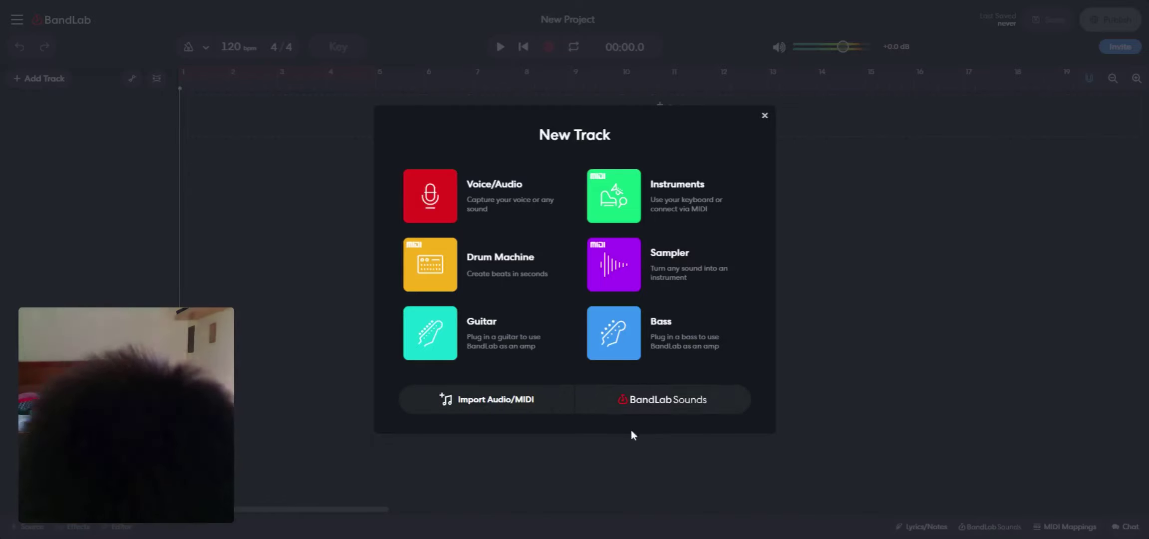
# Open the BandLab Sounds library and preview the TFH_Best_125_Cm_Organ_4bars loop from The Funky House: Loops pack
pyautogui.click(674, 402)
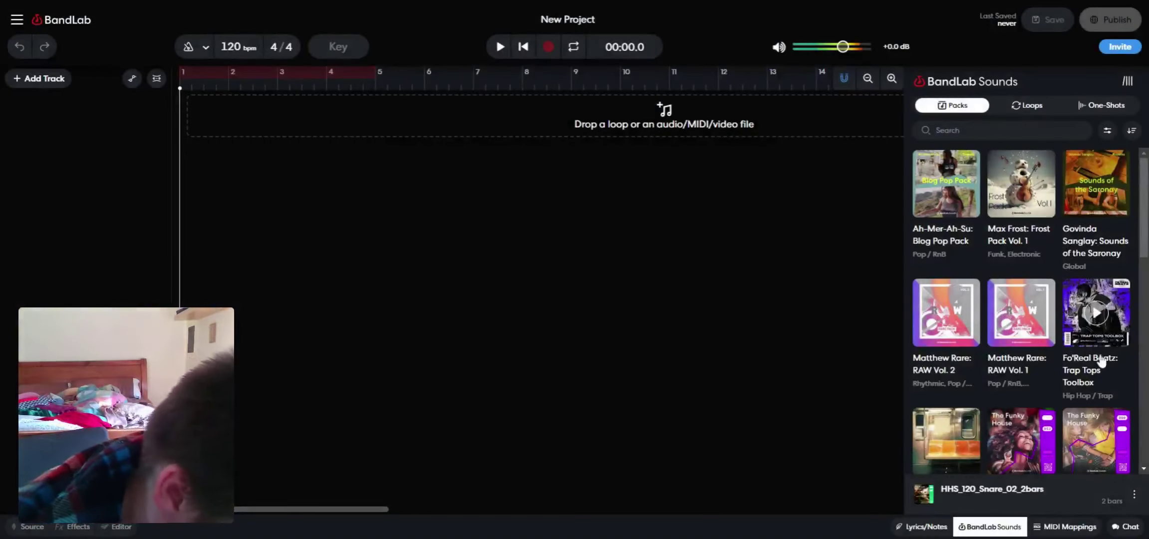
pyautogui.scroll(-3, 1098, 370)
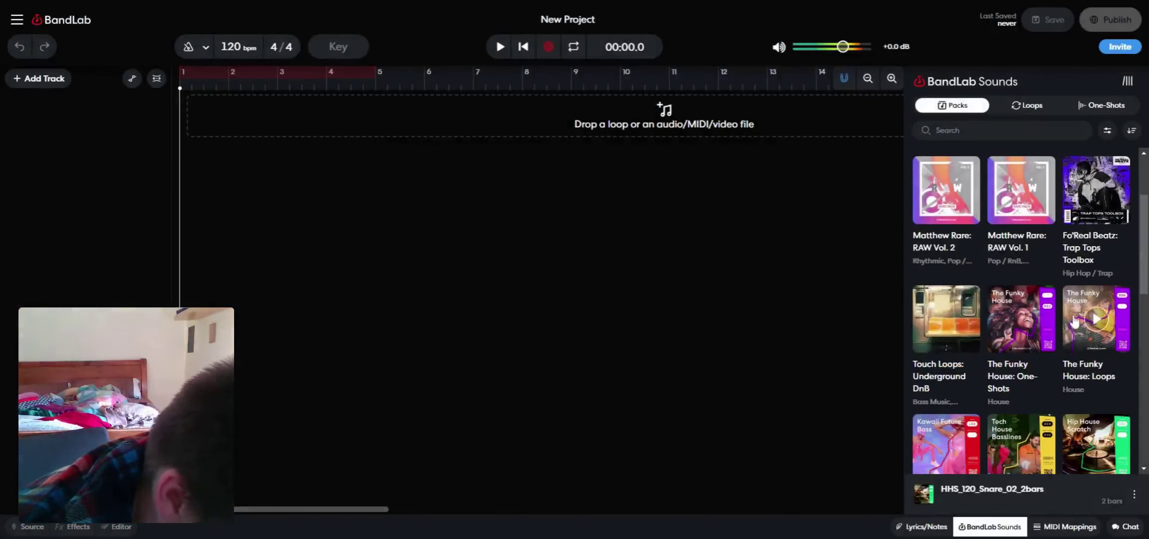
pyautogui.scroll(1, 1093, 349)
pyautogui.click(1105, 372)
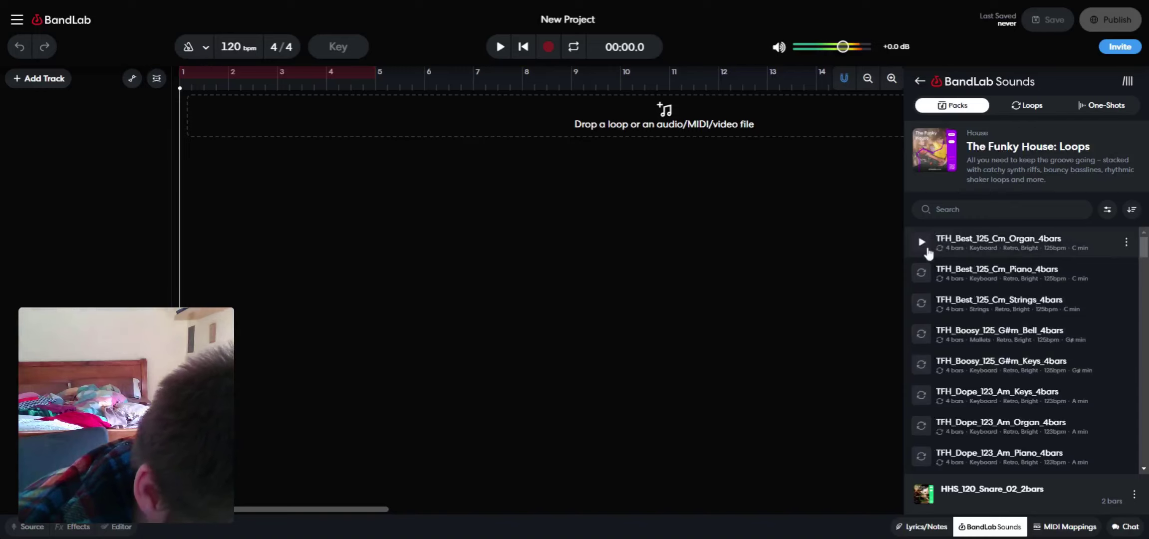
pyautogui.click(927, 250)
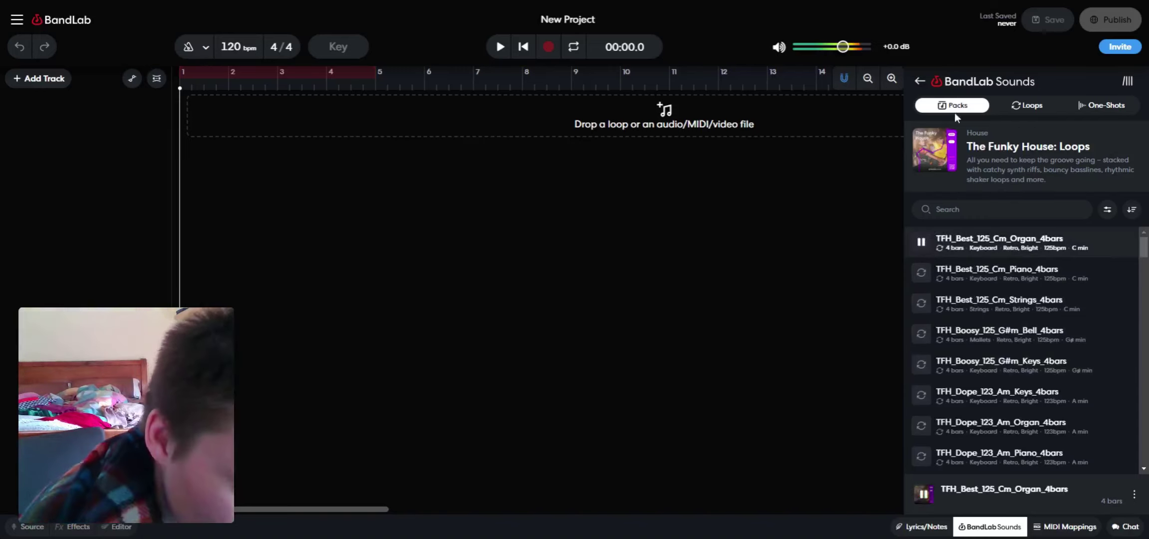
# Return to the sound packs and open the Hip House Scratch pack
pyautogui.click(919, 82)
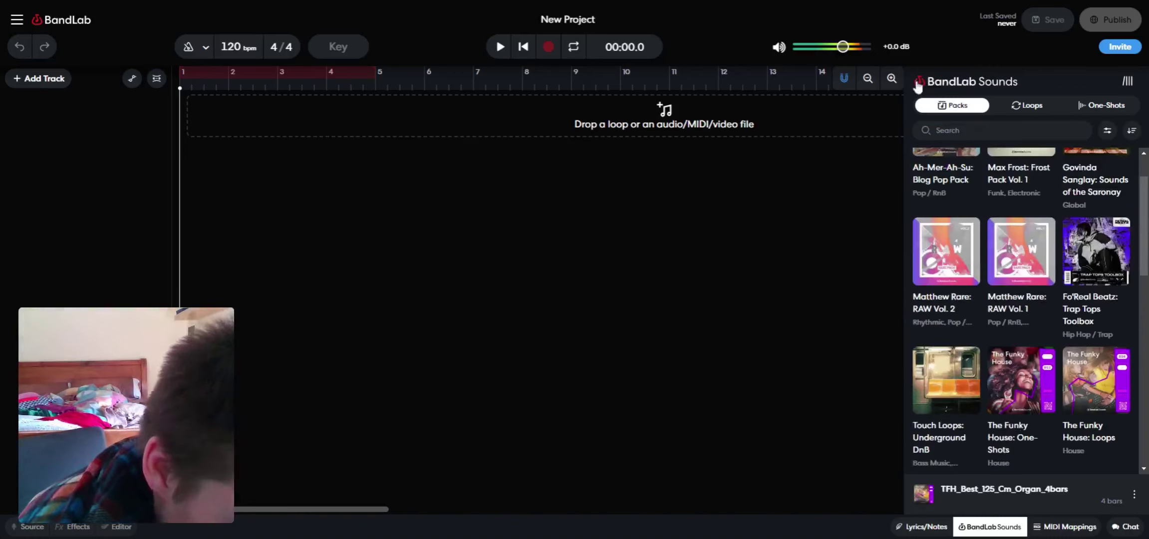
pyautogui.scroll(-3, 1098, 382)
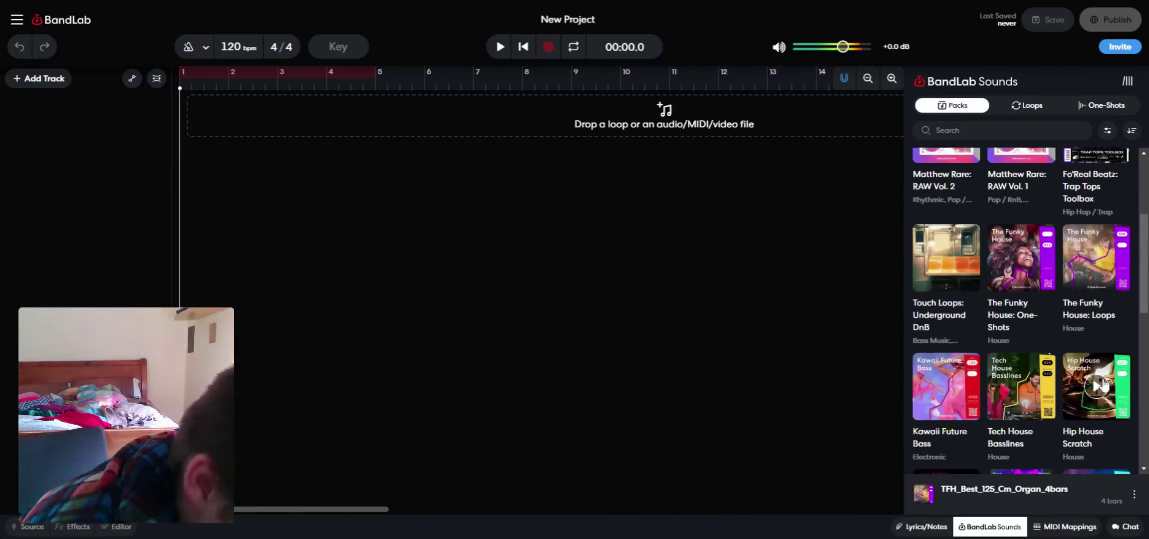
pyautogui.click(1093, 436)
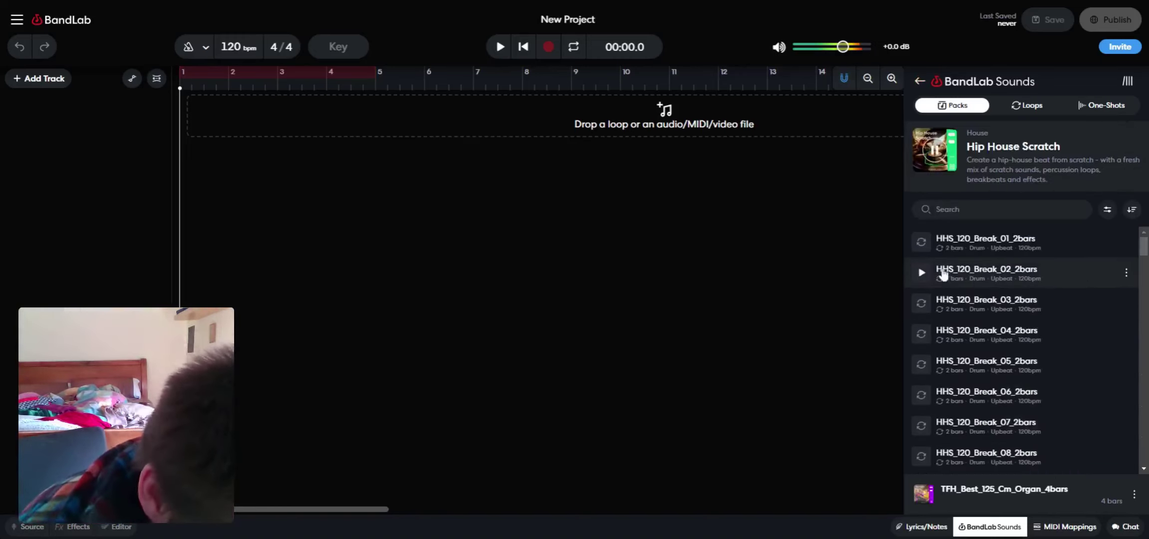
# Audition the HHS_120_Break loops 02 to 08 and place HHS_120_Break_08_2bars on a new track shortly after bar 1
pyautogui.click(922, 272)
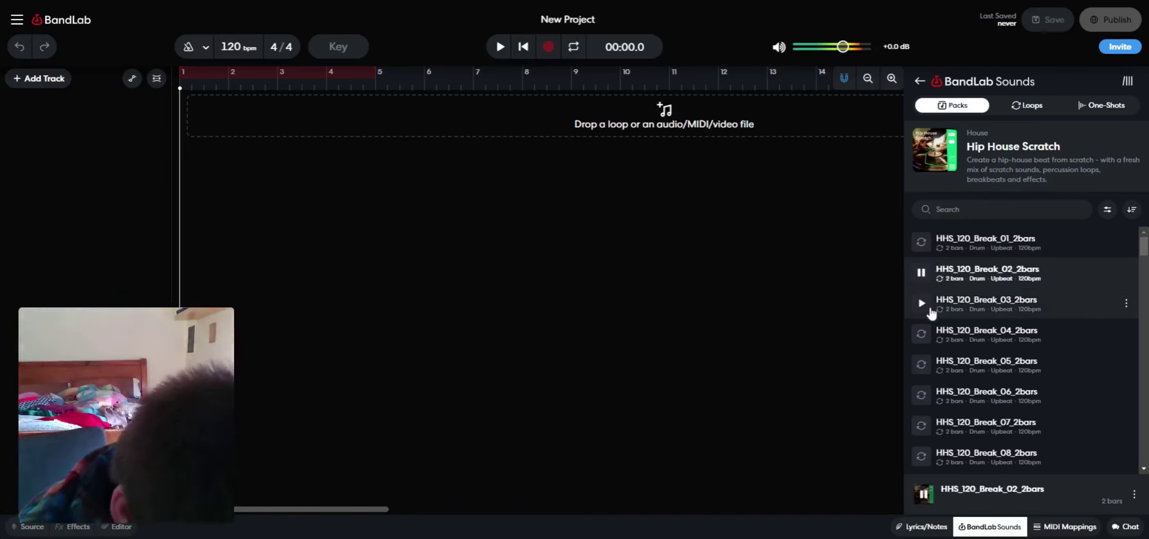
pyautogui.click(930, 308)
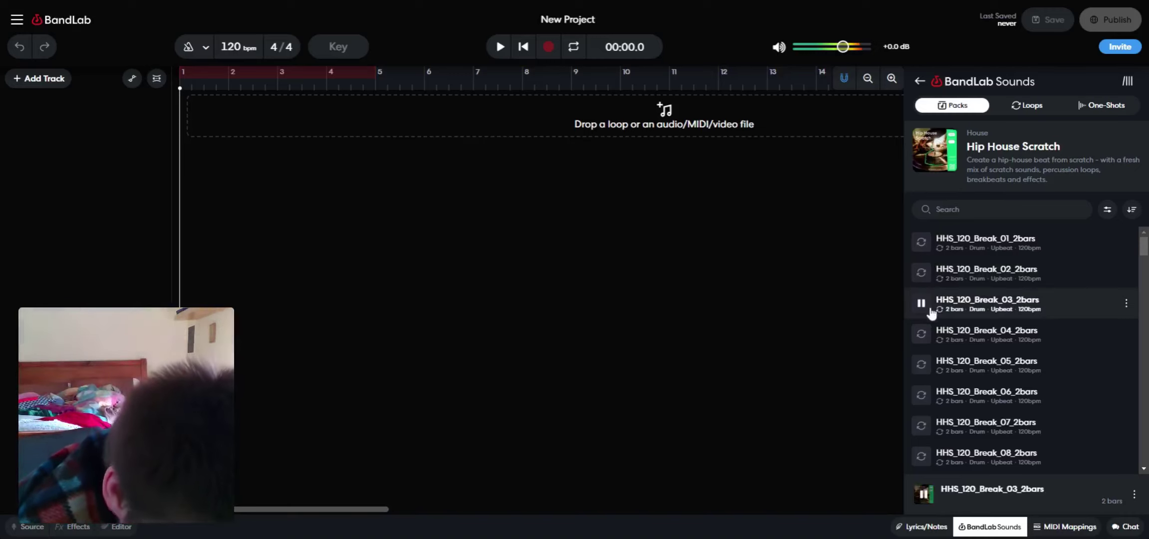
pyautogui.click(936, 340)
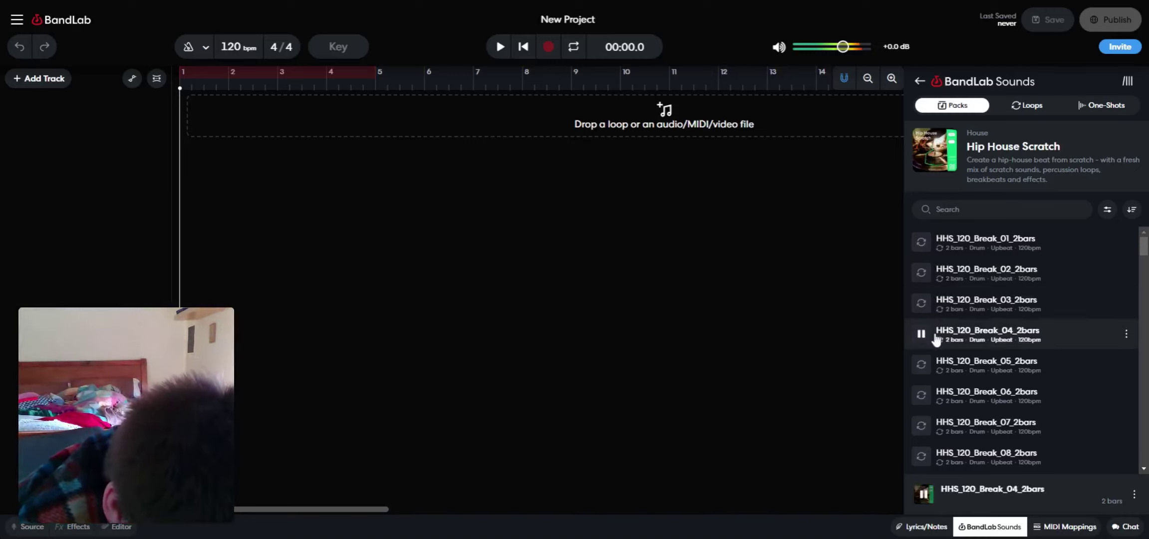
pyautogui.click(922, 366)
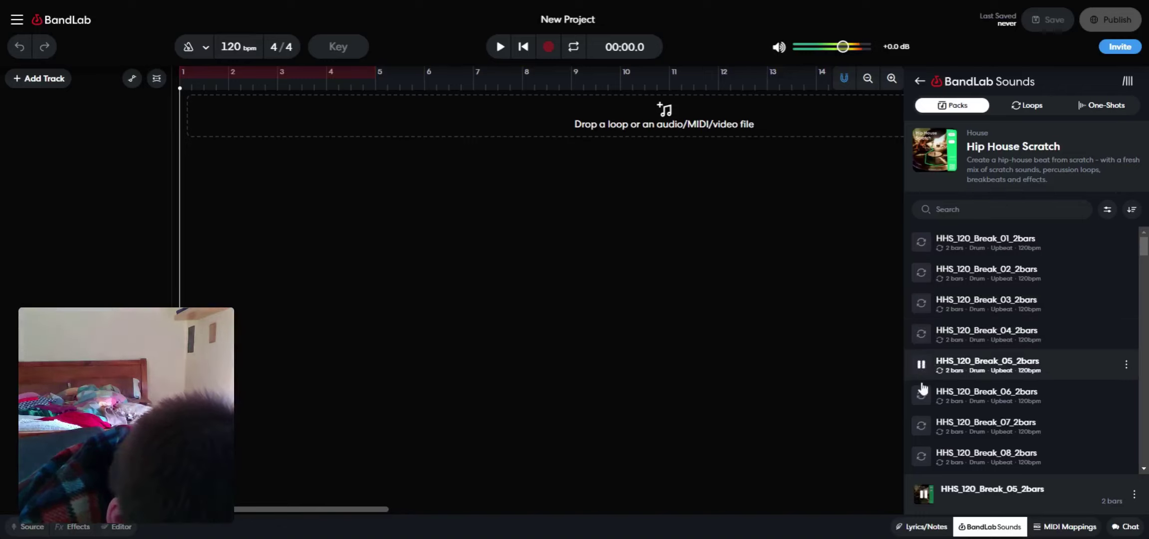
pyautogui.click(922, 397)
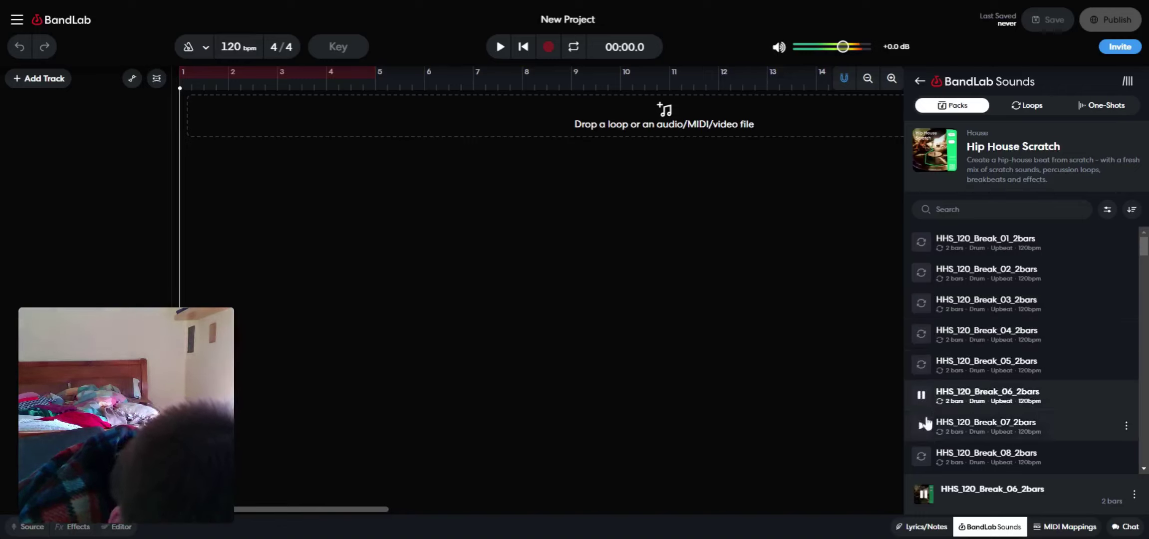
pyautogui.click(921, 426)
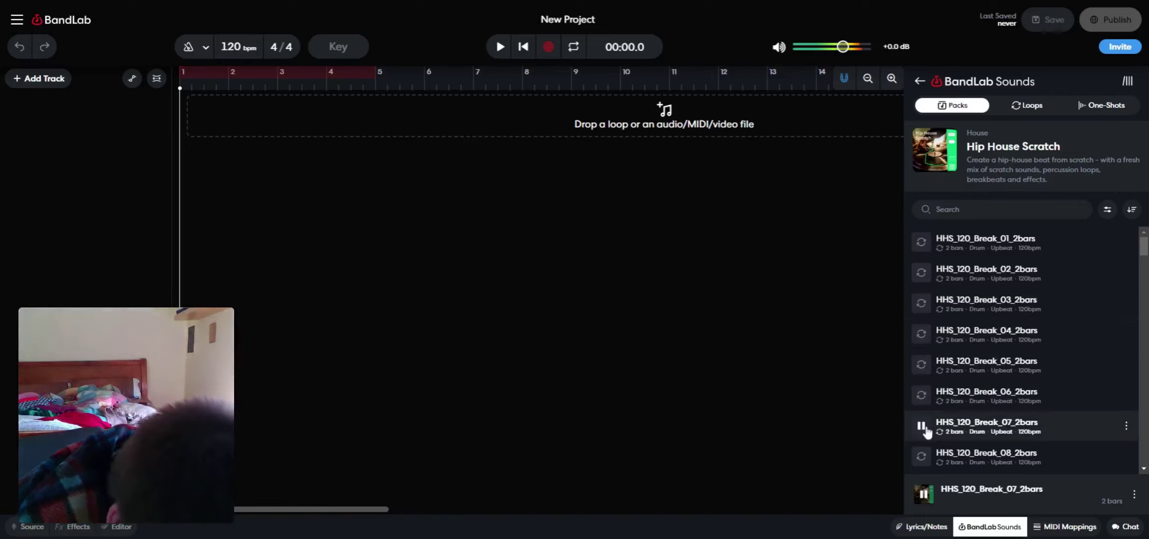
pyautogui.click(922, 456)
pyautogui.scroll(-2, 926, 457)
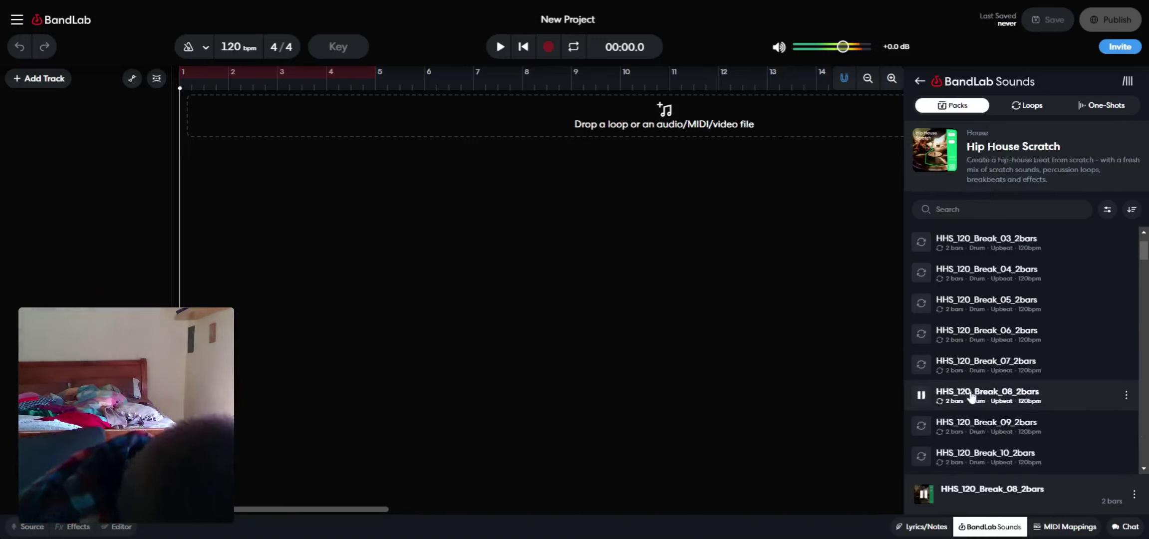
pyautogui.moveTo(971, 397); pyautogui.dragTo(245, 120)
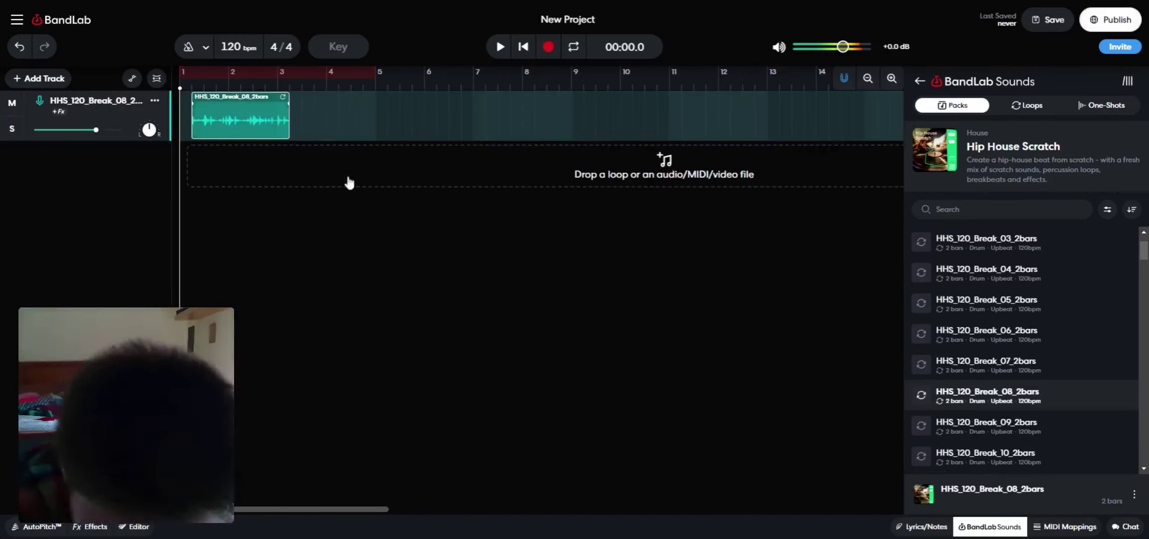
# Preview HHS_120_Break_10_2bars and add it to the same track, at about the middle of bar 3
pyautogui.click(923, 456)
pyautogui.scroll(-3, 923, 456)
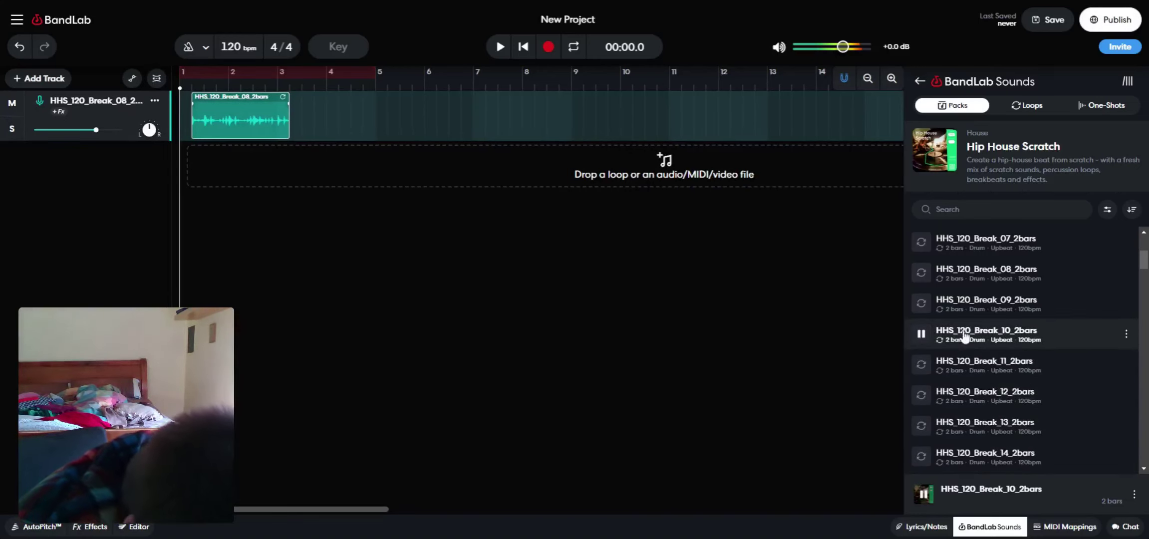
pyautogui.moveTo(965, 337); pyautogui.dragTo(323, 132)
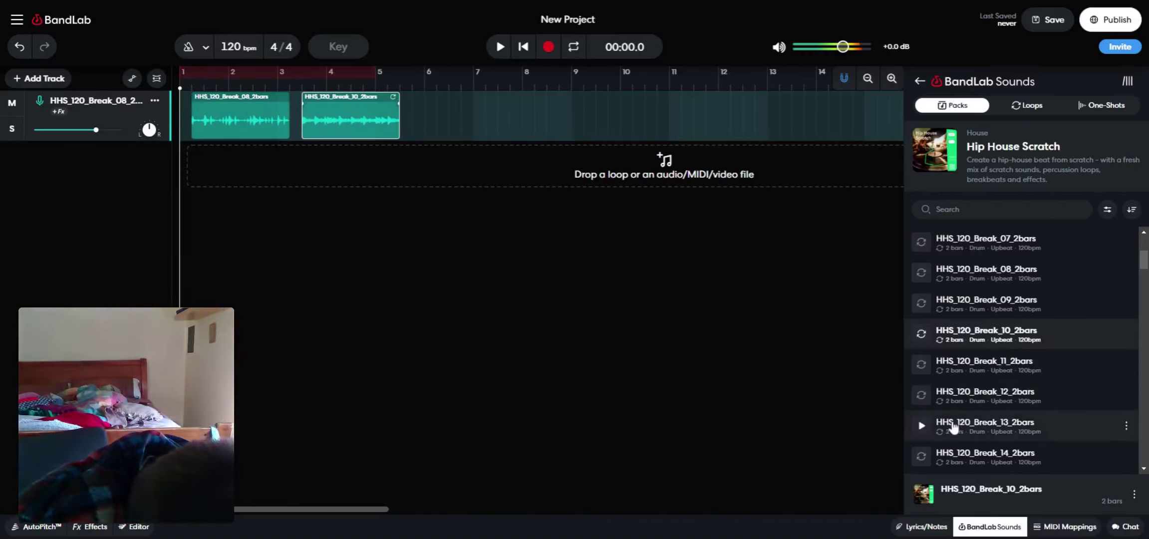
# Audition the HHS_120_Break loops 14 and 16 to 20 in the Hip House Scratch pack
pyautogui.click(922, 456)
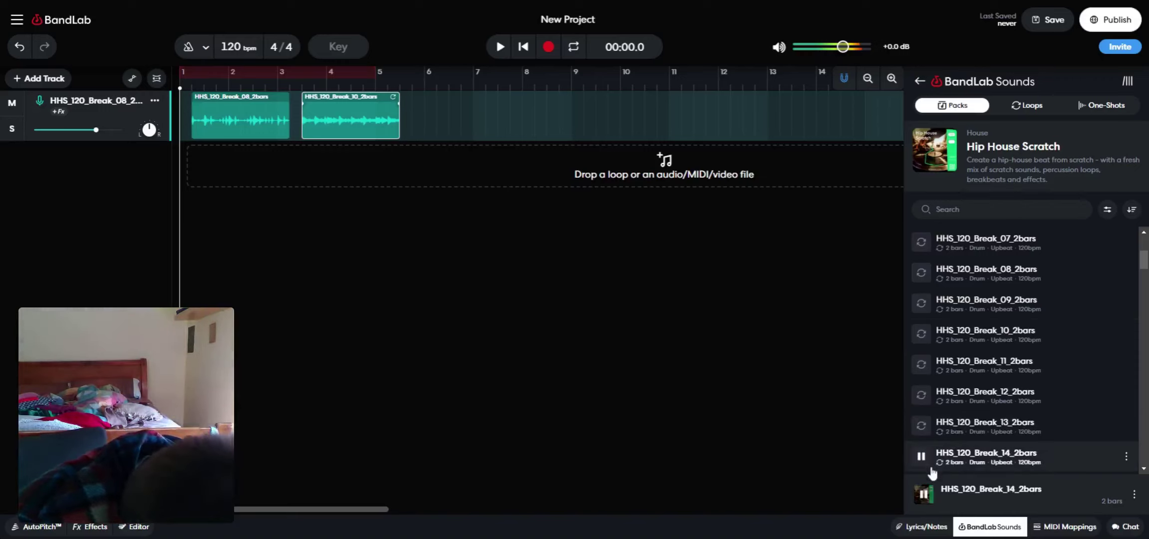
pyautogui.scroll(-3, 934, 467)
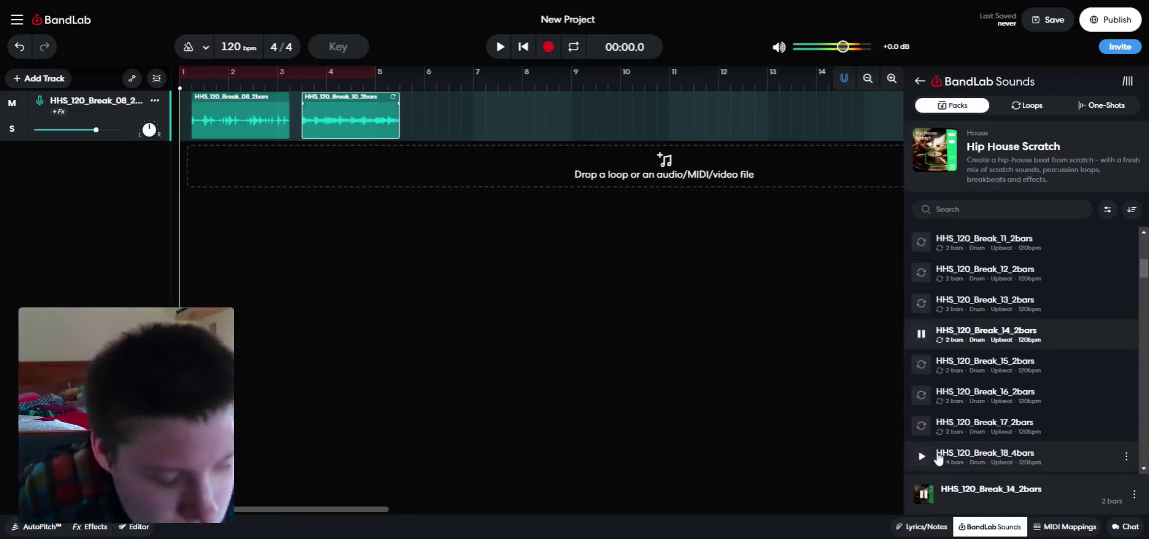
pyautogui.click(922, 396)
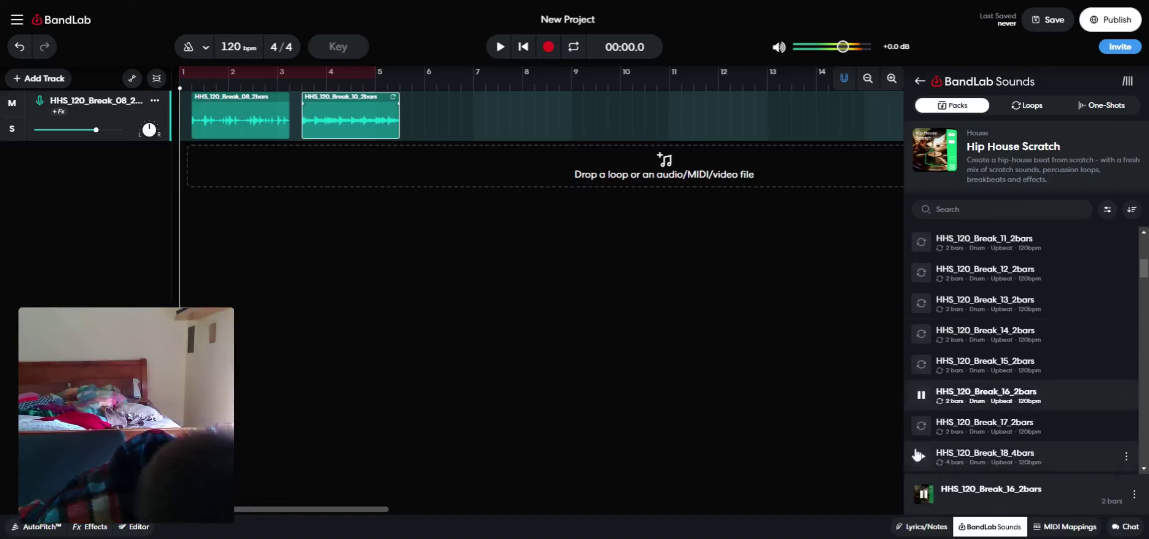
pyautogui.click(924, 429)
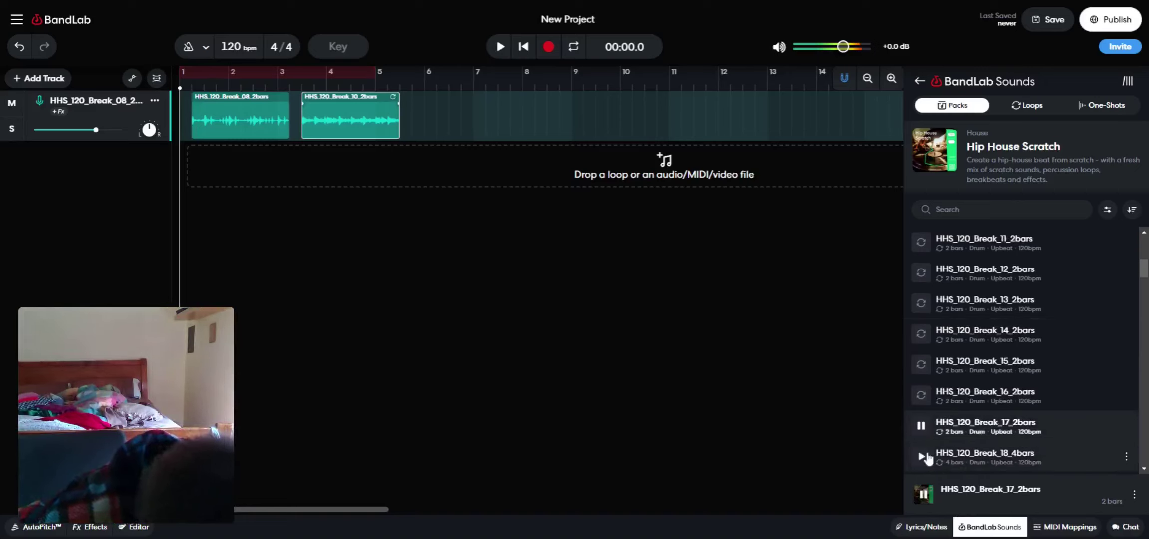
pyautogui.click(923, 456)
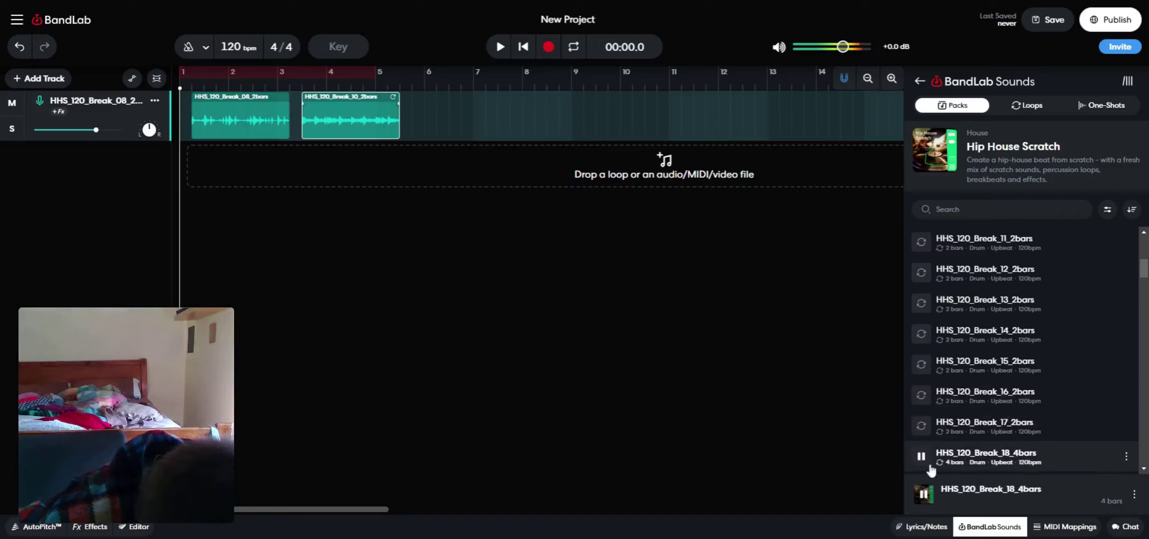
pyautogui.scroll(-2, 931, 470)
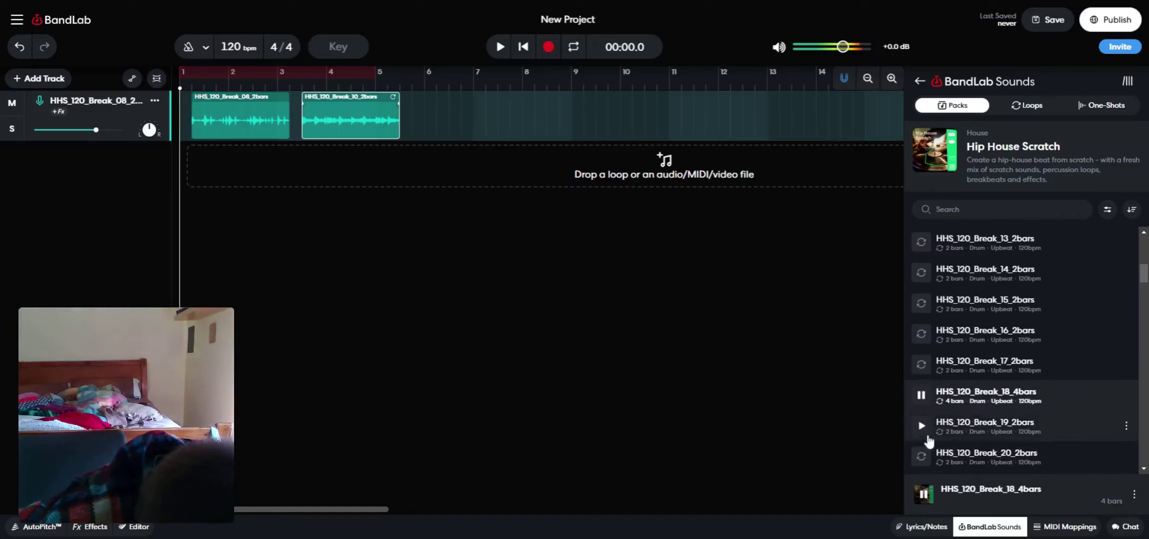
pyautogui.click(922, 426)
pyautogui.click(922, 456)
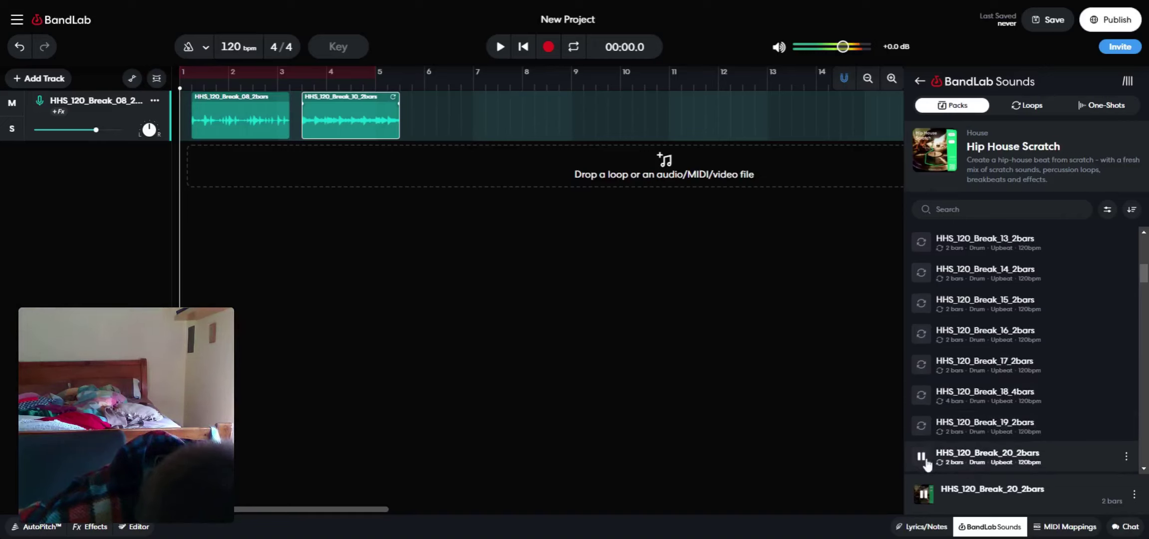
# Audition the HHS_120_Drums loops 01 to 03 and place HHS_120_Drums_03_2bars on the track shortly after bar 5, overlapping the Break_10 clip's end
pyautogui.scroll(-2, 927, 464)
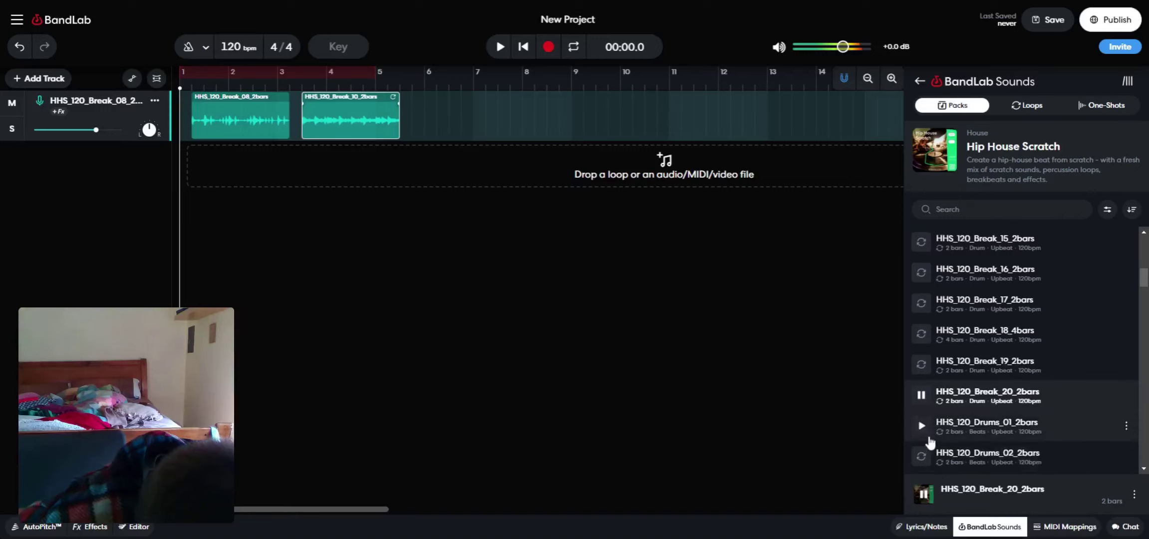
pyautogui.click(927, 438)
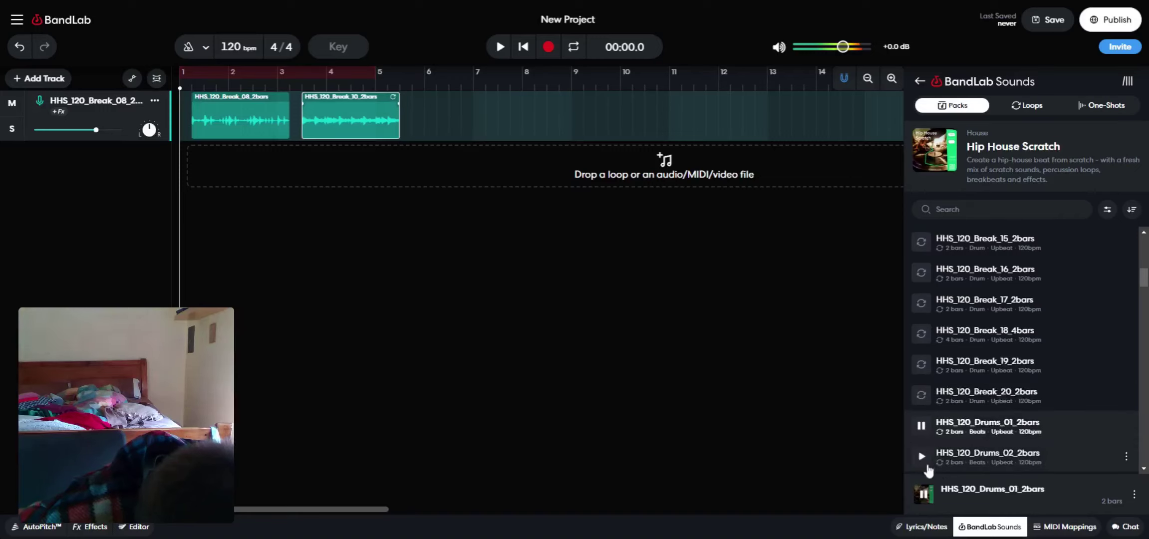
pyautogui.click(922, 456)
pyautogui.scroll(-2, 928, 471)
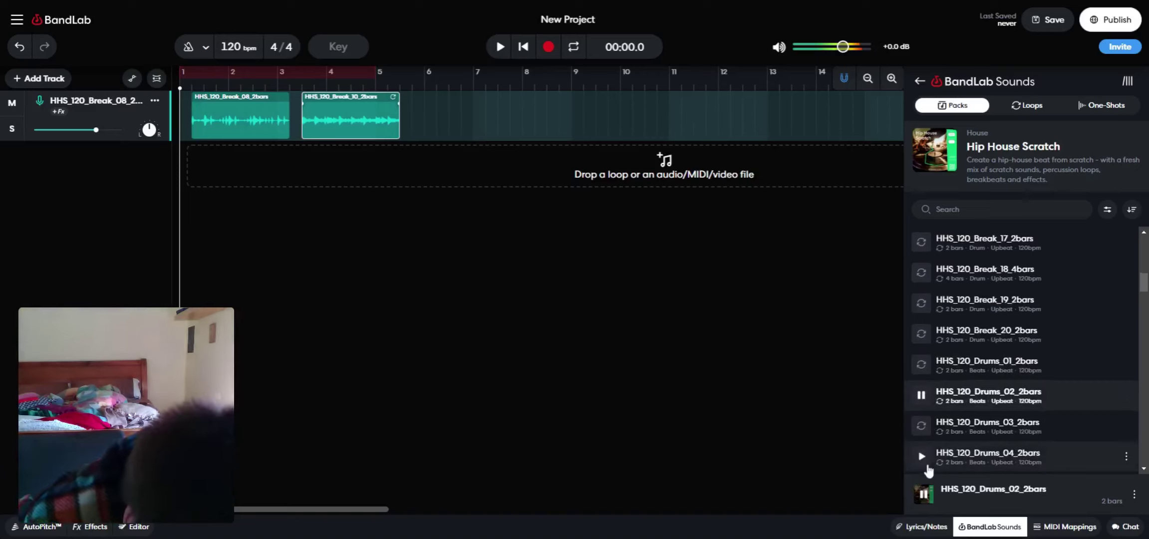
pyautogui.click(920, 429)
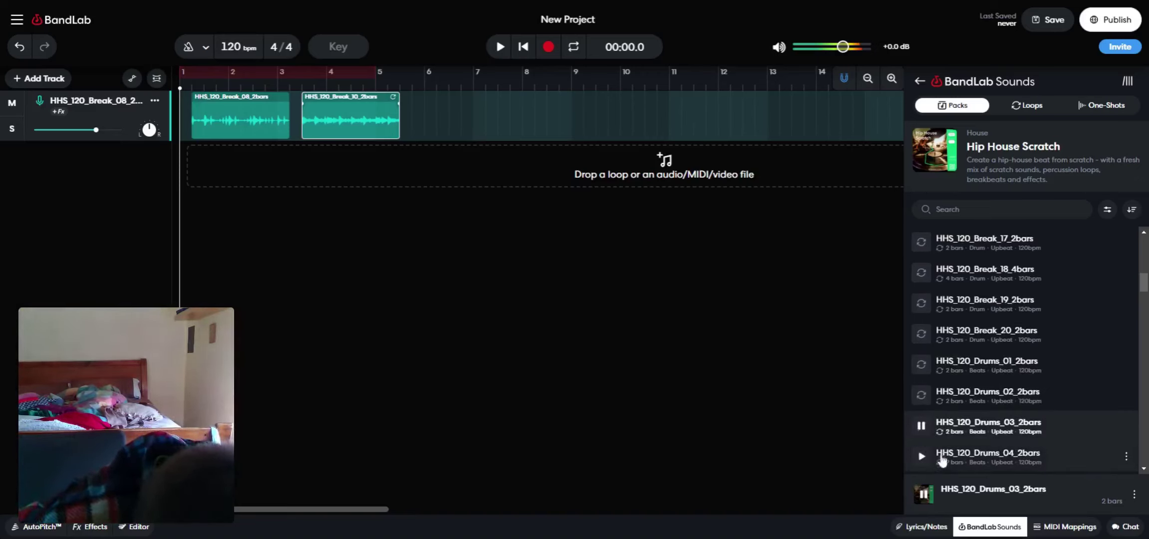
pyautogui.moveTo(944, 428); pyautogui.dragTo(438, 115)
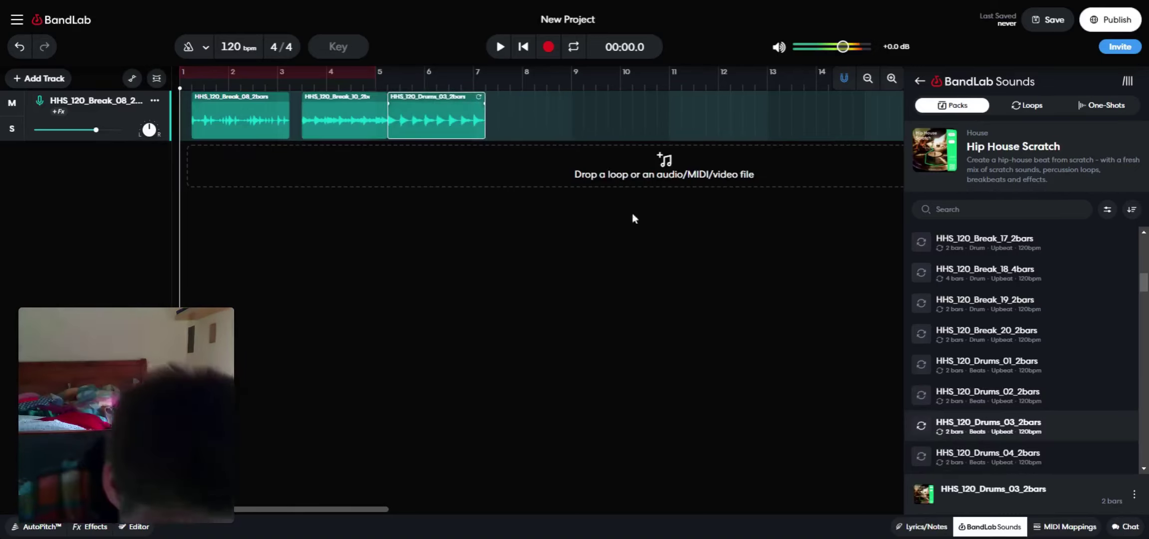
# Audition the HHS_120_Drums loops 04 to 09 in the Hip House Scratch pack
pyautogui.click(918, 457)
pyautogui.scroll(-2, 962, 469)
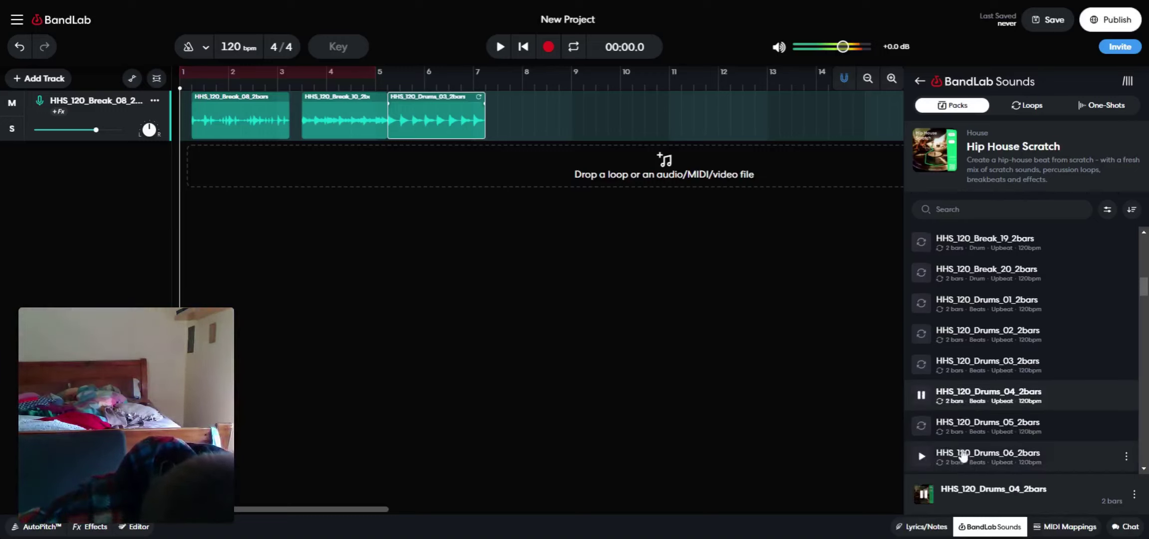
pyautogui.click(963, 437)
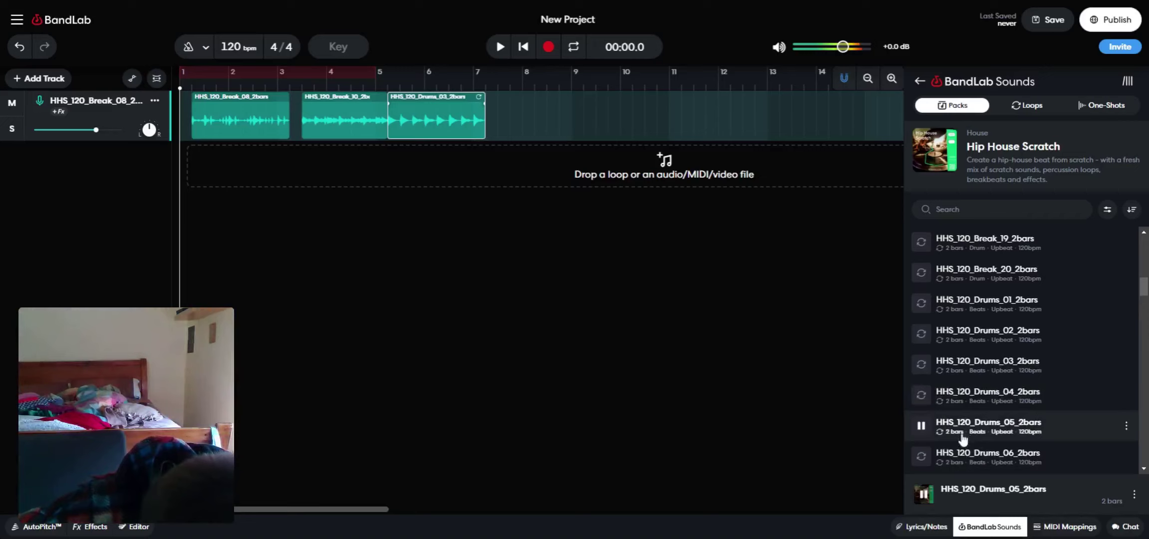
pyautogui.click(962, 454)
pyautogui.scroll(-2, 962, 453)
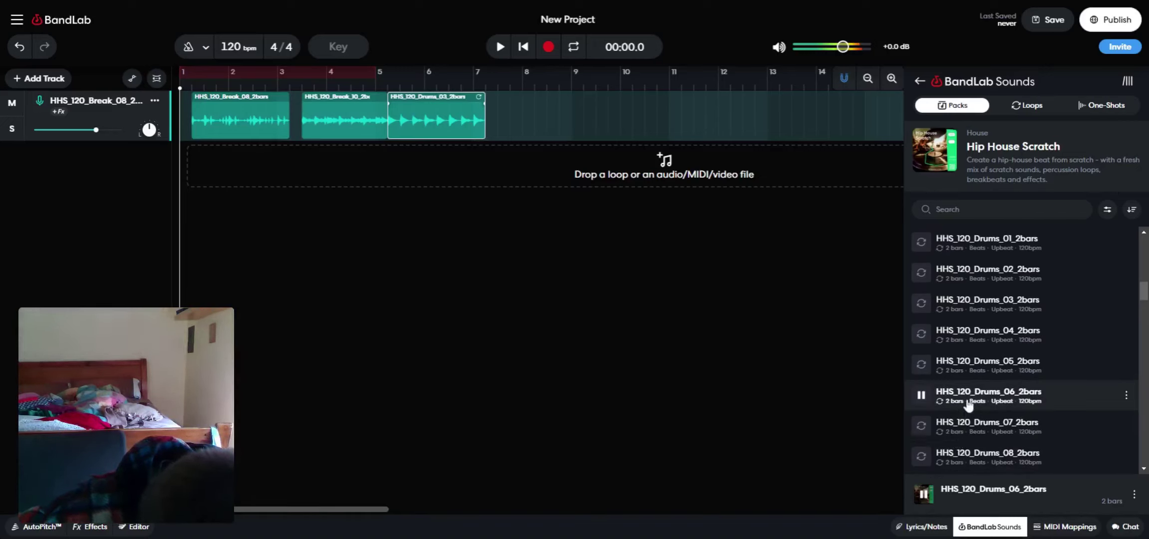
pyautogui.click(956, 428)
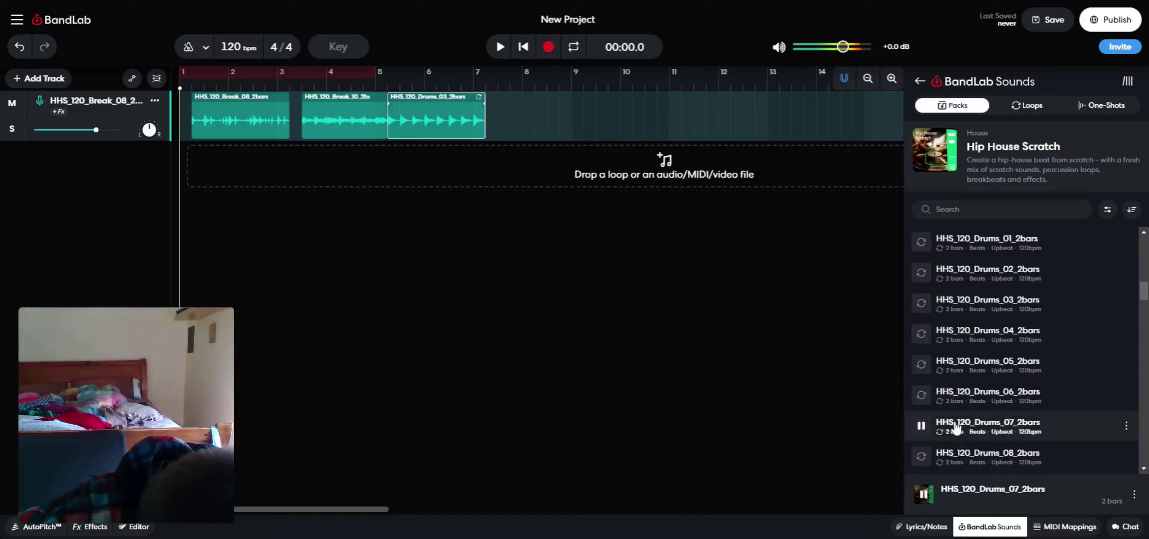
pyautogui.click(954, 453)
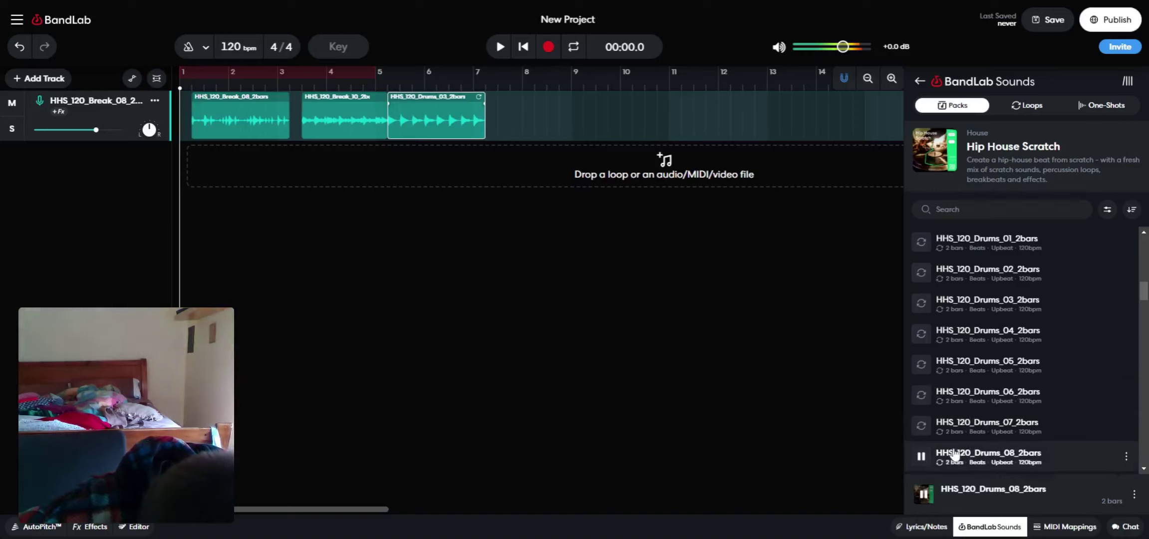
pyautogui.scroll(-1, 954, 453)
pyautogui.click(962, 429)
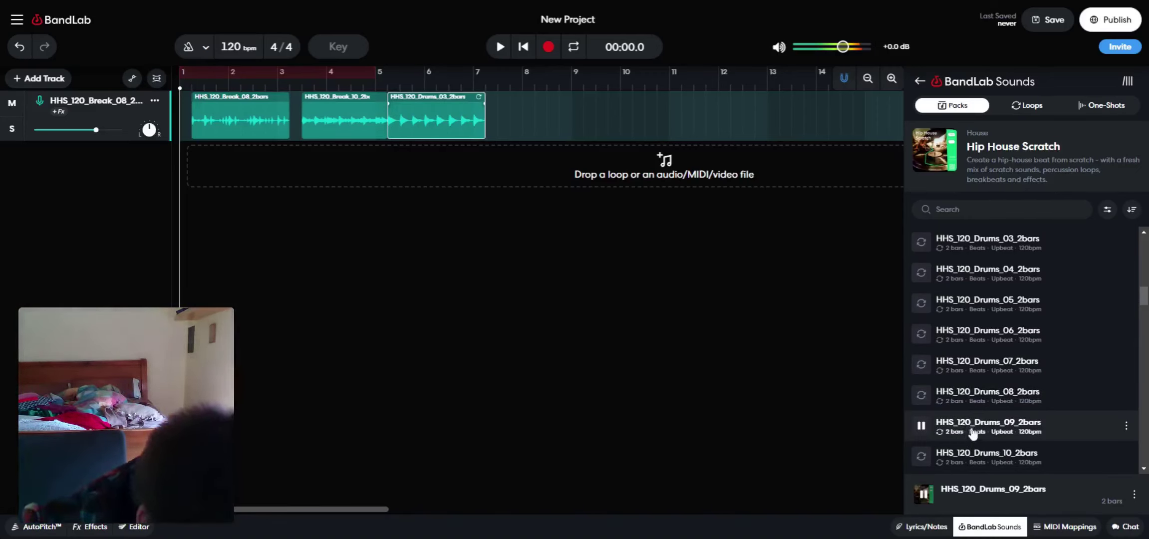
# Audition the HHS_120_HiHats loops 02 to 05 in the Hip House Scratch pack
pyautogui.scroll(-3, 955, 449)
pyautogui.click(943, 395)
pyautogui.click(943, 430)
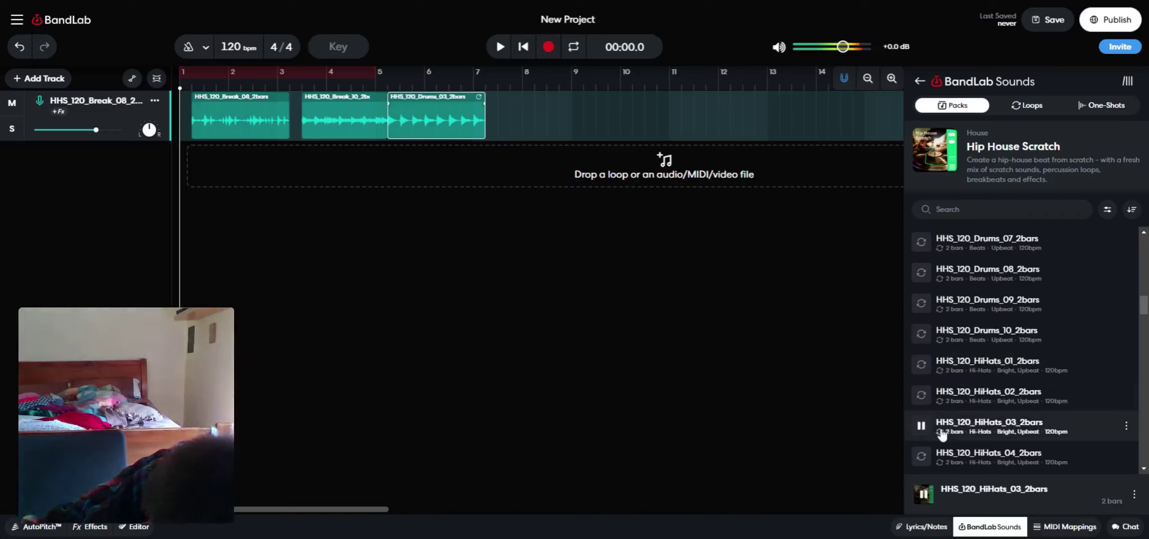
pyautogui.click(940, 464)
pyautogui.scroll(-1, 942, 454)
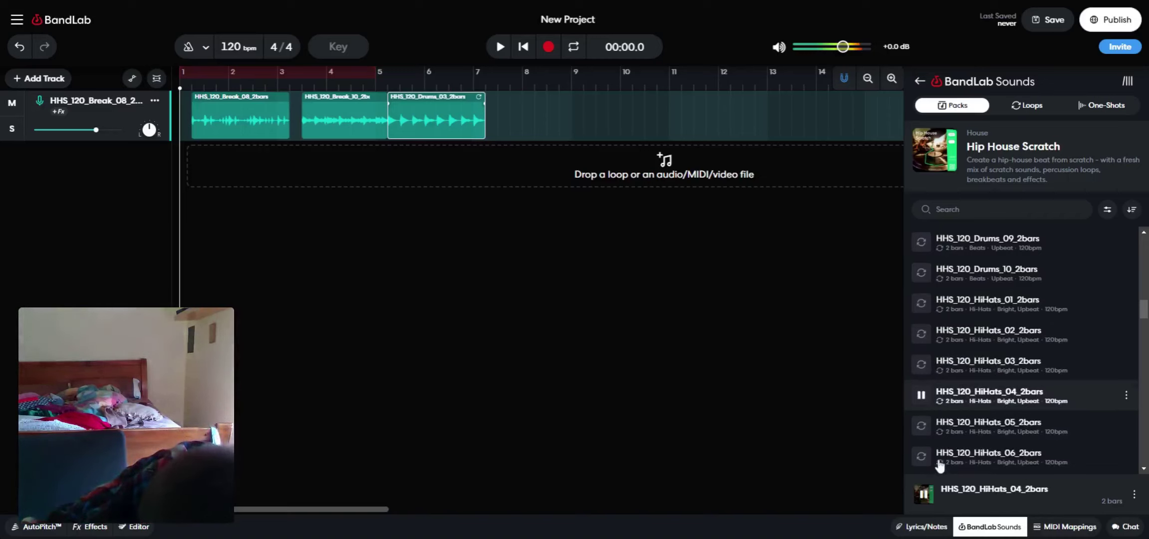
pyautogui.click(944, 443)
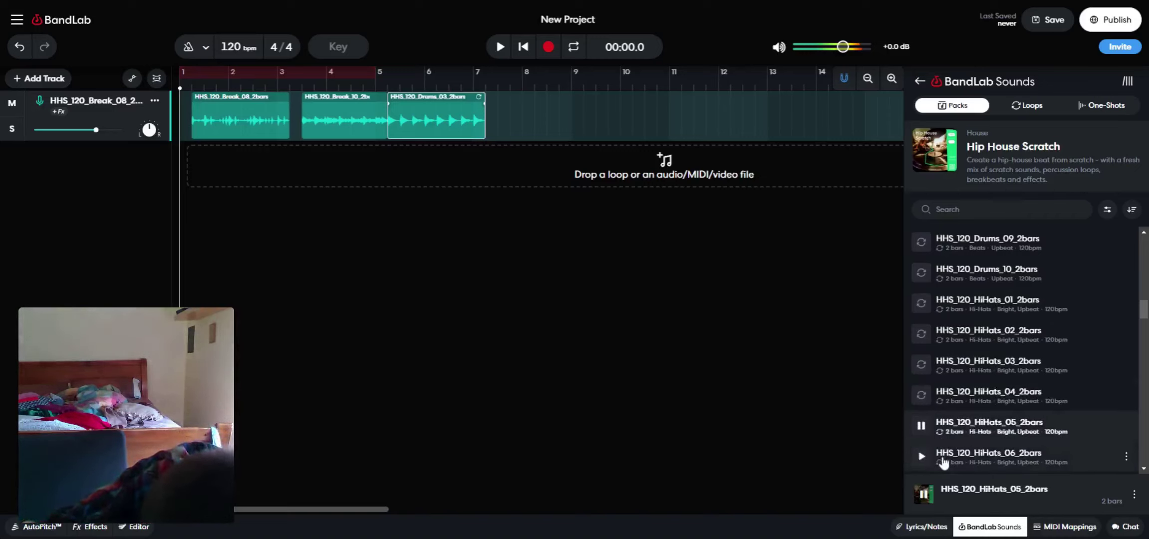
# Audition the HHS_120_HiHats loops 06 to 09, then stop the preview
pyautogui.scroll(-1, 943, 464)
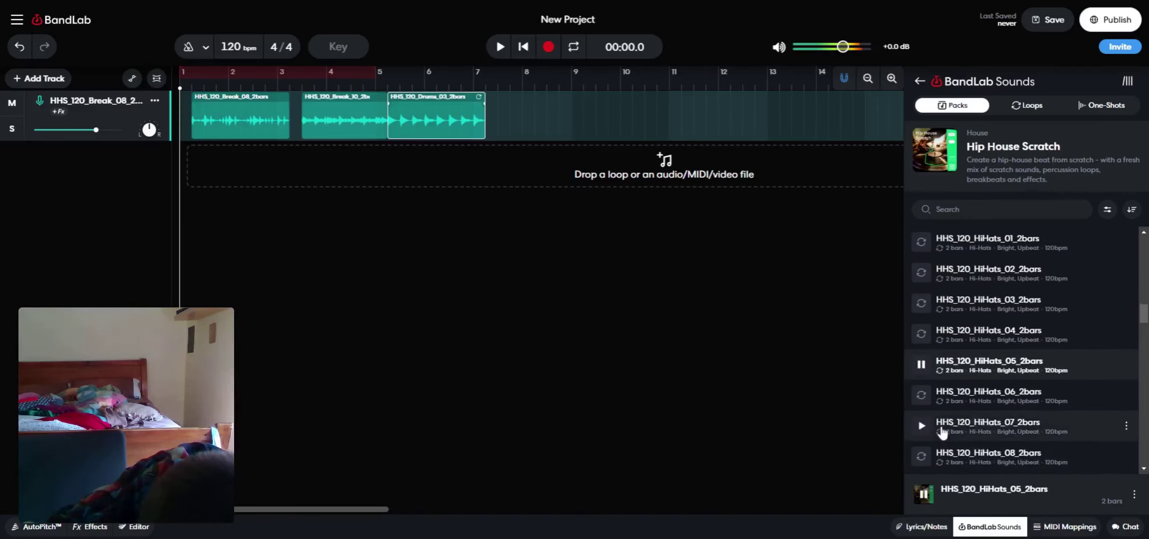
pyautogui.click(937, 399)
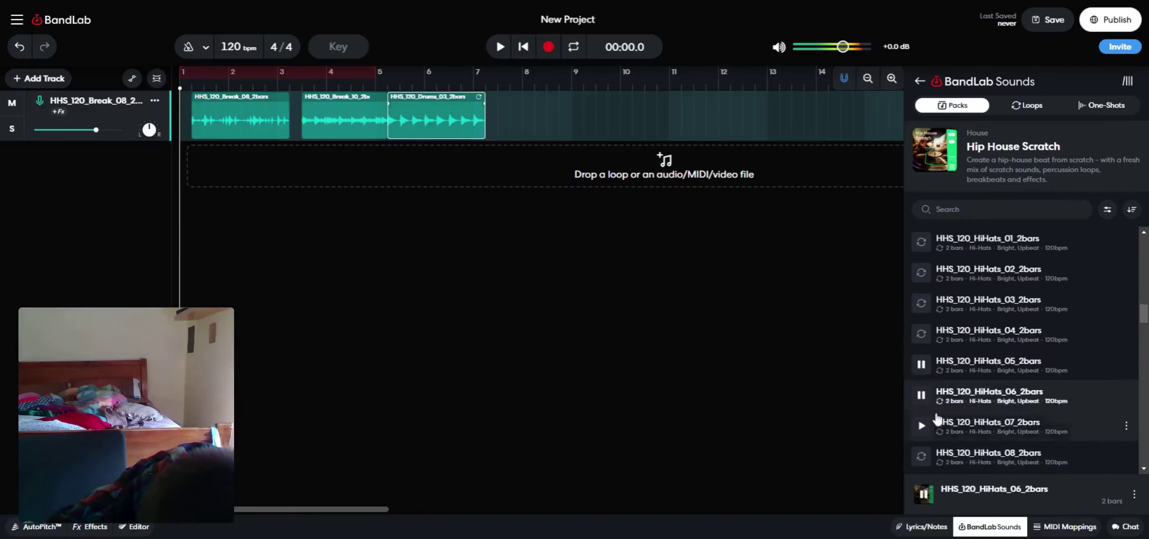
pyautogui.click(937, 436)
pyautogui.click(939, 454)
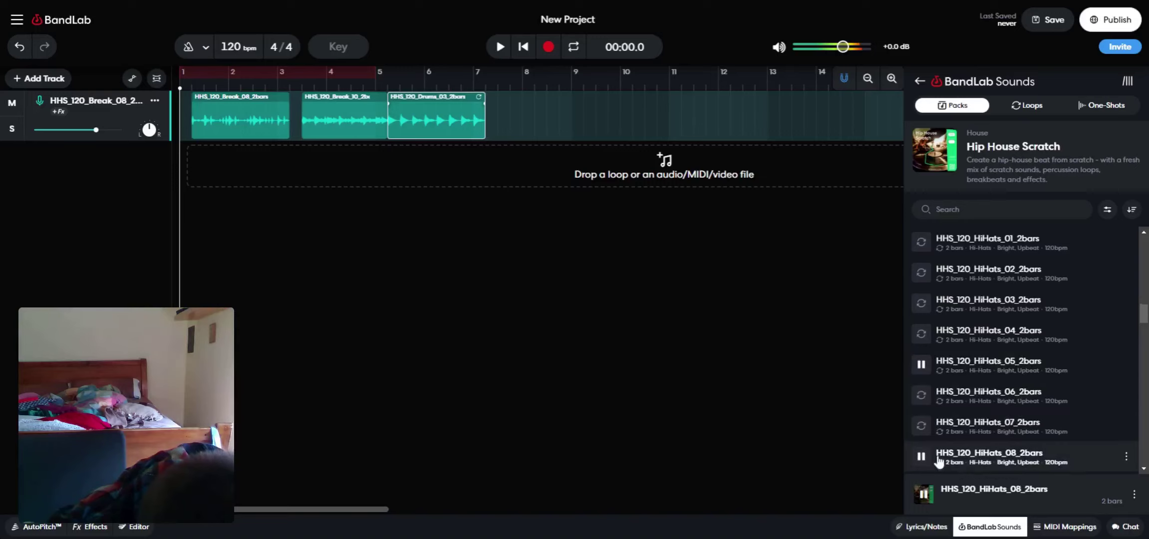
pyautogui.scroll(-1, 940, 454)
pyautogui.click(941, 426)
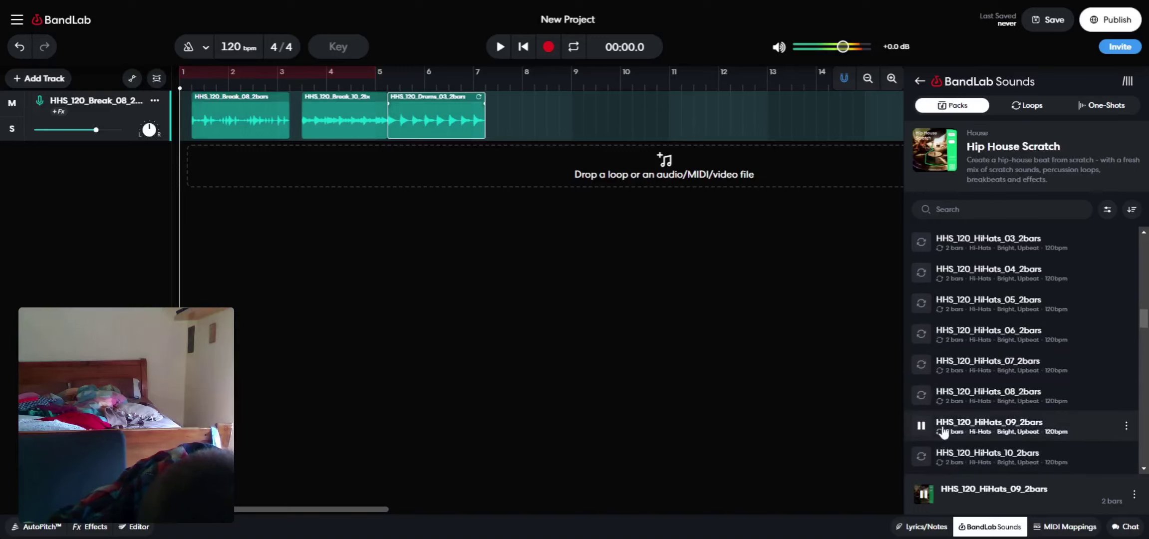
pyautogui.click(934, 149)
# Audition the one-bar HHS_120_Aaah samples 01 to 05, skipping the Kick loops
pyautogui.scroll(-3, 978, 364)
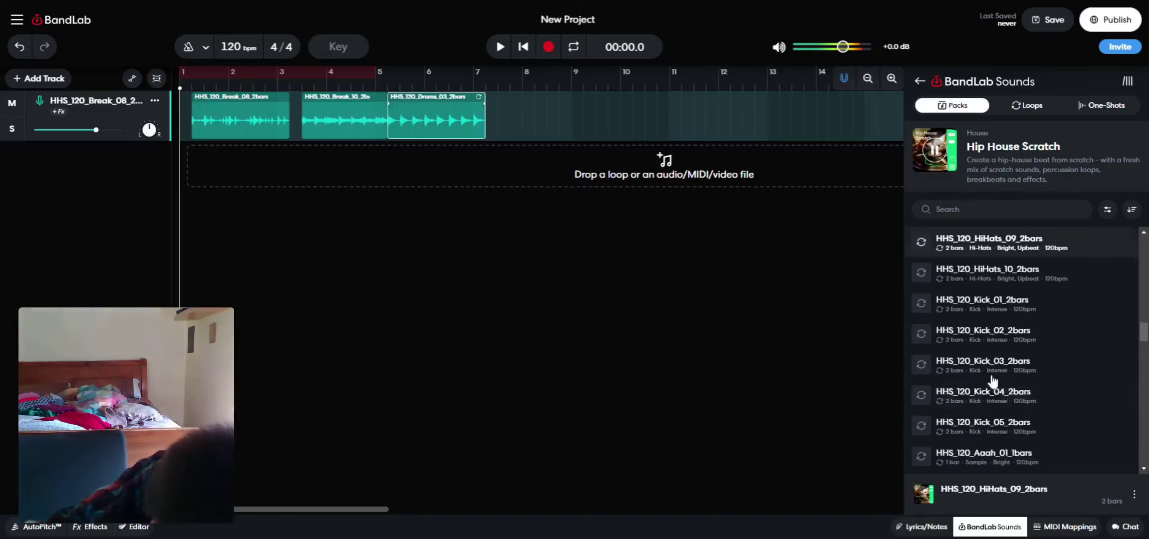
pyautogui.click(968, 464)
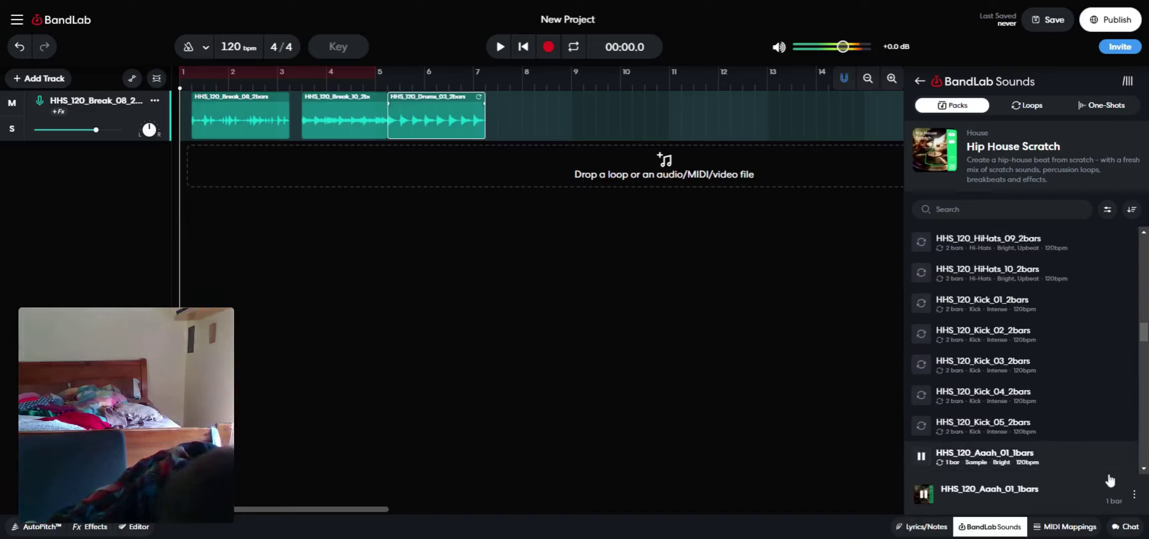
pyautogui.scroll(-2, 1053, 475)
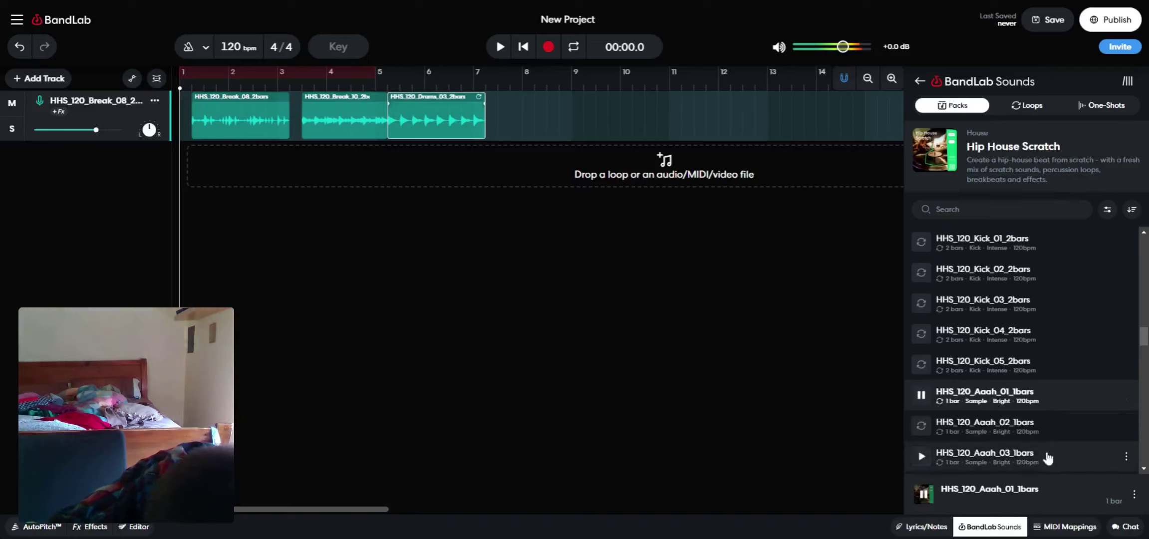
pyautogui.click(946, 429)
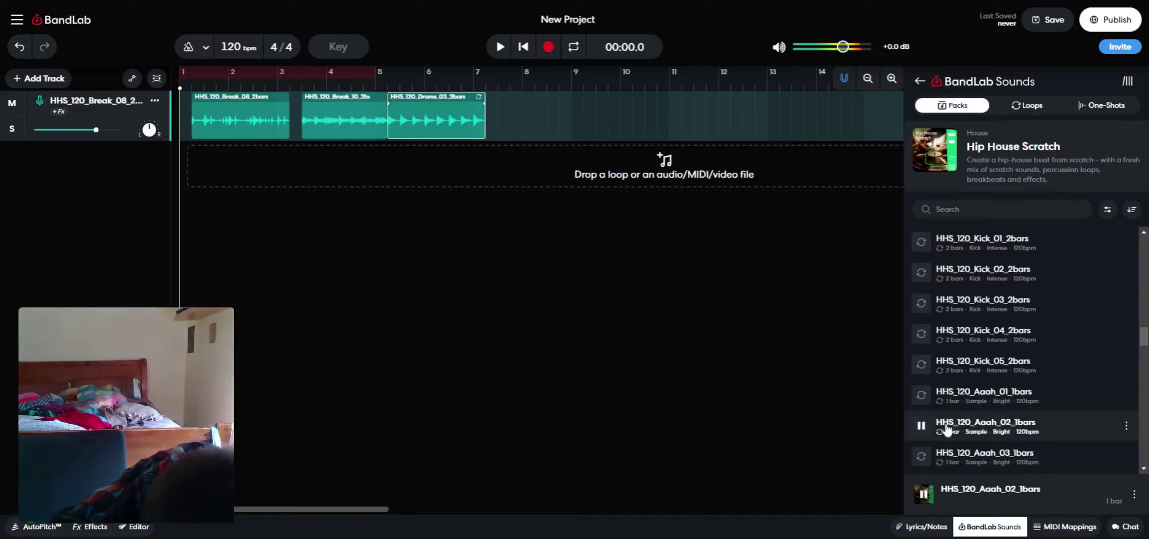
pyautogui.click(941, 464)
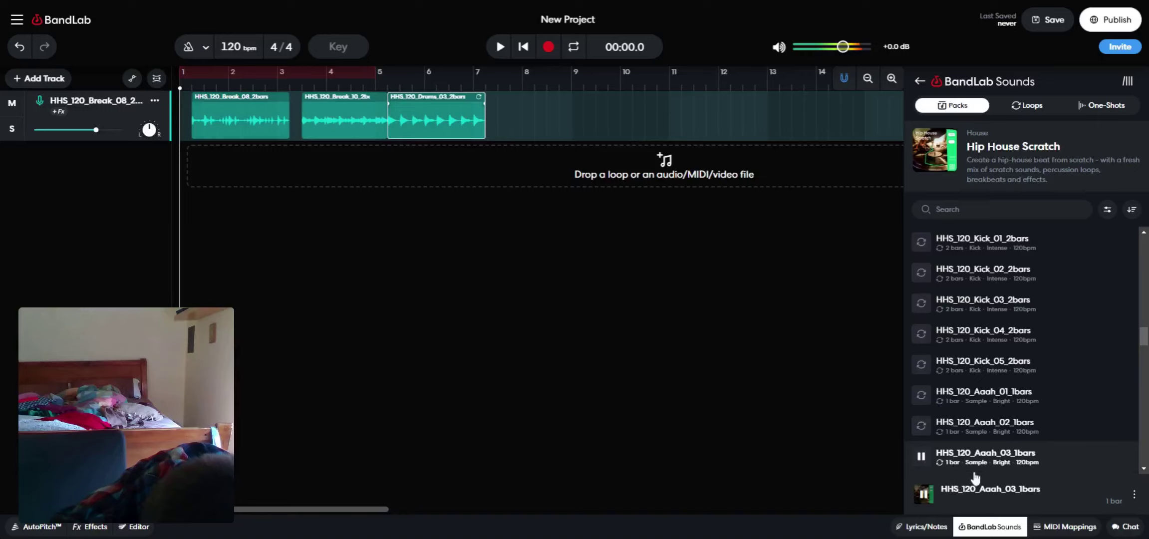
pyautogui.scroll(-2, 973, 475)
pyautogui.click(966, 432)
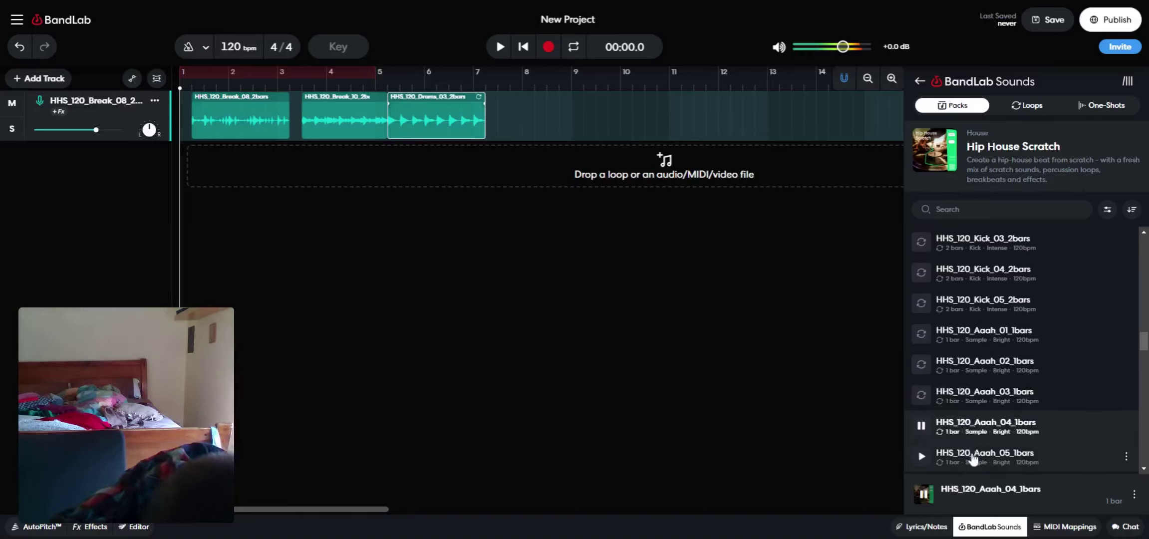
pyautogui.click(973, 459)
# Audition the one-bar HHS_120_Aaah samples 07 to 11
pyautogui.scroll(-2, 973, 459)
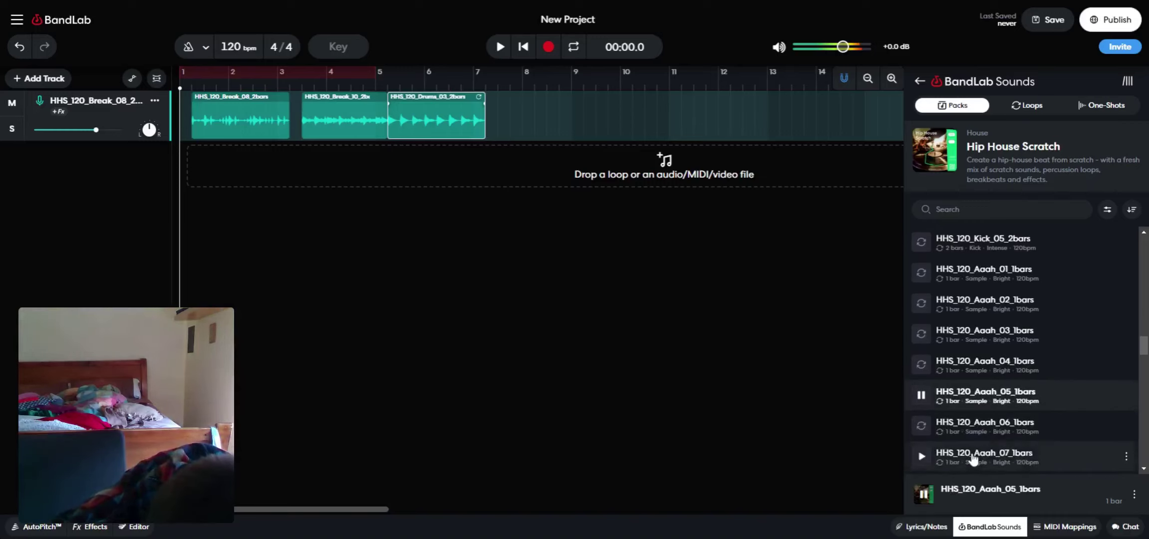
pyautogui.click(973, 454)
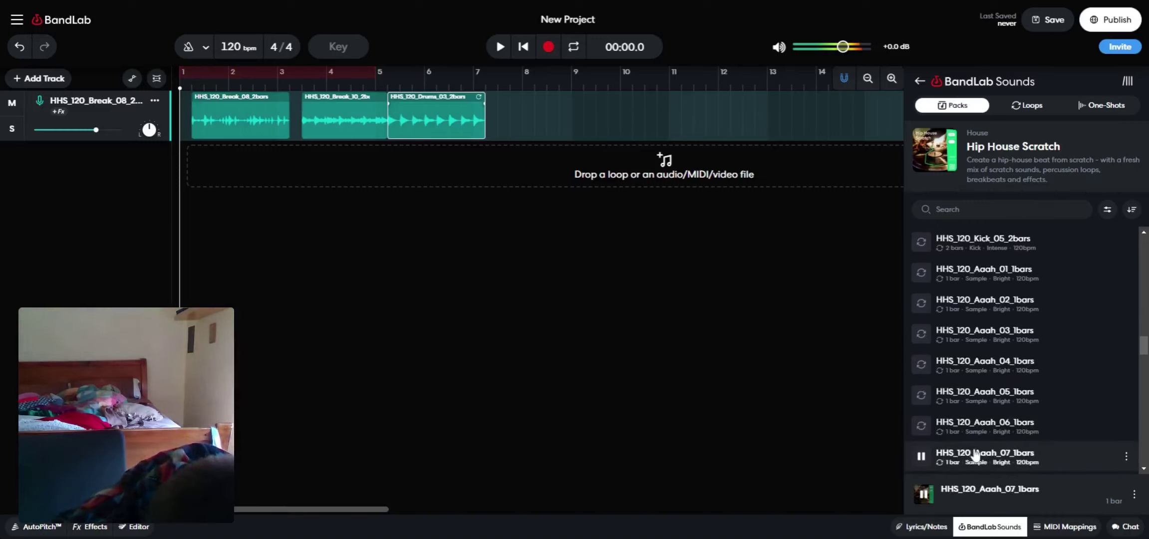
pyautogui.scroll(-2, 975, 463)
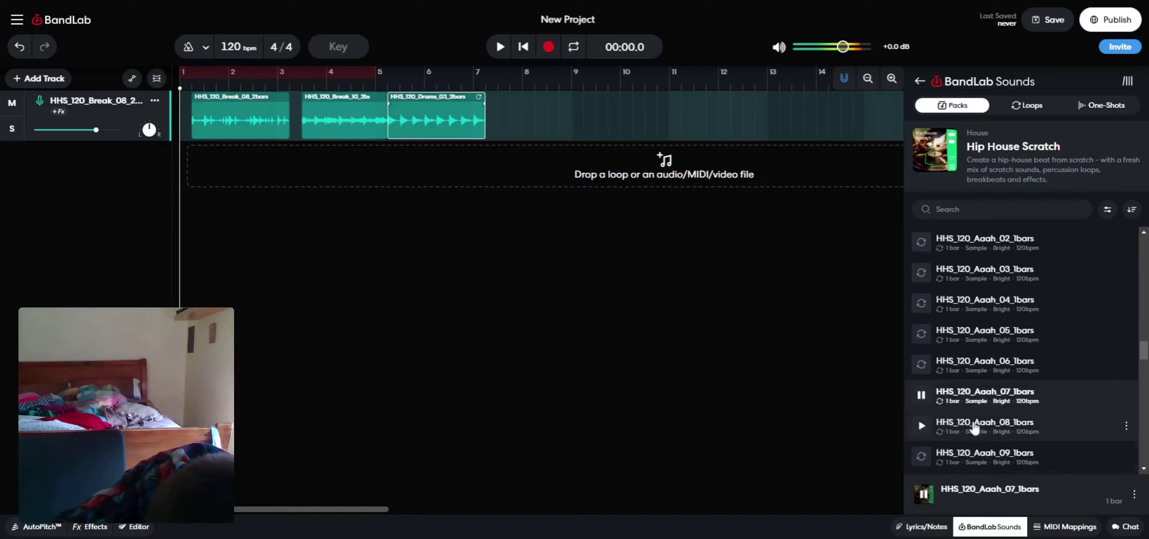
pyautogui.click(975, 427)
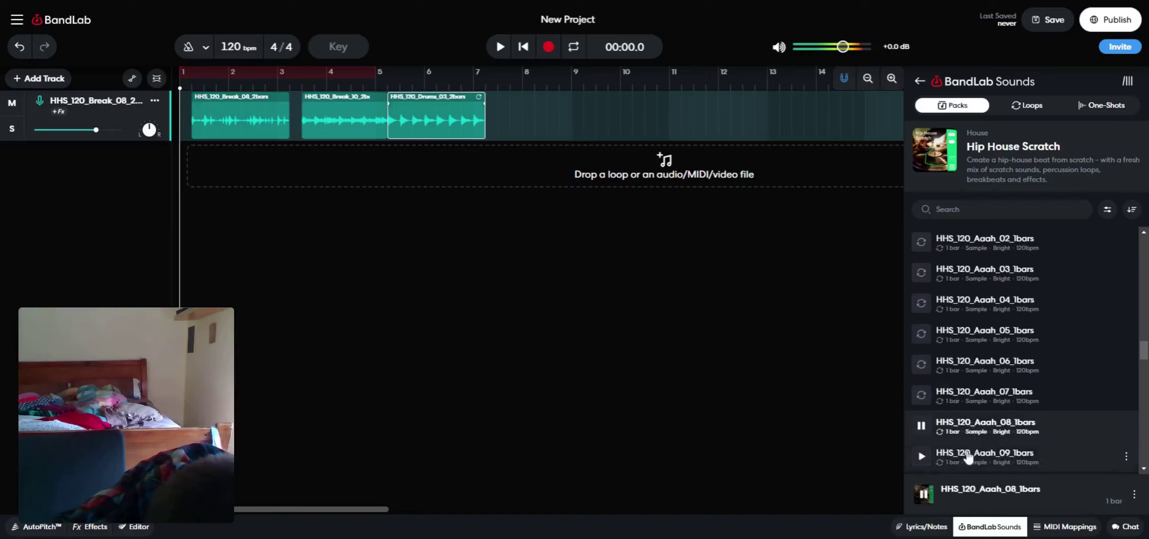
pyautogui.click(967, 457)
pyautogui.scroll(-2, 967, 457)
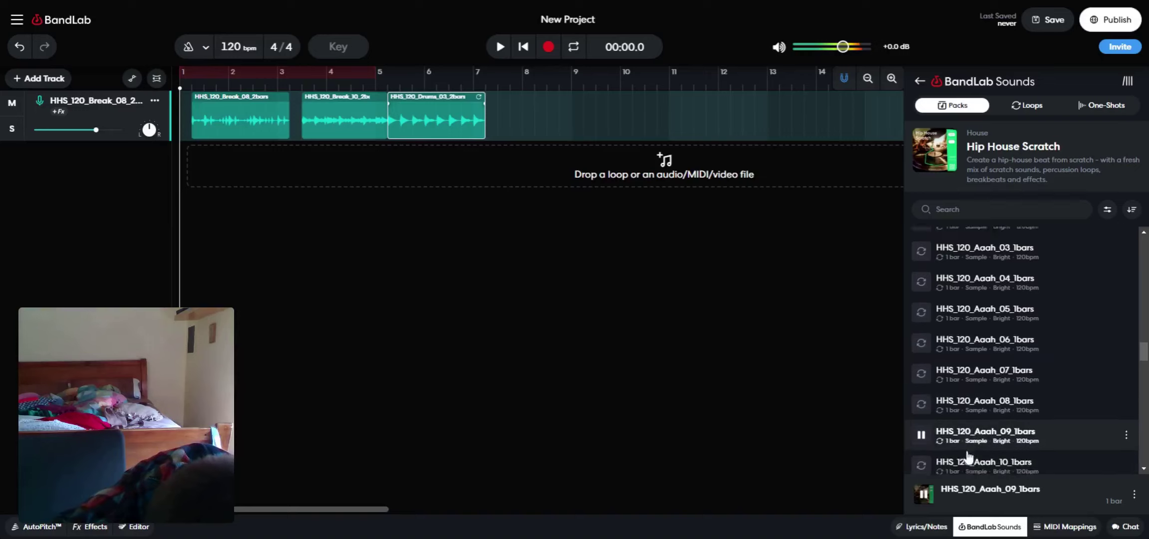
pyautogui.click(960, 438)
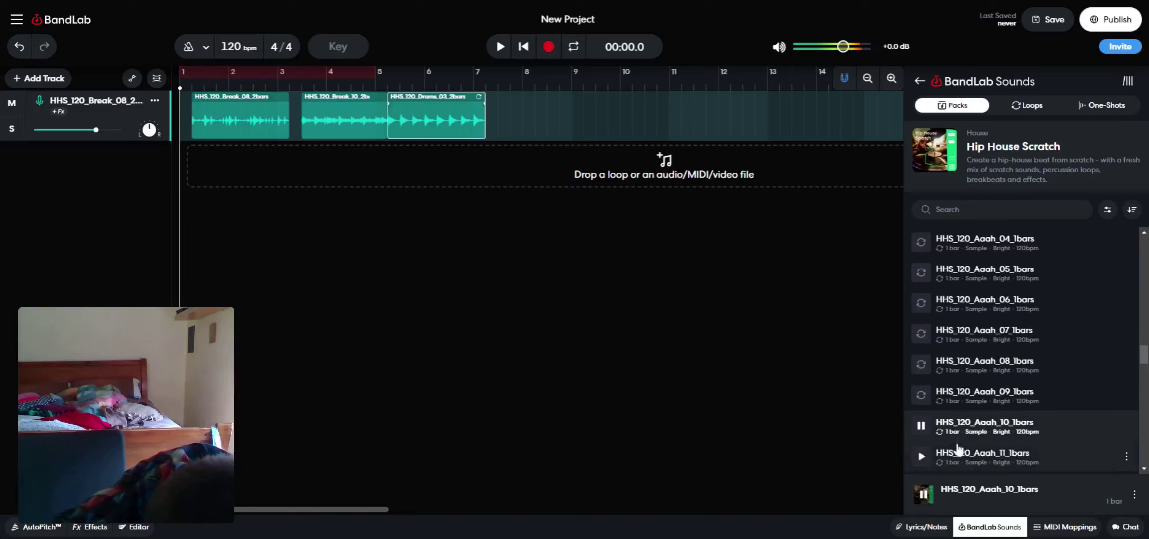
pyautogui.click(955, 455)
# Audition the one-bar HHS_120_Aaah samples 12 to 17 and 19
pyautogui.scroll(-2, 961, 446)
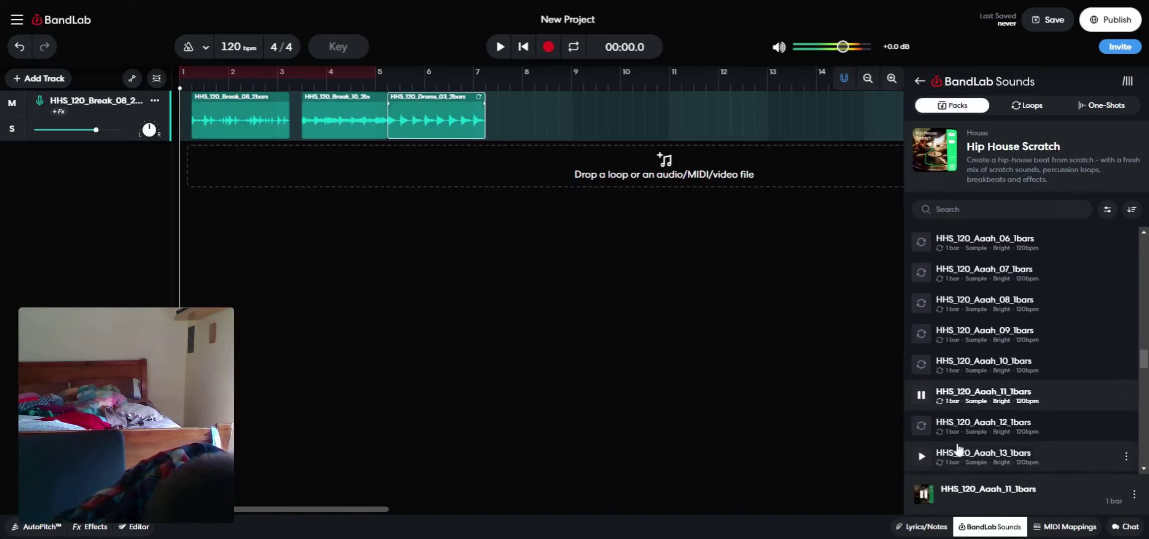
pyautogui.click(966, 437)
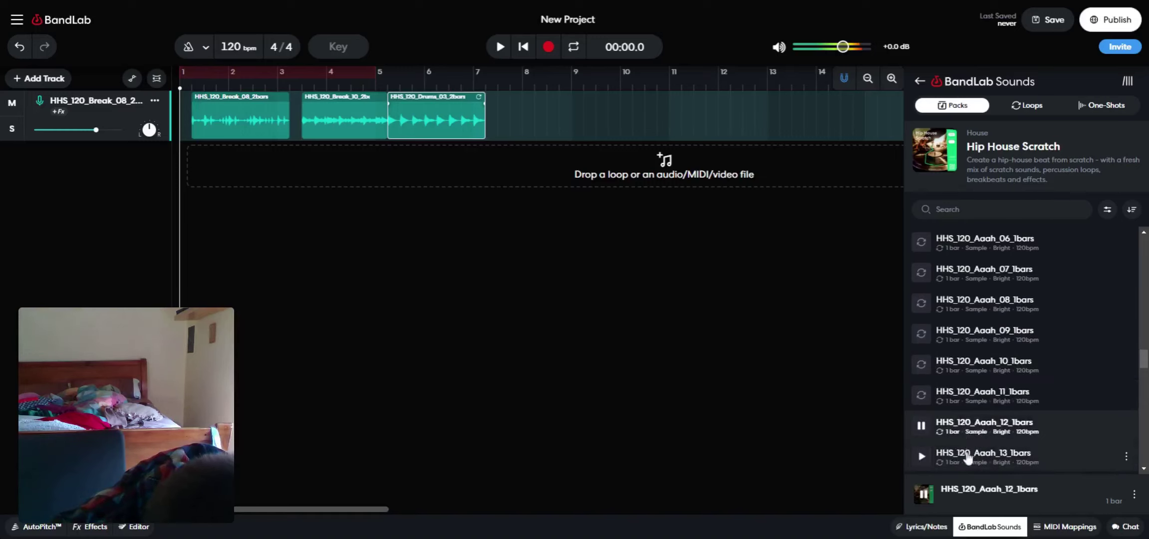
pyautogui.click(968, 457)
pyautogui.scroll(-2, 968, 457)
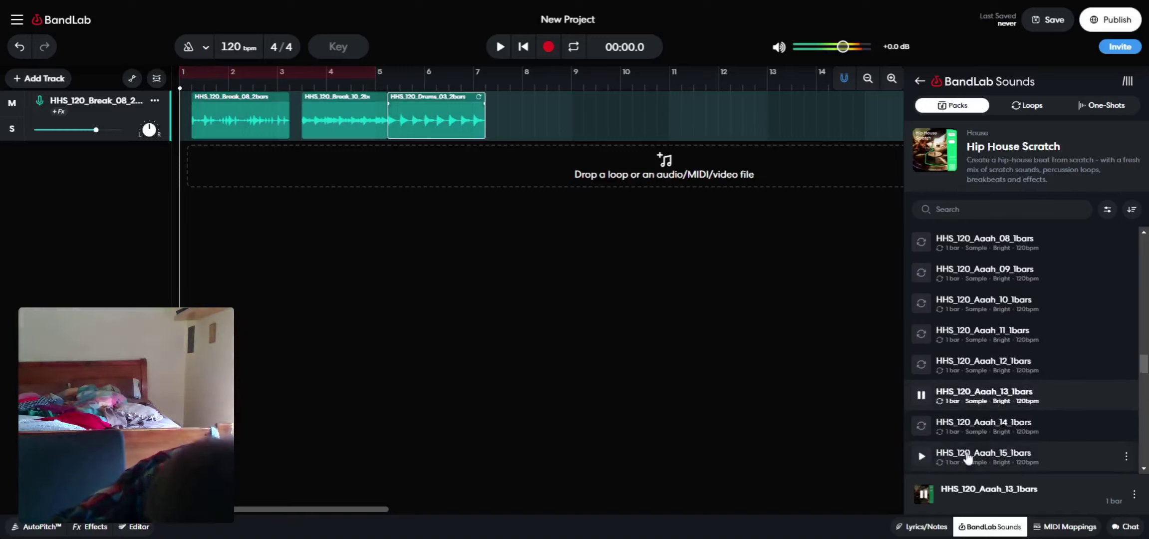
pyautogui.click(962, 440)
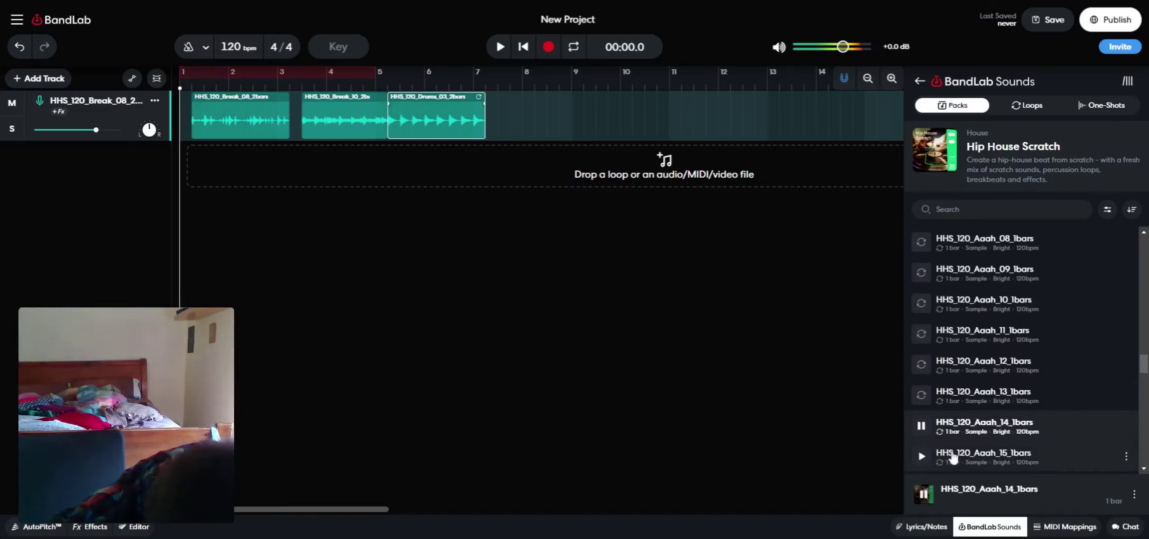
pyautogui.click(954, 462)
pyautogui.scroll(-2, 954, 457)
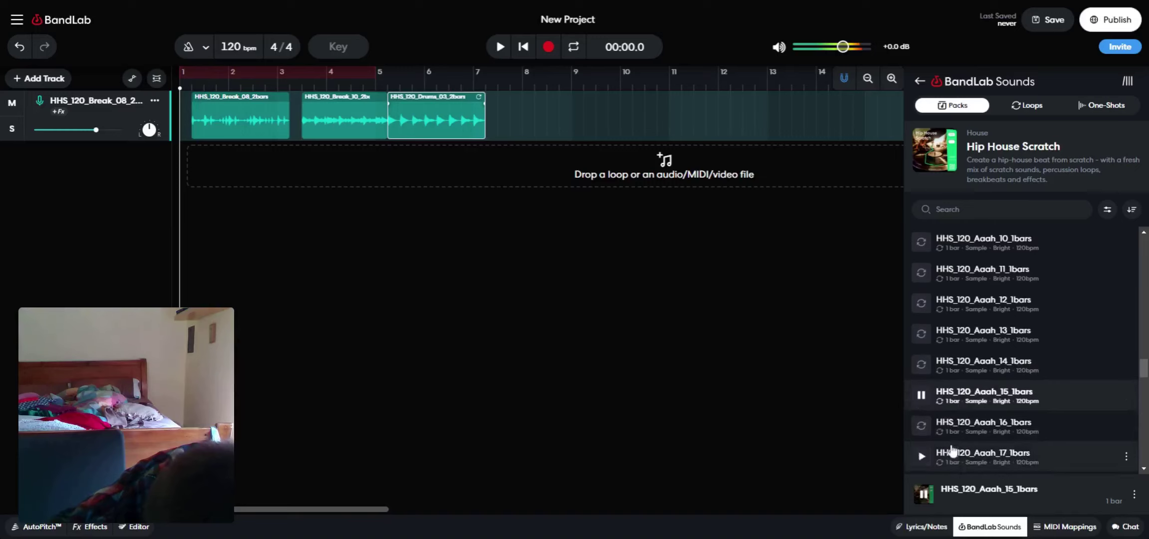
pyautogui.click(953, 439)
pyautogui.click(953, 461)
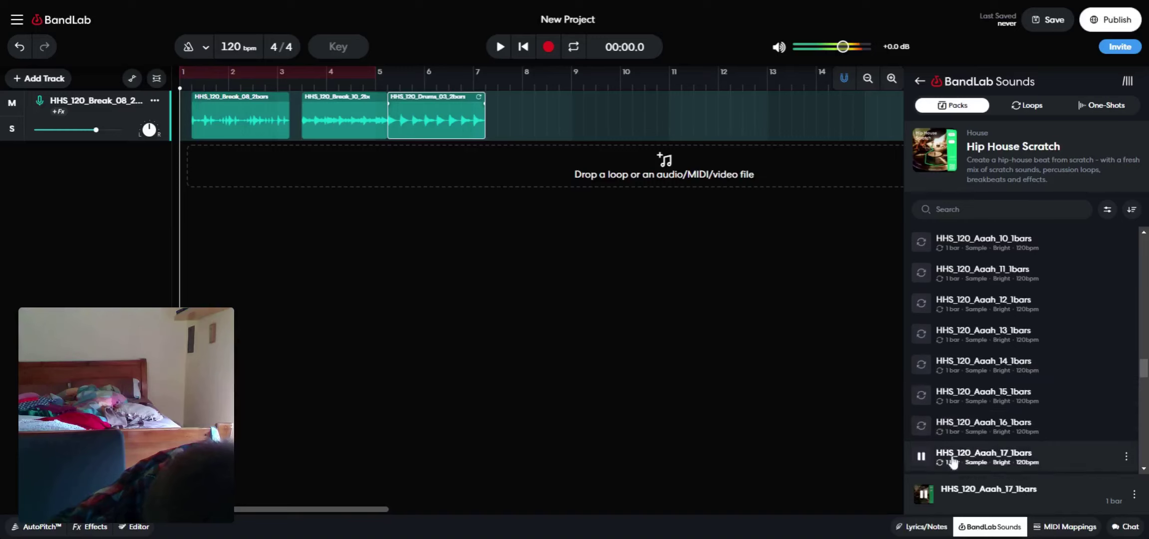
pyautogui.scroll(-2, 953, 459)
pyautogui.click(954, 455)
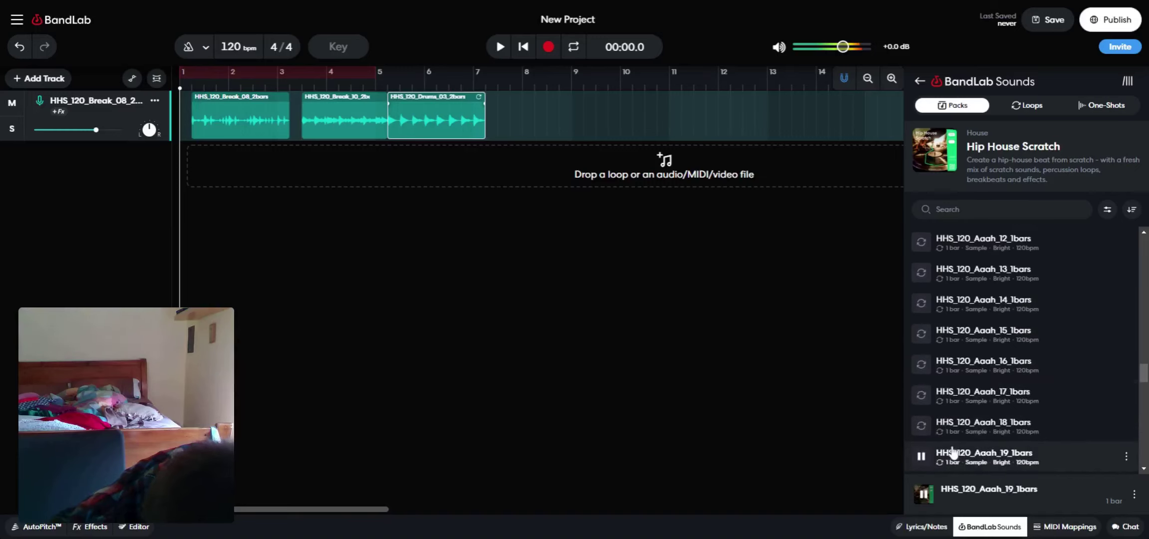
# Audition the HHS_120_FX loops 01 to 05, comparing FX_02 and FX_04 a second time
pyautogui.scroll(-4, 954, 453)
pyautogui.click(954, 453)
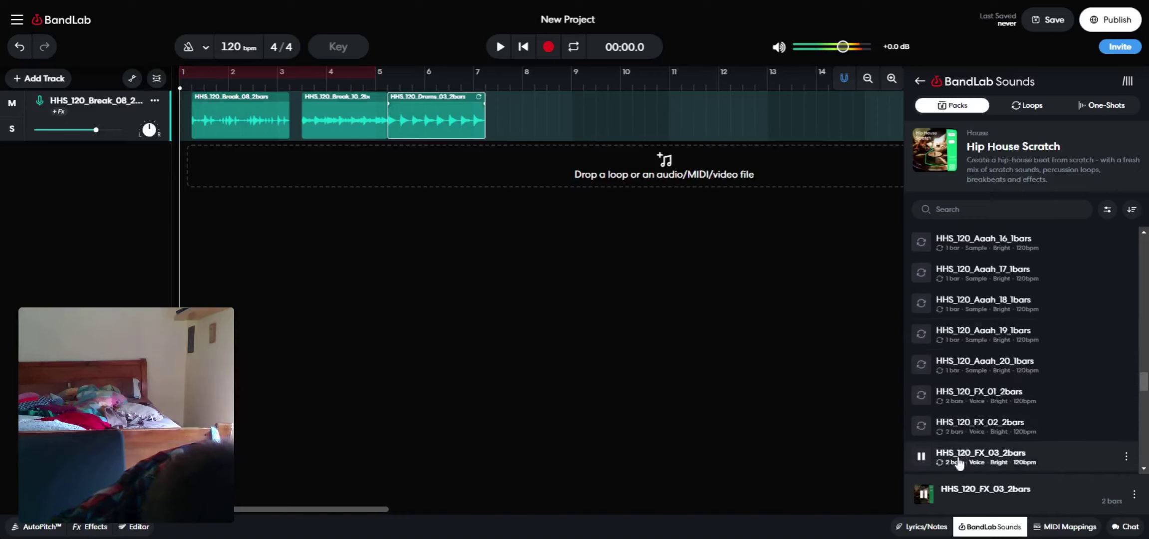
pyautogui.click(968, 440)
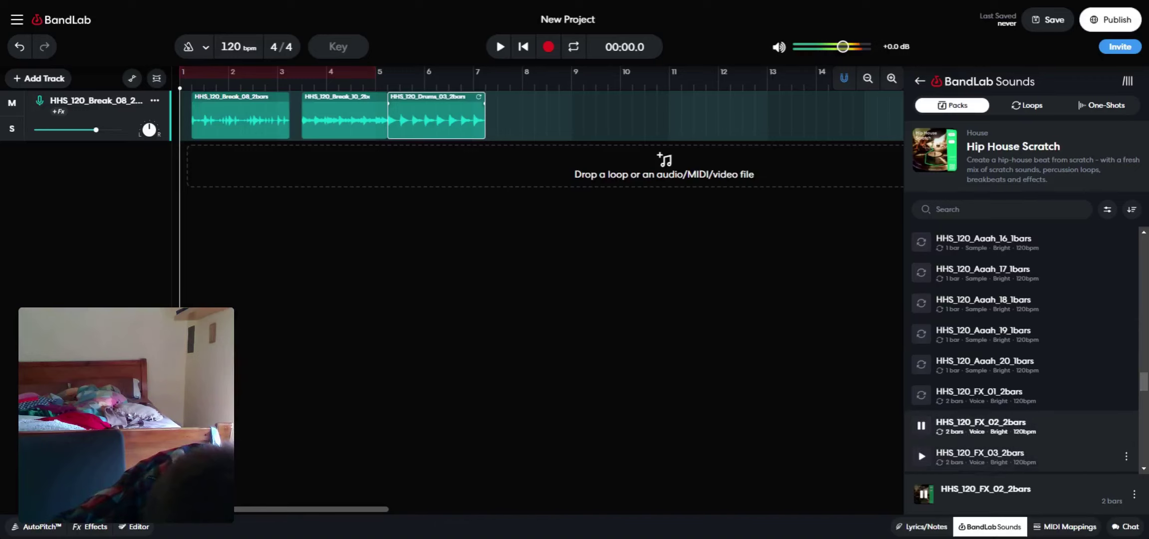
pyautogui.scroll(-2, 961, 444)
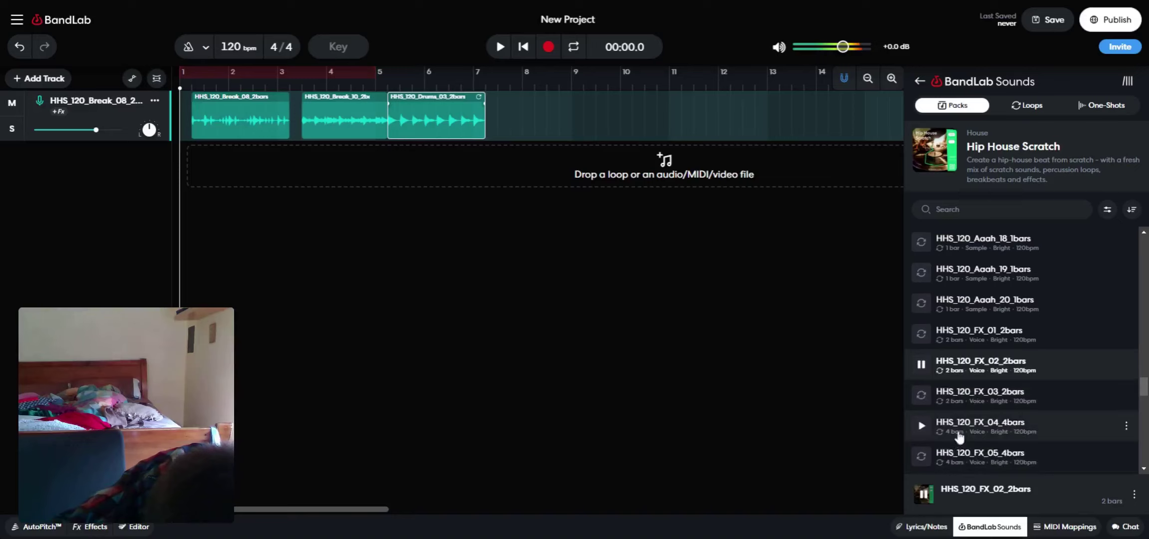
pyautogui.click(959, 437)
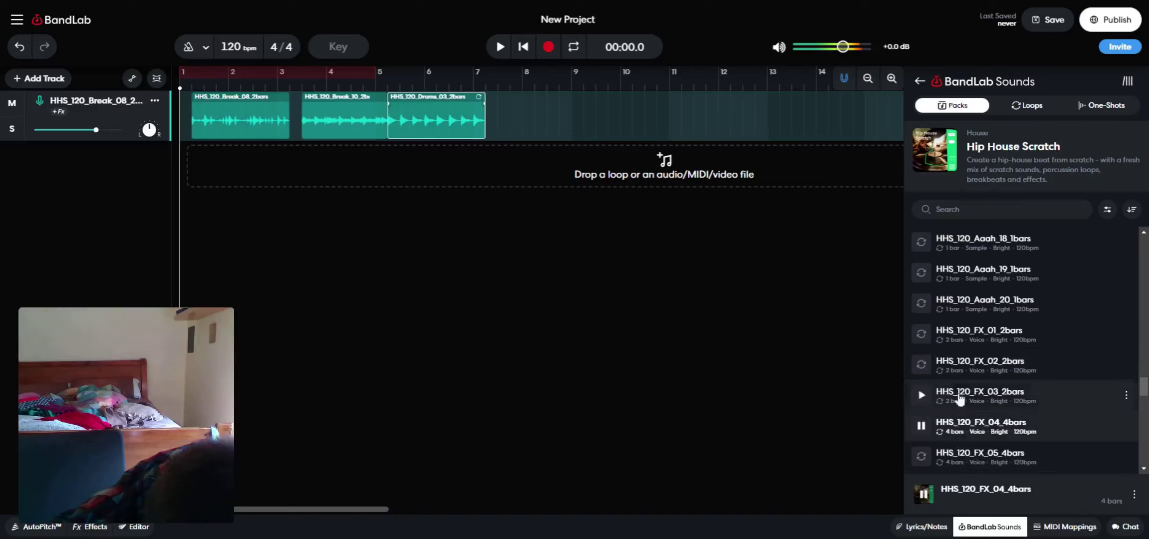
pyautogui.click(967, 340)
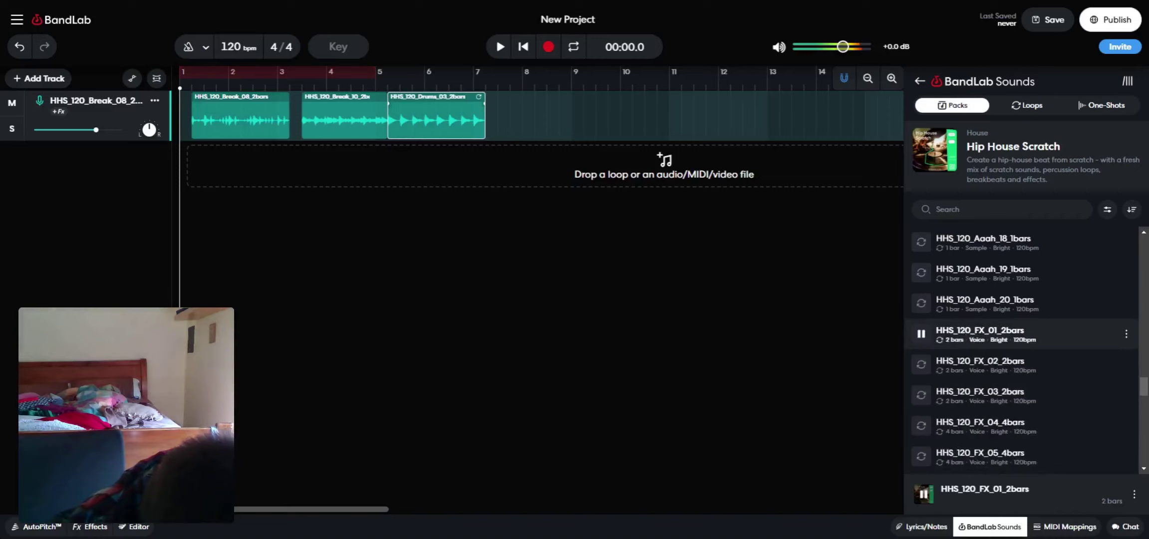
pyautogui.click(968, 368)
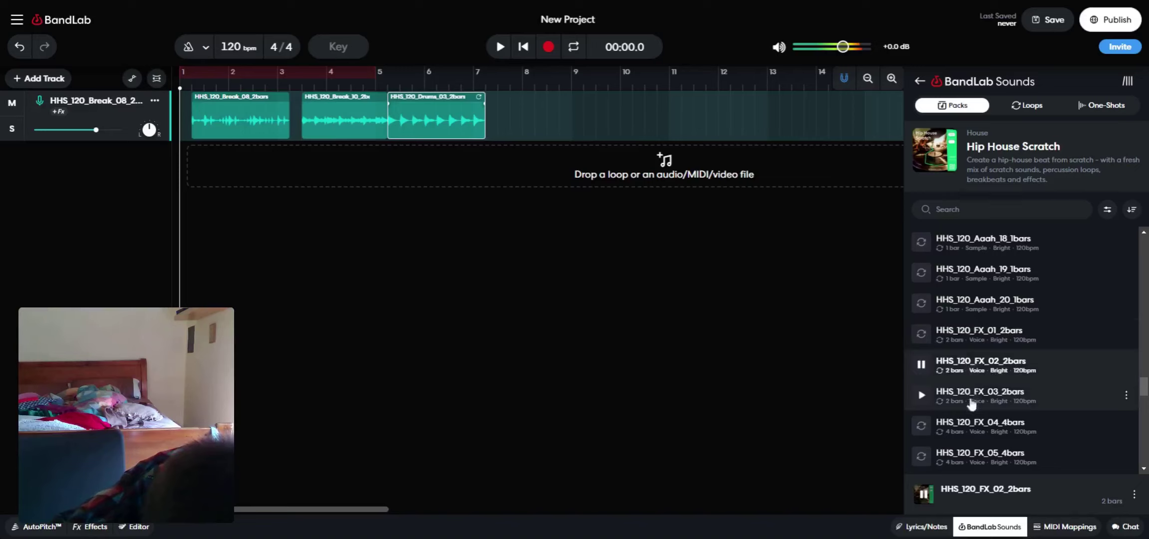
pyautogui.click(967, 433)
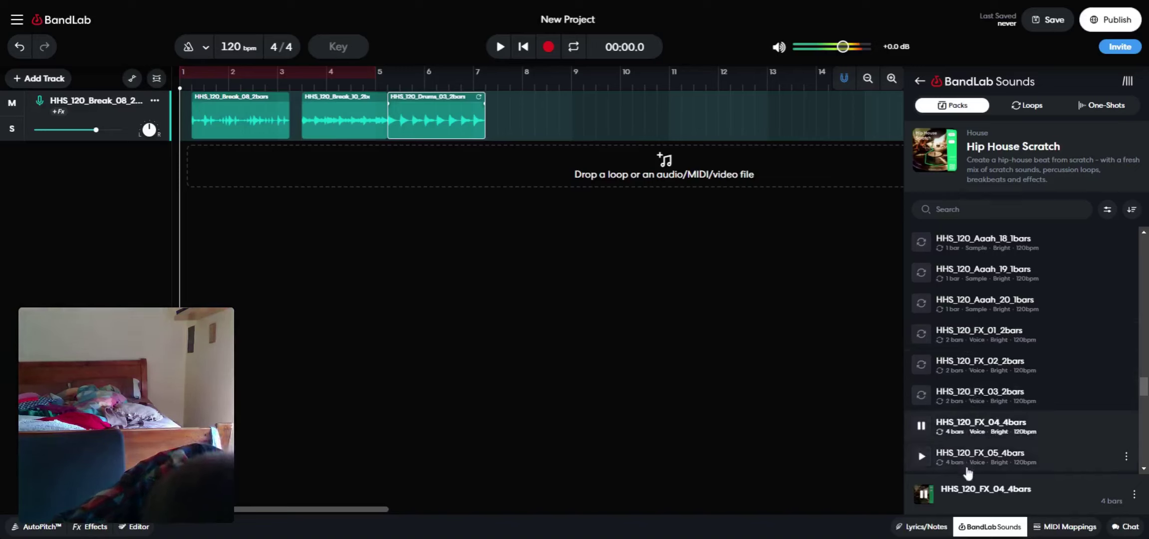
pyautogui.click(971, 463)
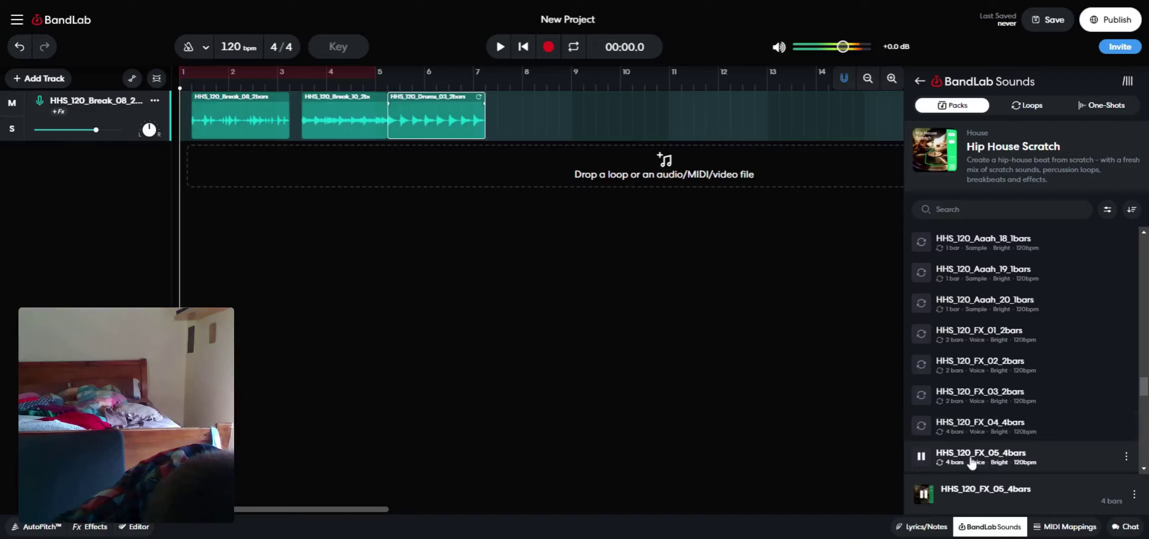
# Audition the HHS_120_VocalCut loops 01 to 04
pyautogui.scroll(-2, 972, 463)
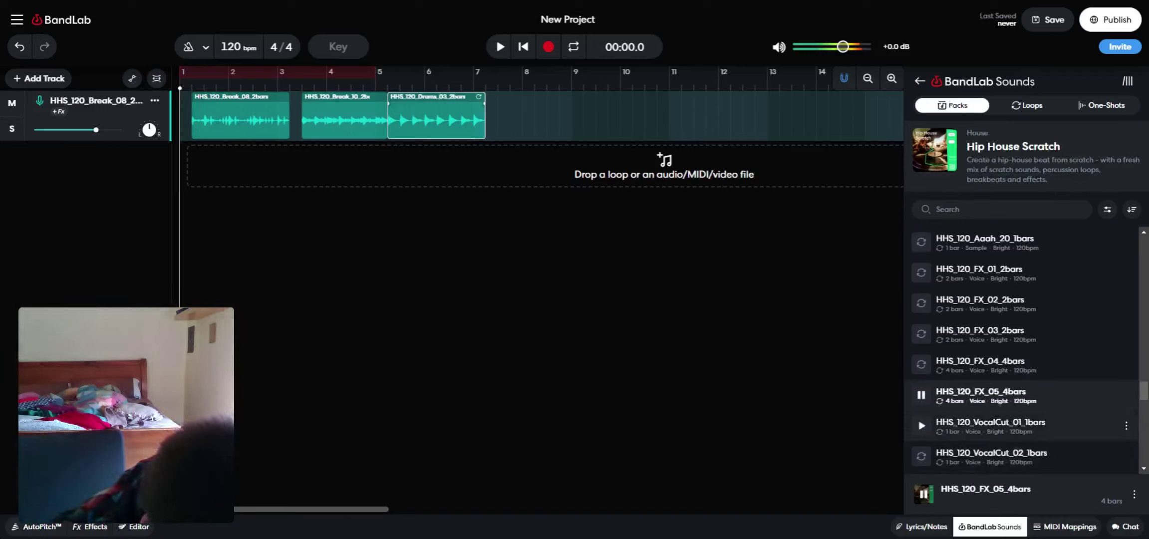
pyautogui.click(973, 433)
pyautogui.click(972, 460)
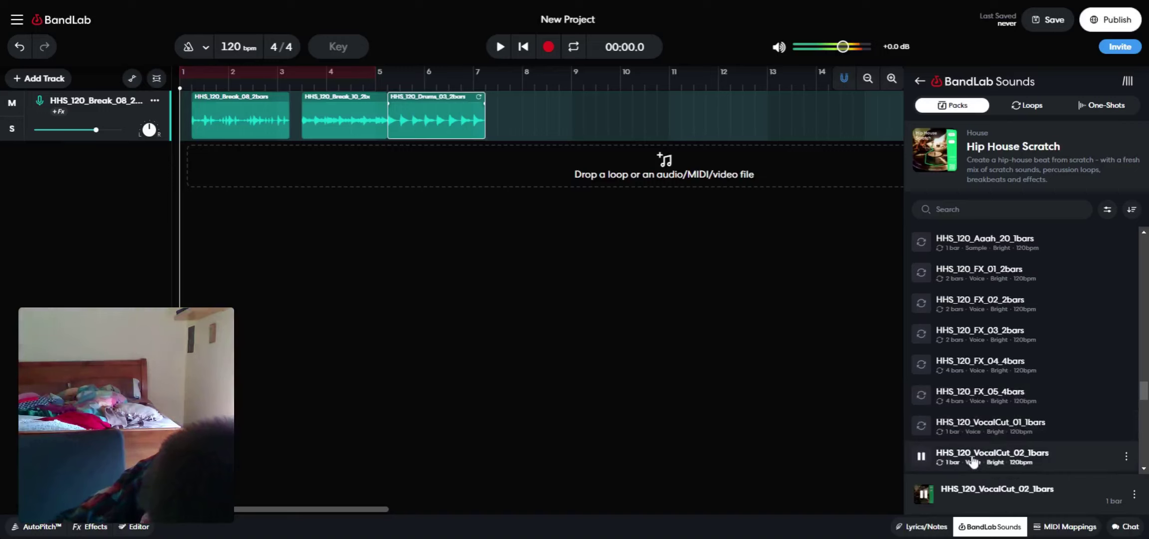
pyautogui.scroll(-2, 972, 454)
pyautogui.click(971, 442)
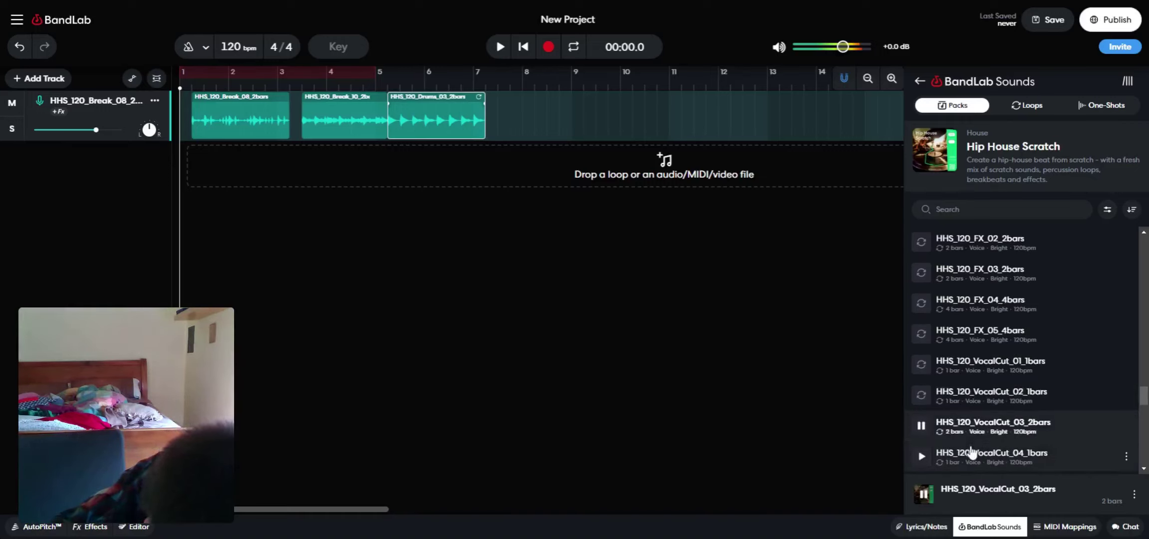
pyautogui.click(971, 453)
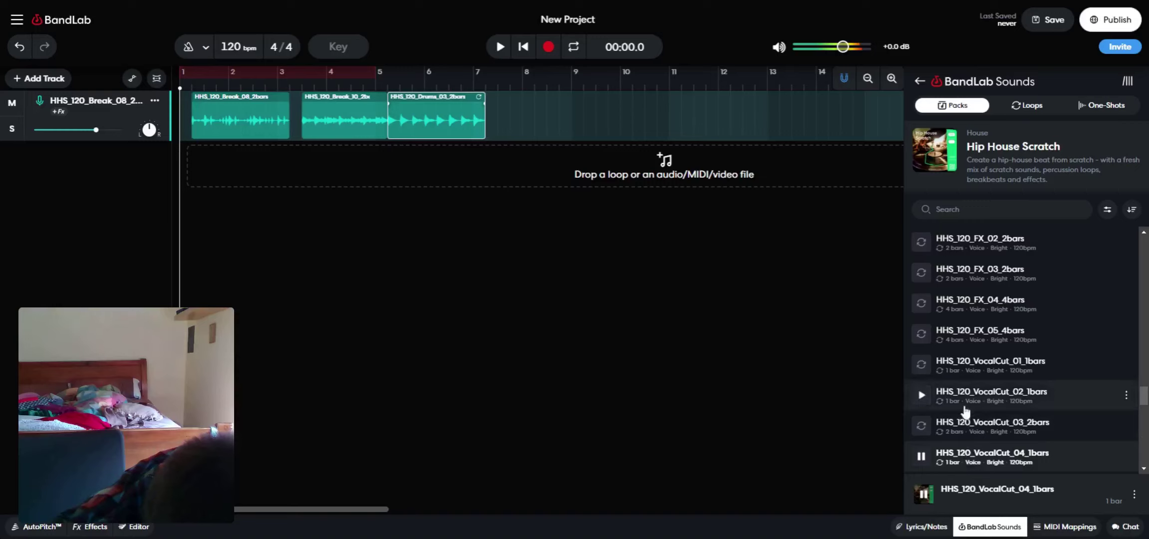
# Audition the one-bar HHS_120_VocalCut loops 05 to 09
pyautogui.scroll(-3, 966, 427)
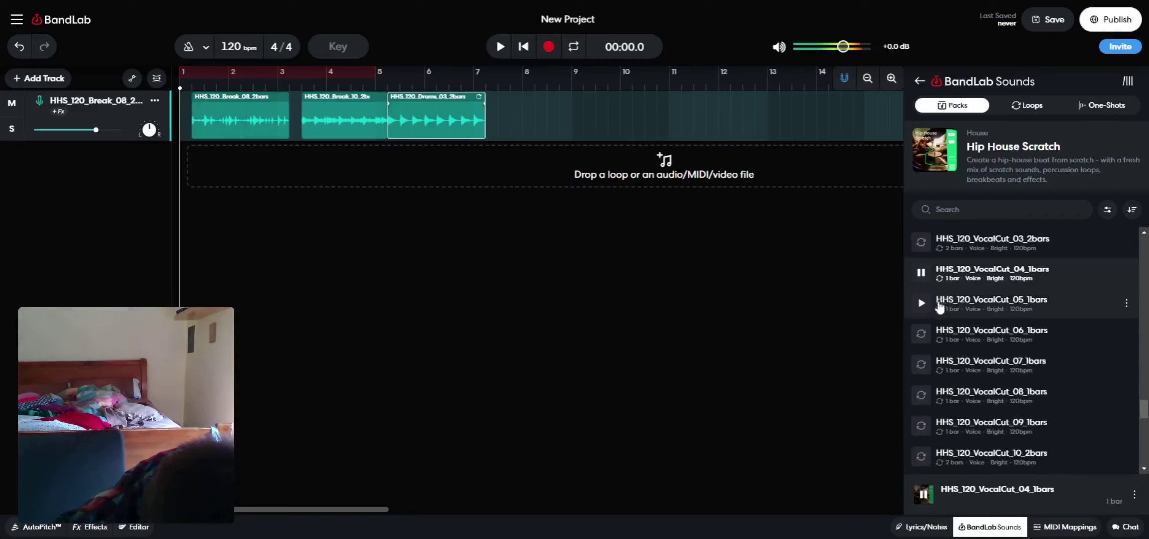
pyautogui.click(940, 310)
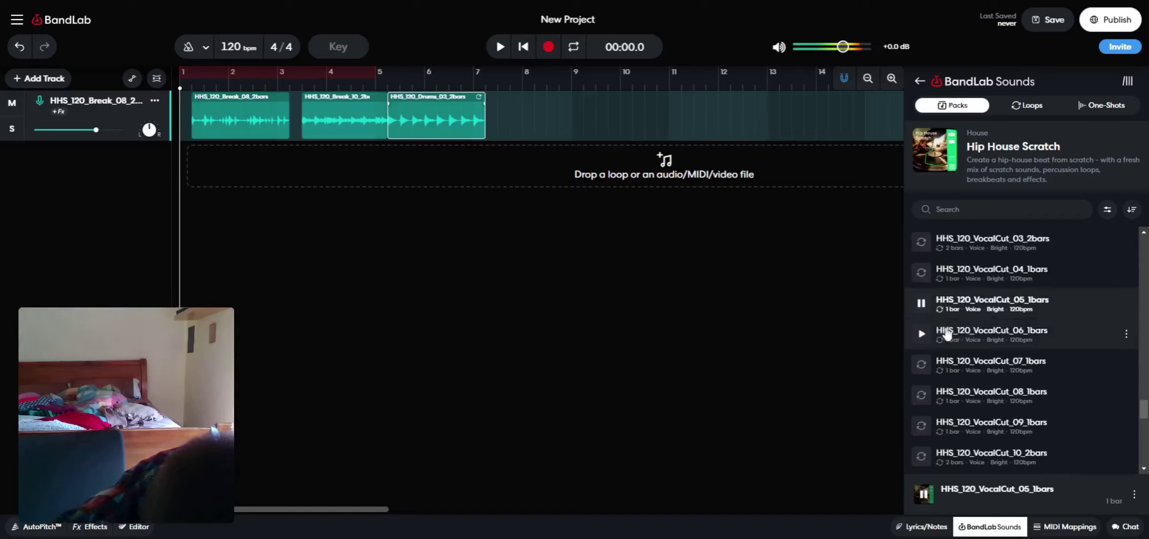
pyautogui.click(967, 334)
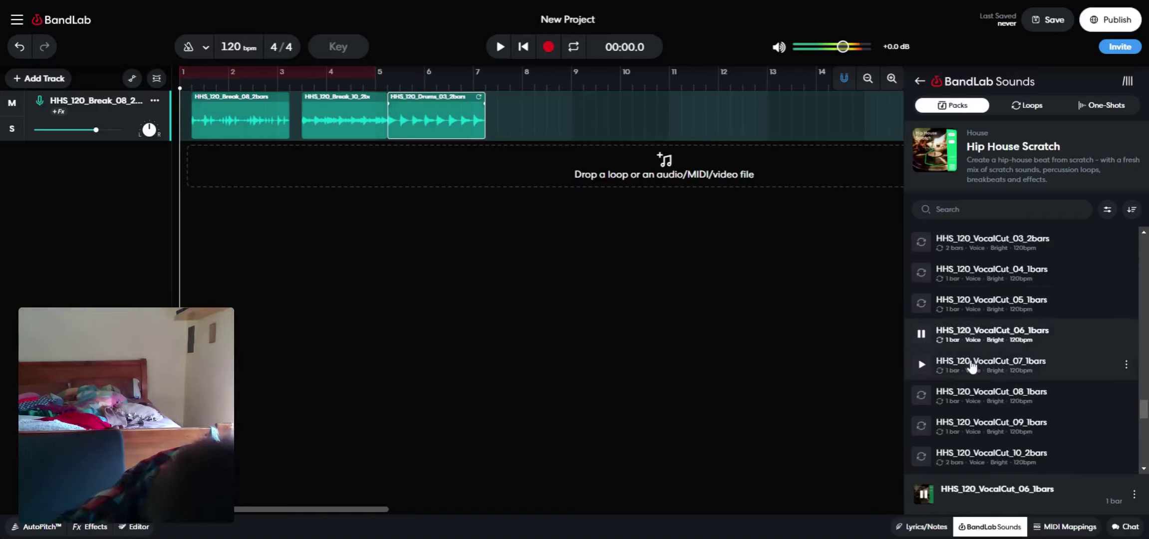
pyautogui.click(972, 366)
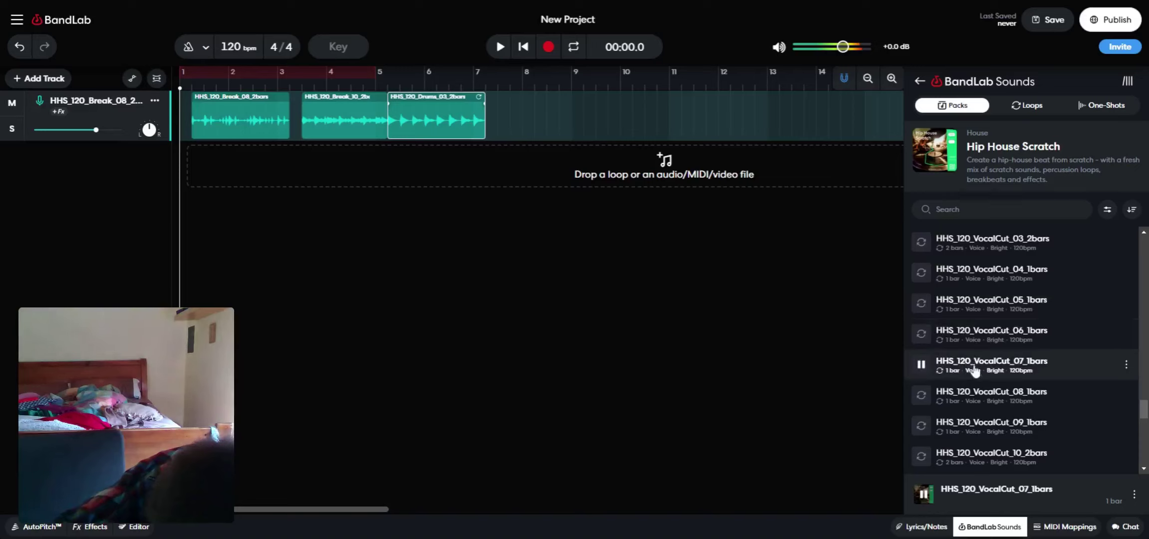
pyautogui.click(986, 402)
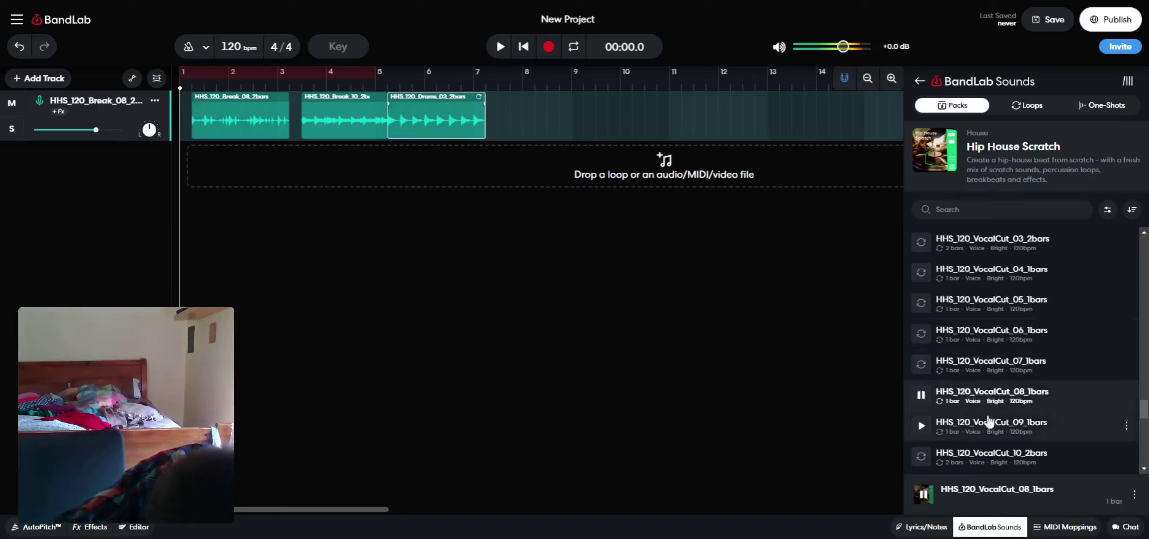
pyautogui.click(989, 425)
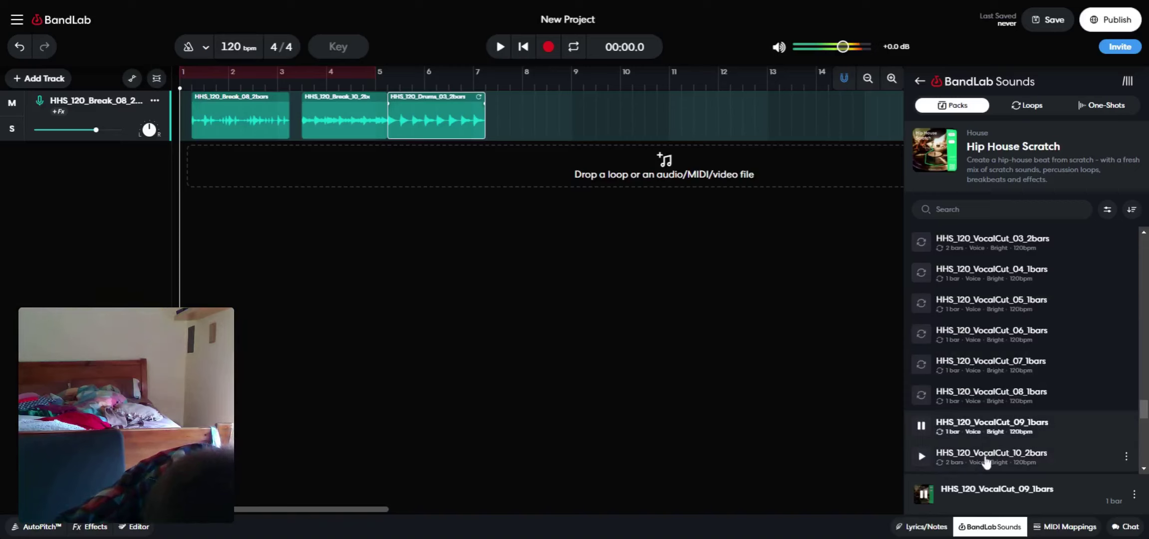
# Audition HHS_120_VocalCut_10_2bars and place it on a new second track at about bar 8.5
pyautogui.click(986, 459)
pyautogui.scroll(-1, 986, 459)
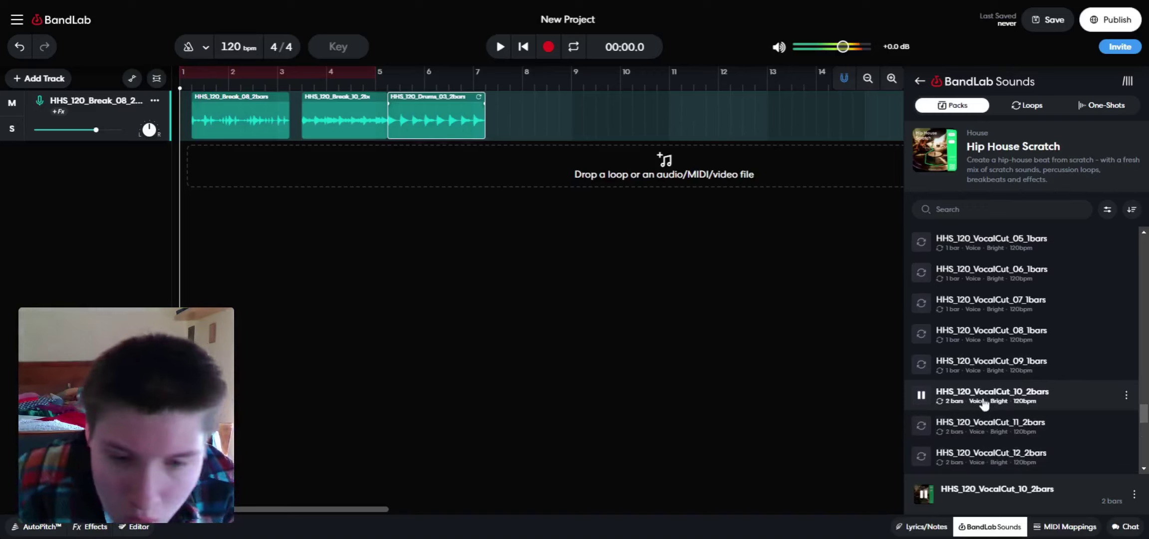
pyautogui.moveTo(983, 403); pyautogui.dragTo(596, 166)
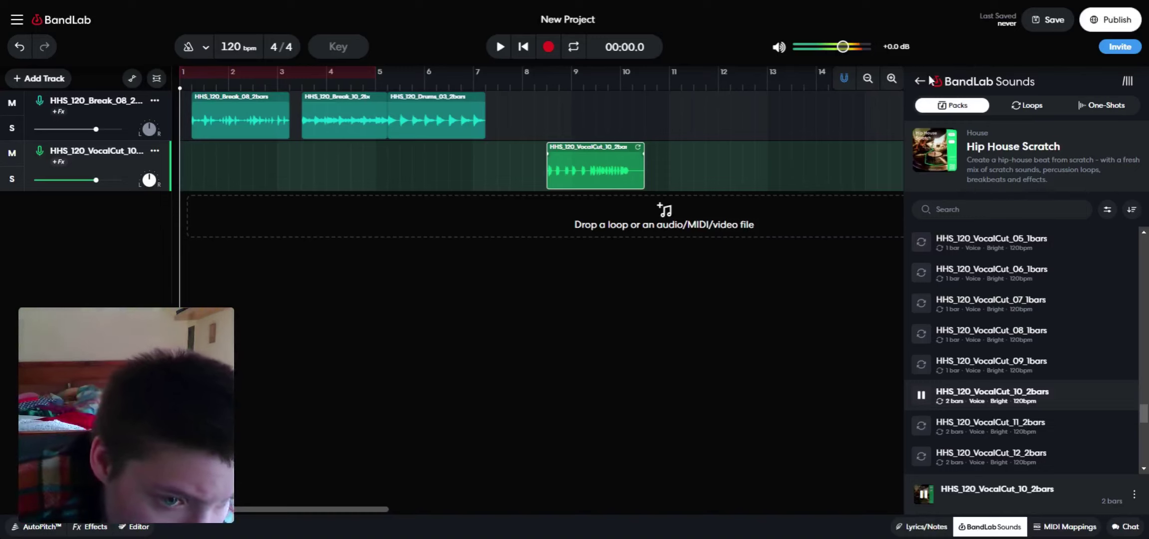
# Audition the HHS_120_VocalCut loops 12 to 15, skipping VocalCut_11
pyautogui.moveTo(941, 460)
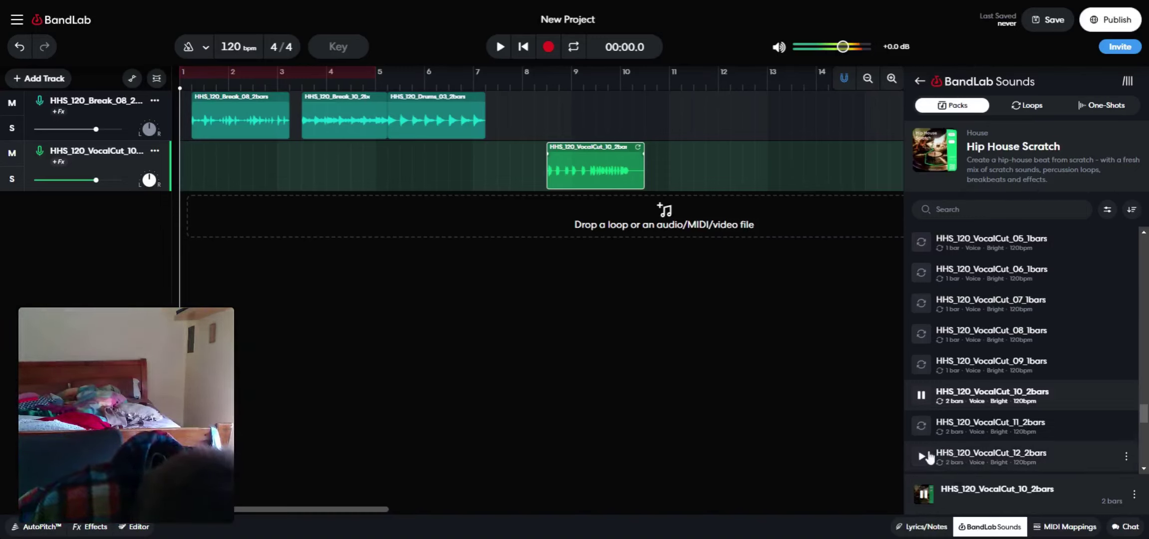
pyautogui.click(923, 456)
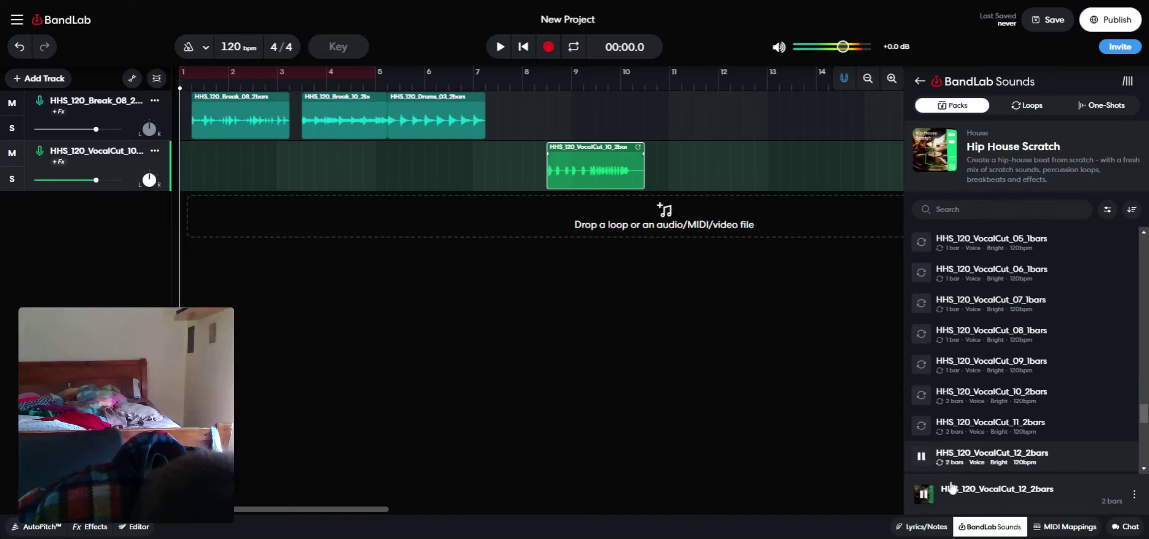
pyautogui.scroll(-2, 981, 454)
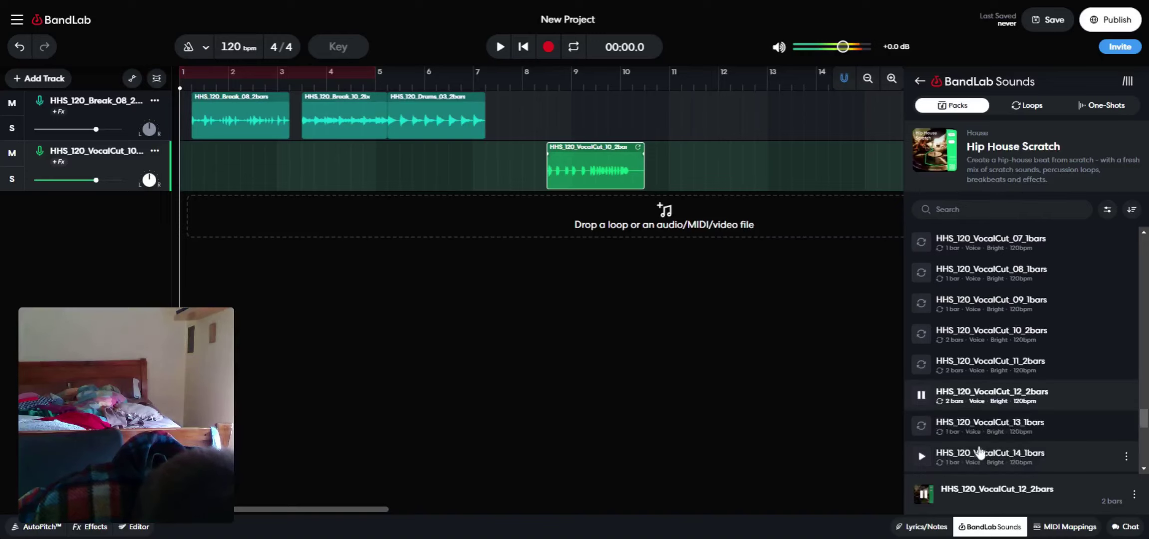
pyautogui.click(982, 432)
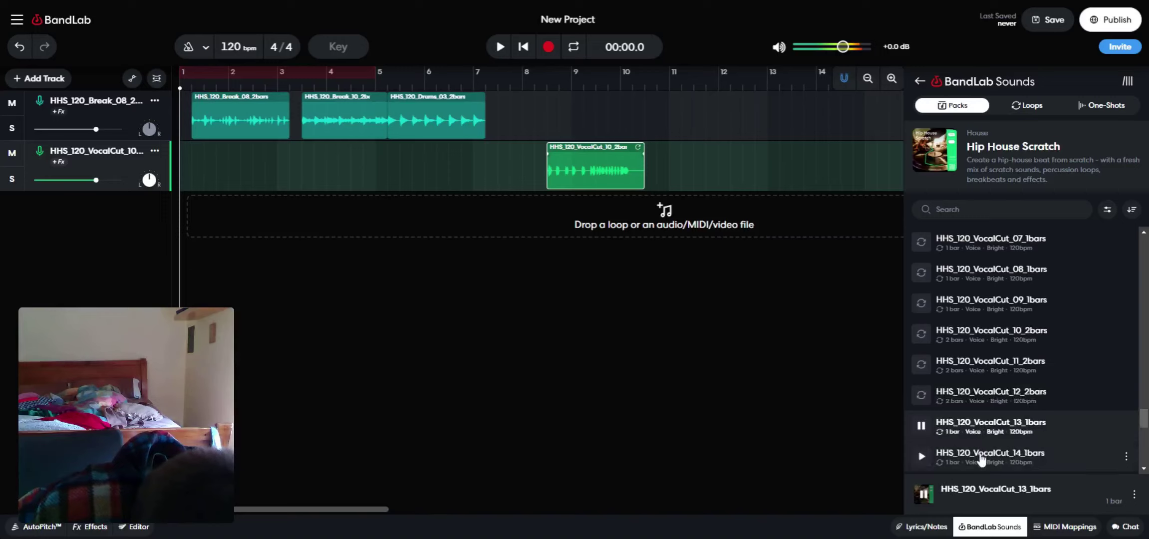
pyautogui.click(981, 458)
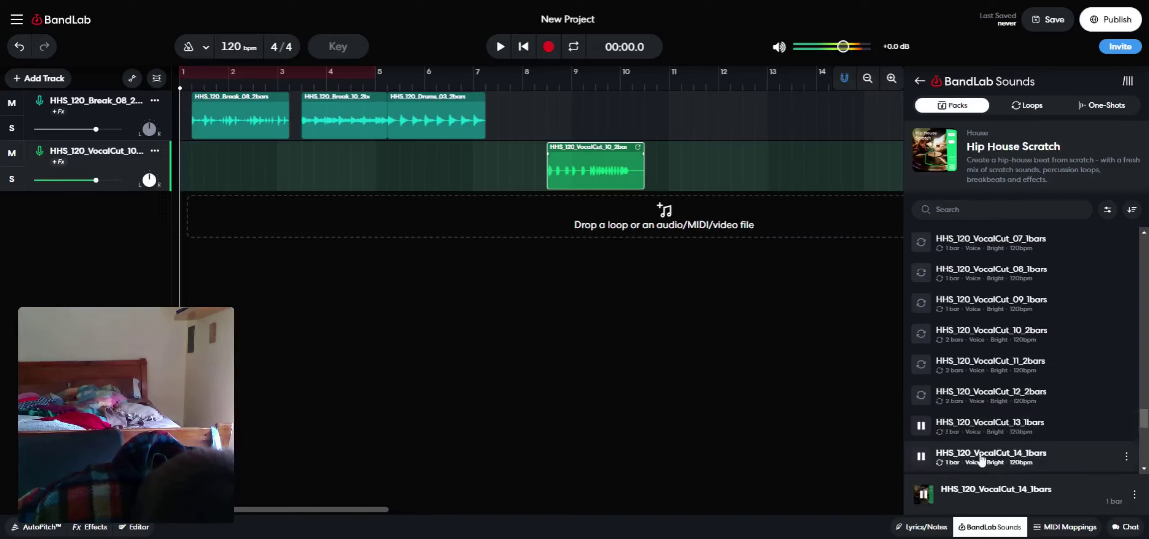
pyautogui.scroll(-2, 982, 459)
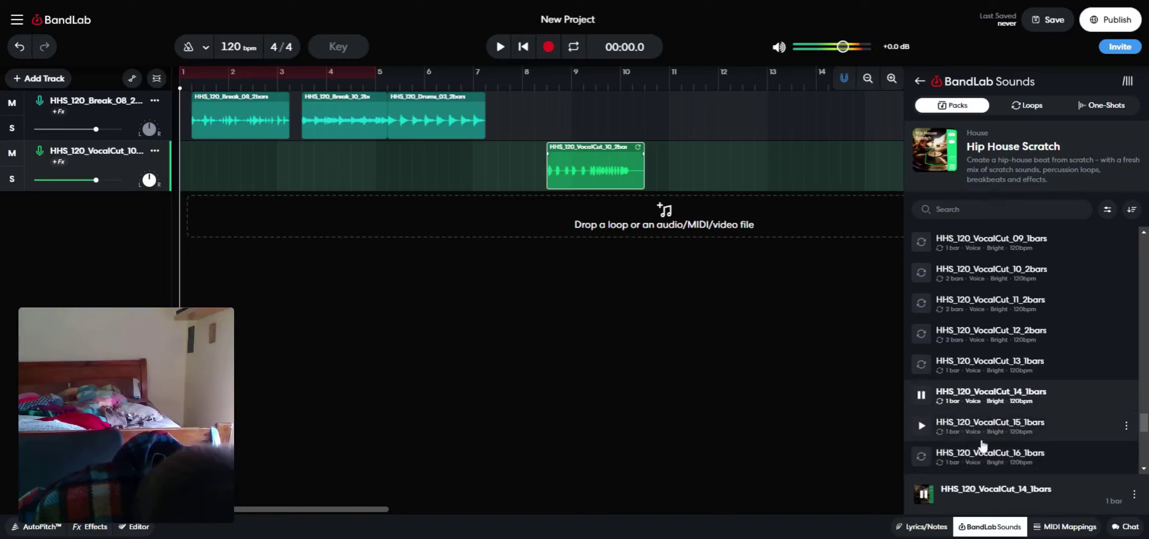
pyautogui.click(988, 432)
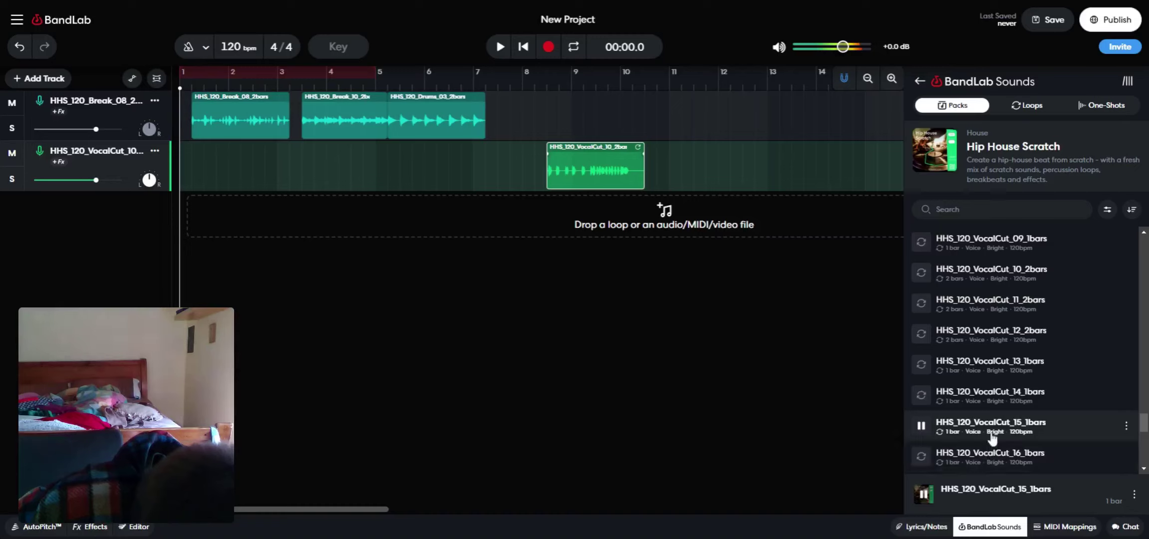
# Place HHS_120_VocalCut_16_1bars on the second track where the Drums_03 clip ends, and move the VocalCut_10 clip to just before bar 14
pyautogui.click(985, 464)
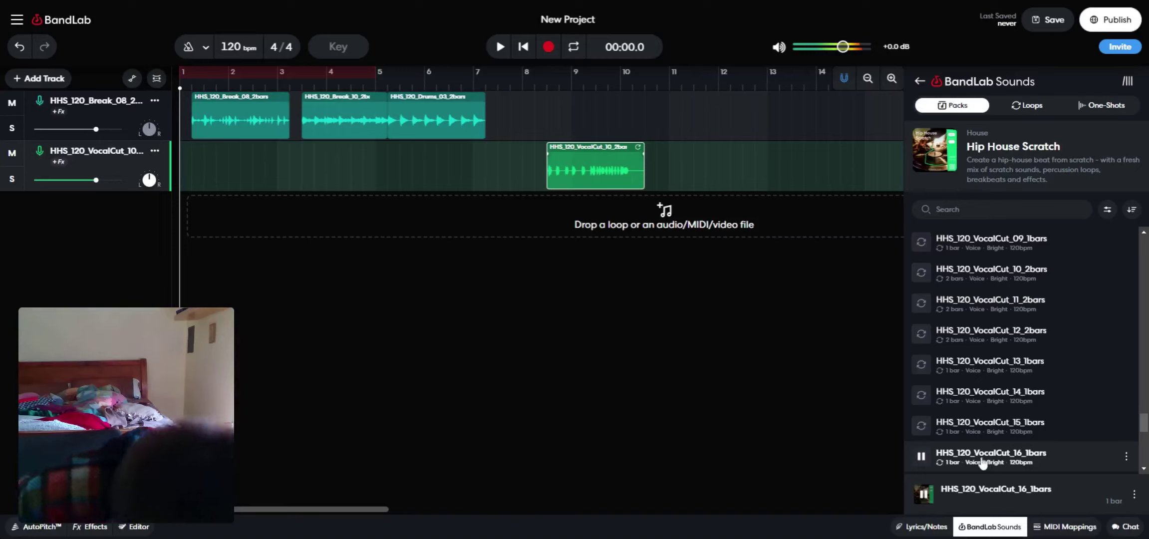
pyautogui.moveTo(972, 457); pyautogui.dragTo(510, 165)
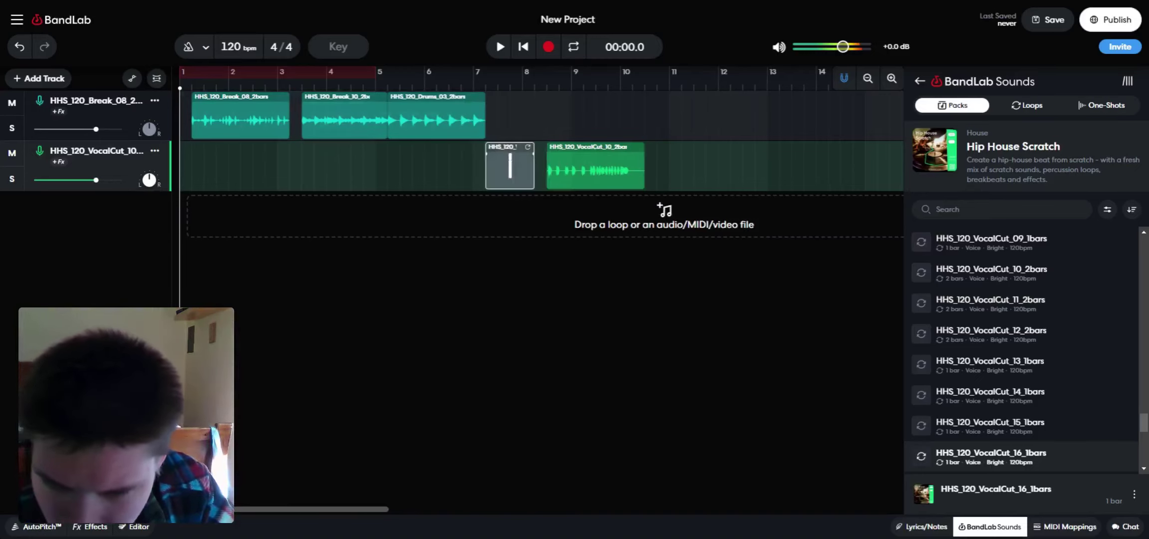
pyautogui.moveTo(583, 171); pyautogui.dragTo(840, 158)
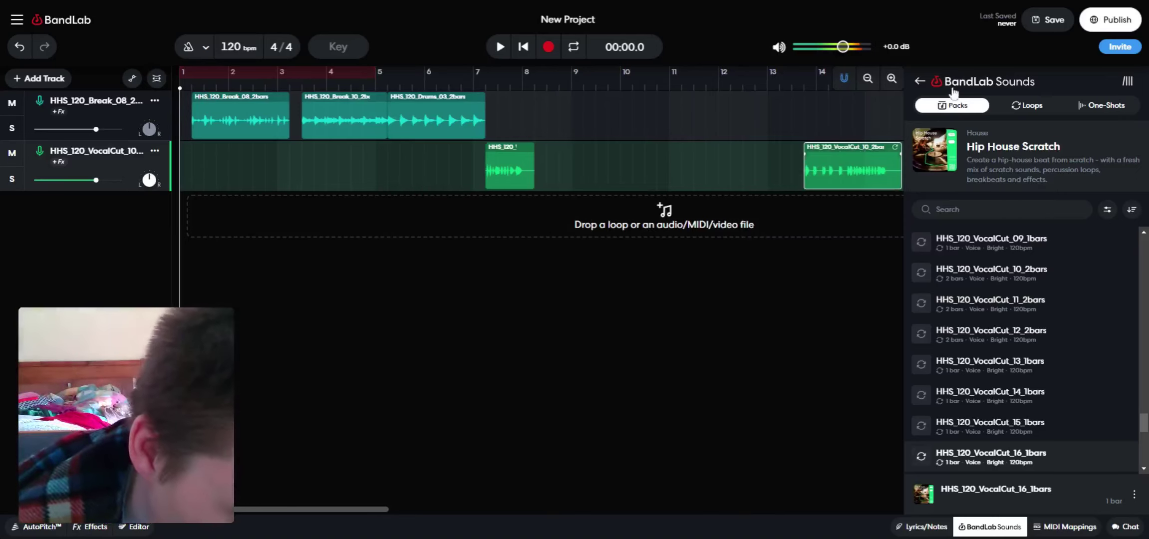
# Open the Touch Loops: Underground DnB pack and audition Dnb_174_D#m_stutters_8bar and Dnb_174_Bm_elemental_8bar
pyautogui.click(923, 81)
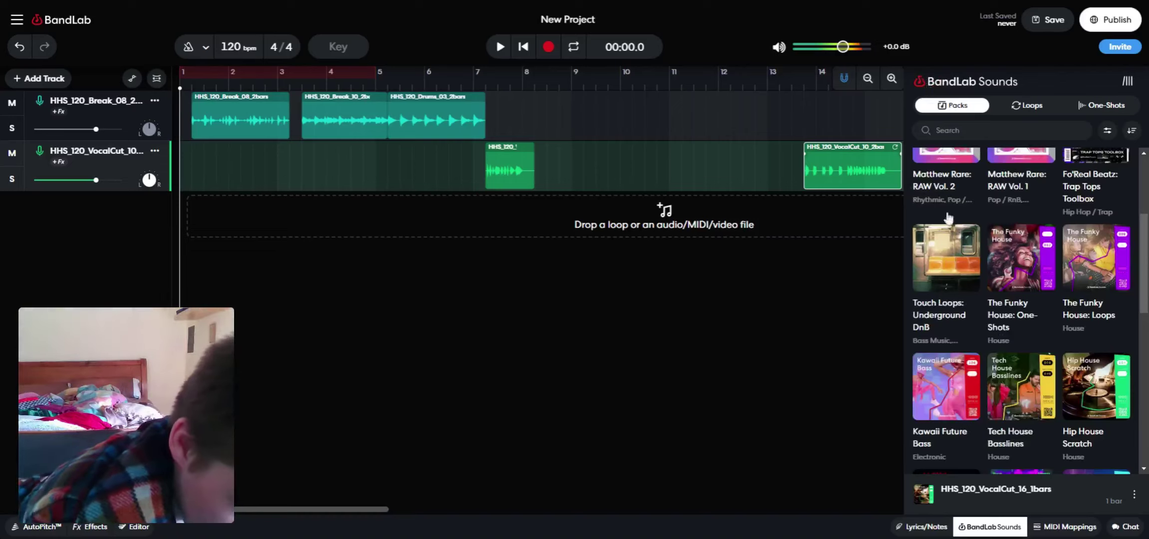
pyautogui.moveTo(956, 272)
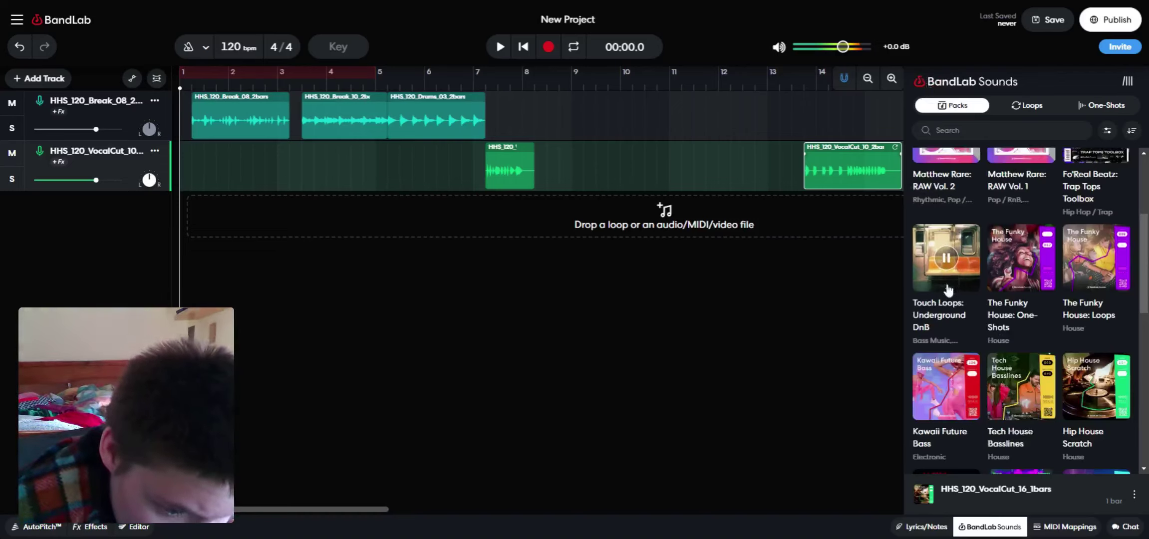
pyautogui.click(933, 304)
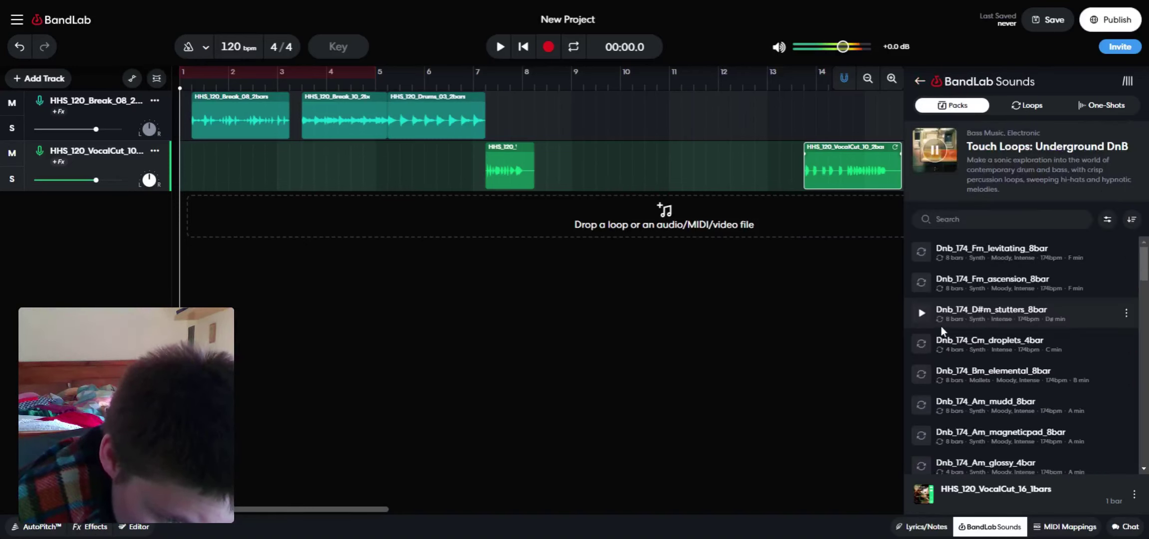
pyautogui.click(941, 327)
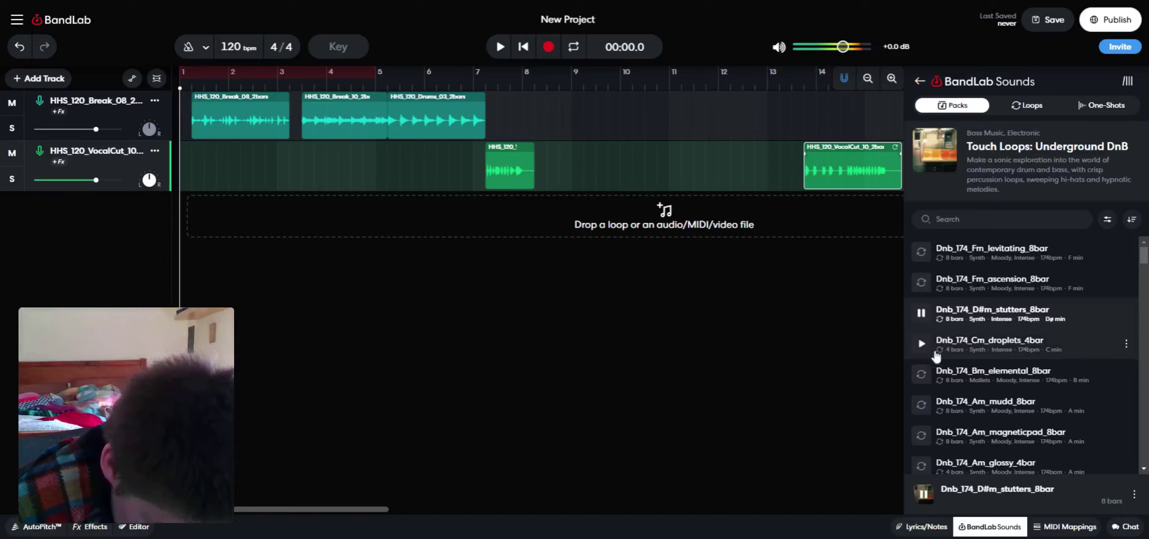
pyautogui.click(925, 372)
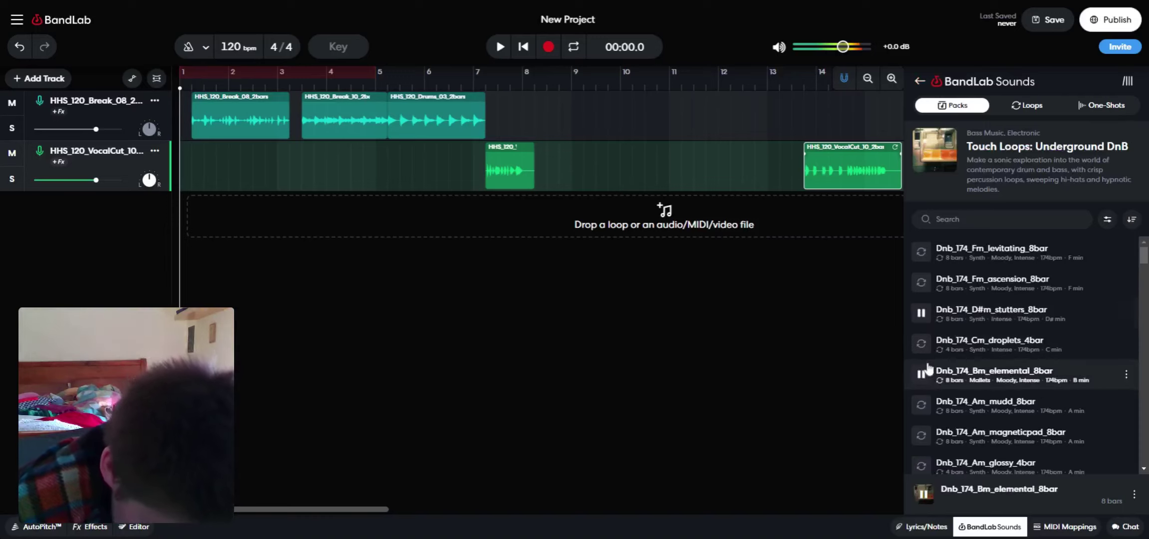
# Audition Dnb_174_Am_mudd_8bar, Dnb_174_Am_magneticpad_8bar and Dnb_170_Fm_finalboss_8bar in the Underground DnB pack
pyautogui.click(945, 403)
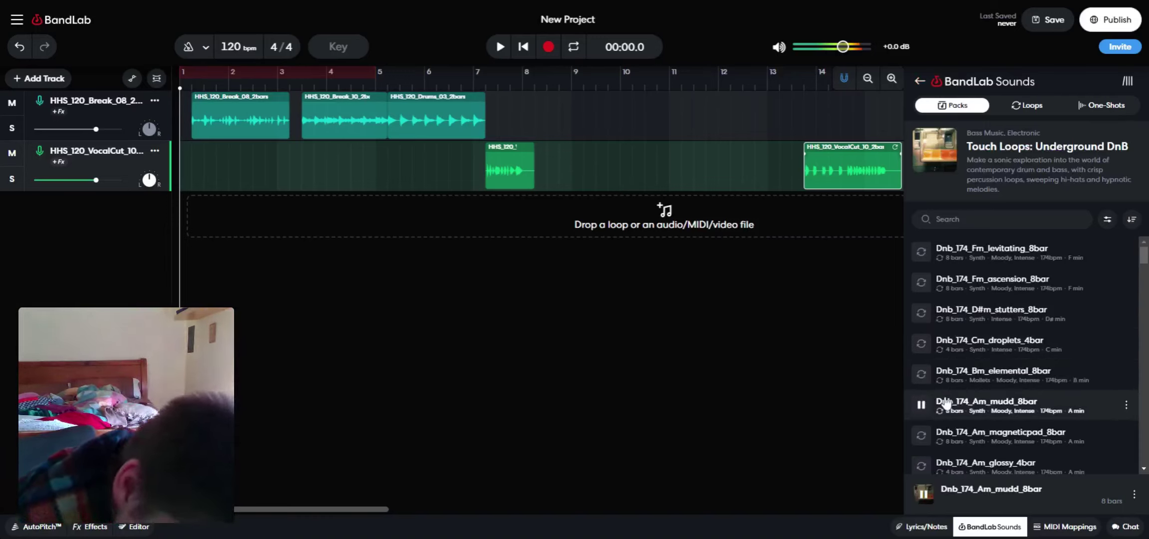
pyautogui.click(933, 439)
pyautogui.scroll(-2, 933, 437)
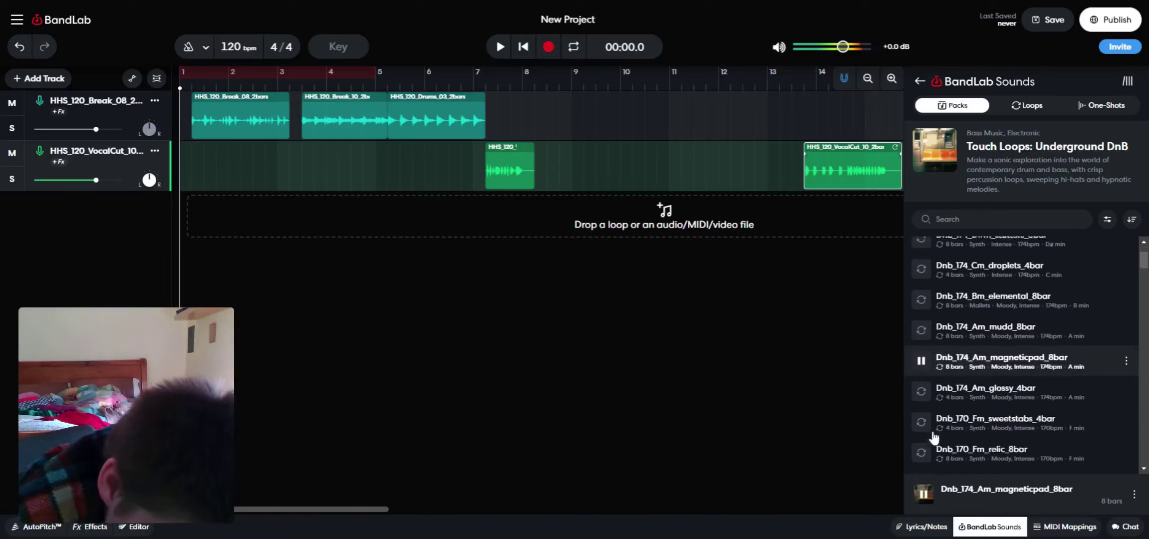
pyautogui.scroll(-1, 934, 438)
pyautogui.click(932, 436)
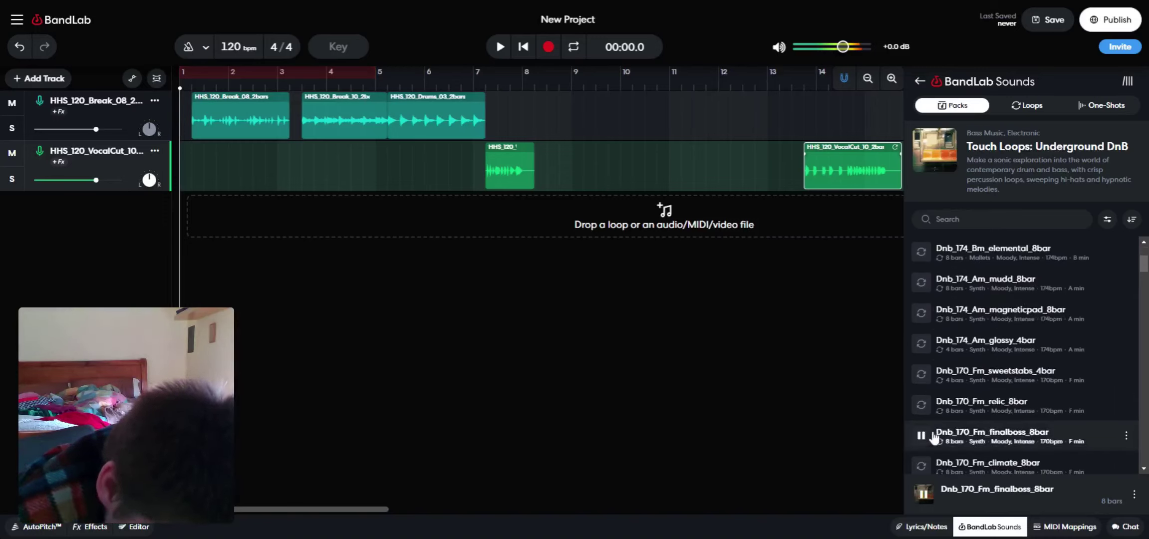
# Open the Ah-Mer-Ah-Su: Blog Pop Pack and audition BLOGPOP_VocalChantSingle loops 10, 8, 7, 5 and 2
pyautogui.click(920, 82)
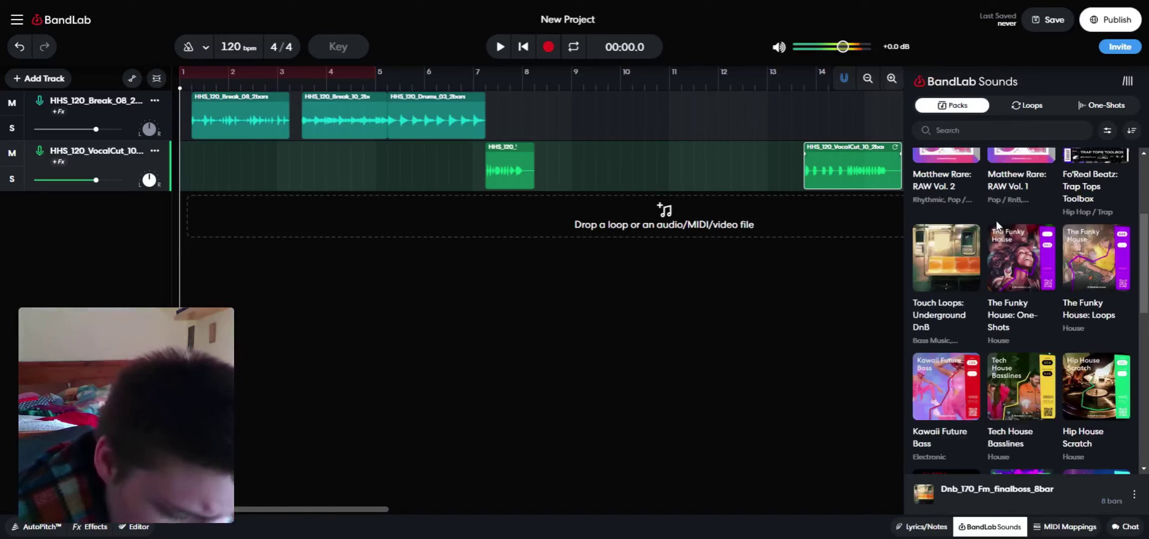
pyautogui.scroll(4, 1042, 225)
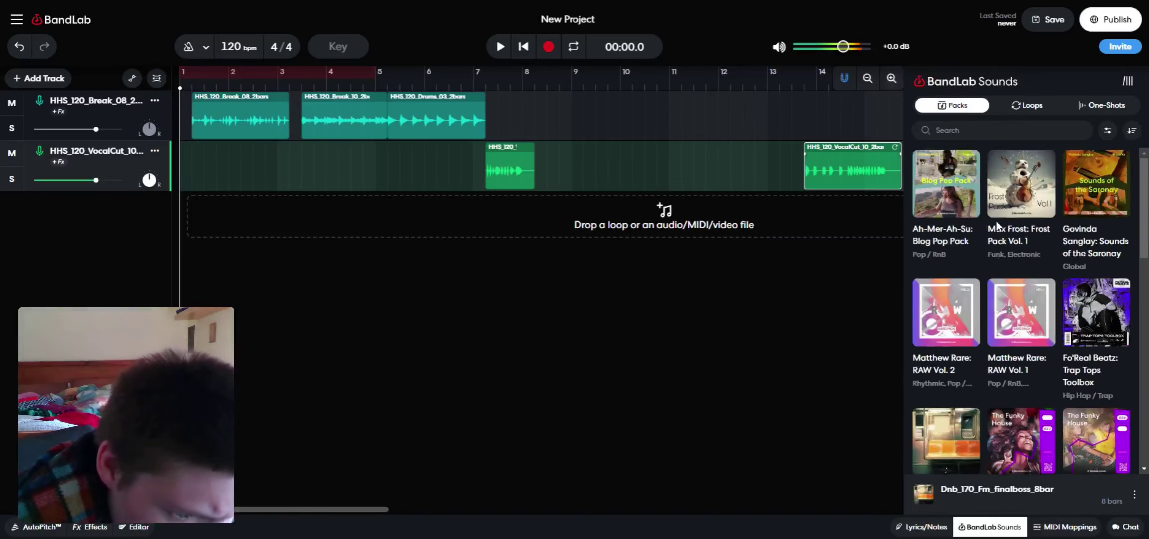
pyautogui.click(962, 200)
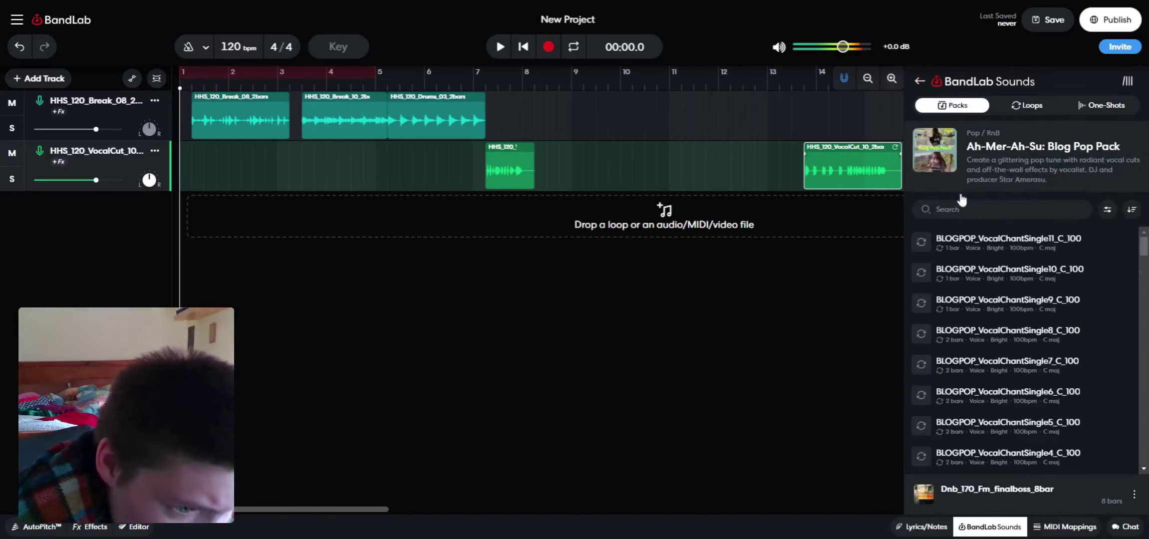
pyautogui.click(973, 276)
pyautogui.click(944, 332)
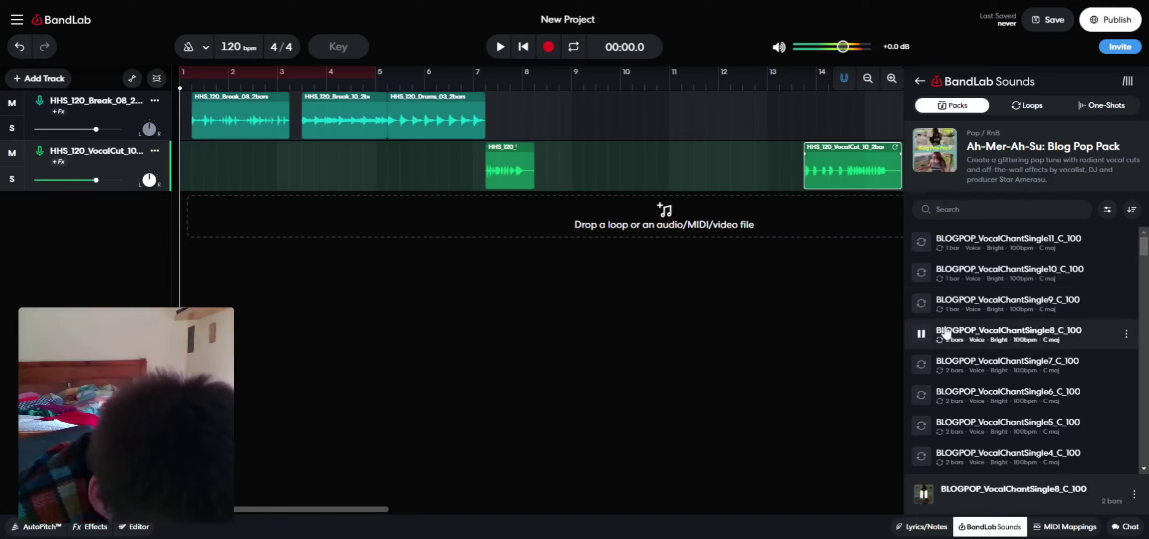
pyautogui.click(962, 370)
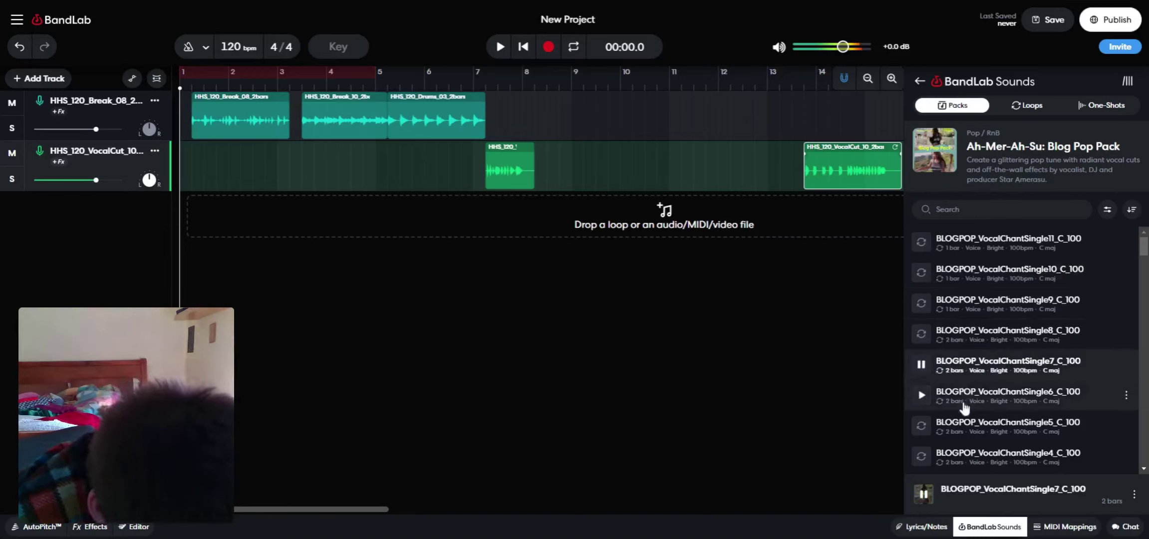
pyautogui.click(950, 439)
pyautogui.scroll(-1, 950, 442)
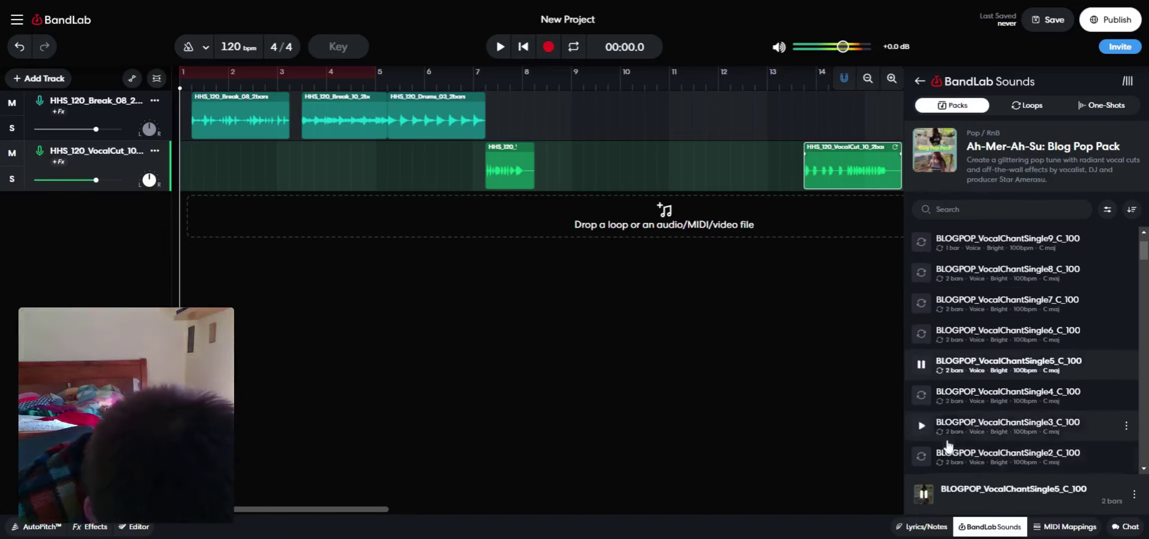
pyautogui.click(949, 449)
pyautogui.scroll(-2, 949, 449)
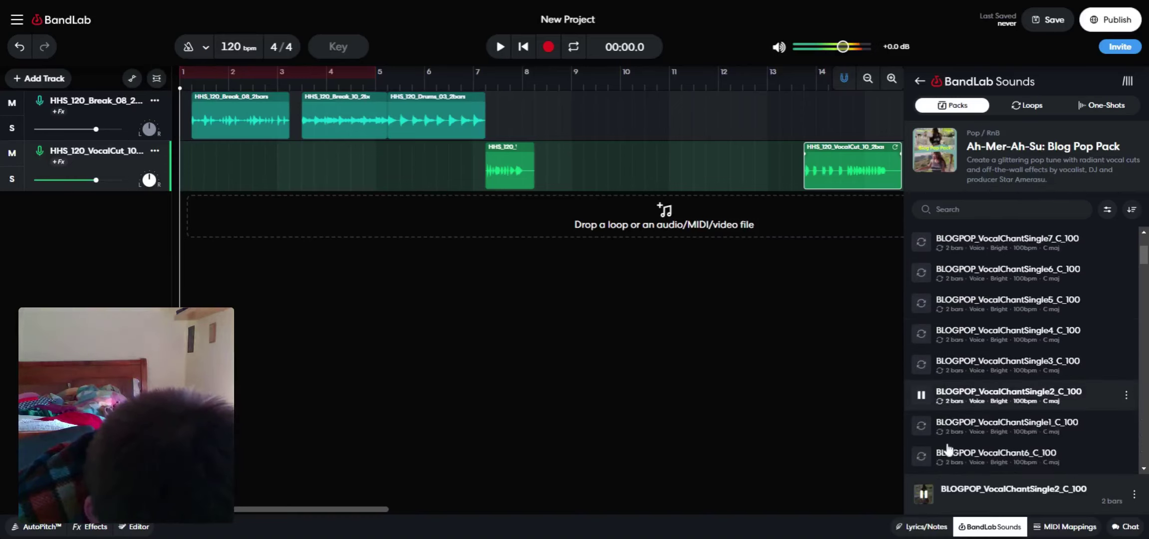
# Audition BLOGPOP_VocalChant4_C_100 and the BLOGPOP_VocalChord_G# sample
pyautogui.click(949, 449)
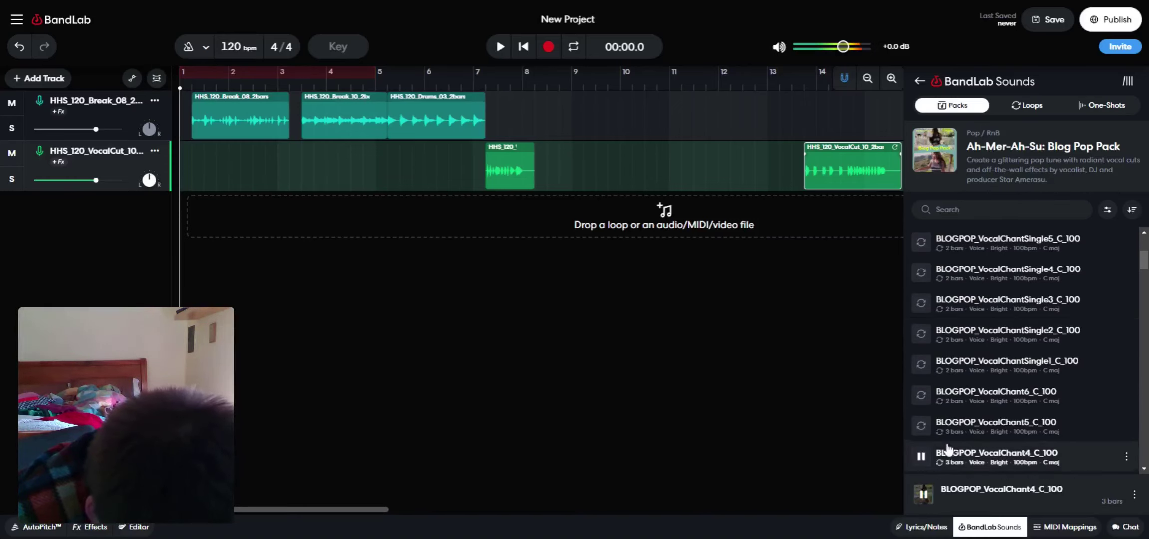
pyautogui.scroll(-2, 949, 450)
pyautogui.click(949, 449)
pyautogui.scroll(-2, 948, 450)
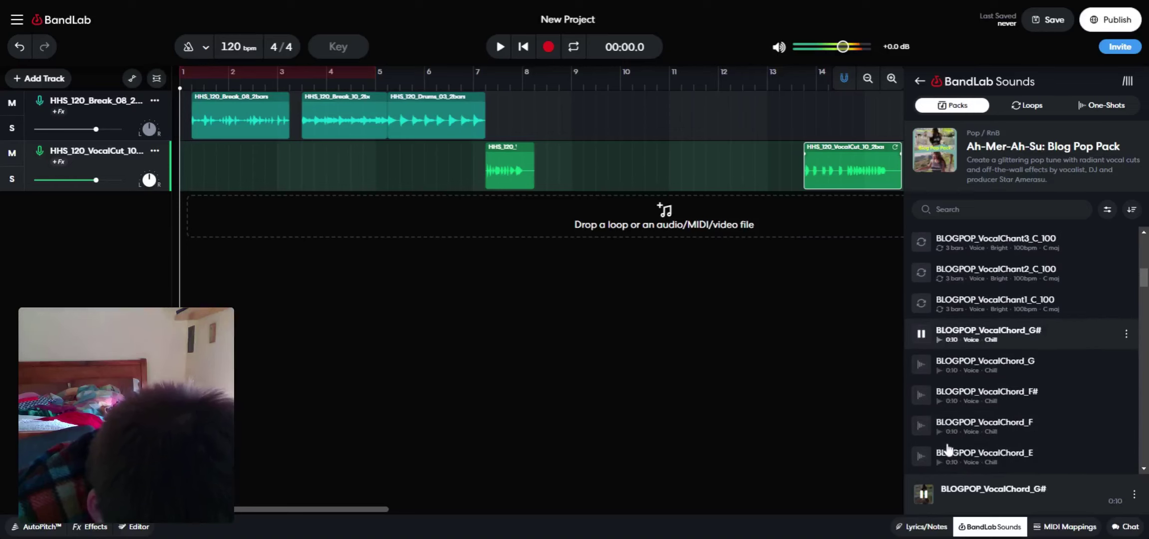
# Audition BLOGPOP_StringsLoop_115_Cm and its OnshotTrill and Legato versions
pyautogui.scroll(-3, 945, 412)
pyautogui.scroll(-3, 946, 412)
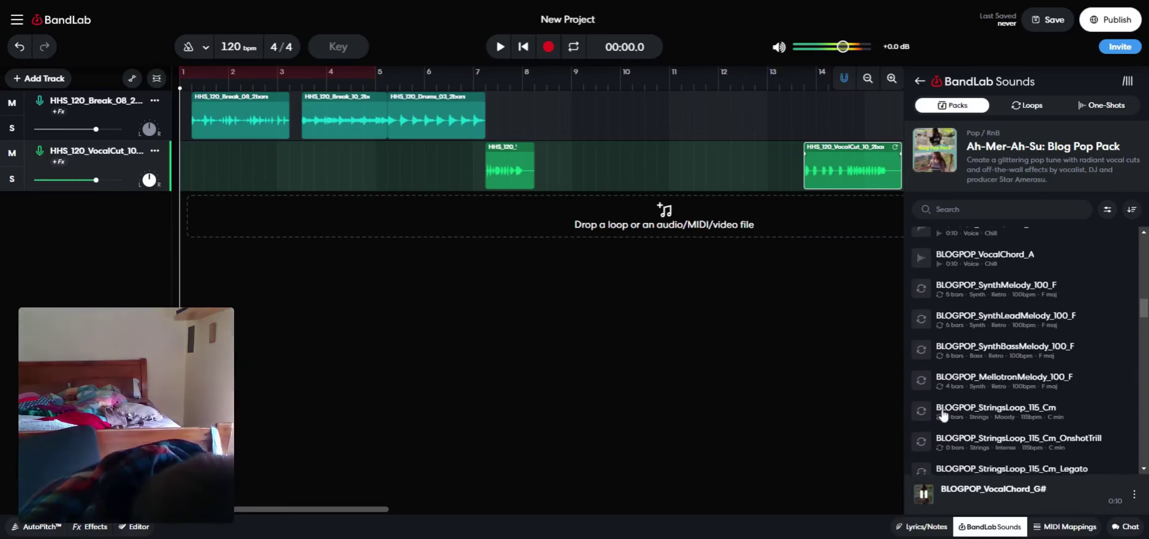
pyautogui.click(943, 405)
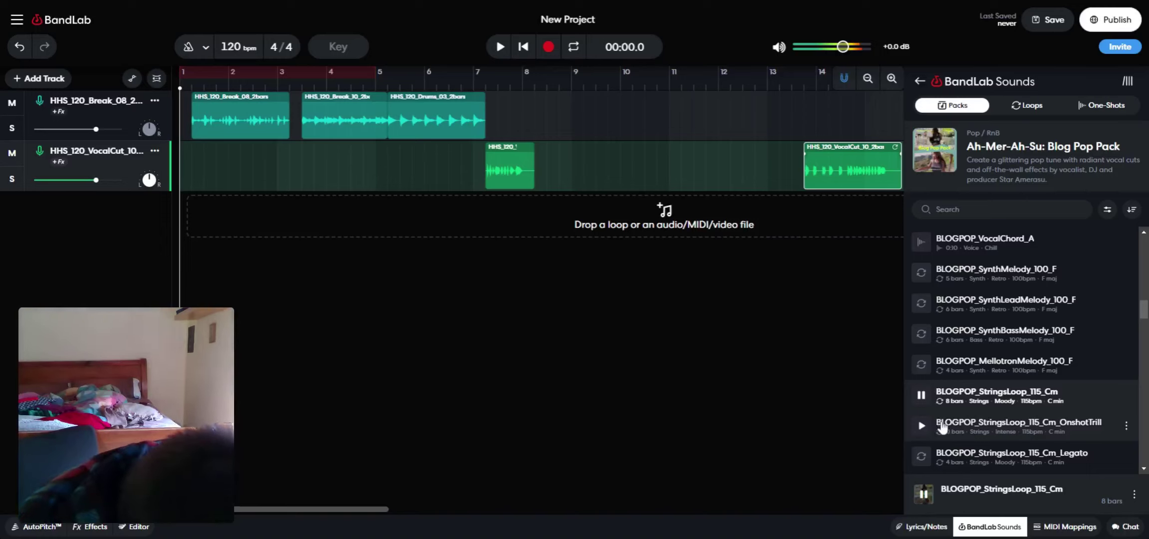
pyautogui.click(942, 427)
pyautogui.scroll(-1, 949, 437)
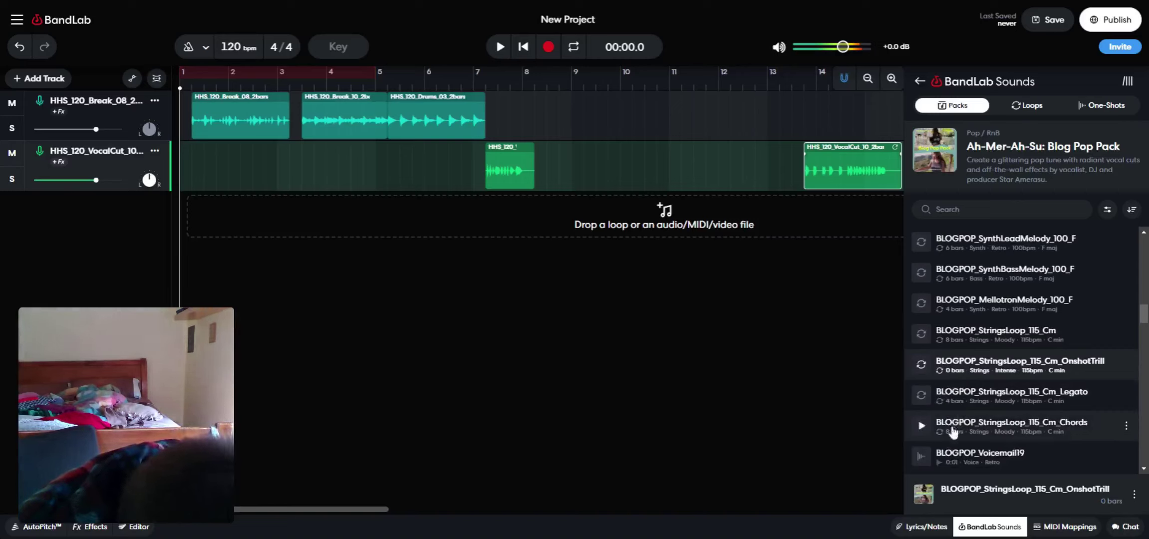
pyautogui.scroll(-1, 948, 438)
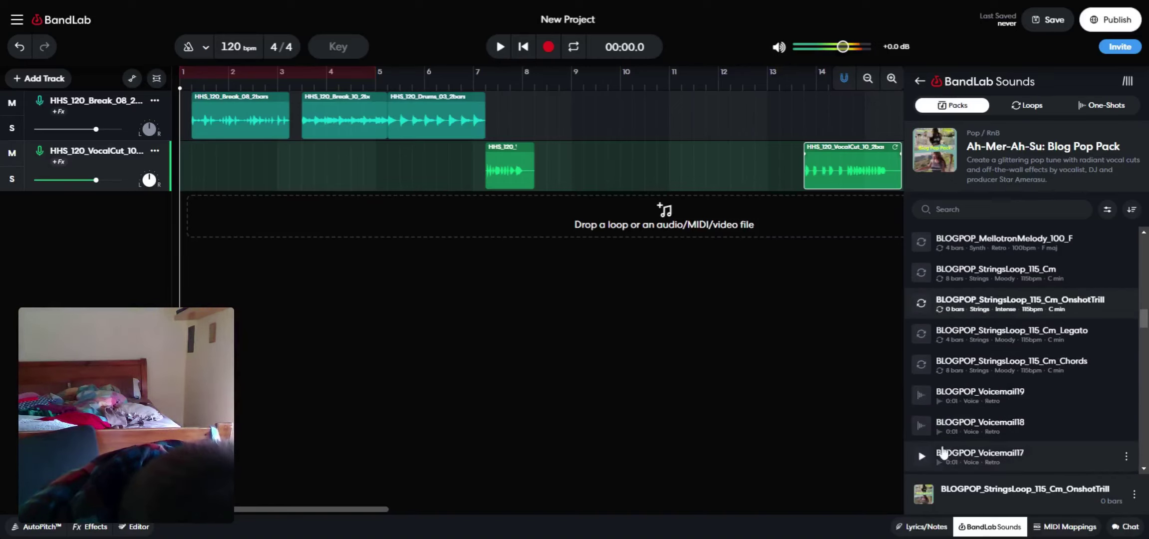
pyautogui.click(950, 350)
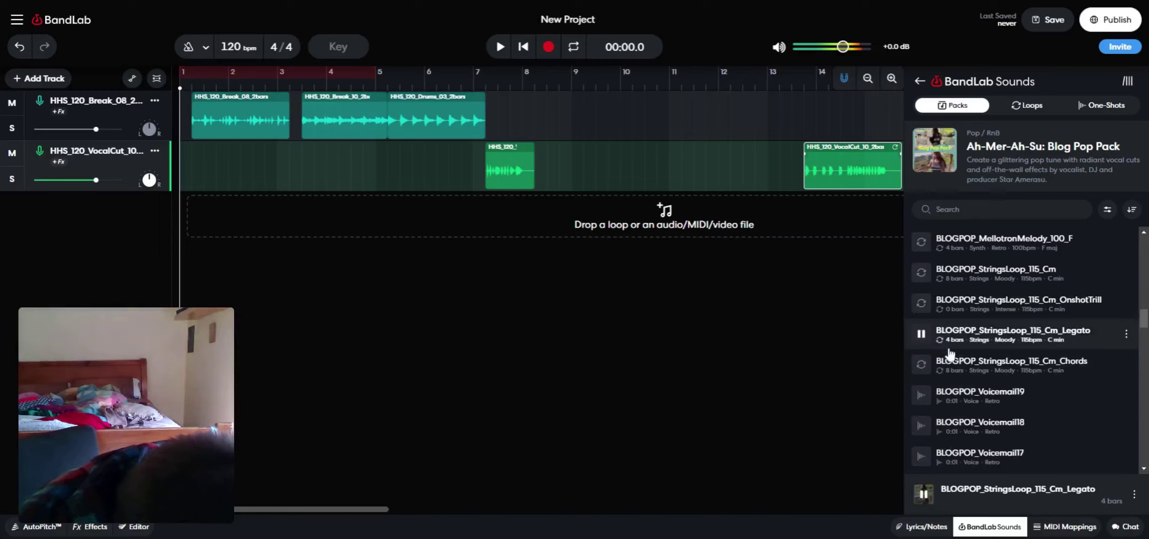
# Place BLOGPOP_WindLoop_G_112 BPM at the start of the second track and set the project key to G major
pyautogui.scroll(-4, 938, 420)
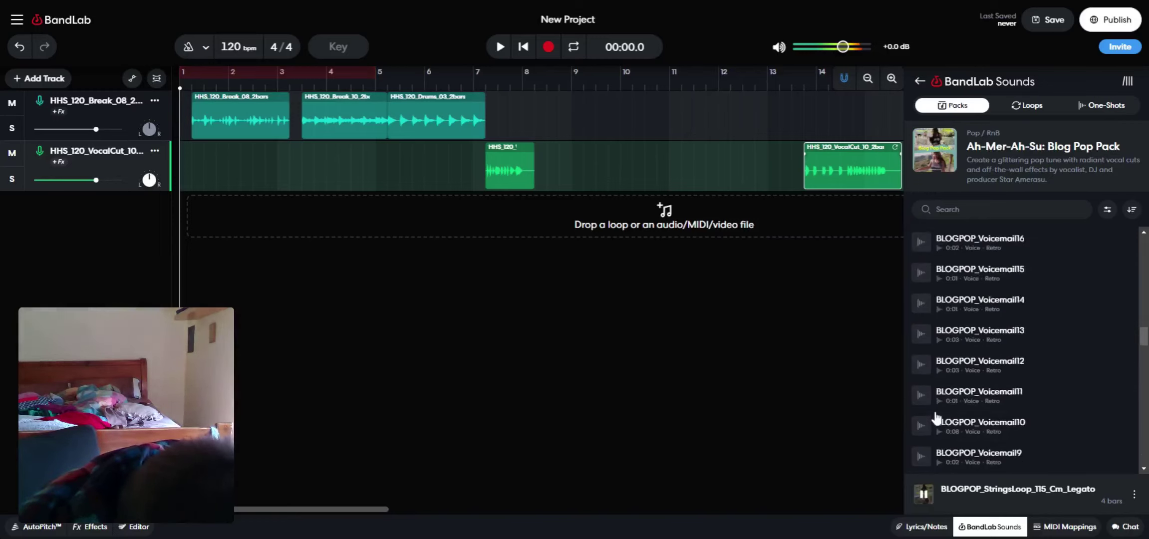
pyautogui.scroll(-6, 937, 417)
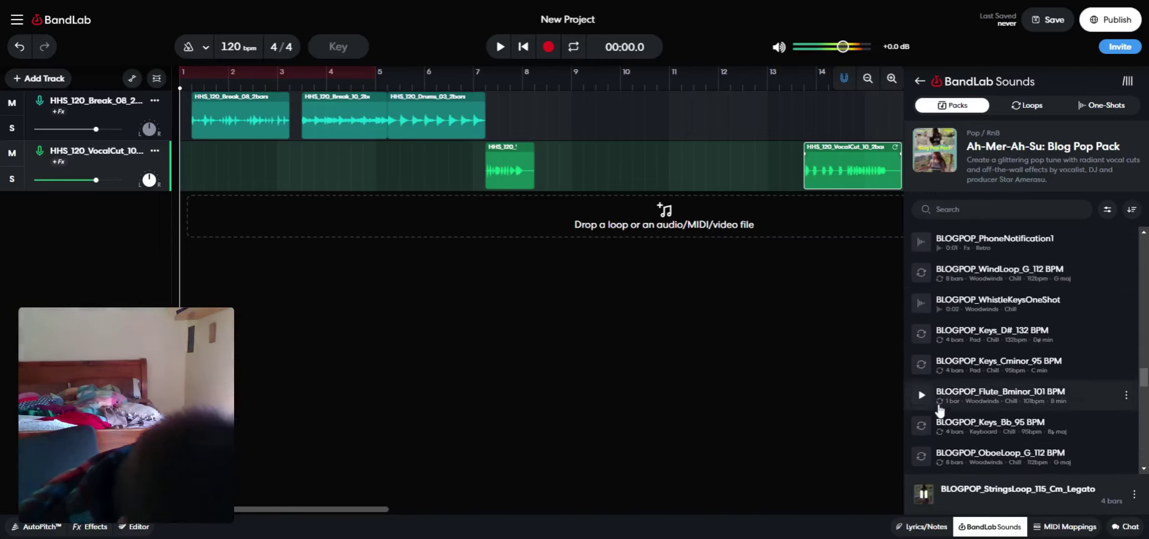
pyautogui.click(998, 281)
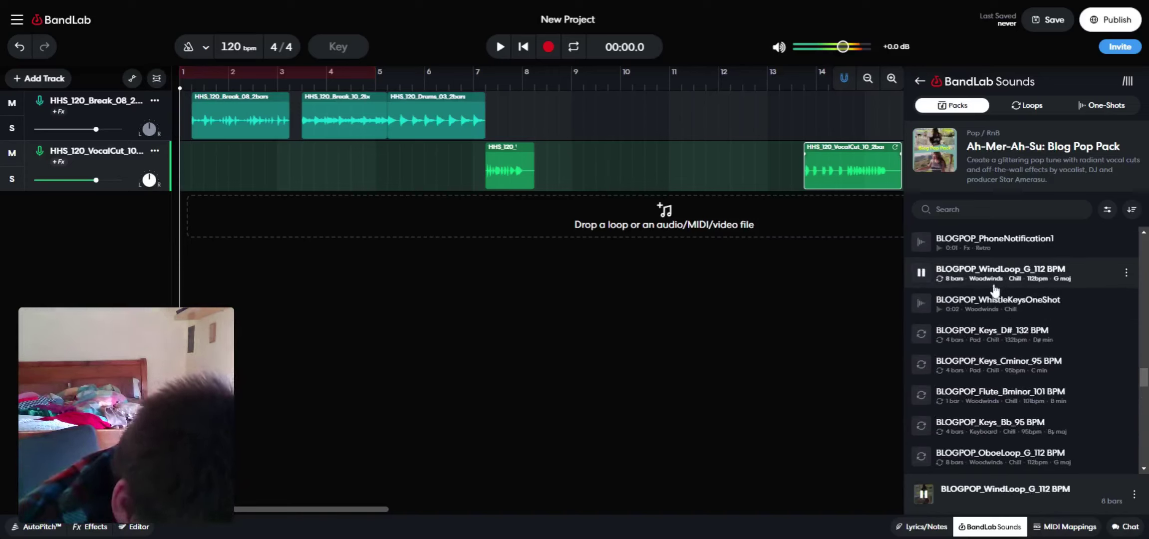
pyautogui.moveTo(995, 289); pyautogui.dragTo(631, 164)
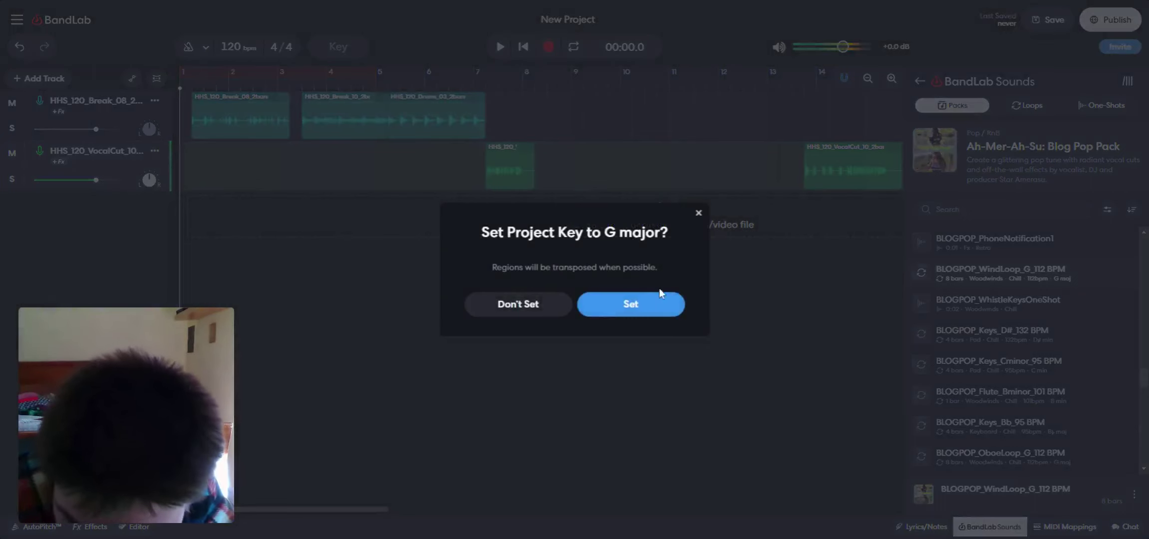
pyautogui.click(646, 306)
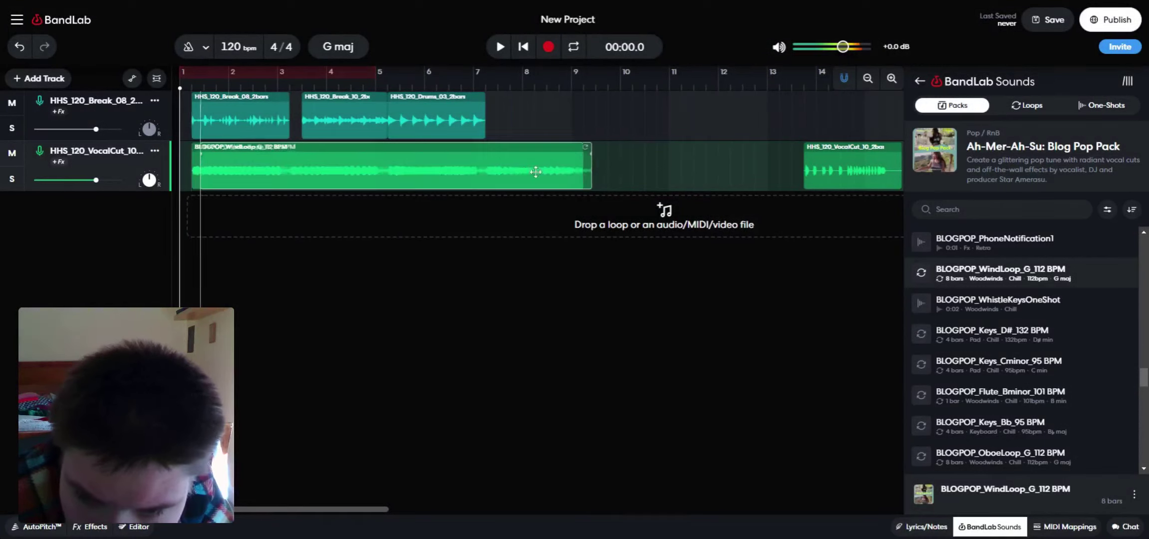
pyautogui.moveTo(501, 176); pyautogui.dragTo(430, 181)
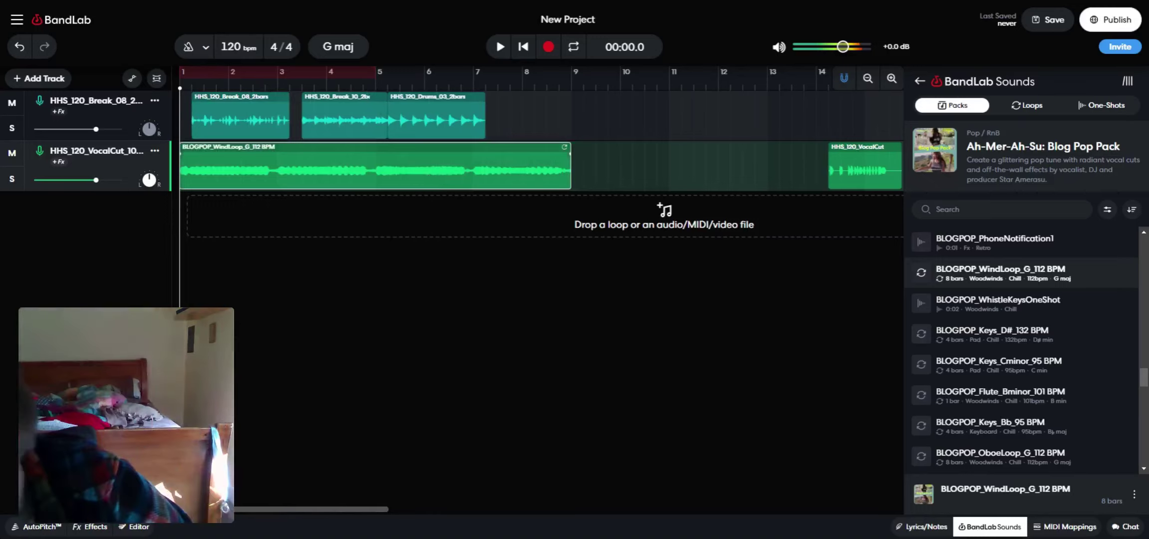
# Undo the WindLoop clip's move and placement together with the project key change
pyautogui.click(19, 48)
pyautogui.click(19, 48)
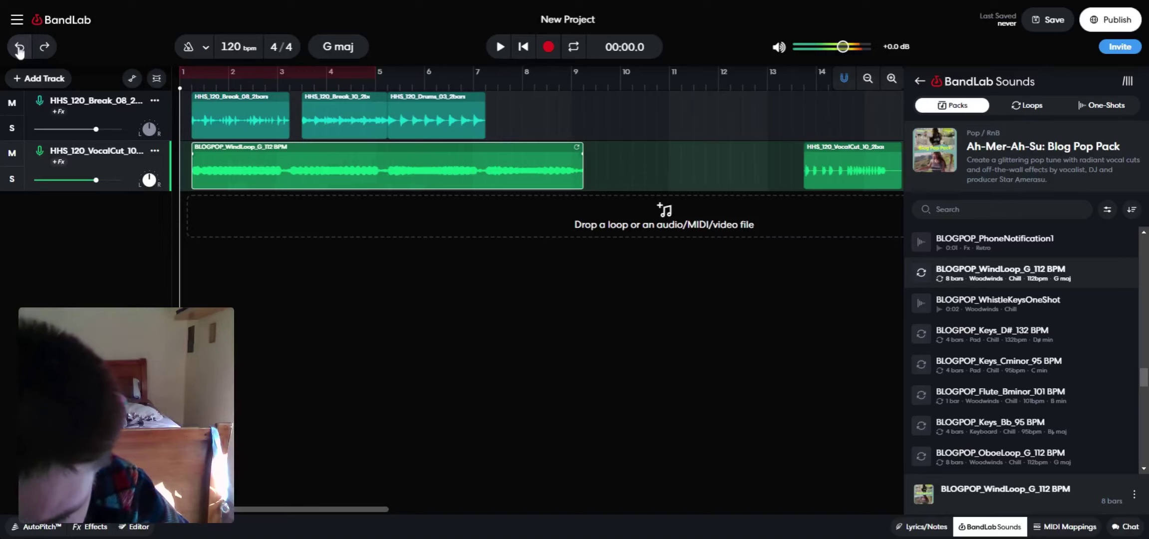
pyautogui.click(19, 48)
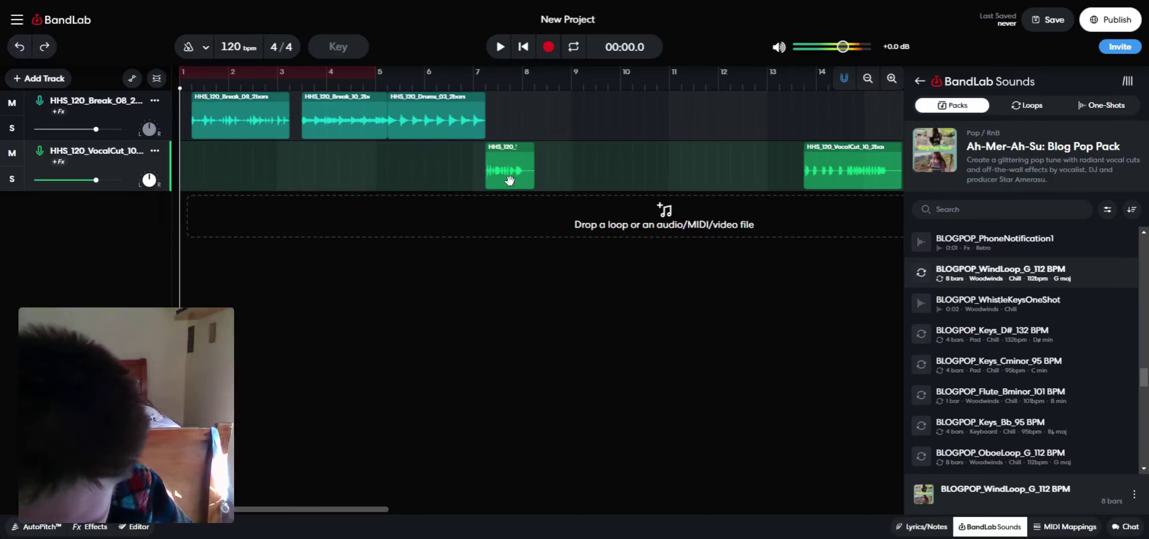
# Move the HHS_120_VocalCut_16 clip on the second track to bar 13, directly before the VocalCut_10 clip
pyautogui.moveTo(509, 179); pyautogui.dragTo(796, 192)
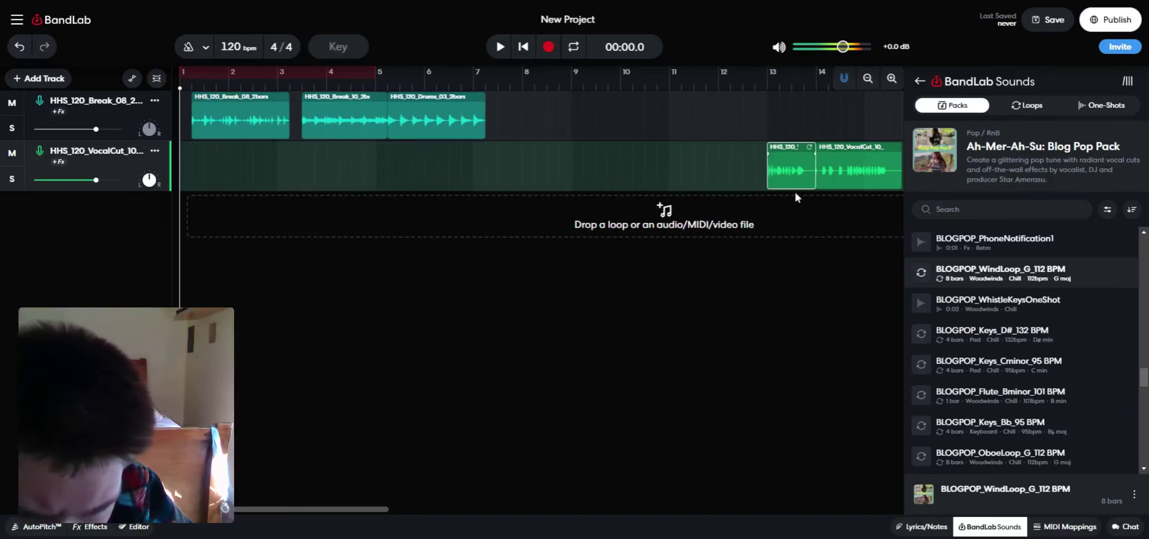
pyautogui.click(360, 170)
pyautogui.rightClick(361, 173)
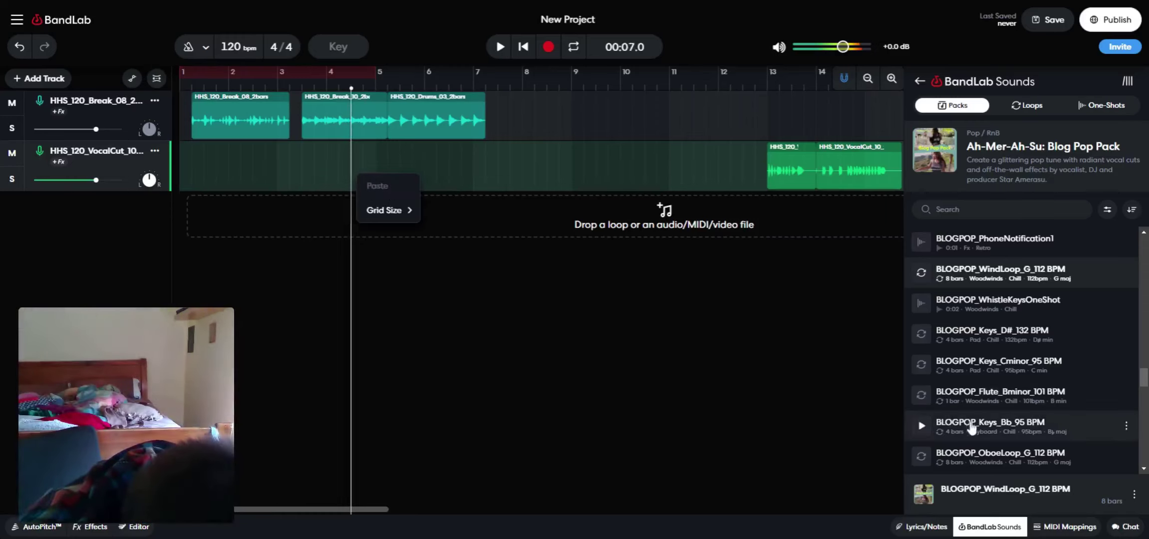
# Audition the Blog Pop loops Keys_Bb_95 BPM, OboeLoop_G_112 BPM, Flute_Bminor_101 BPM and Keys_Cminor_95 BPM
pyautogui.click(971, 428)
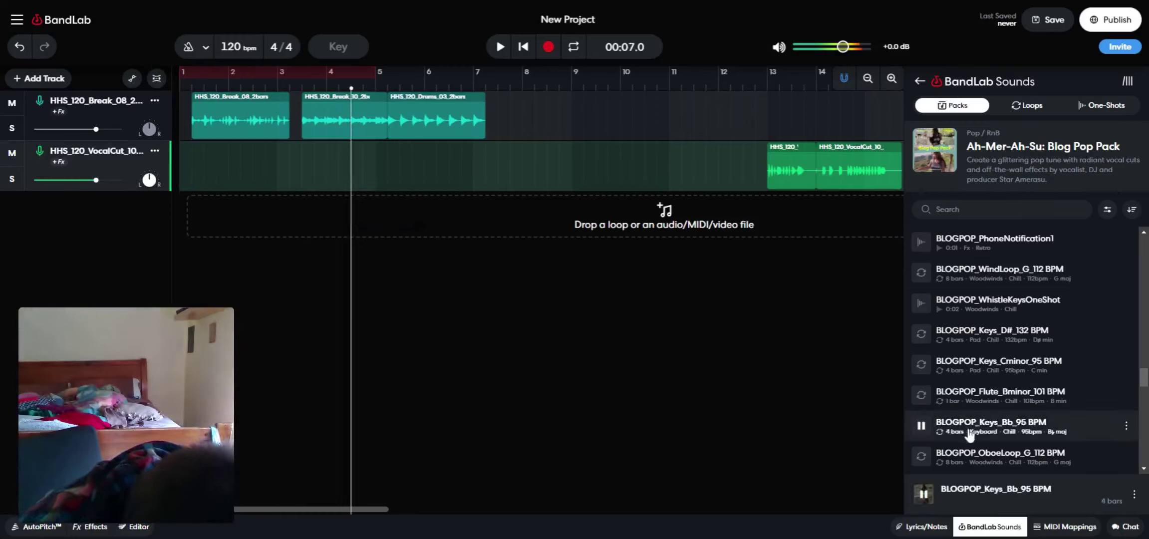
pyautogui.click(922, 456)
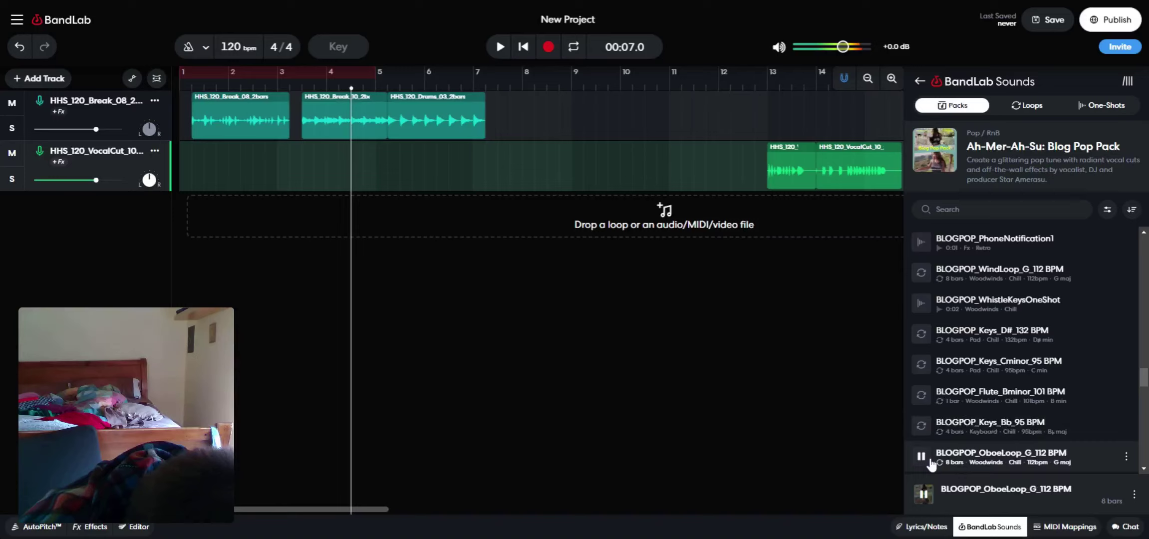
pyautogui.click(932, 398)
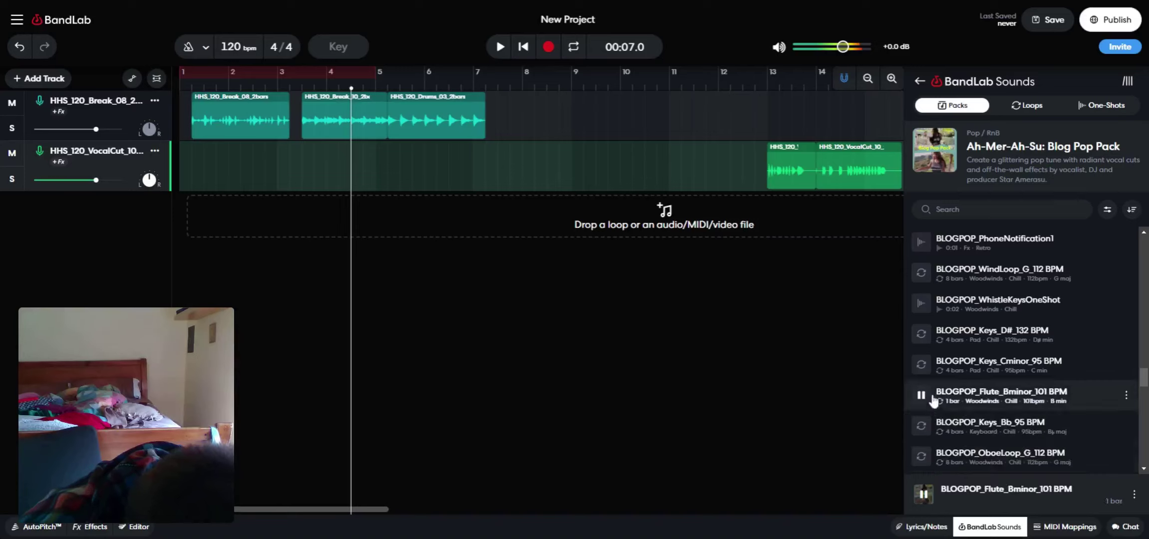
pyautogui.click(921, 364)
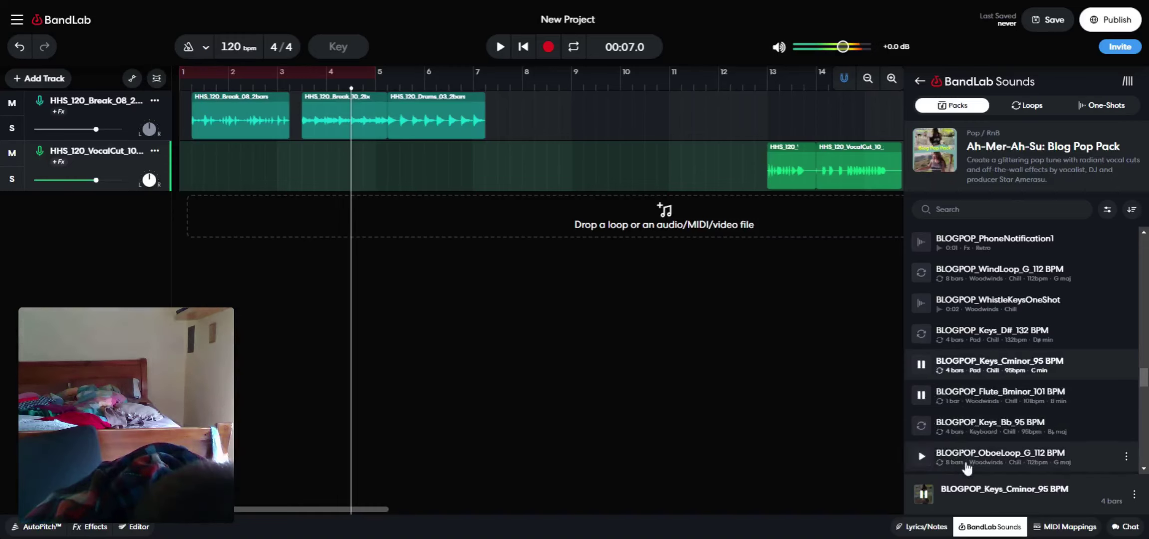
pyautogui.click(963, 464)
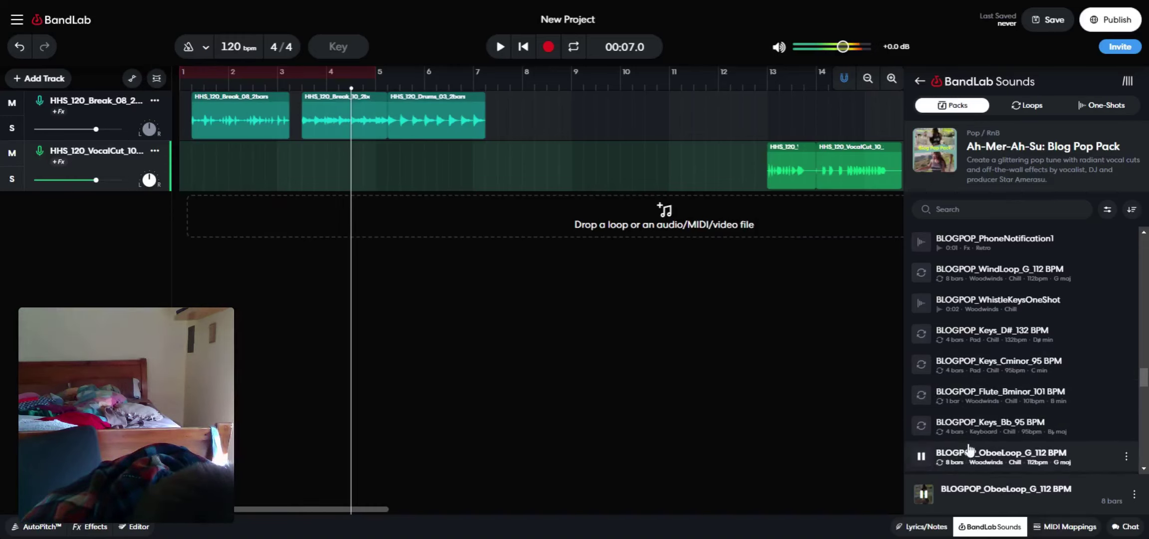
# Audition BLOGPOP_GlockenspielMelody_100_F and browse the neighbouring loops in the pack
pyautogui.scroll(-2, 970, 450)
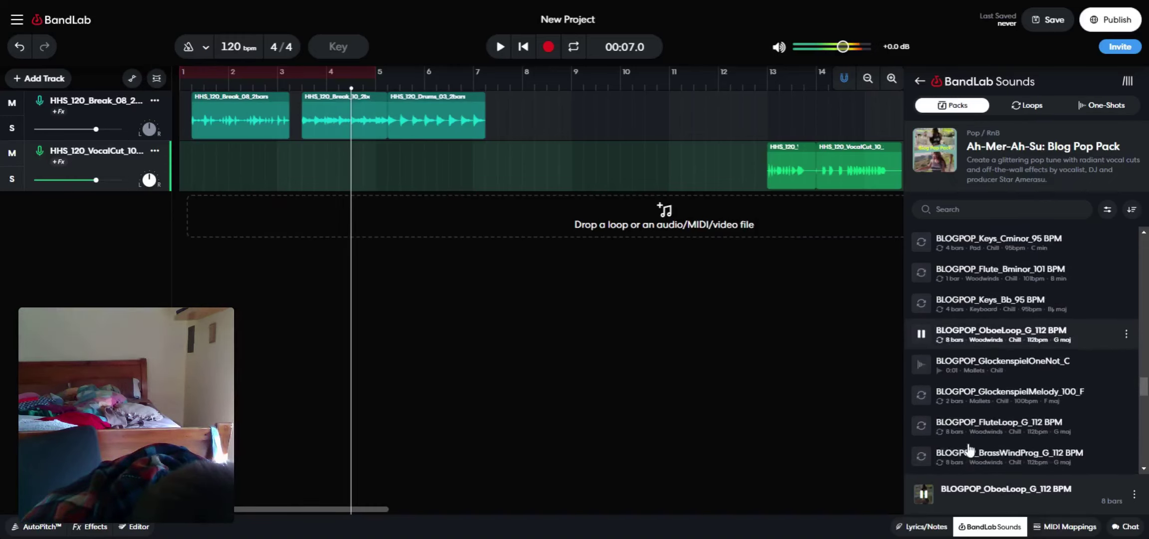
pyautogui.click(942, 399)
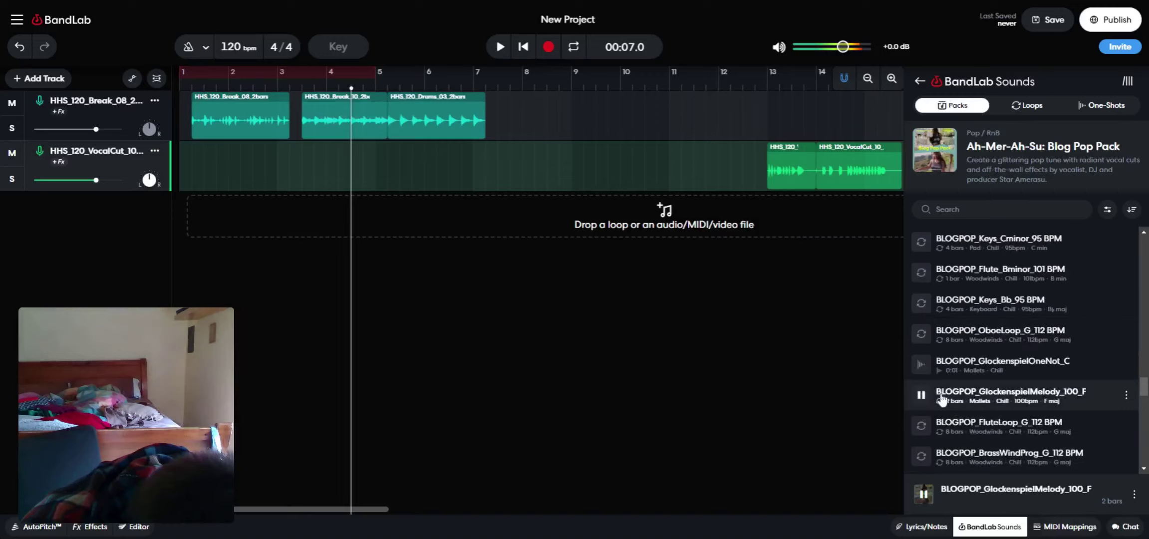
pyautogui.scroll(1, 943, 400)
pyautogui.scroll(-2, 949, 402)
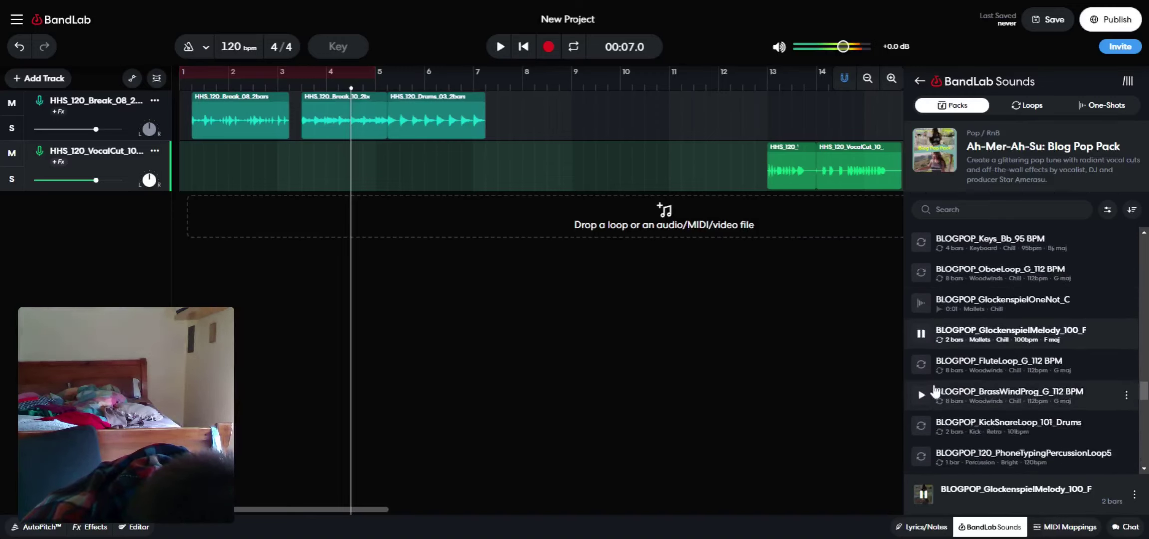
# Audition the Blog Pop loops FluteLoop_G_112 BPM, Keys_Cminor_95 BPM and Flute_Bminor_101 BPM
pyautogui.click(931, 372)
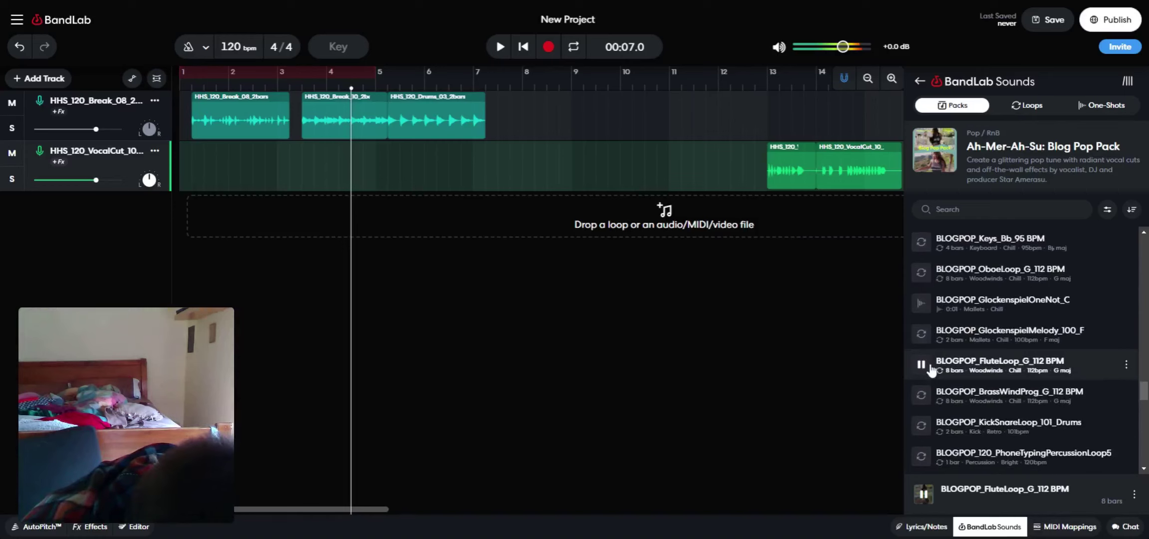
pyautogui.scroll(3, 942, 384)
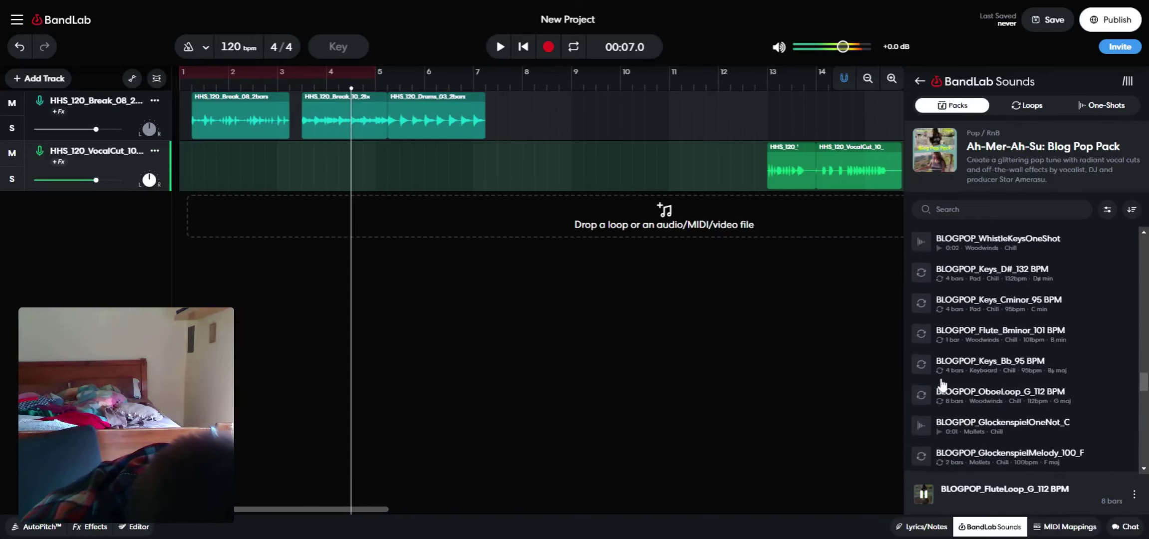
pyautogui.click(930, 373)
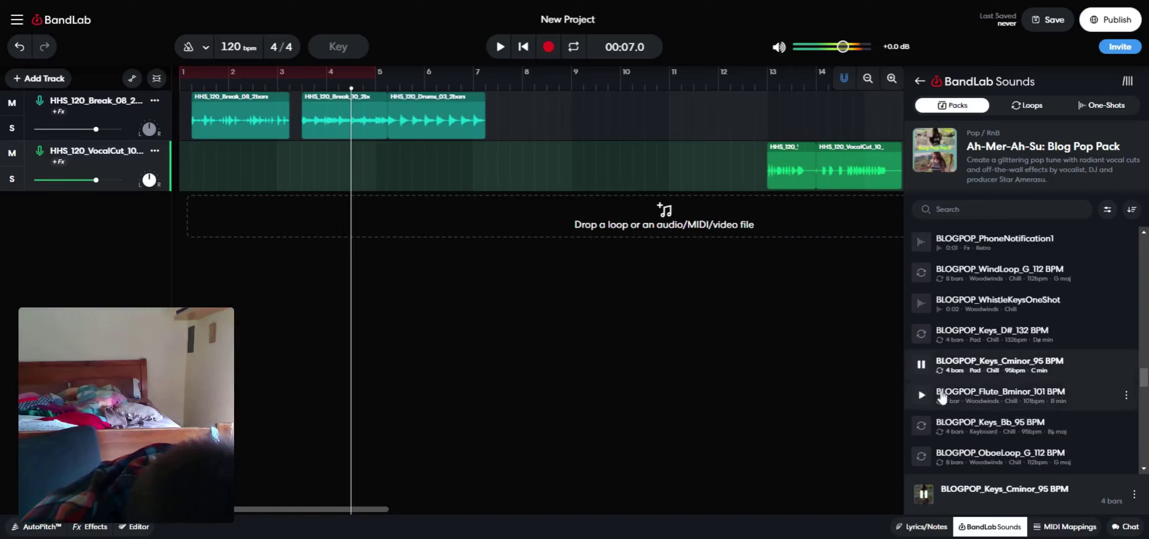
pyautogui.click(942, 398)
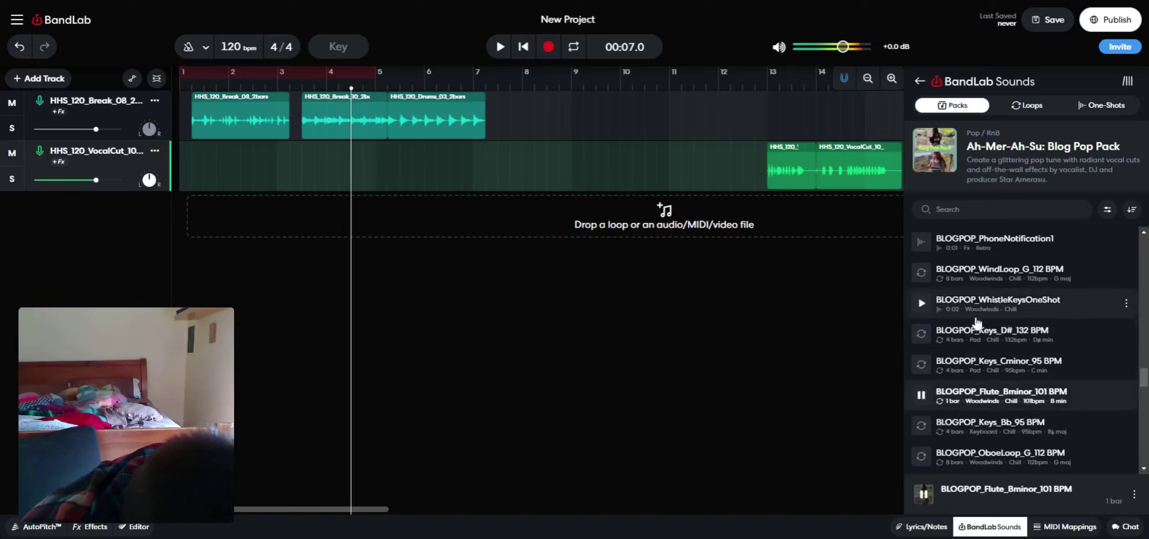
# Audition BLOGPOP_WindLoop_G_112 BPM, place it on the second track just after bar 1 begins, and set the project key to G major
pyautogui.click(992, 280)
pyautogui.scroll(2, 992, 280)
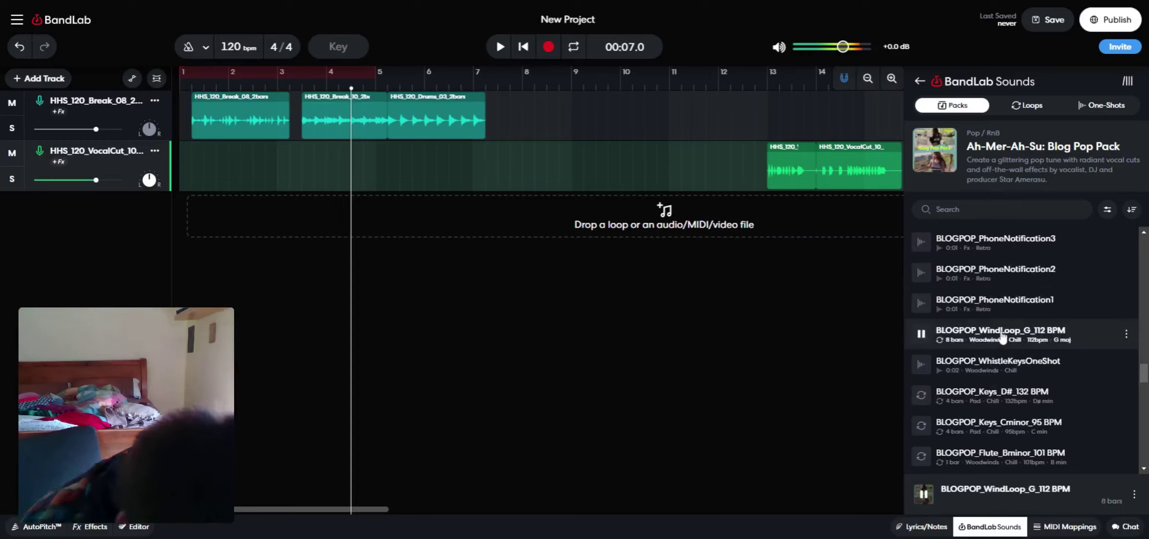
pyautogui.moveTo(1012, 342); pyautogui.dragTo(192, 165)
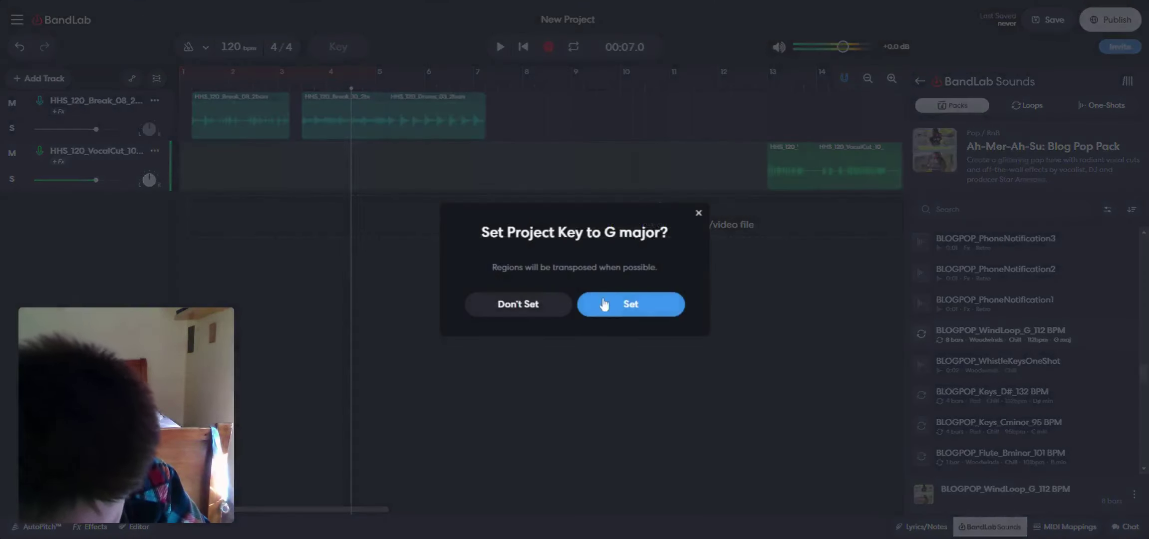
pyautogui.click(642, 306)
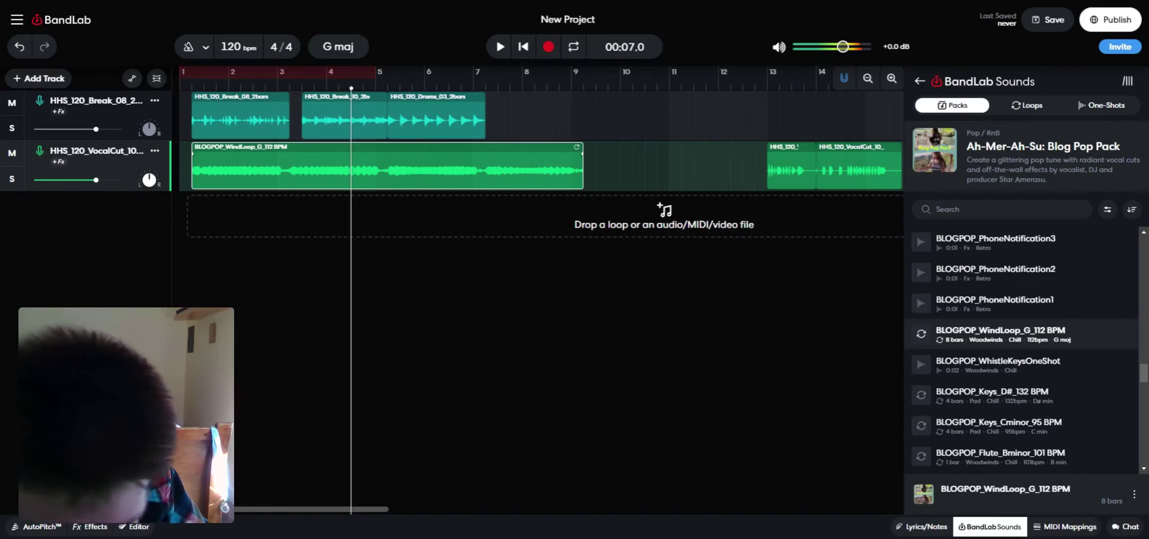
# Audition the Blog Pop loops Flute_Bminor_101, FluteLoop_G_112, GlockenspielMelody_100_F, BrassWindProg_G_112 and KickSnareLoop_101_Drums
pyautogui.scroll(-2, 961, 419)
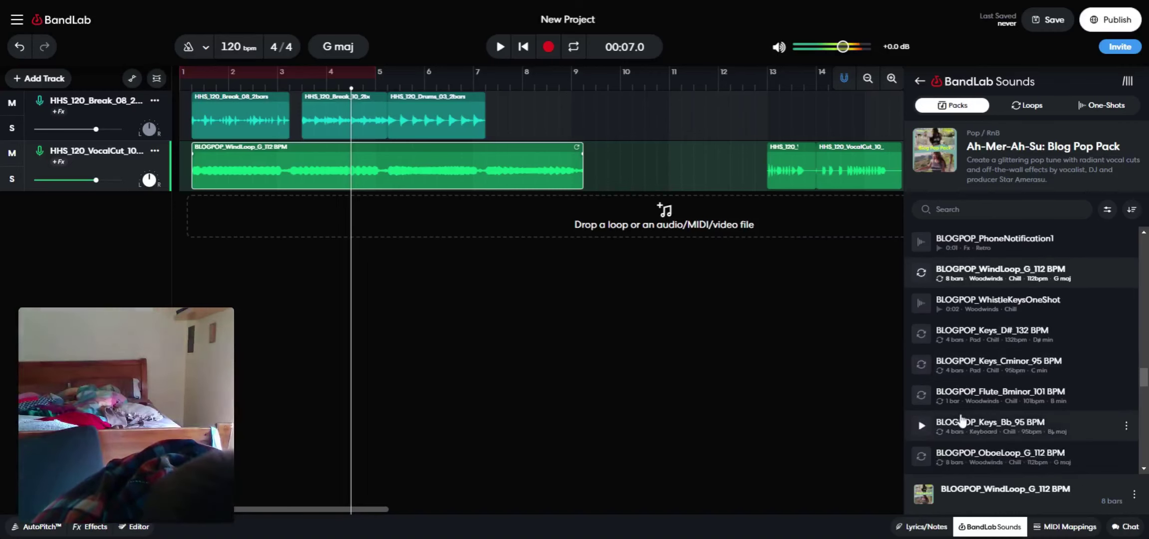
pyautogui.click(951, 394)
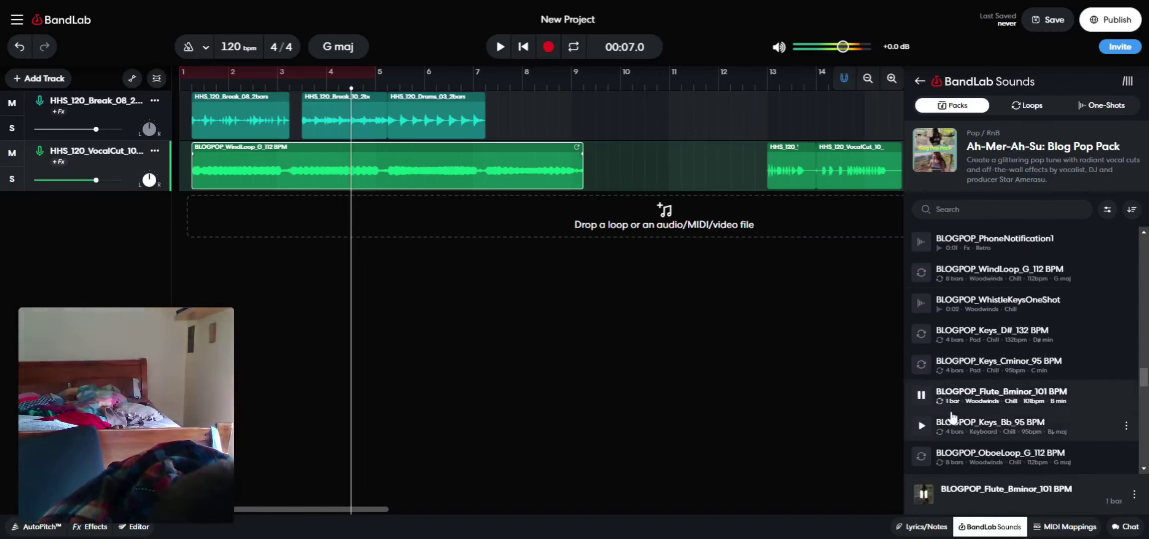
pyautogui.scroll(-3, 954, 416)
pyautogui.click(952, 419)
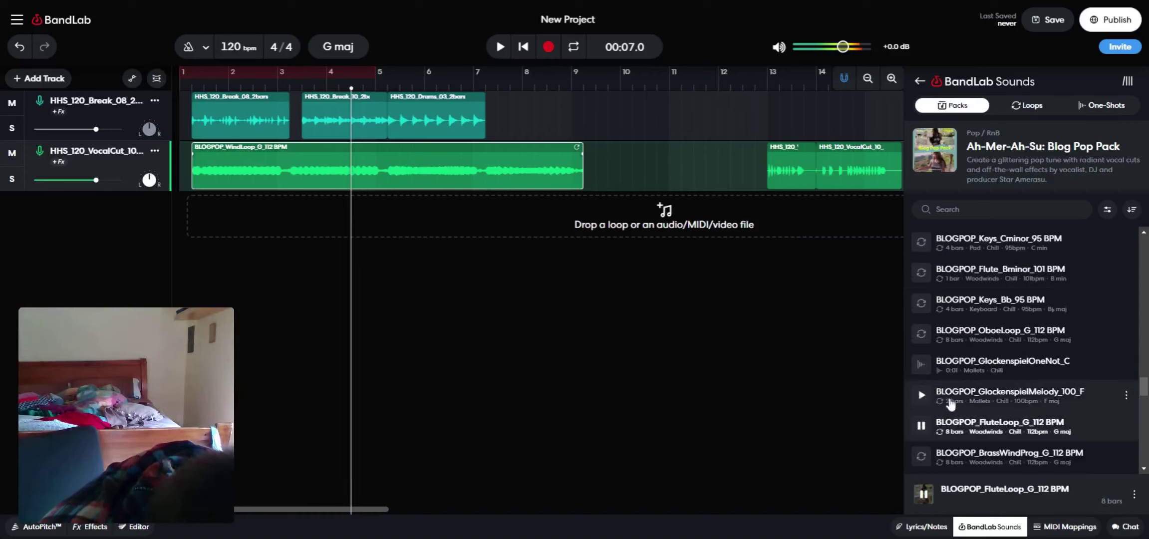
pyautogui.click(951, 398)
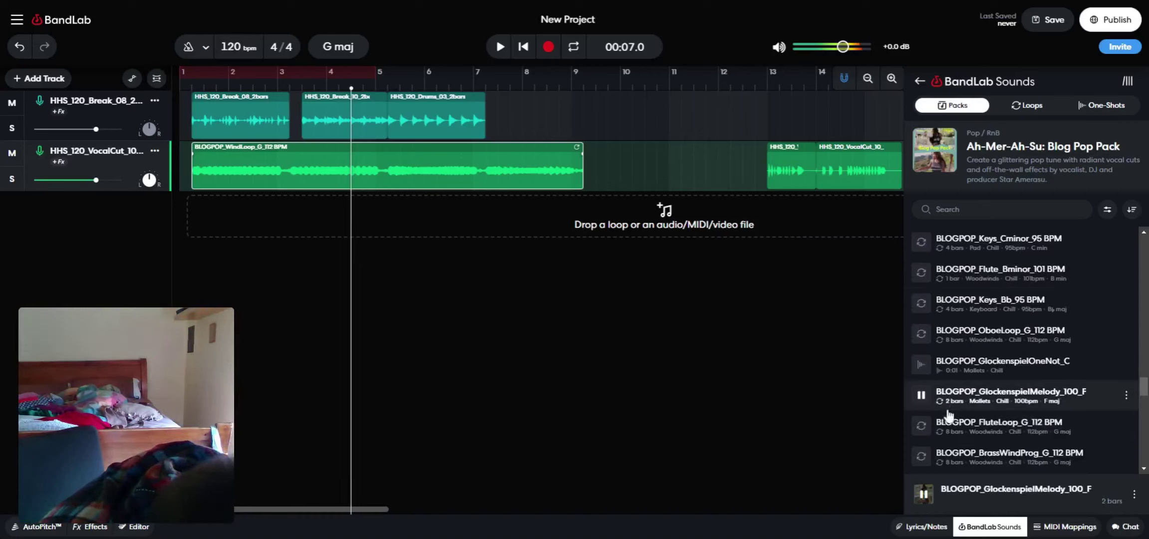
pyautogui.click(942, 430)
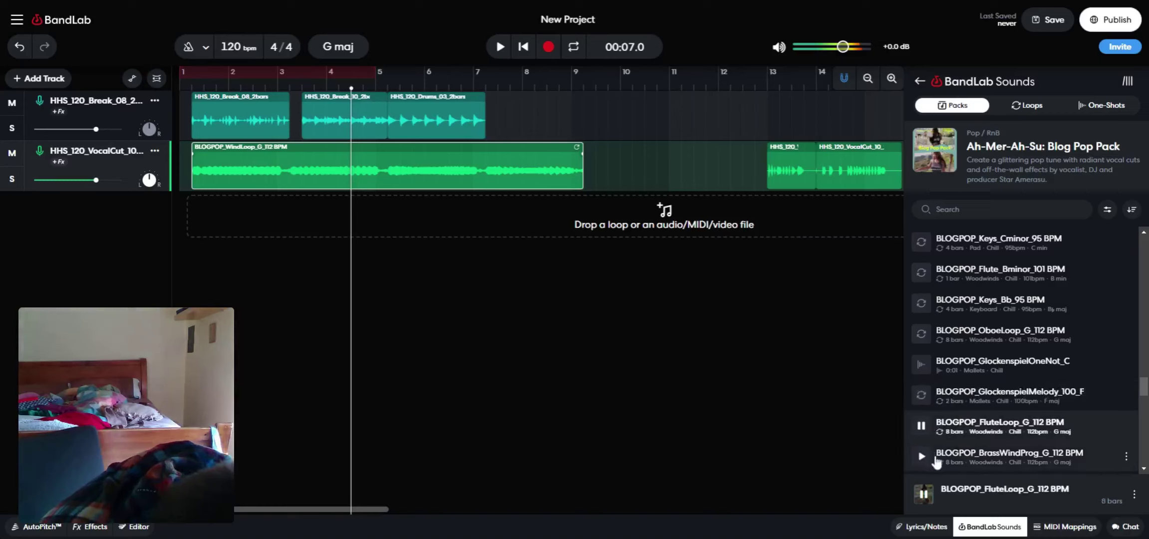
pyautogui.click(935, 458)
pyautogui.scroll(-3, 939, 439)
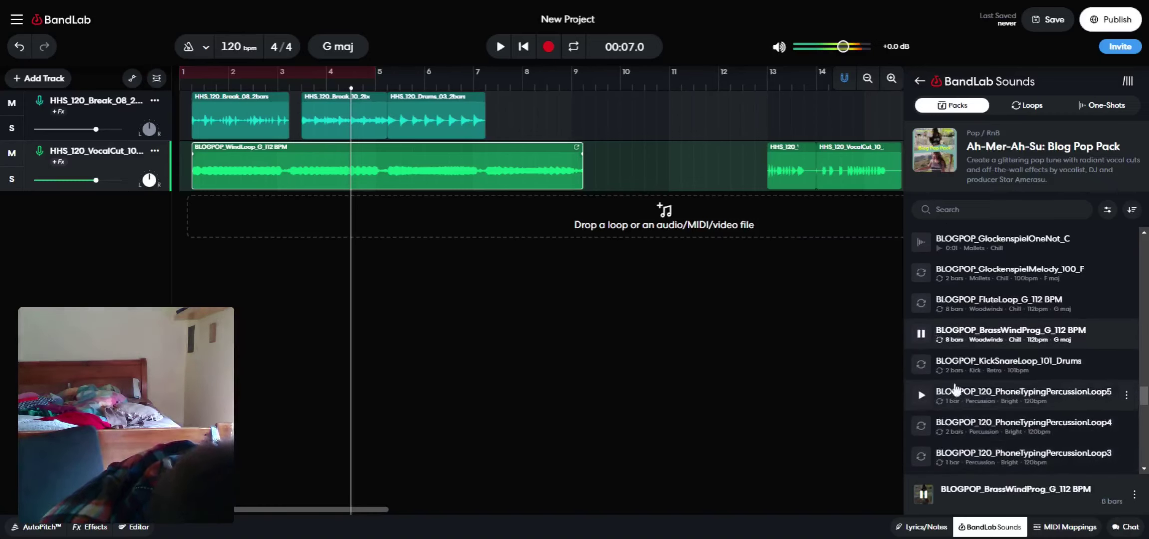
pyautogui.click(963, 365)
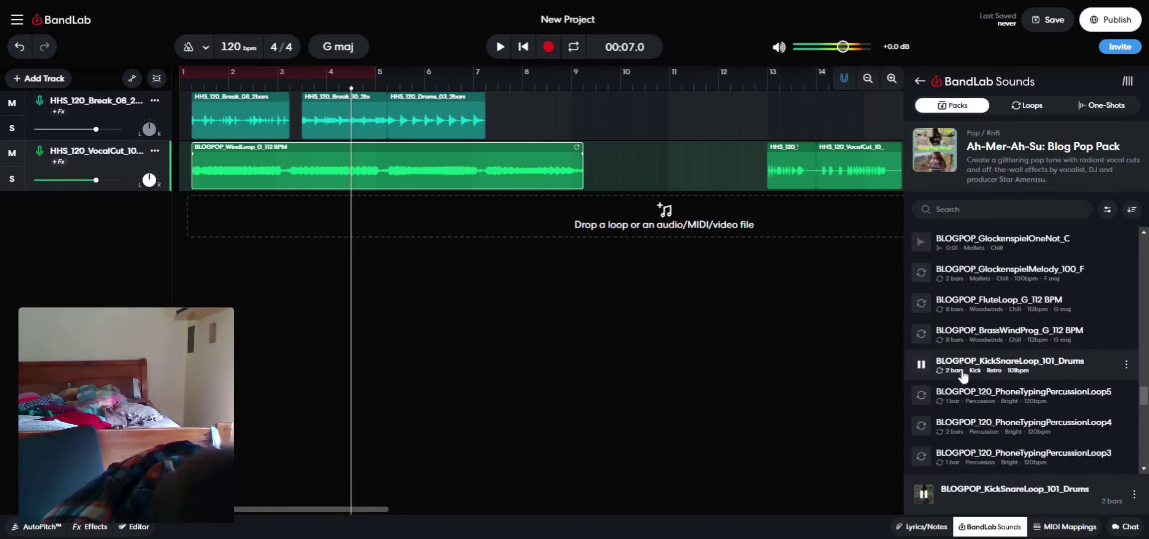
# Place BLOGPOP_120_PhoneTypingPercussionLoop5 on a new third track midway through bar 2, and PhoneTypingPercussionLoop4 on the same track late in bar 4
pyautogui.click(969, 399)
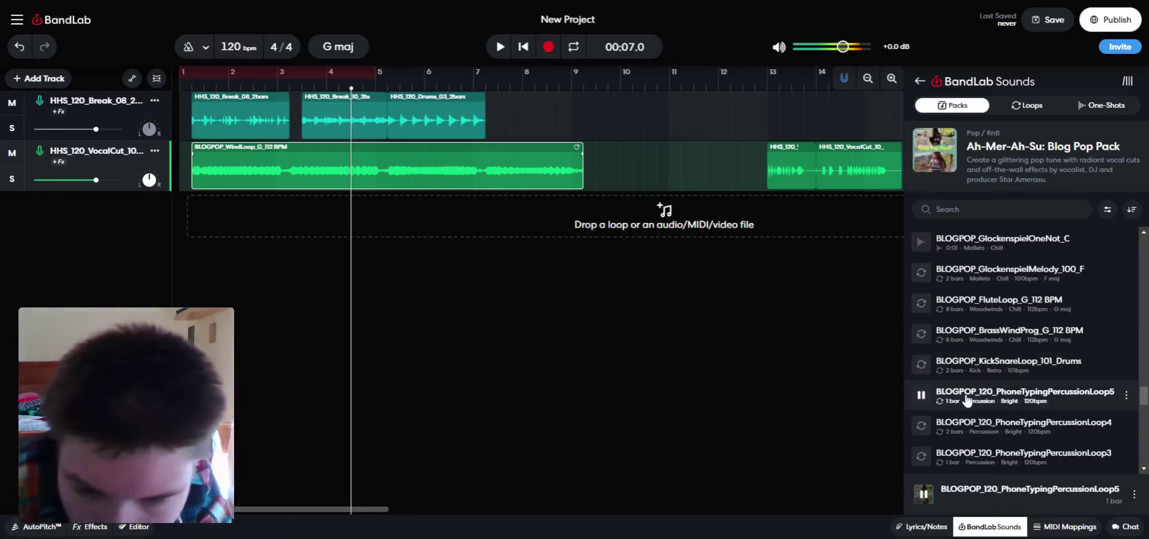
pyautogui.moveTo(967, 400); pyautogui.dragTo(265, 216)
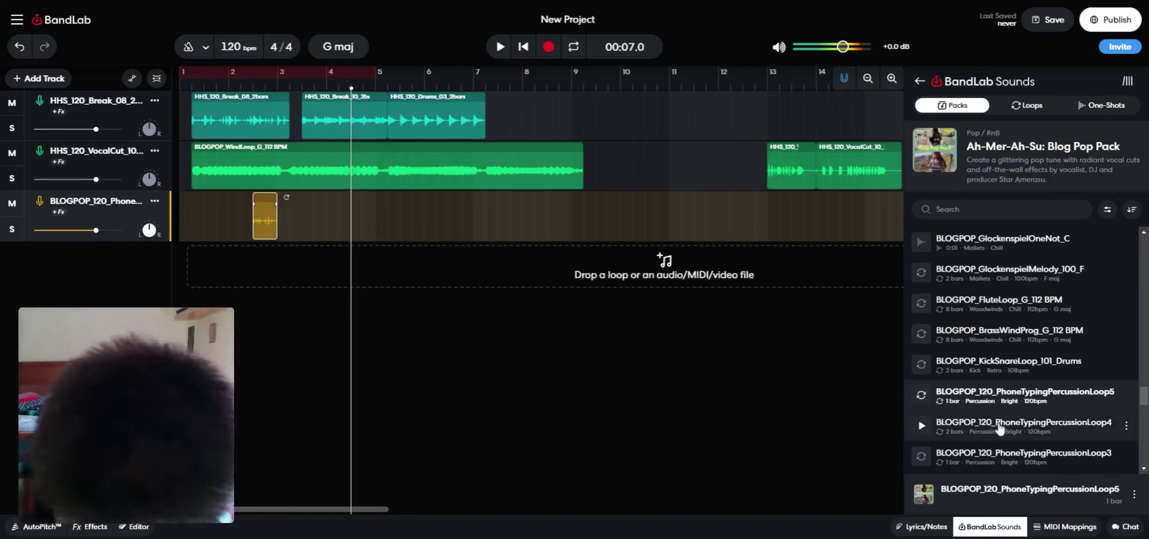
pyautogui.moveTo(1000, 428); pyautogui.dragTo(365, 216)
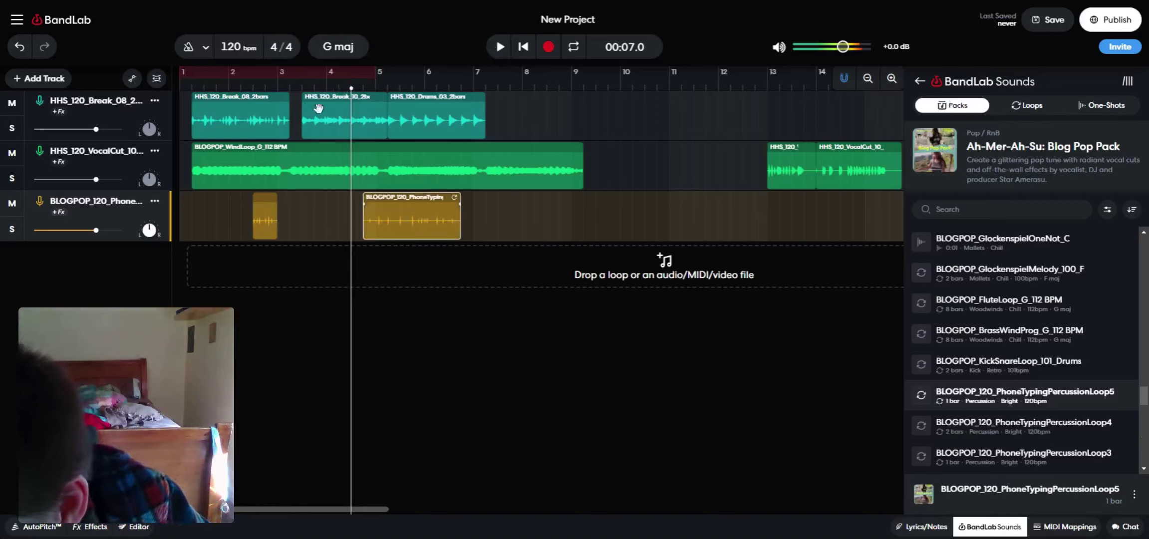
# Play the arrangement from the beginning through the end of the WindLoop clip to check how the loops sound together
pyautogui.click(523, 47)
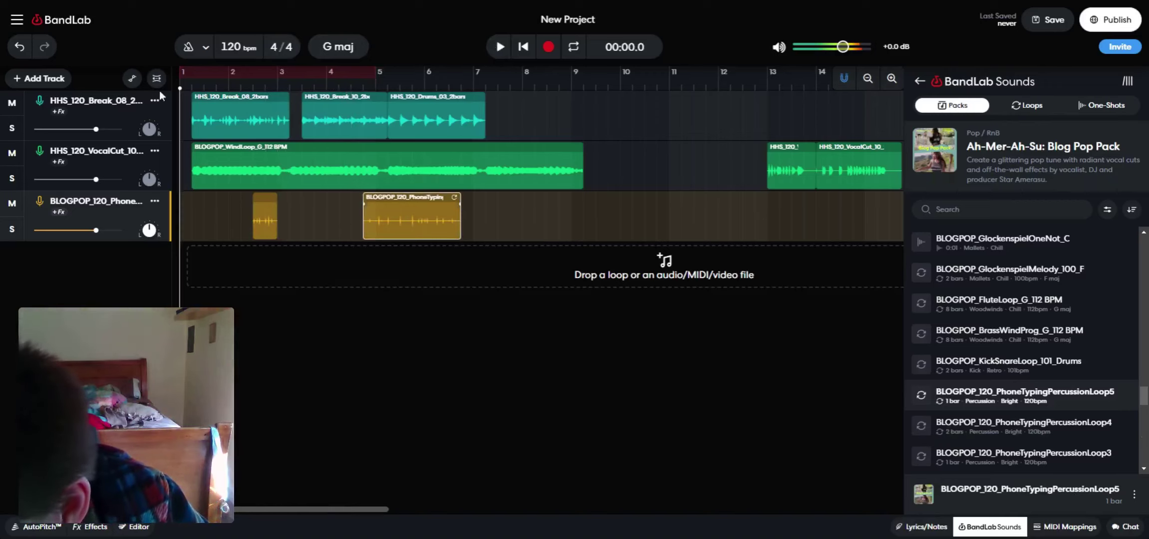
pyautogui.click(507, 50)
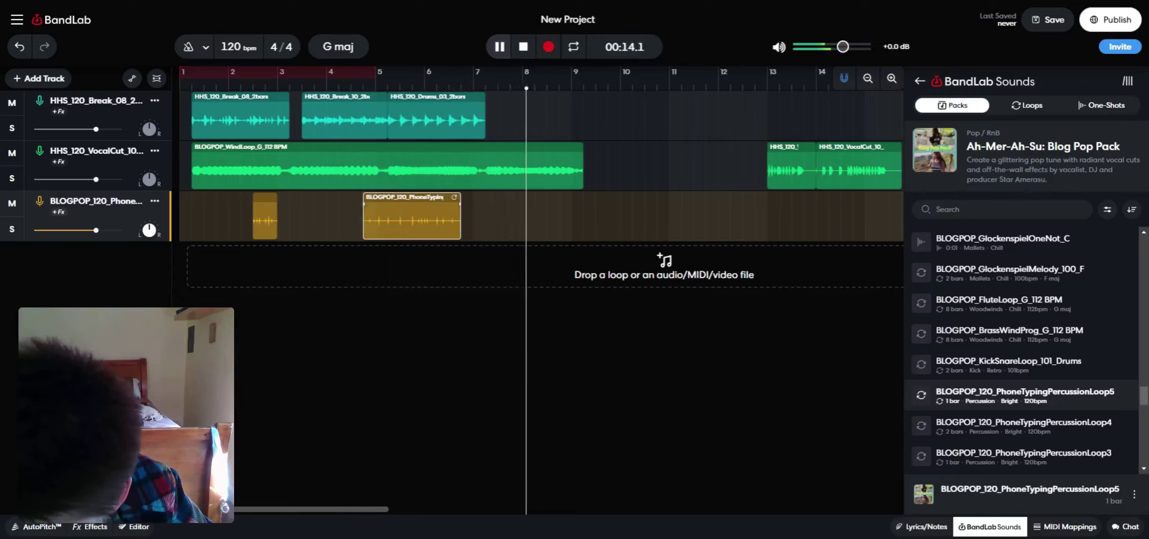
pyautogui.click(500, 47)
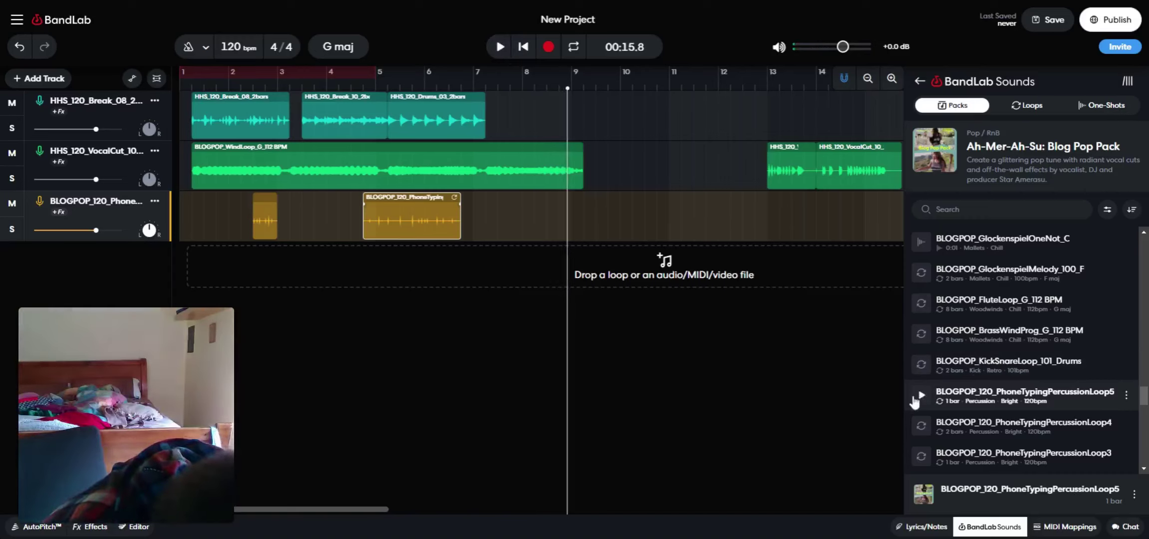
# Audition BLOGPOP_120_PhoneTypingPercussionLoop4 and add another copy on the third track directly before the existing one, starting late in bar 2
pyautogui.click(922, 425)
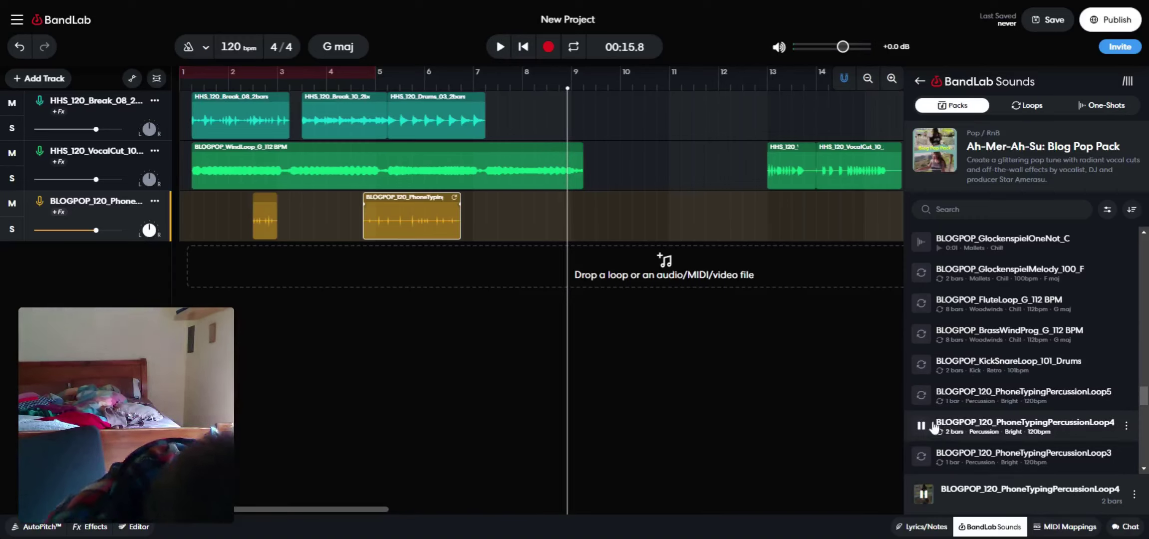
pyautogui.moveTo(946, 431); pyautogui.dragTo(314, 215)
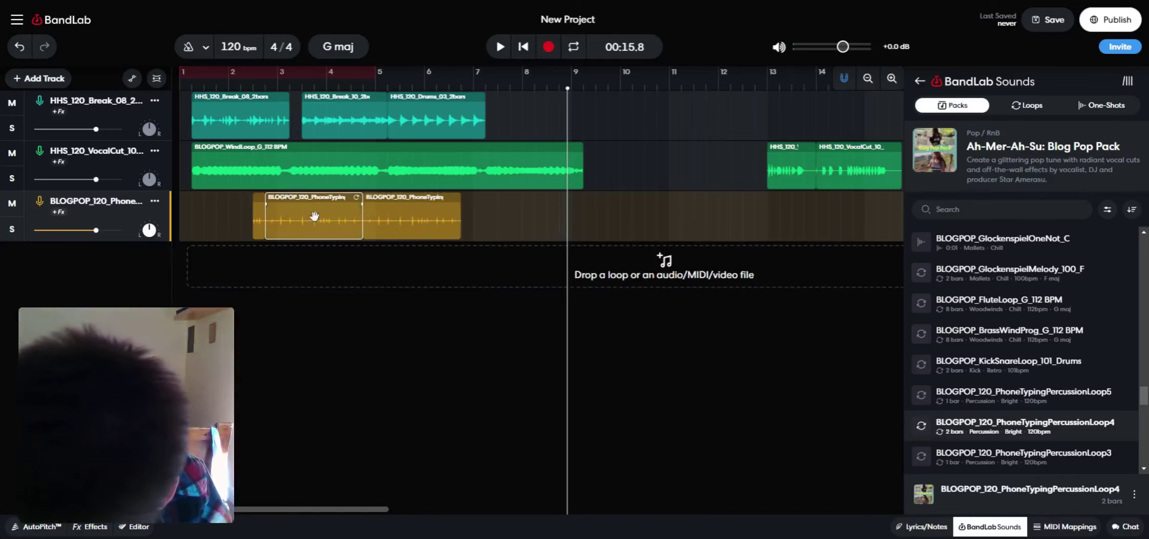
pyautogui.click(232, 224)
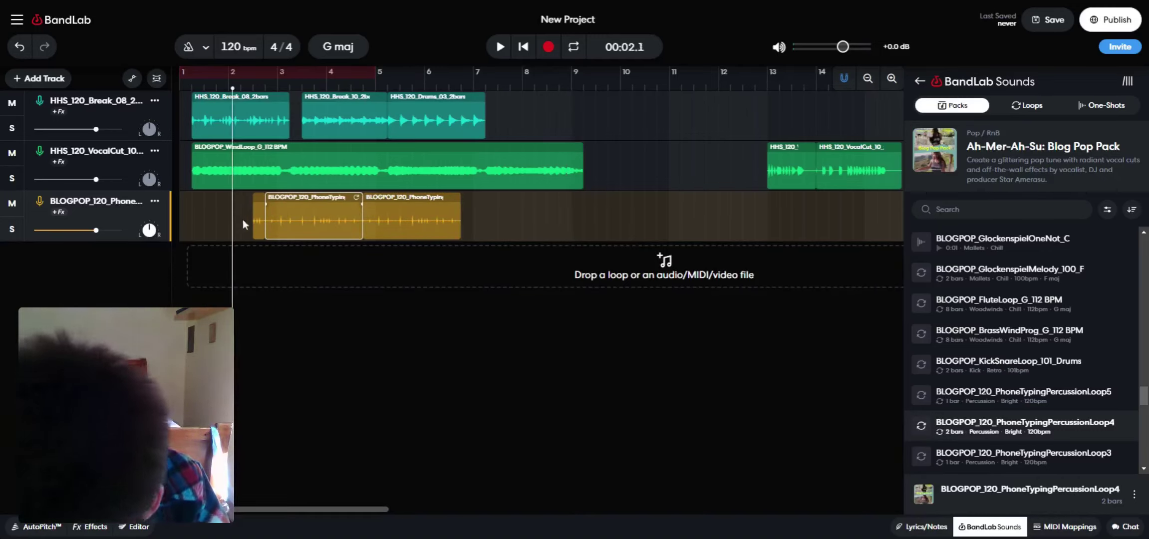
# Audition BLOGPOP_120_PhoneTypingPercussionLoop3 and try to place it on the third track at bar 7
pyautogui.click(935, 451)
pyautogui.scroll(-2, 944, 454)
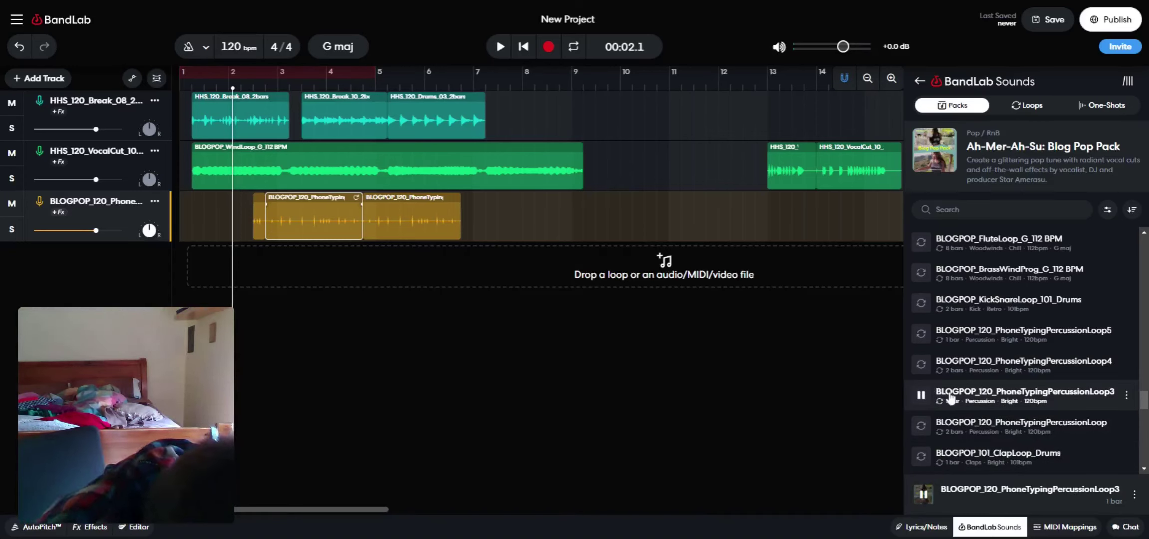
pyautogui.moveTo(951, 398); pyautogui.dragTo(486, 216)
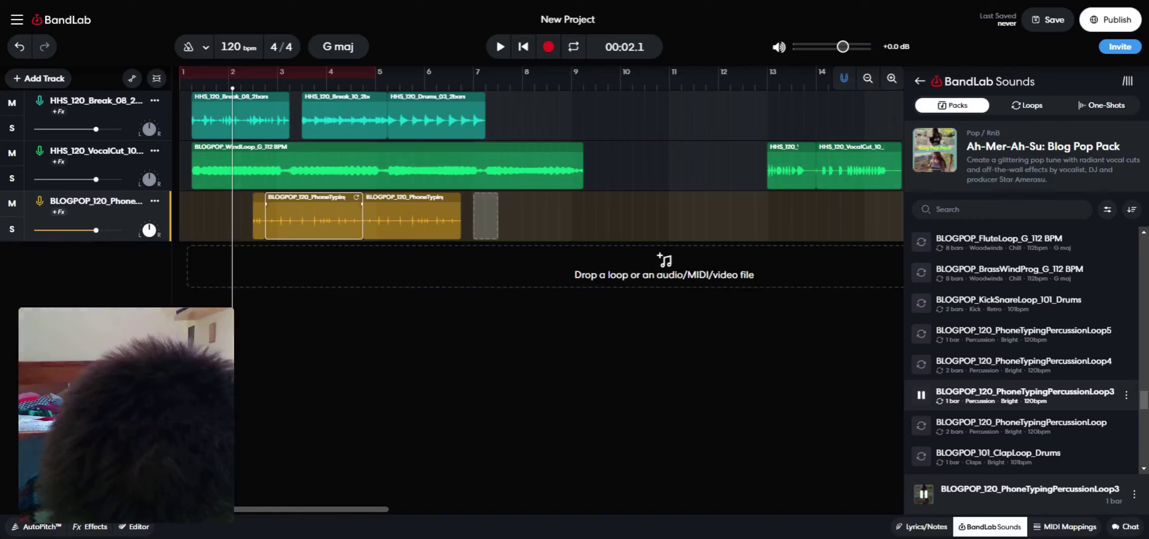
pyautogui.moveTo(485, 216); pyautogui.dragTo(85, 265)
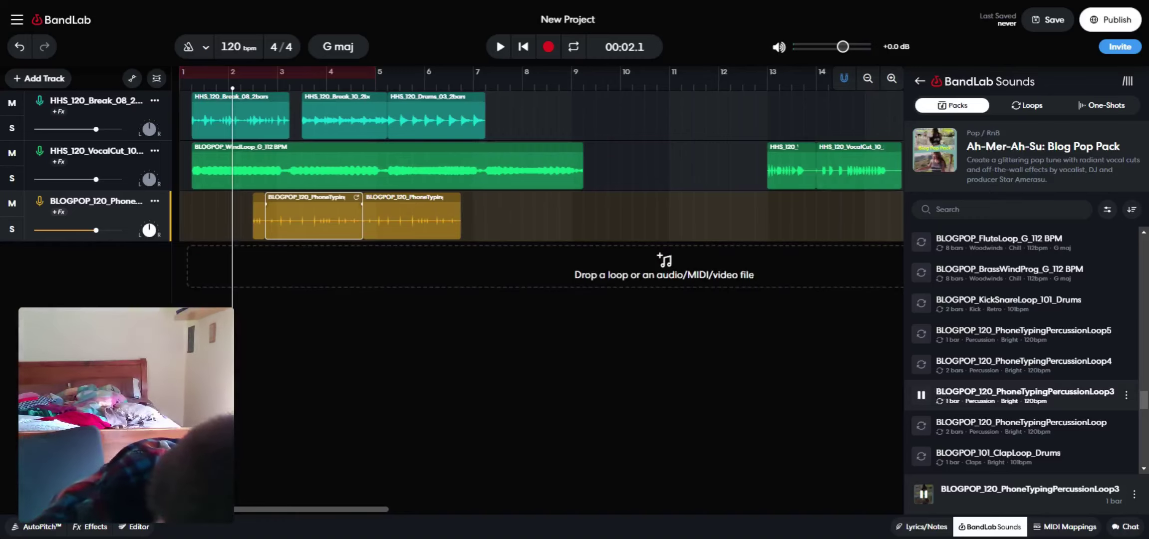
# Audition the PhoneTypingPercussionLoop, 101_ClapLoop and 100_VerClapLoop loops, and place BLOGPOP_100_VerClapLoop_Drums on the first track midway through bar 7
pyautogui.click(931, 425)
pyautogui.click(954, 466)
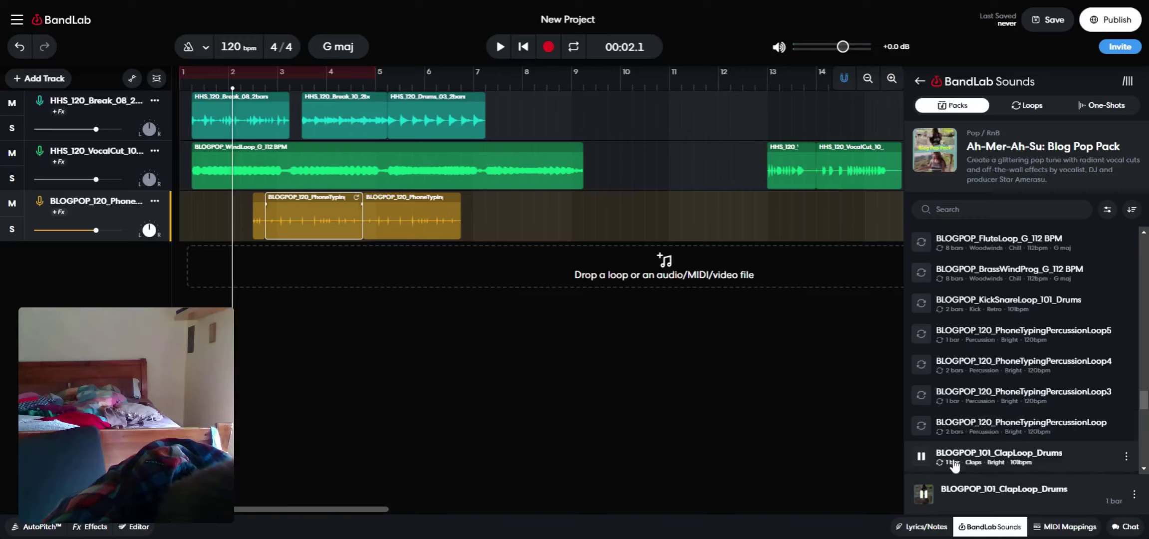
pyautogui.scroll(-2, 956, 449)
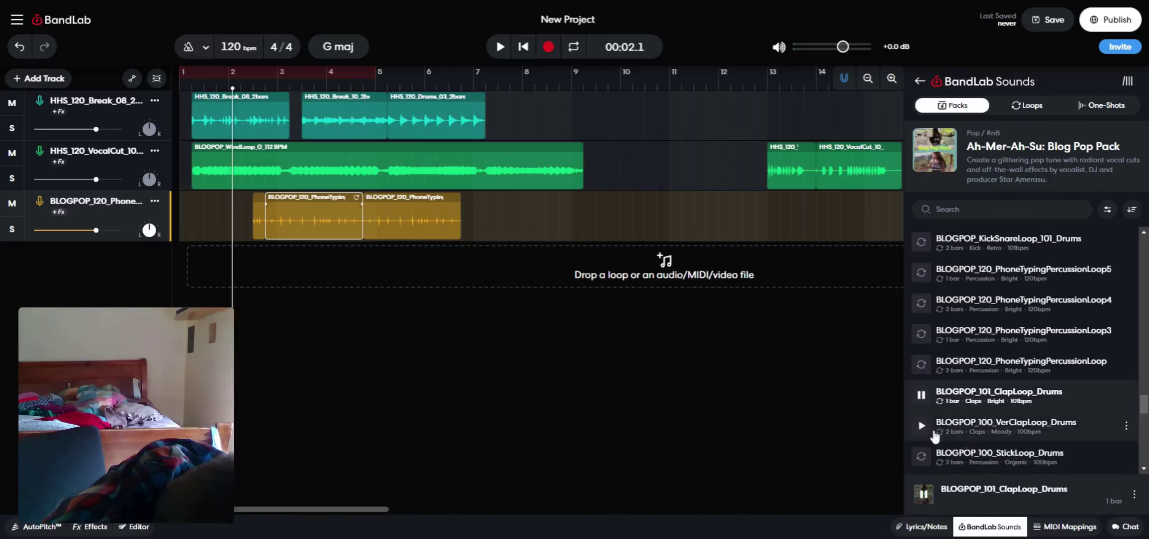
pyautogui.click(951, 429)
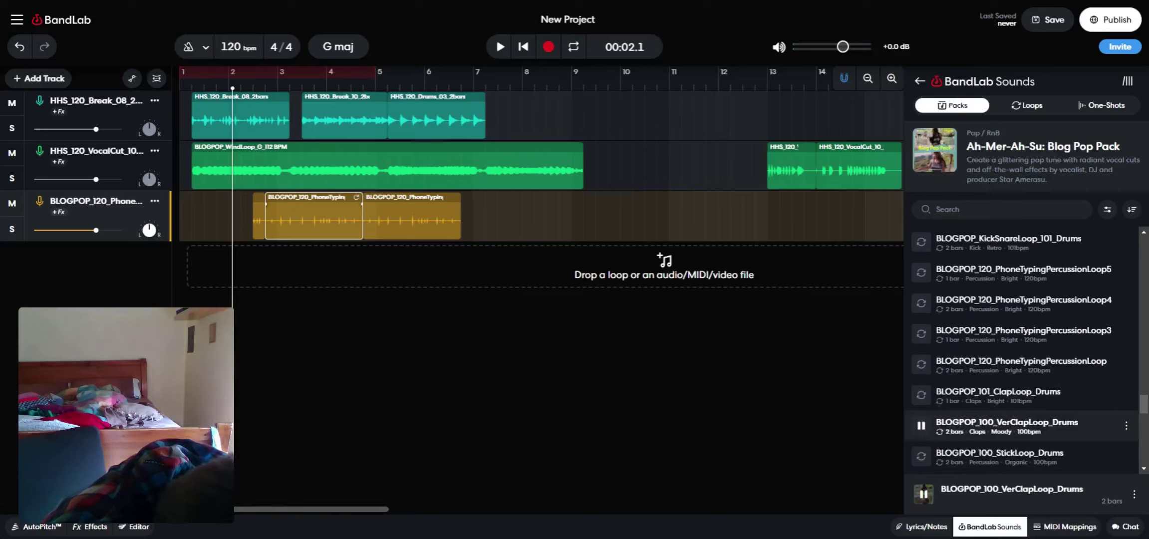
pyautogui.moveTo(941, 425); pyautogui.dragTo(557, 115)
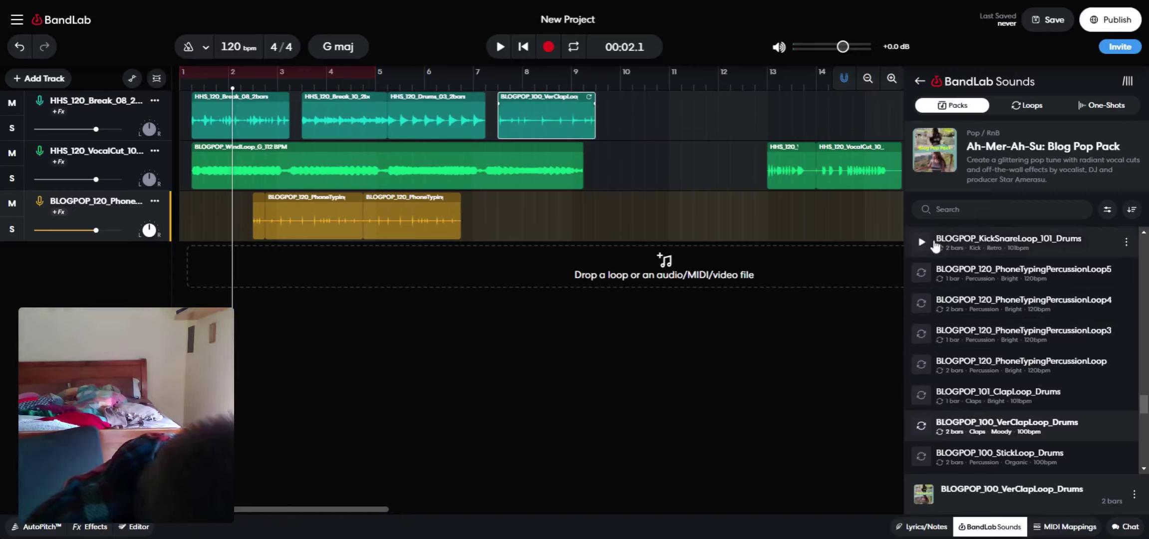
# Audition FluteLoop_G_112 BPM and 100_VerClapLoop_Drums again and browse the surrounding Blog Pop drum loops
pyautogui.scroll(2, 951, 270)
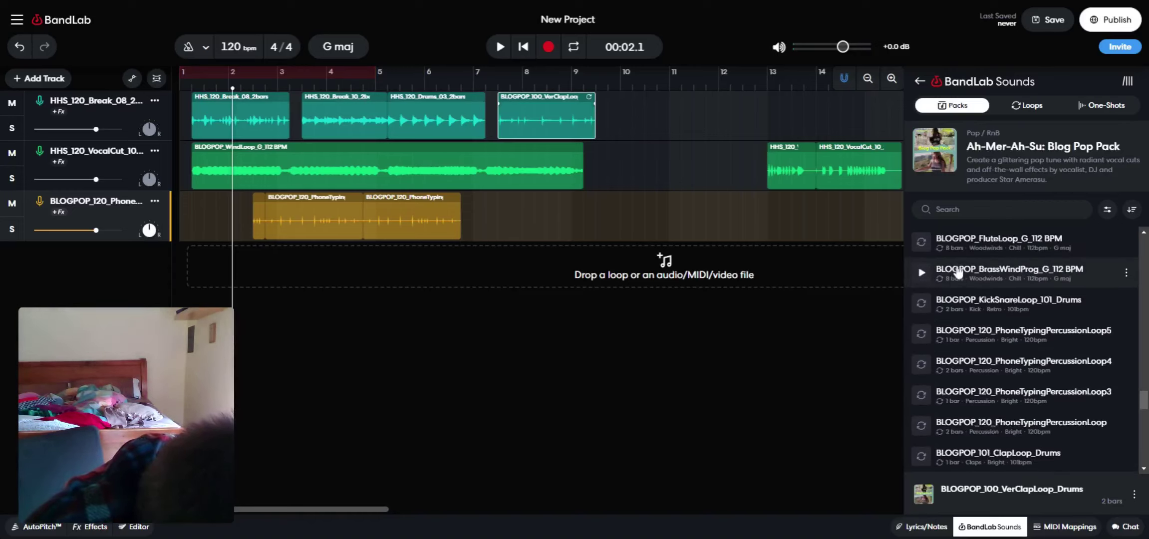
pyautogui.click(944, 251)
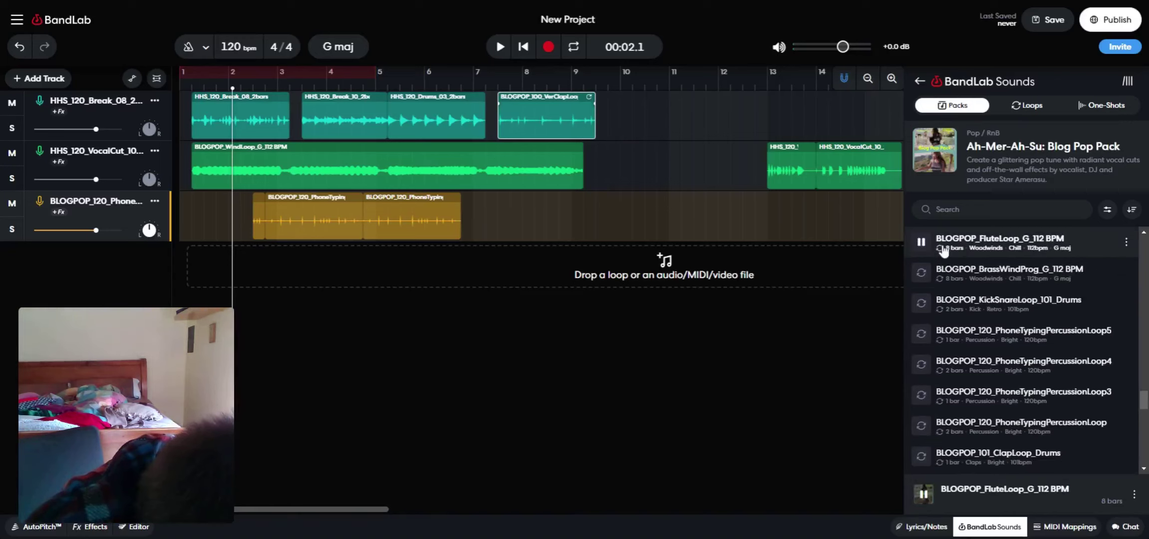
pyautogui.scroll(2, 943, 255)
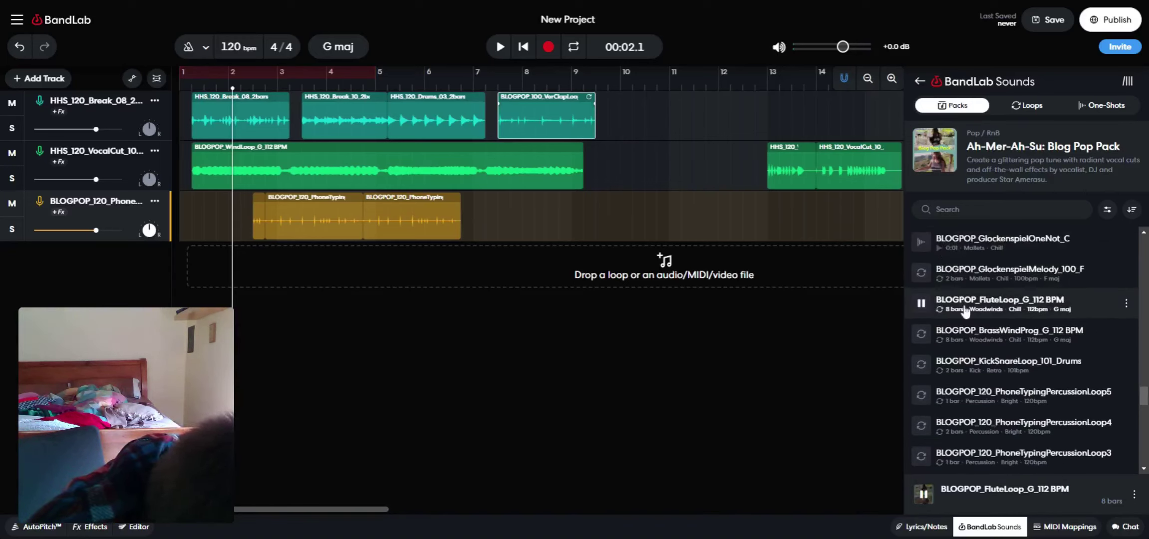
pyautogui.scroll(-4, 966, 312)
pyautogui.click(921, 351)
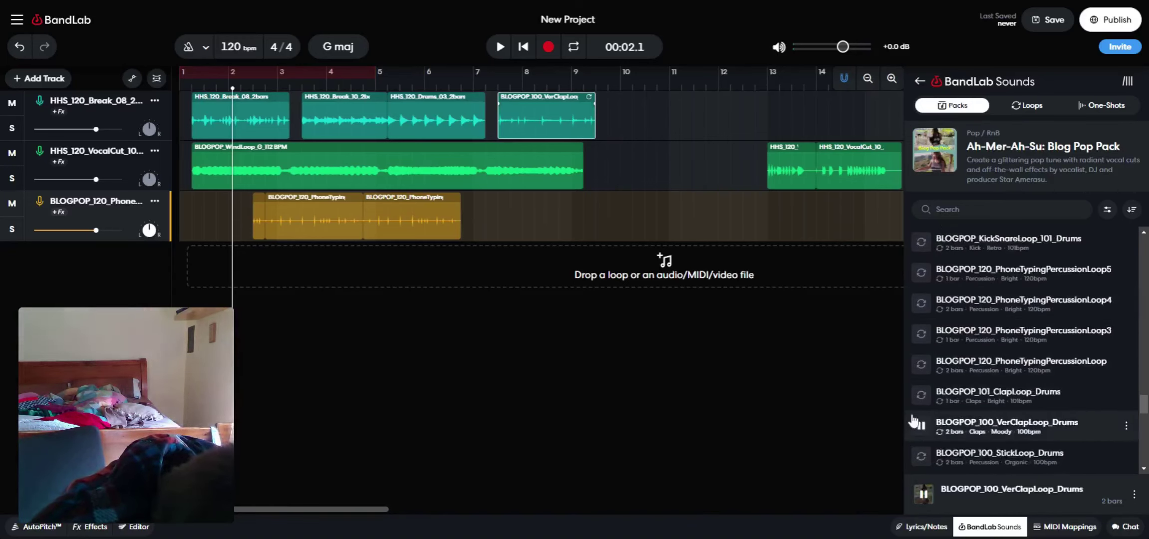
pyautogui.scroll(-1, 913, 421)
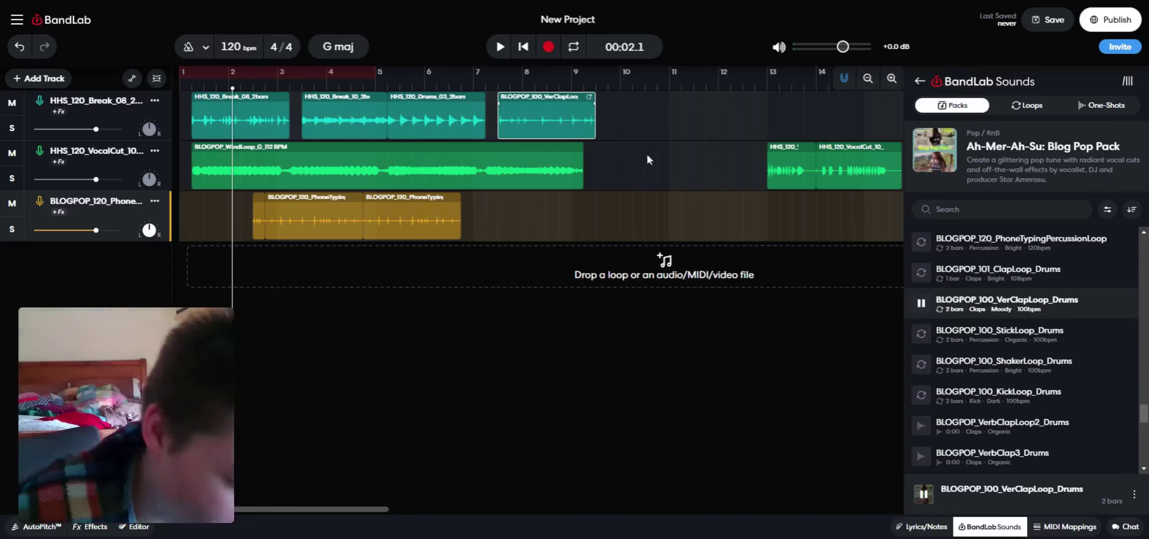
# Browse the remaining Blog Pop drum sounds, and move the short vocal cut on the second track to bar 9, just after the WindLoop clip
pyautogui.scroll(-6, 994, 450)
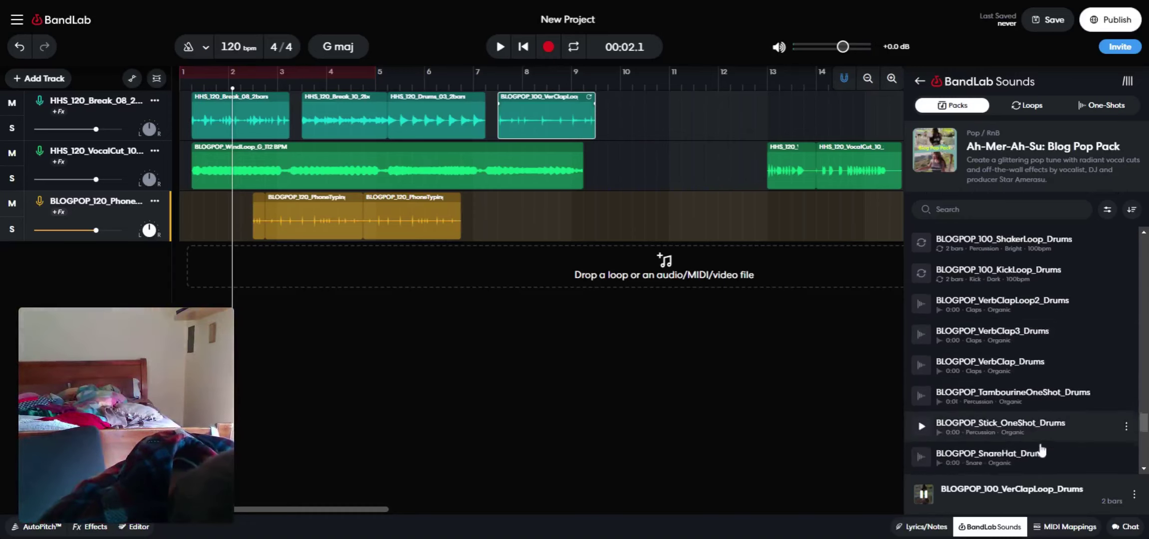
pyautogui.scroll(-8, 1040, 444)
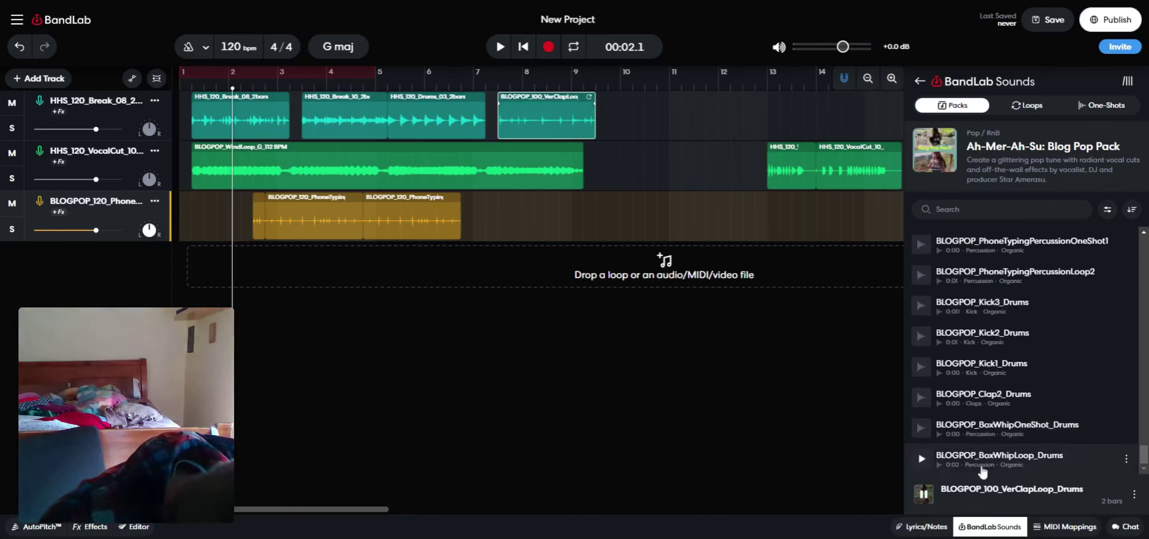
pyautogui.scroll(10, 949, 428)
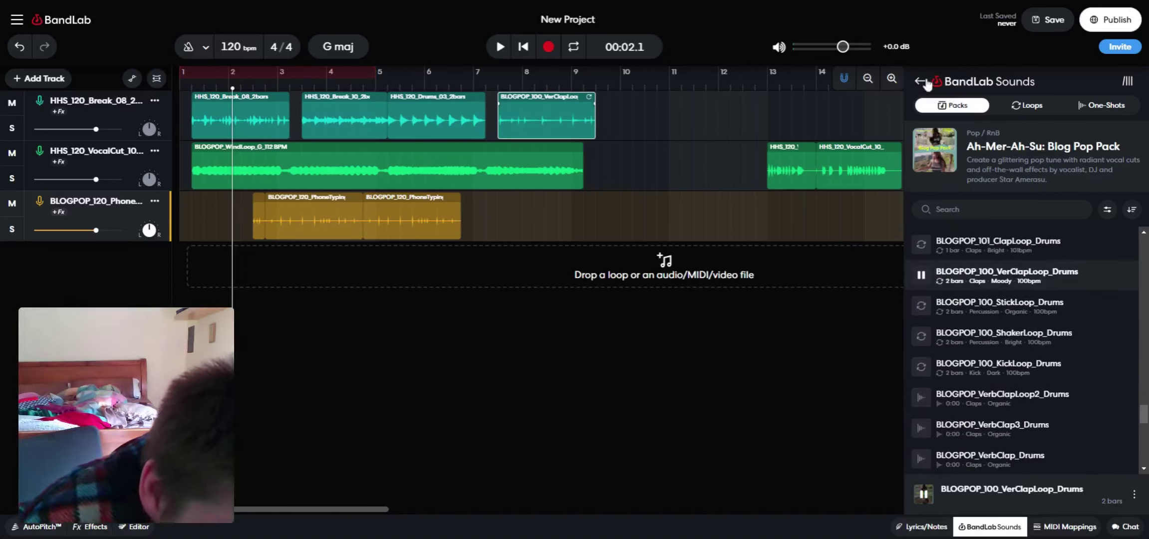
pyautogui.click(923, 83)
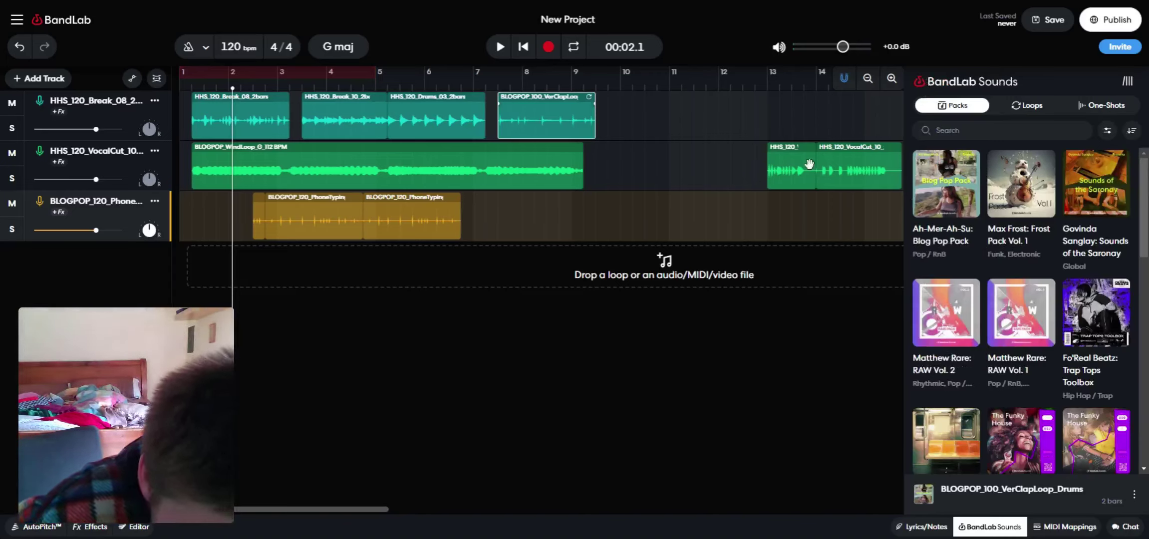
pyautogui.moveTo(809, 164); pyautogui.dragTo(626, 175)
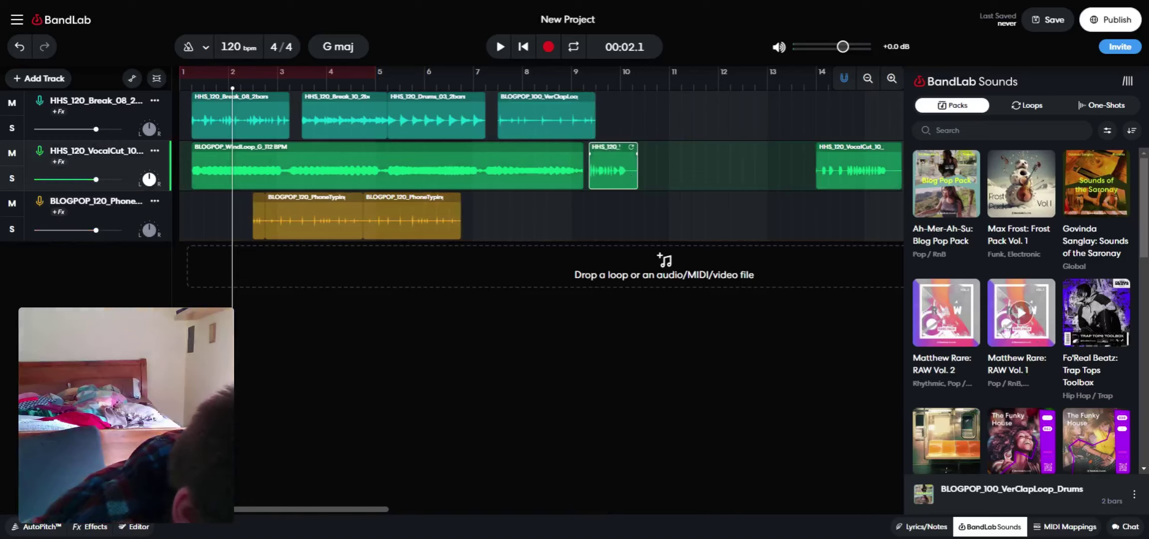
# Look into the Matthew Rare: RAW Vol. 2 pack and browse the pack list past the Funky House packs
pyautogui.click(957, 324)
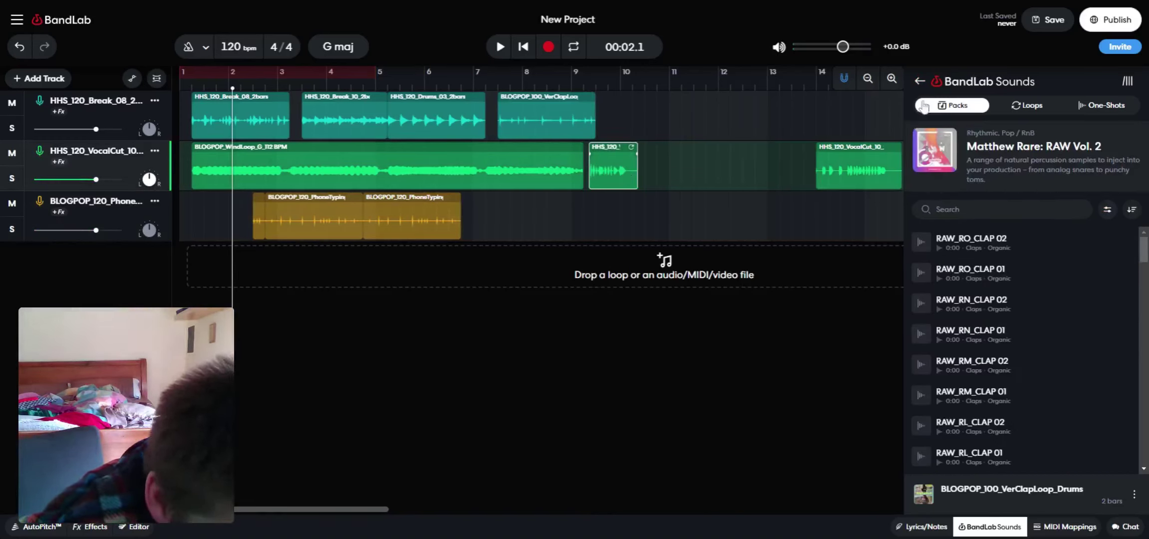
pyautogui.click(920, 82)
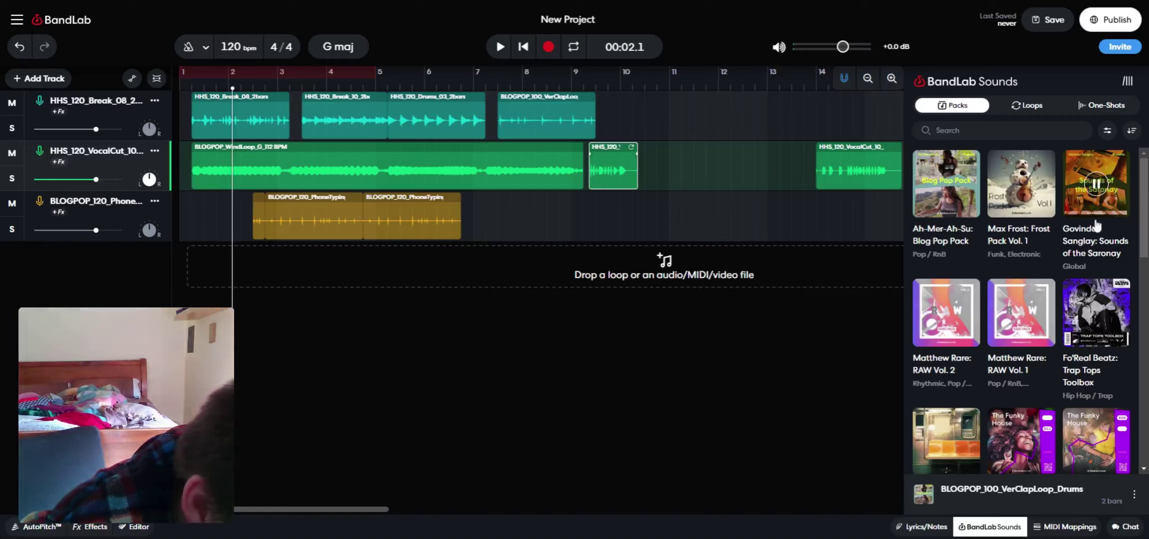
pyautogui.scroll(-3, 1082, 245)
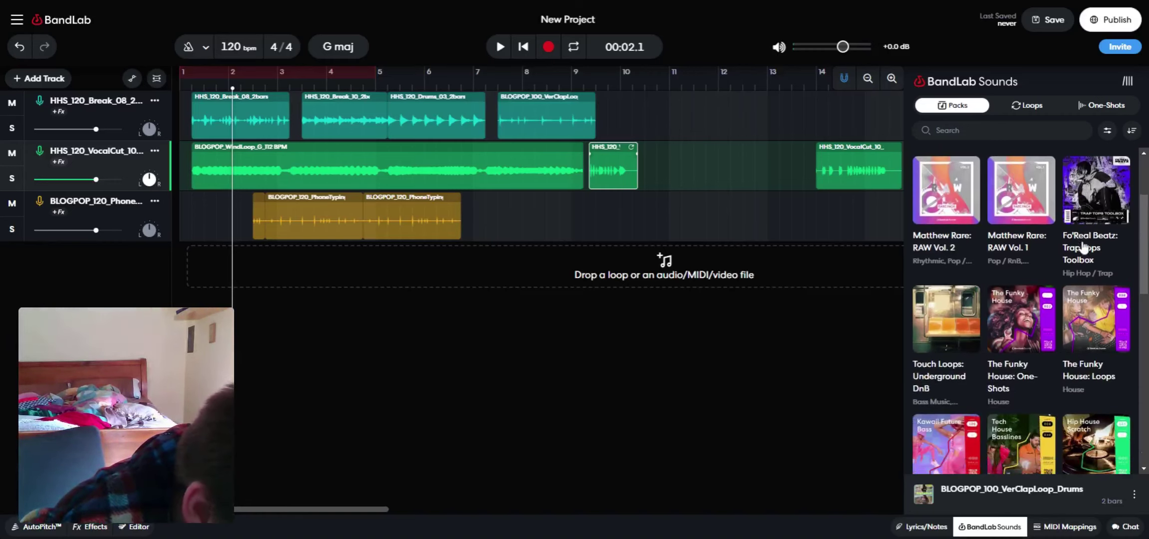
pyautogui.scroll(-1, 1082, 245)
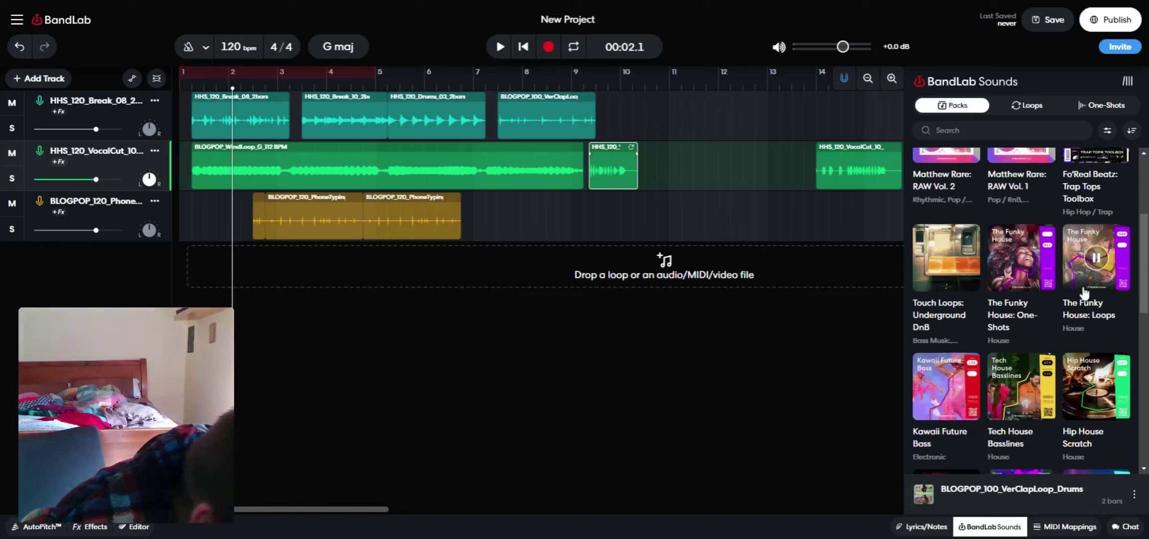
pyautogui.scroll(-1, 1066, 313)
pyautogui.scroll(-1, 1068, 314)
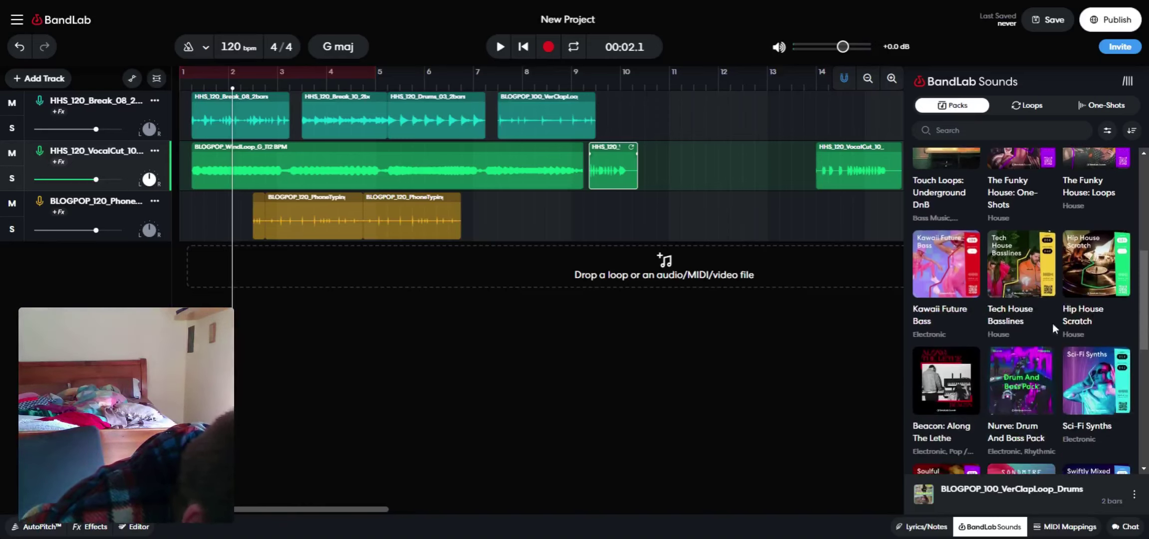
# Preview the Beacon: Along The Lethe, Nurve: Drum And Bass and Soulful Modern RnB packs
pyautogui.click(944, 381)
pyautogui.click(1018, 381)
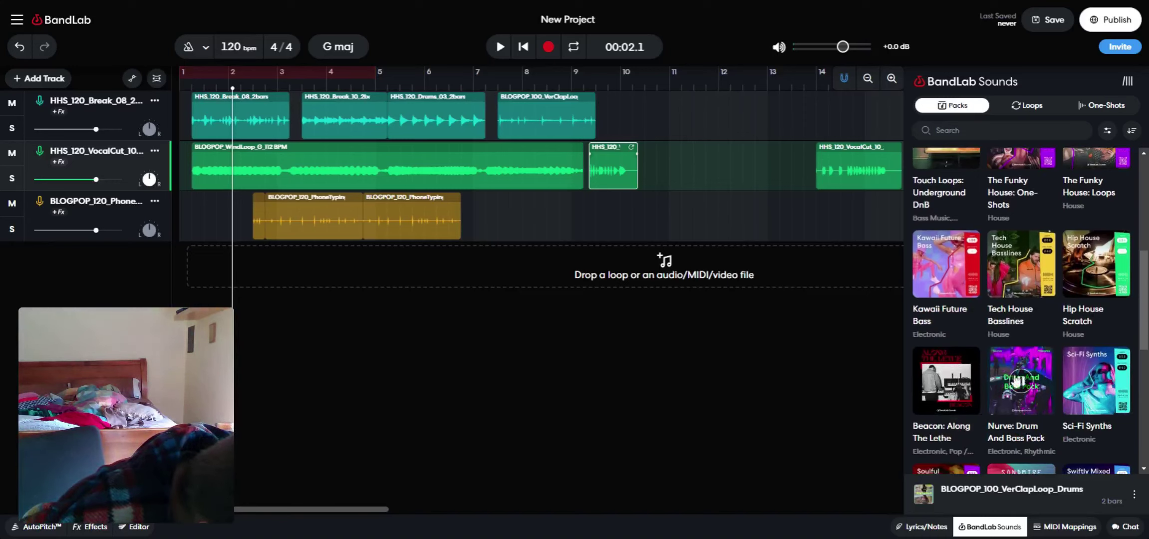
pyautogui.click(954, 388)
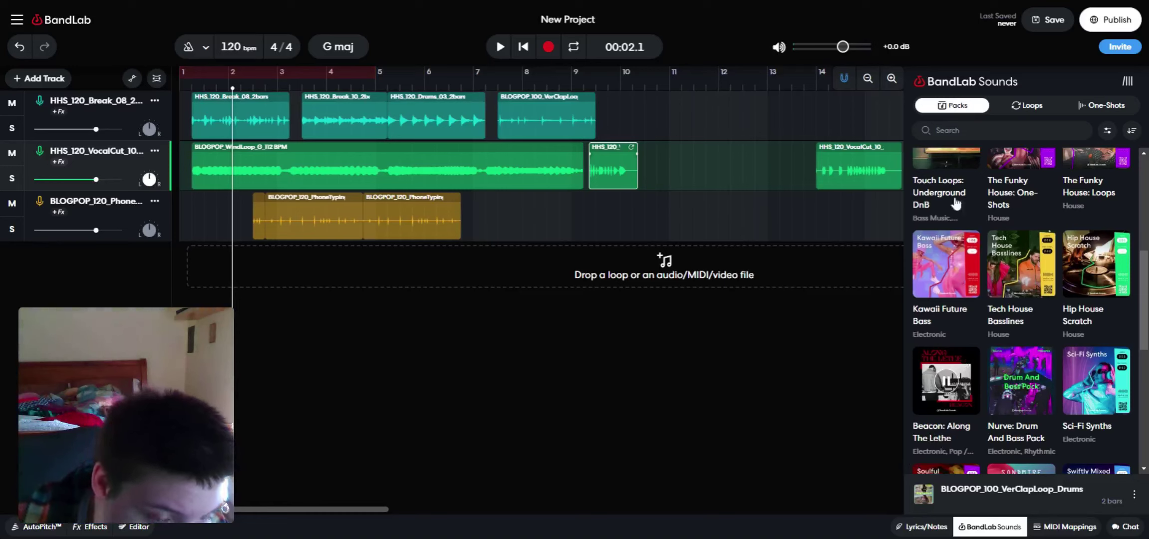
pyautogui.scroll(-2, 952, 239)
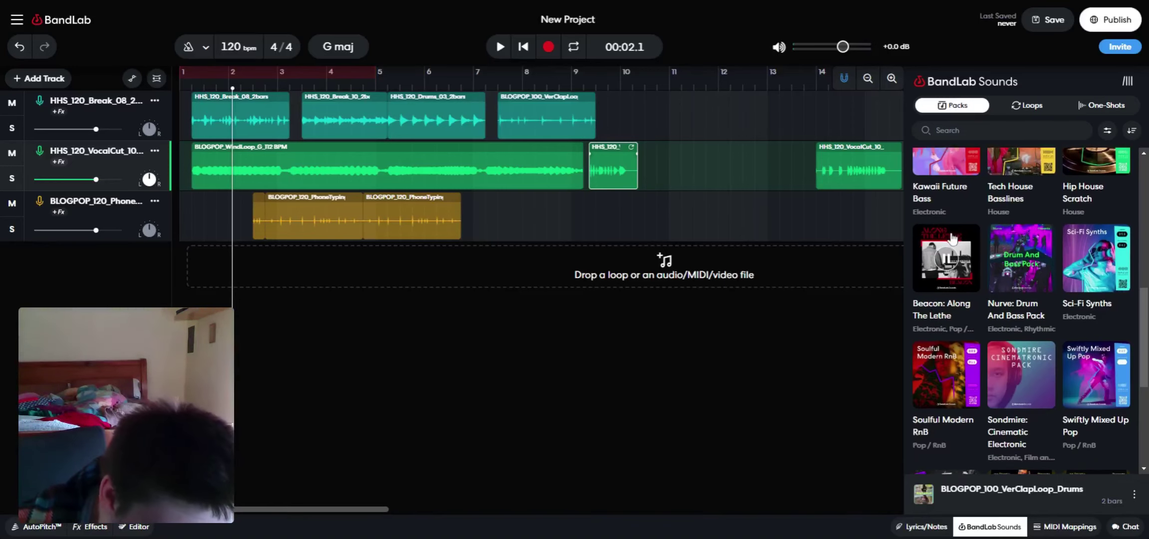
pyautogui.click(947, 376)
pyautogui.scroll(-2, 950, 381)
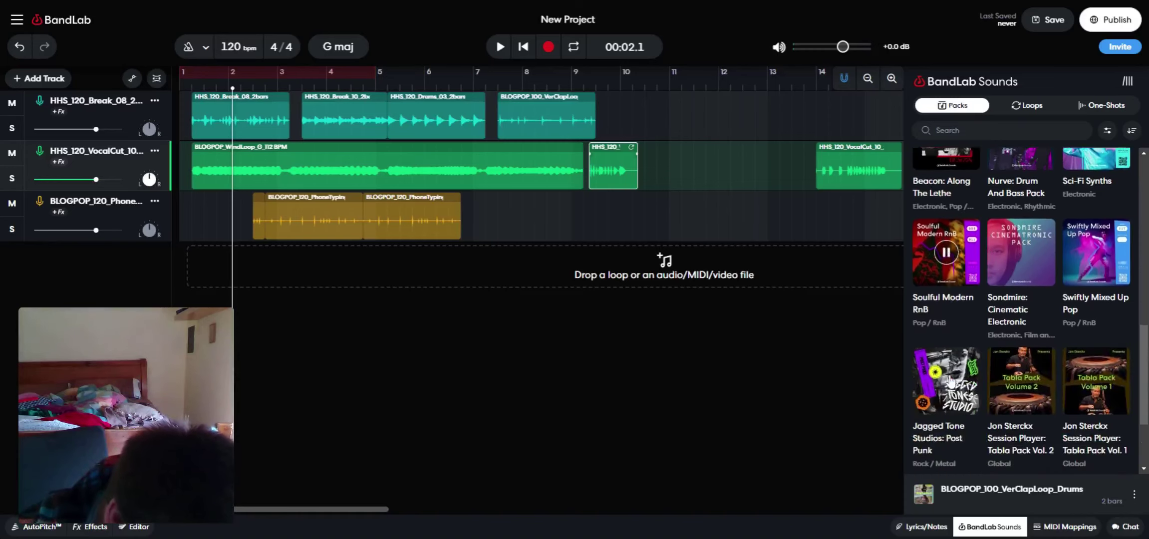
pyautogui.scroll(1, 951, 381)
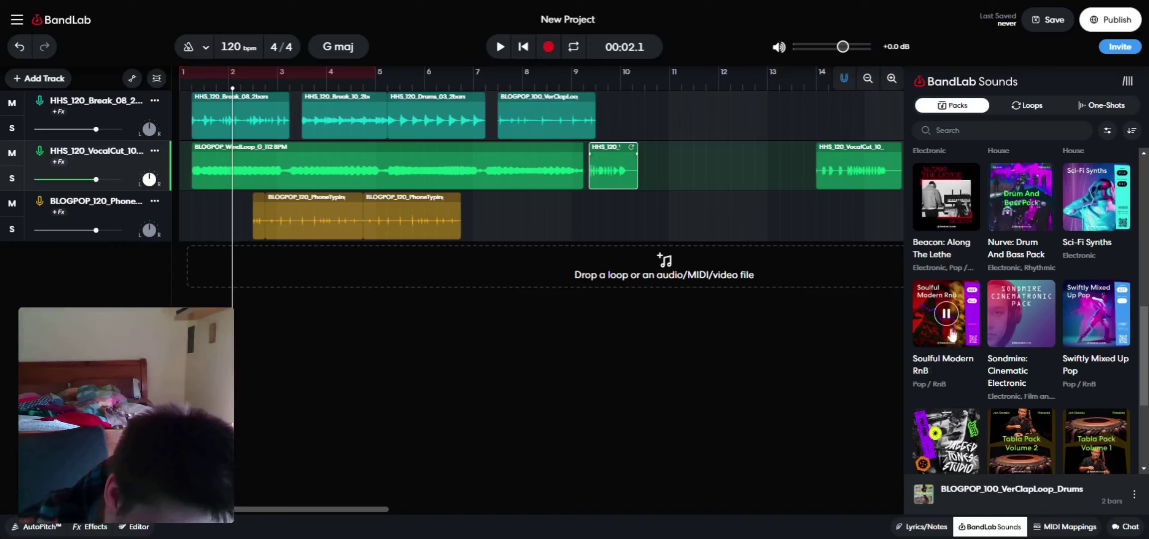
# Open the Soulful Modern RnB pack and audition its ForMyLove bass, cymbals, drums and toms loops
pyautogui.click(932, 341)
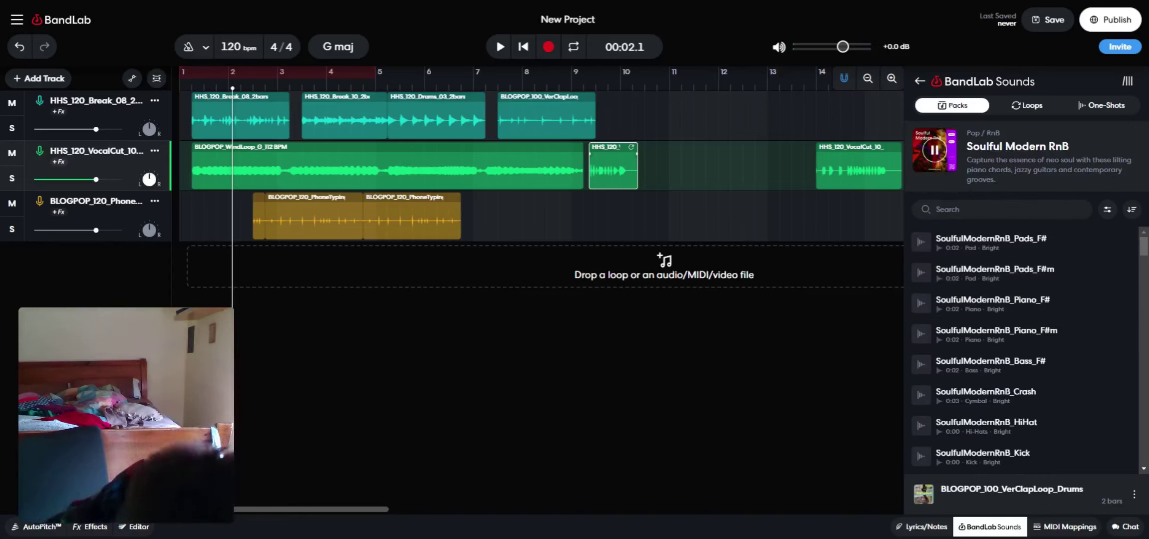
pyautogui.scroll(-3, 944, 312)
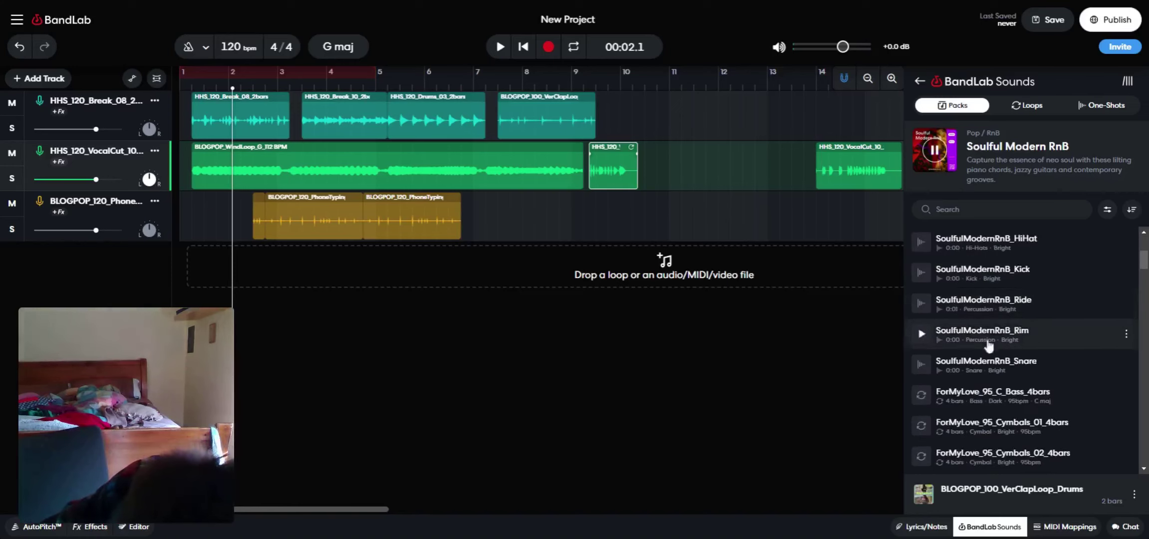
pyautogui.click(922, 395)
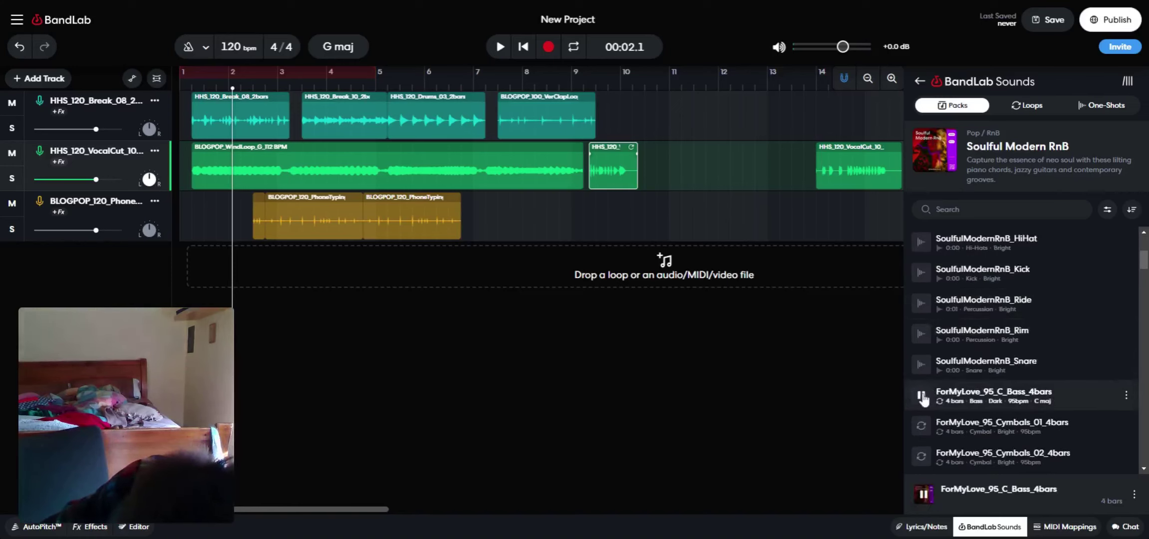
pyautogui.click(922, 425)
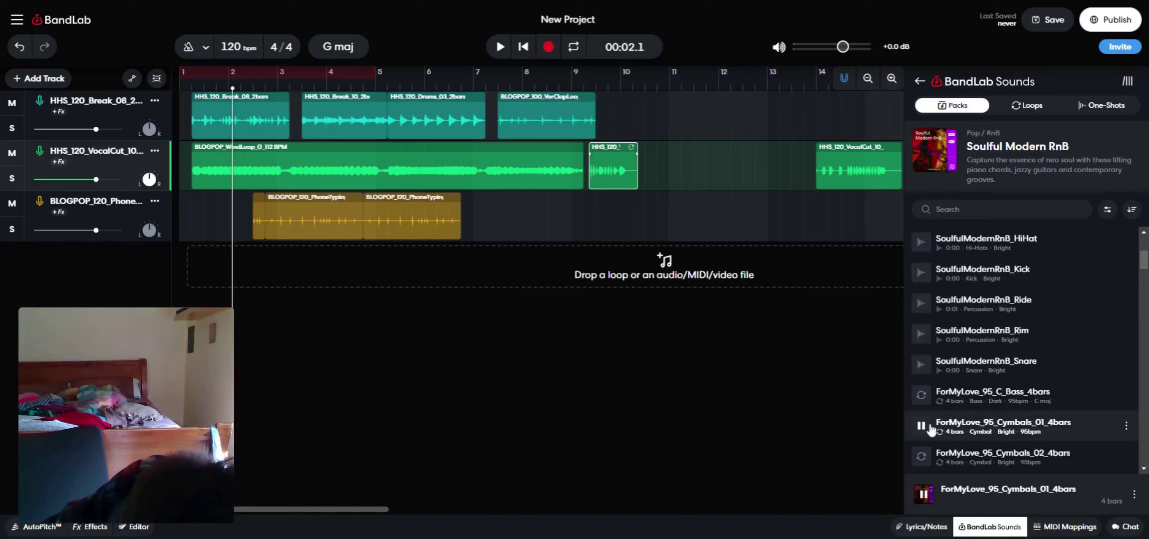
pyautogui.click(922, 456)
pyautogui.scroll(-3, 935, 452)
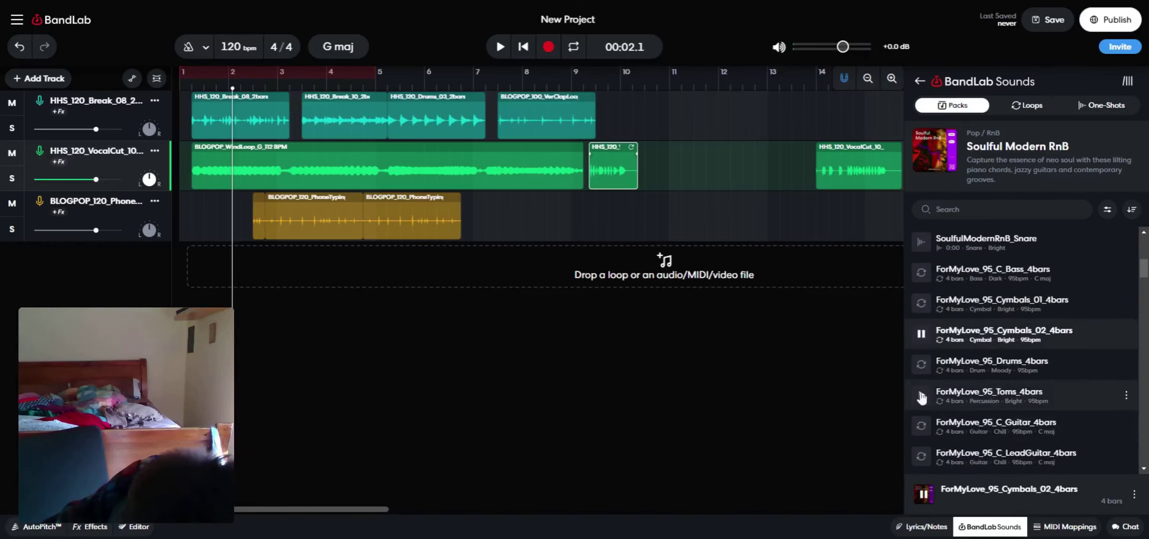
pyautogui.click(921, 369)
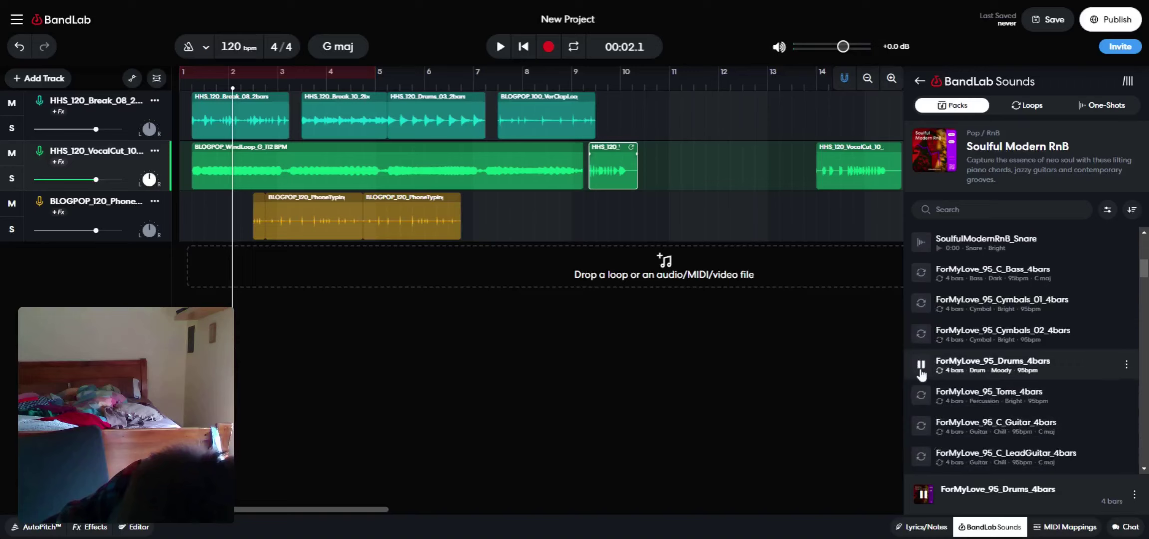
pyautogui.click(941, 402)
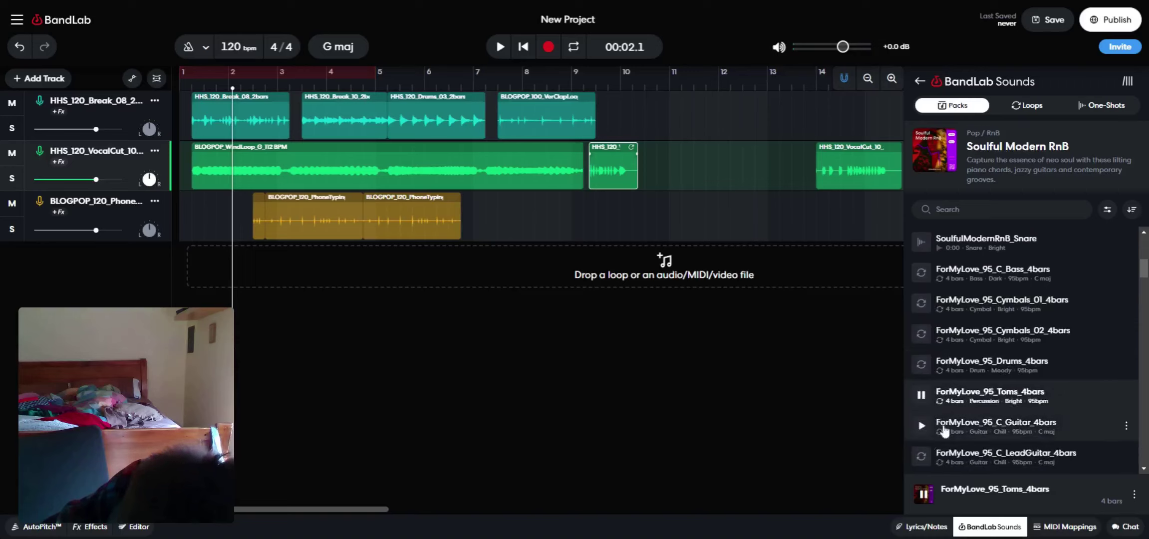
# Audition ForMyLove_95_C_Guitar_4bars and place it on the third track at bar 7
pyautogui.click(924, 429)
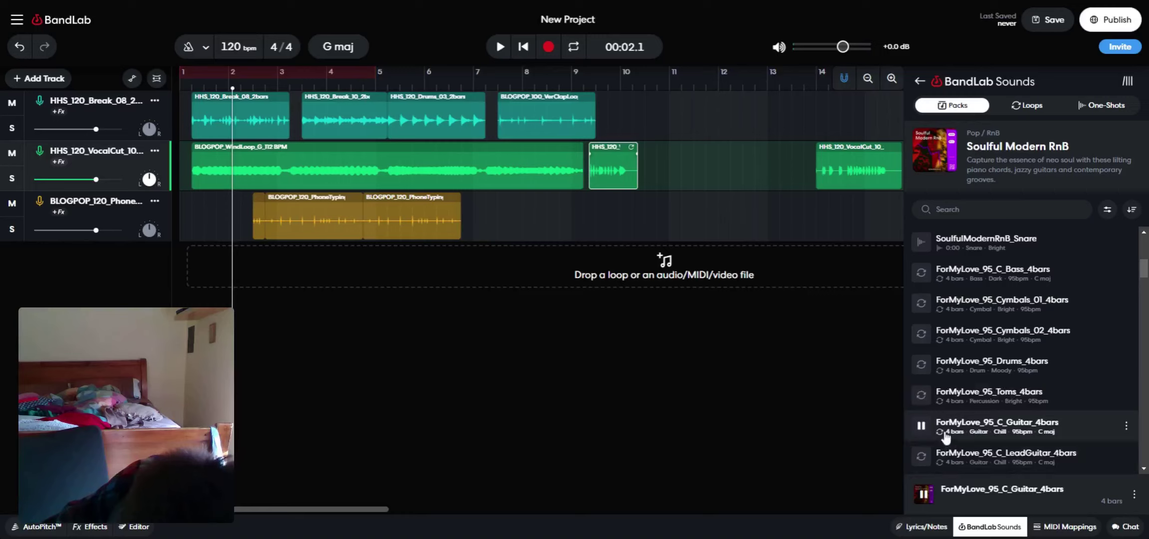
pyautogui.moveTo(945, 437); pyautogui.dragTo(567, 242)
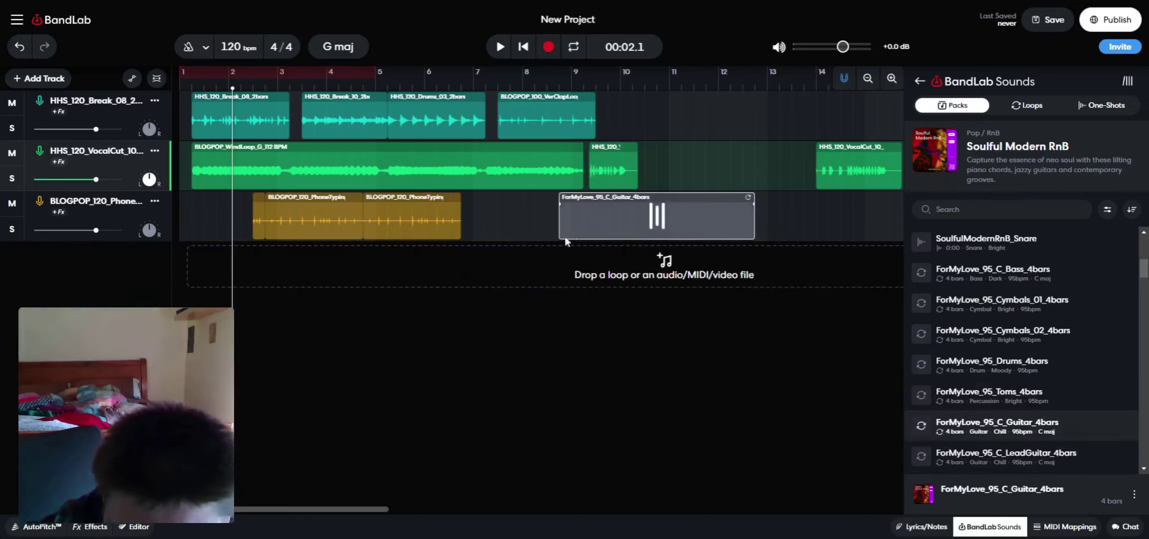
pyautogui.moveTo(638, 232); pyautogui.dragTo(551, 234)
# Move the short vocal cut on the second track to midway through bar 11
pyautogui.moveTo(621, 174); pyautogui.dragTo(725, 191)
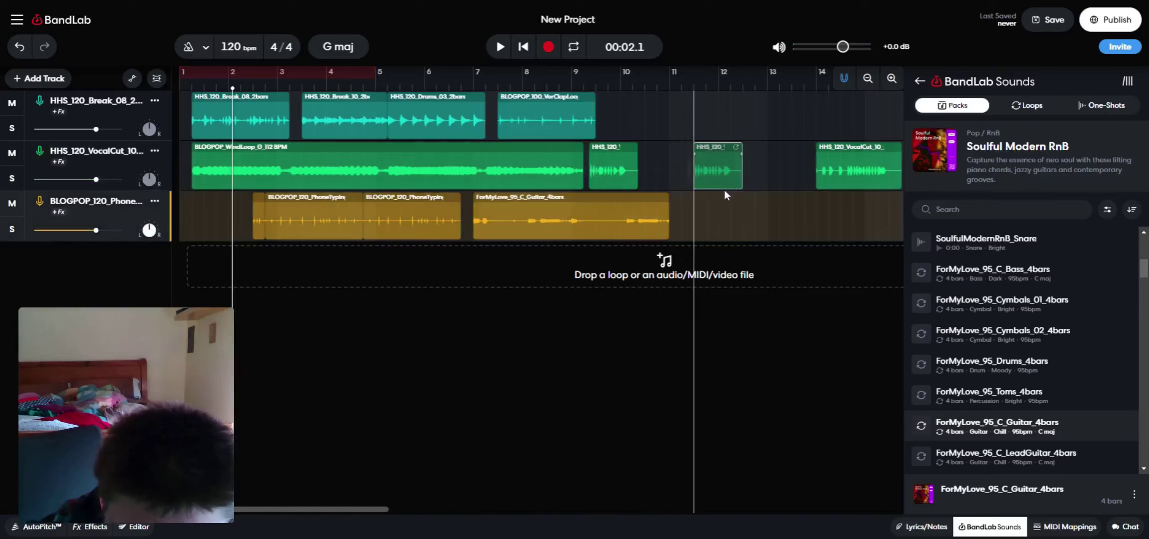
pyautogui.click(724, 190)
pyautogui.moveTo(725, 190); pyautogui.dragTo(701, 194)
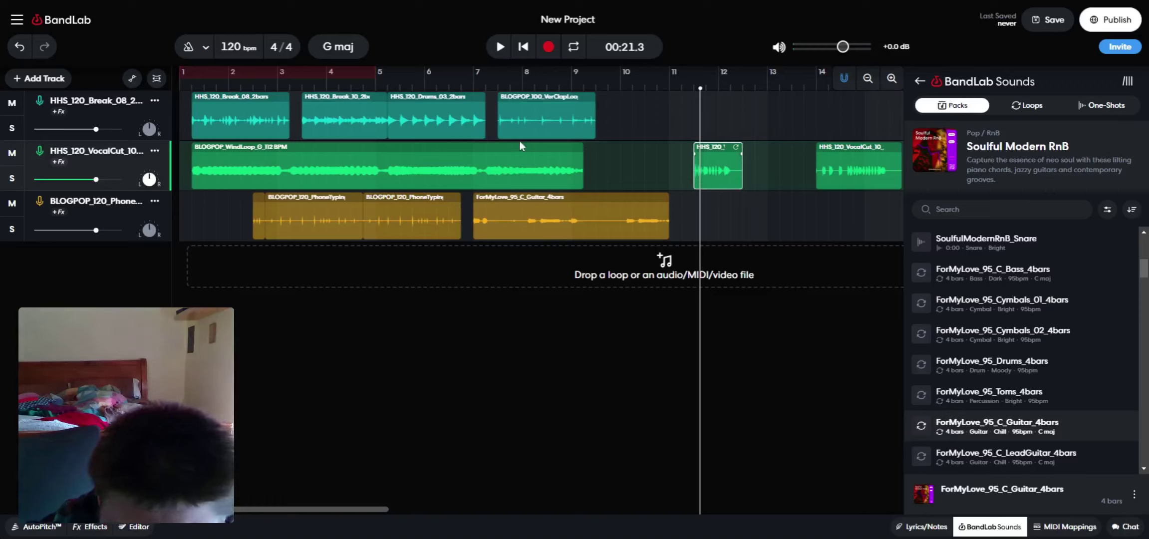
# Try to slice the HHS_120_Drums_03_2bars clip on the first track
pyautogui.click(432, 136)
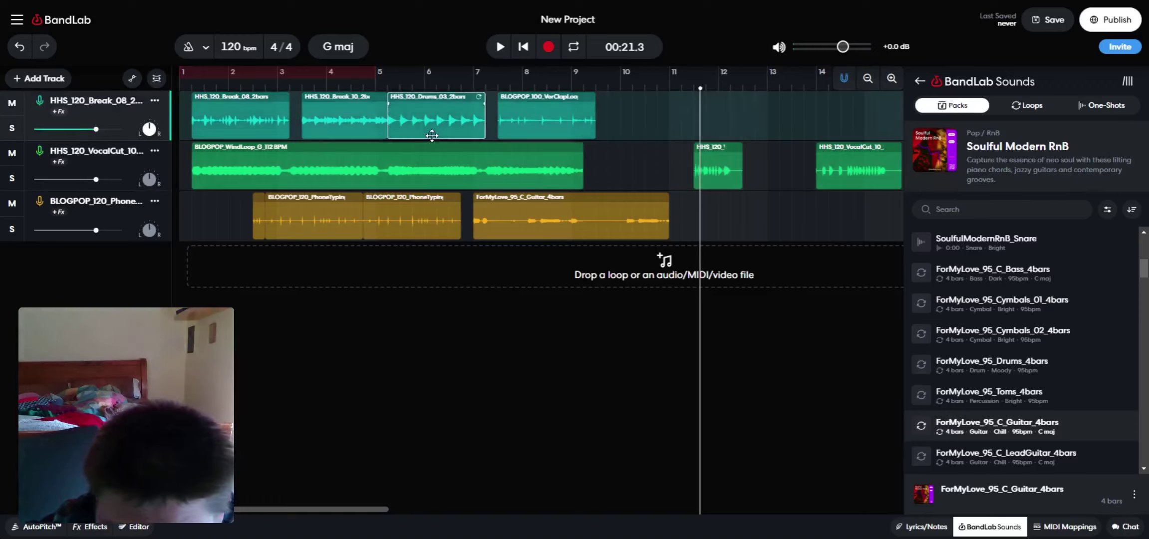
pyautogui.rightClick(431, 135)
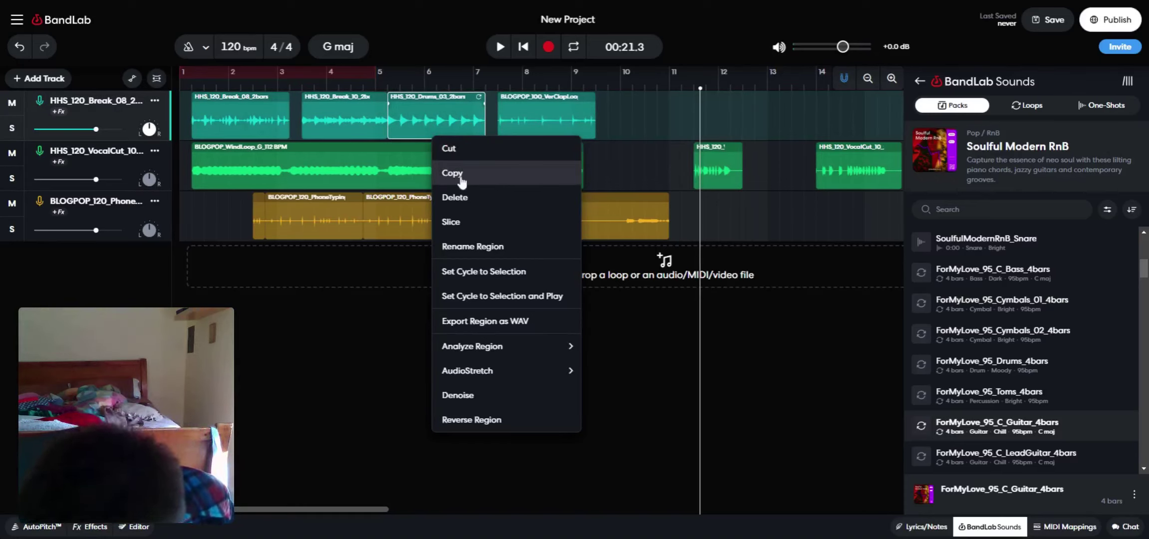
pyautogui.click(465, 223)
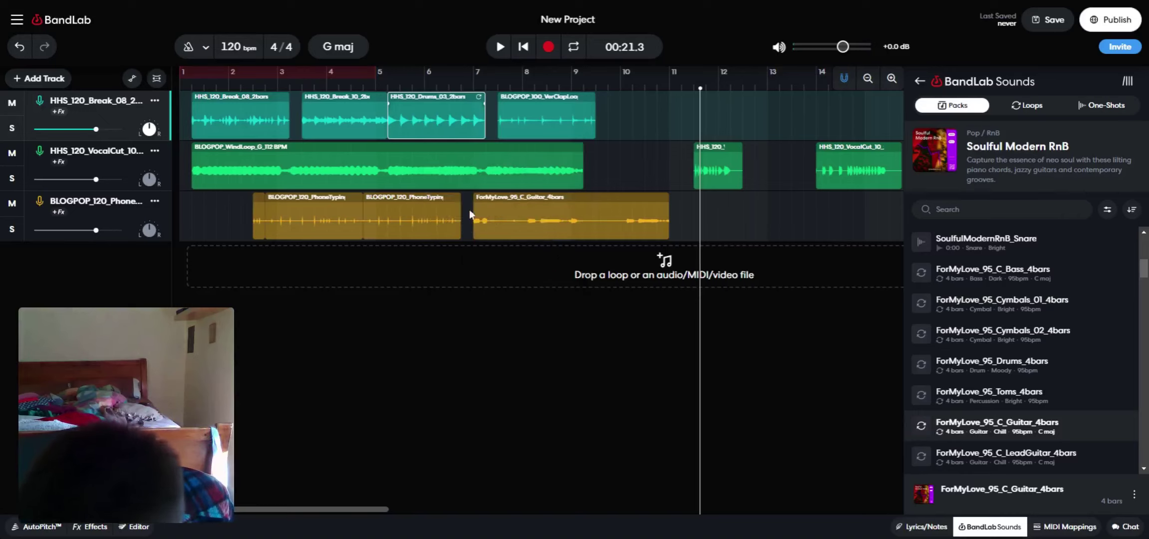
# Copy the HHS_120_Drums_03_2bars clip and place the duplicate on the first track late in bar 9, after the VerClapLoop clip
pyautogui.rightClick(461, 126)
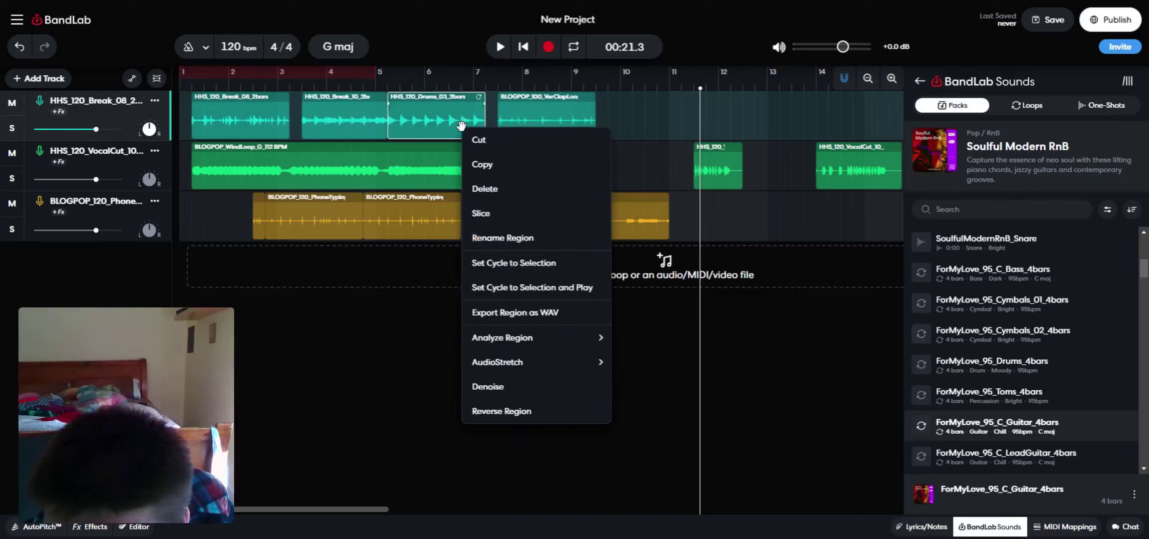
pyautogui.click(483, 165)
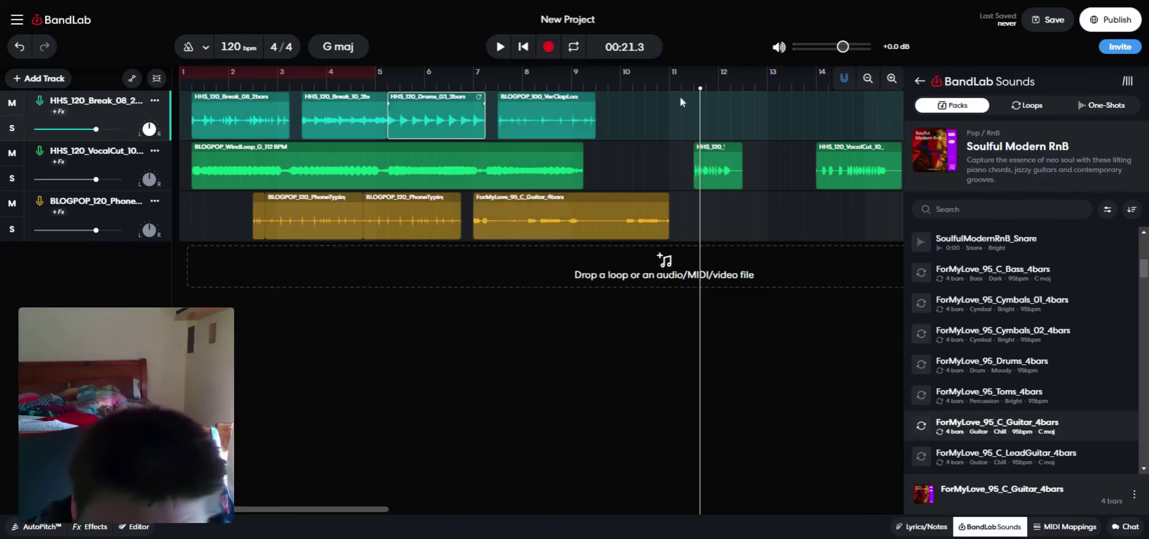
pyautogui.click(740, 110)
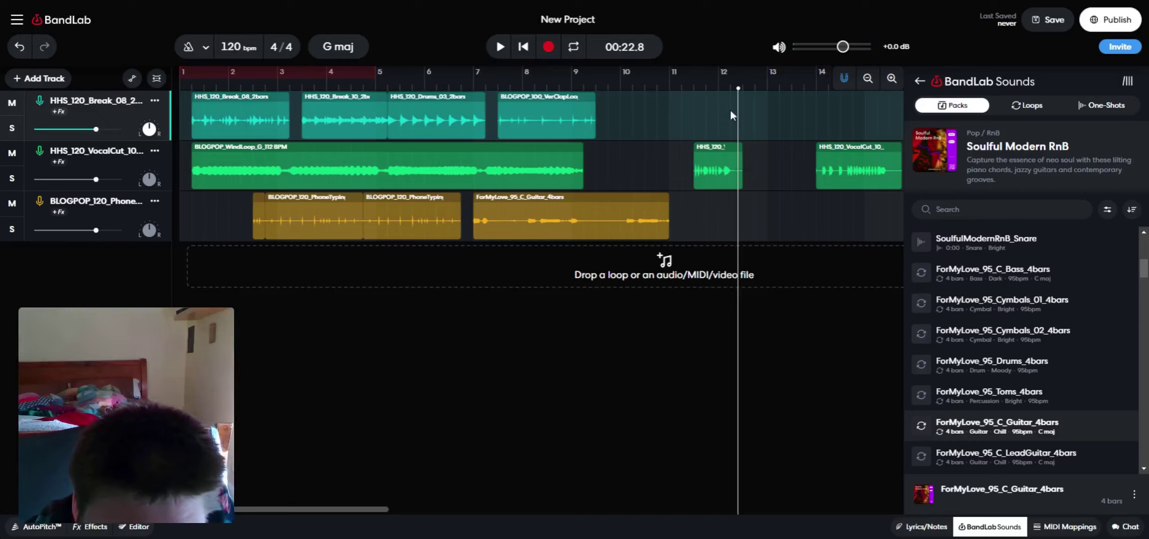
pyautogui.rightClick(730, 110)
pyautogui.click(752, 124)
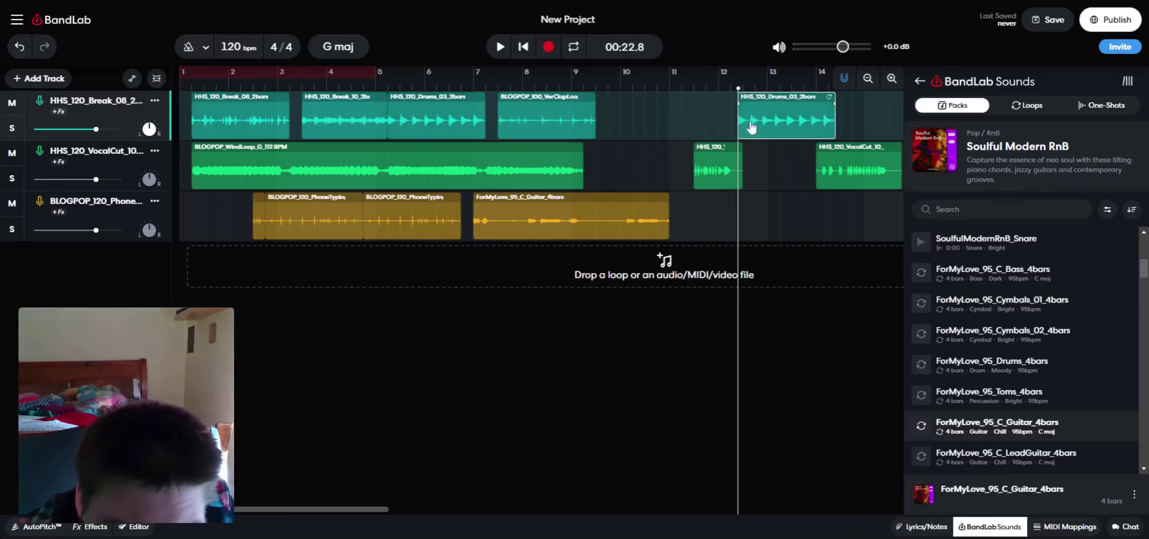
pyautogui.moveTo(780, 117); pyautogui.dragTo(648, 128)
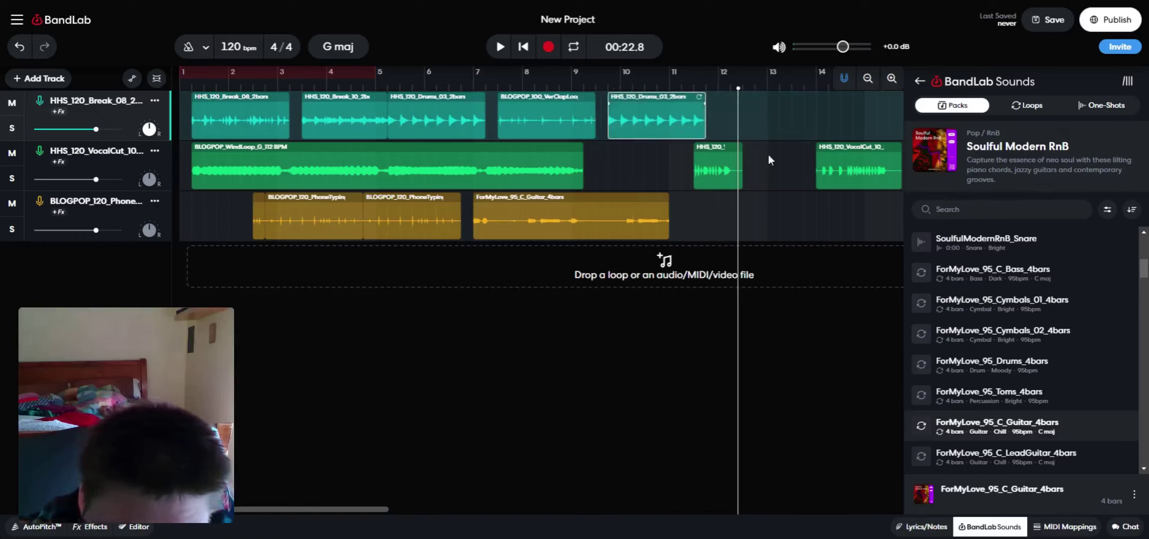
# Move the short vocal cut on the second track to the beginning of bar 12
pyautogui.moveTo(728, 176); pyautogui.dragTo(757, 186)
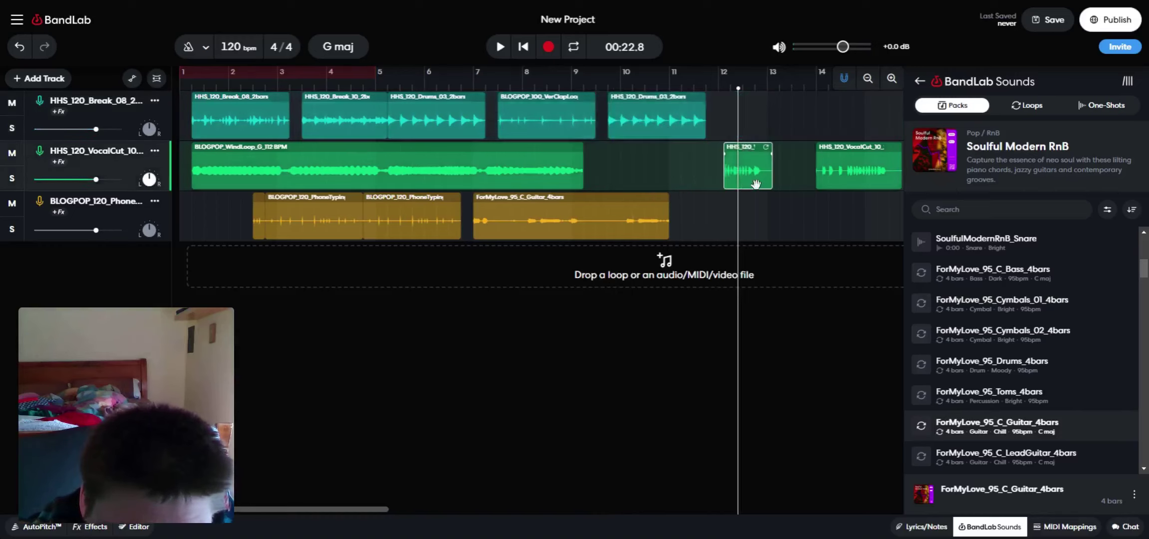
# Move the second track's short vocal cut to late in bar 11, play the passage from bar 12, and shift the longer cut to late in bar 14
pyautogui.moveTo(755, 183); pyautogui.dragTo(743, 184)
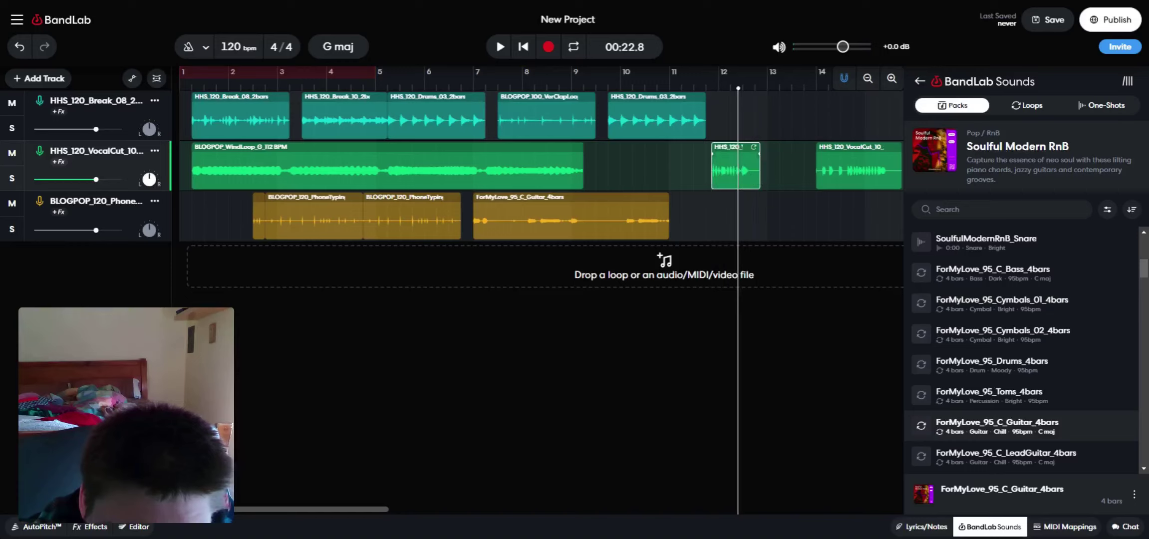
pyautogui.moveTo(738, 87); pyautogui.dragTo(719, 88)
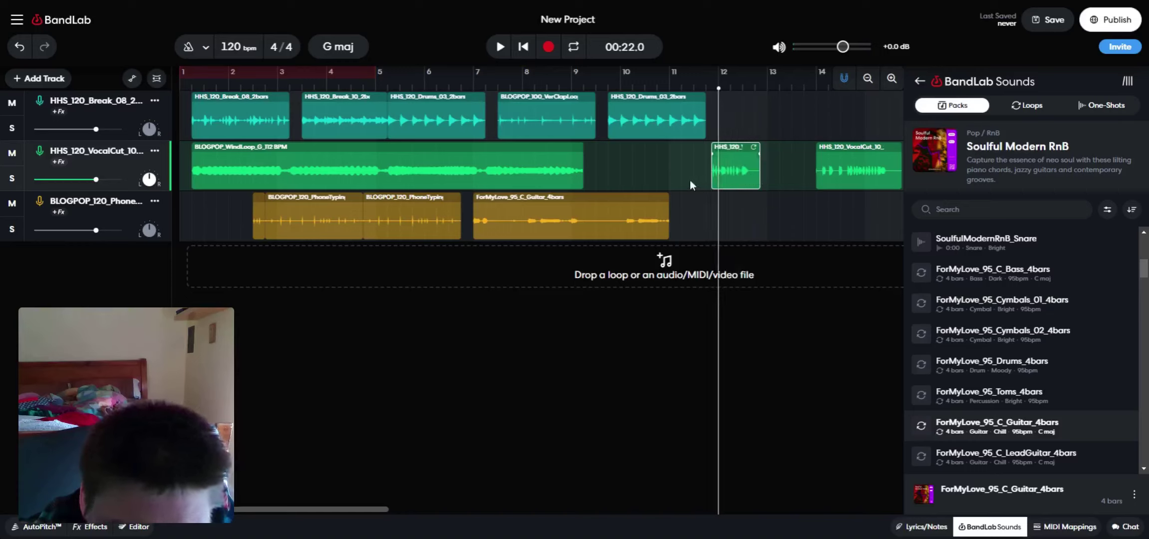
pyautogui.click(500, 48)
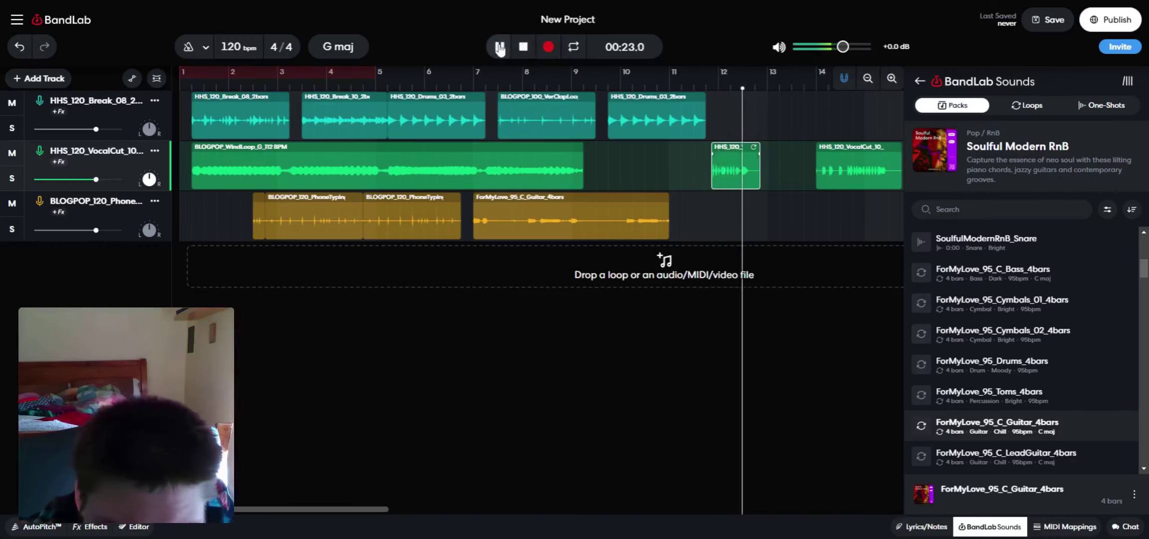
pyautogui.click(500, 47)
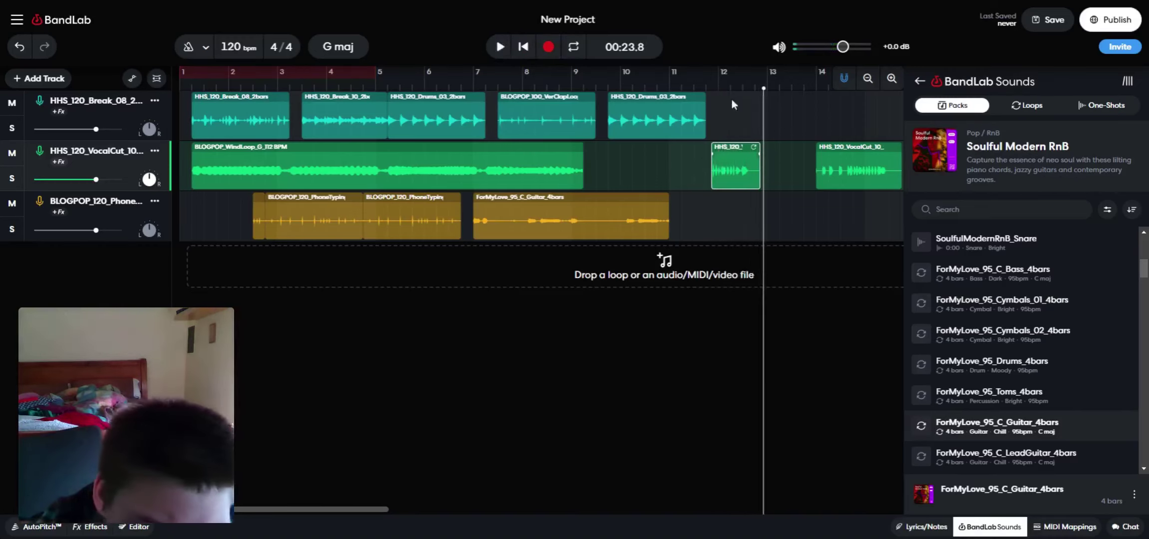
pyautogui.moveTo(856, 170); pyautogui.dragTo(893, 183)
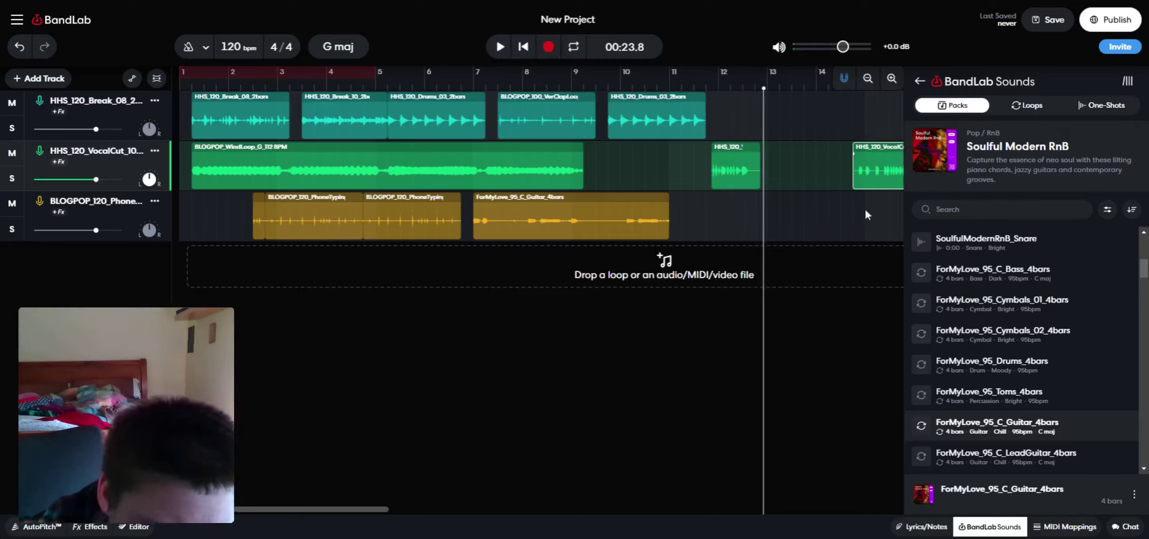
# Audition the ForMyLove_95_Drums_4bars and ForMyLove_95_C_LeadGuitar_4bars loops
pyautogui.click(967, 378)
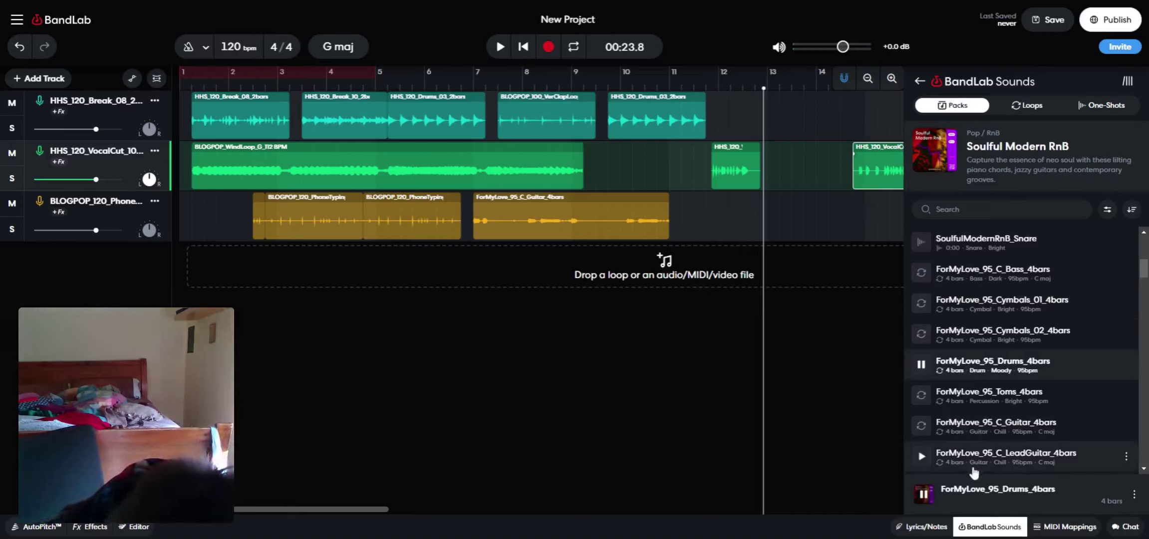
pyautogui.click(937, 469)
pyautogui.scroll(-2, 937, 454)
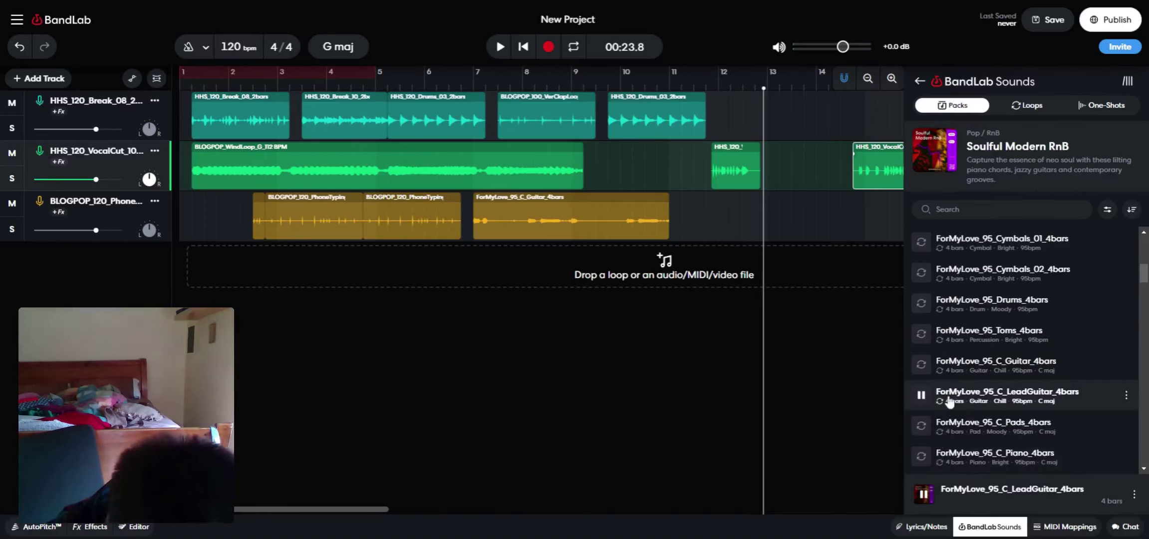
# Add ForMyLove_95_C_LeadGuitar_4bars over the third track's guitar clip end, and relocate it directly after WindLoop on the second track, shifting the short vocal cut to bar 13
pyautogui.moveTo(955, 402); pyautogui.dragTo(671, 194)
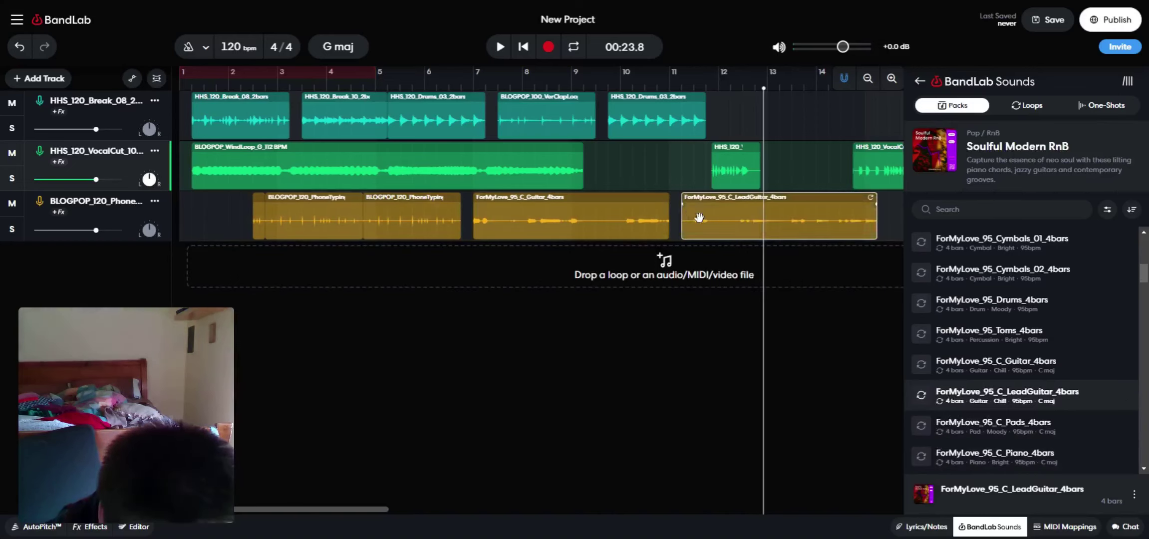
pyautogui.moveTo(743, 202); pyautogui.dragTo(678, 228)
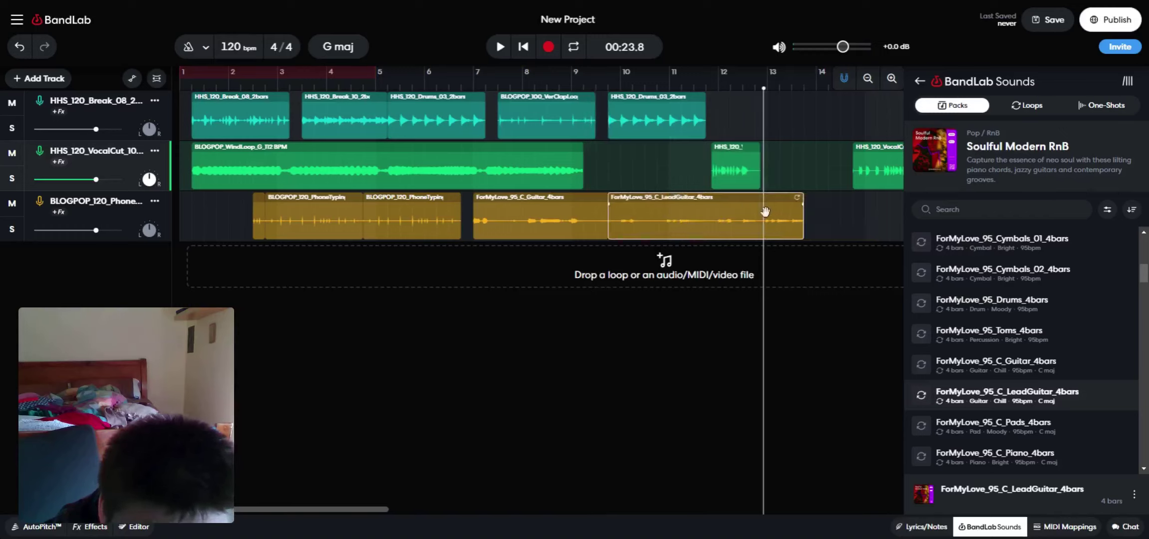
pyautogui.moveTo(765, 171); pyautogui.dragTo(796, 179)
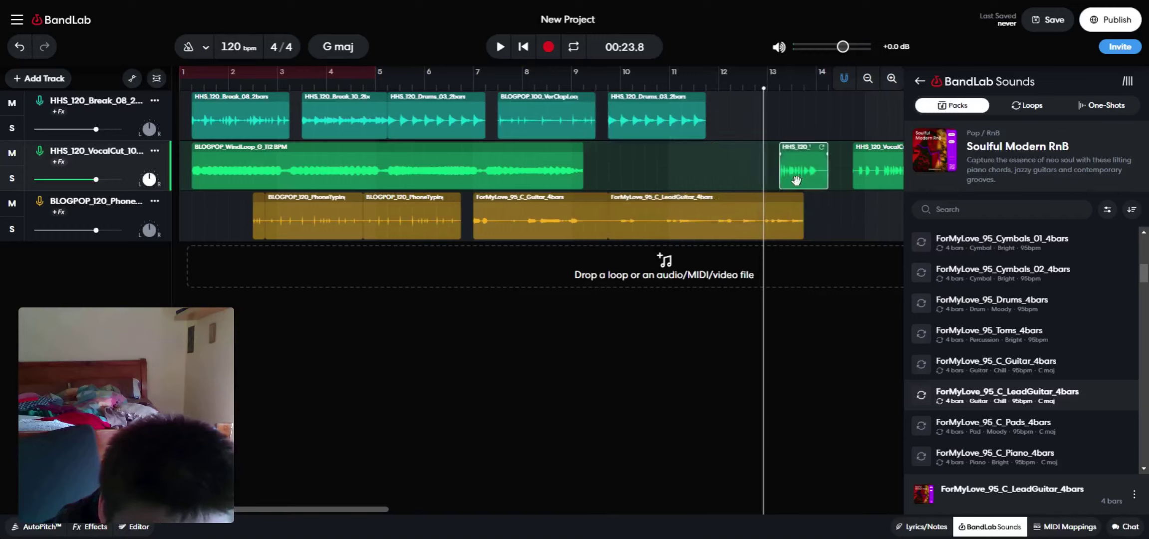
pyautogui.moveTo(745, 215); pyautogui.dragTo(696, 178)
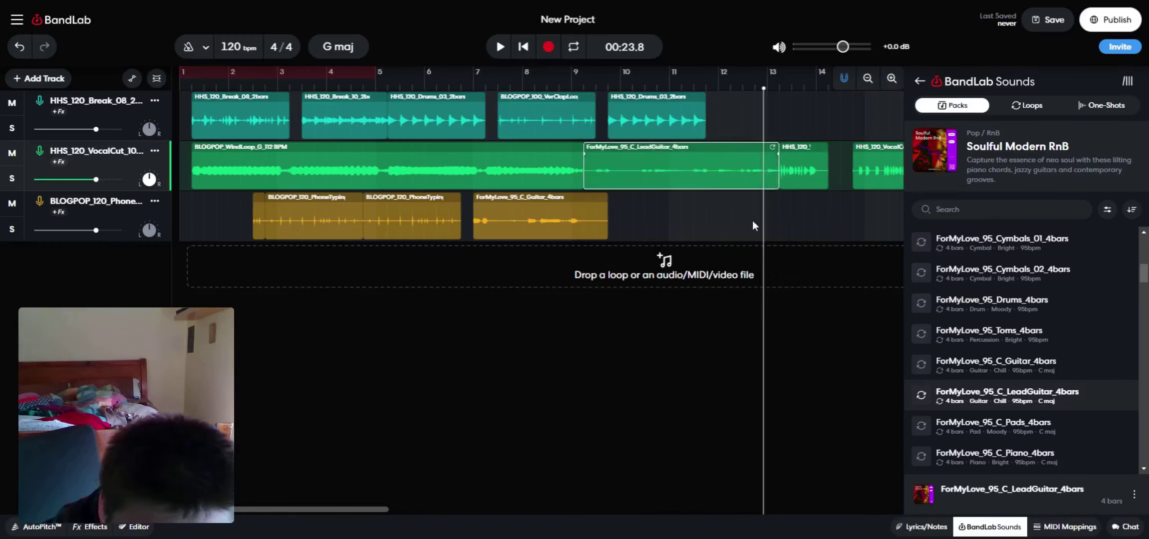
# Space out the vocal cuts on the second track, with the short one in bar 13 and the longer one early in bar 15
pyautogui.moveTo(797, 176); pyautogui.dragTo(906, 180)
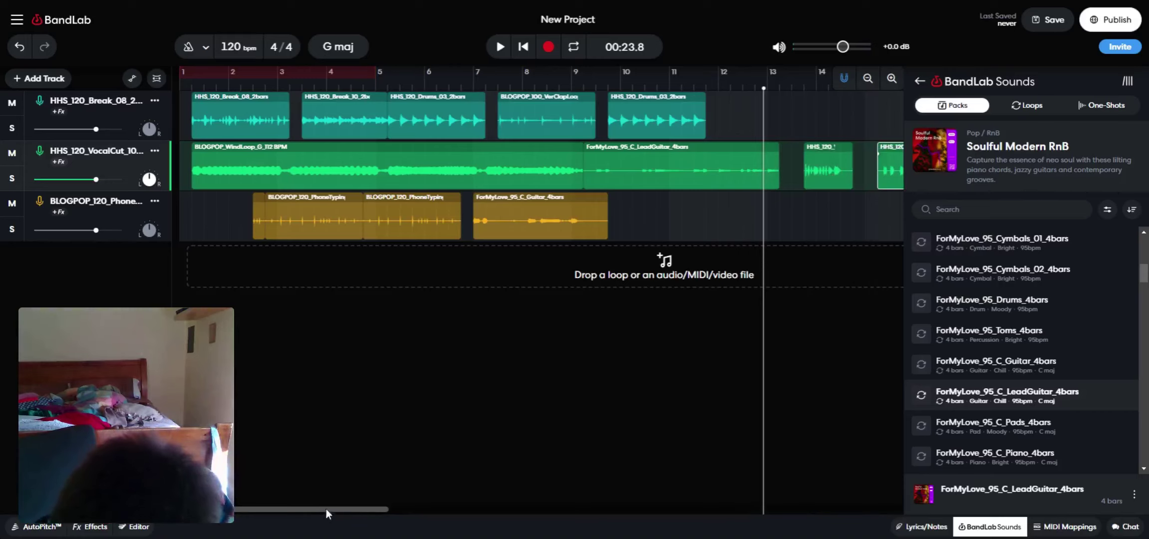
pyautogui.moveTo(326, 510); pyautogui.dragTo(381, 503)
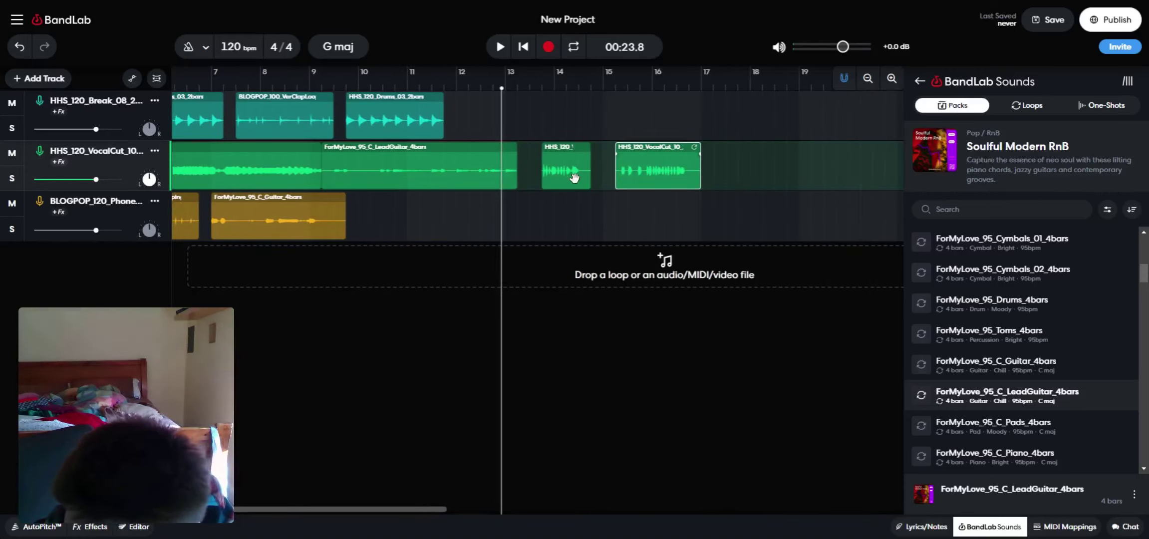
pyautogui.moveTo(575, 178); pyautogui.dragTo(557, 185)
# Copy the last HHS_120_Drums_03_2bars clip and place the duplicate on the first track late in bar 11, just after the original
pyautogui.click(410, 125)
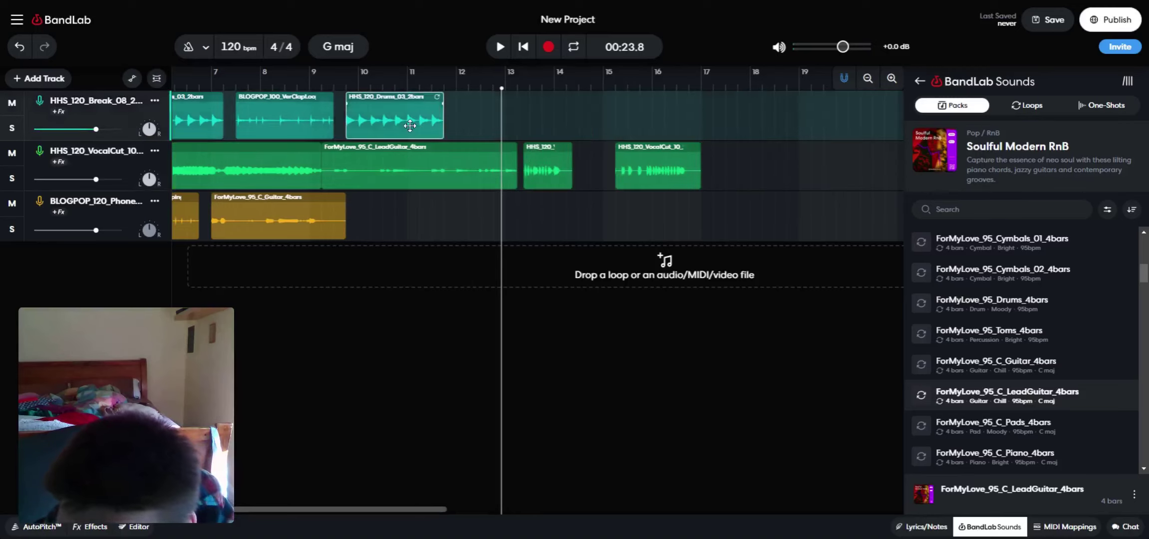
pyautogui.rightClick(409, 126)
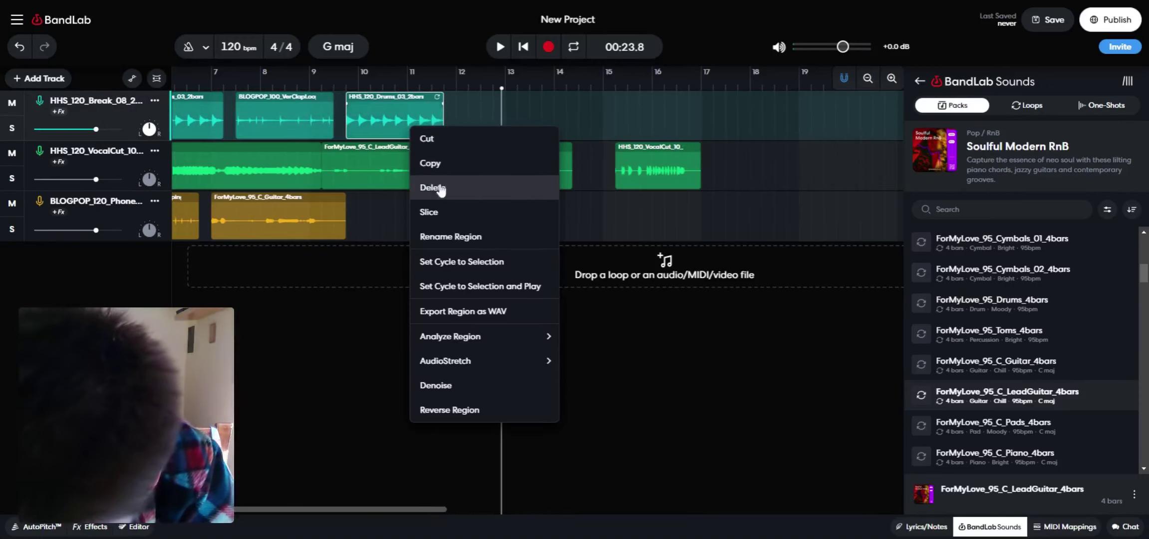
pyautogui.click(431, 162)
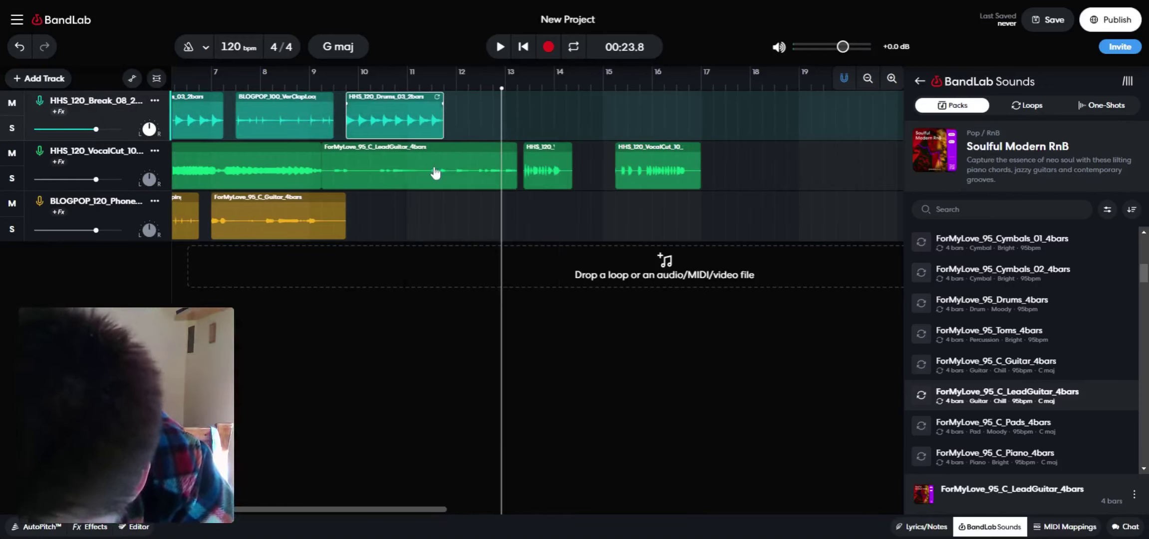
pyautogui.click(478, 115)
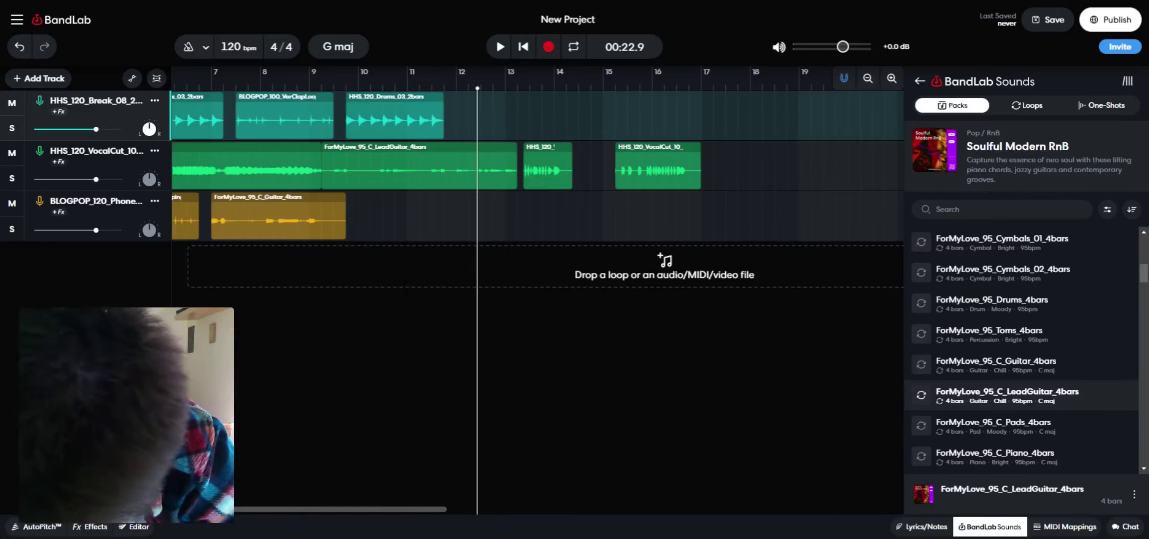
pyautogui.rightClick(494, 110)
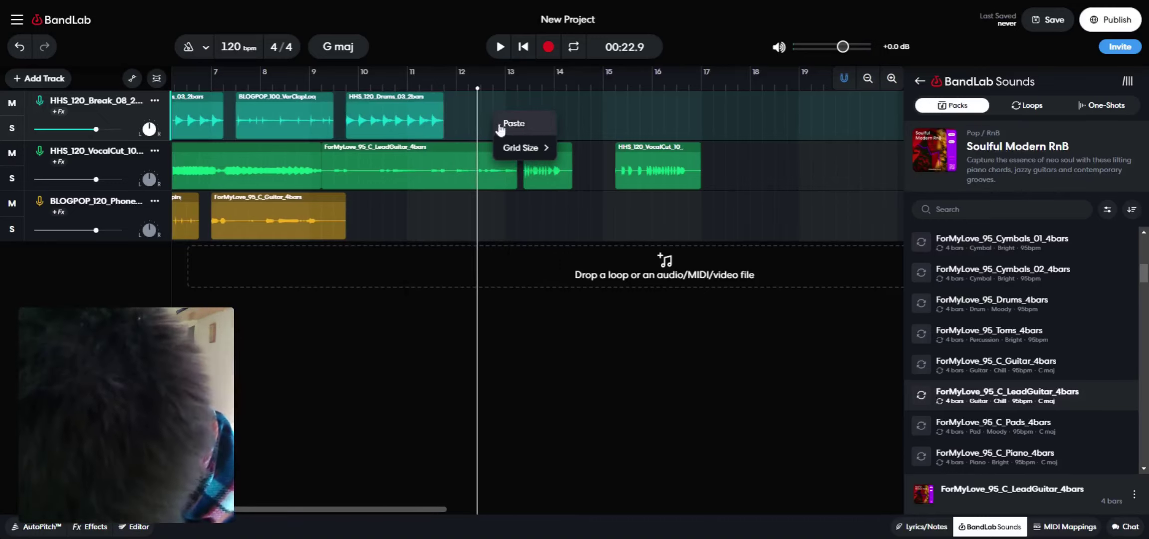
pyautogui.click(510, 124)
pyautogui.moveTo(511, 117); pyautogui.dragTo(488, 130)
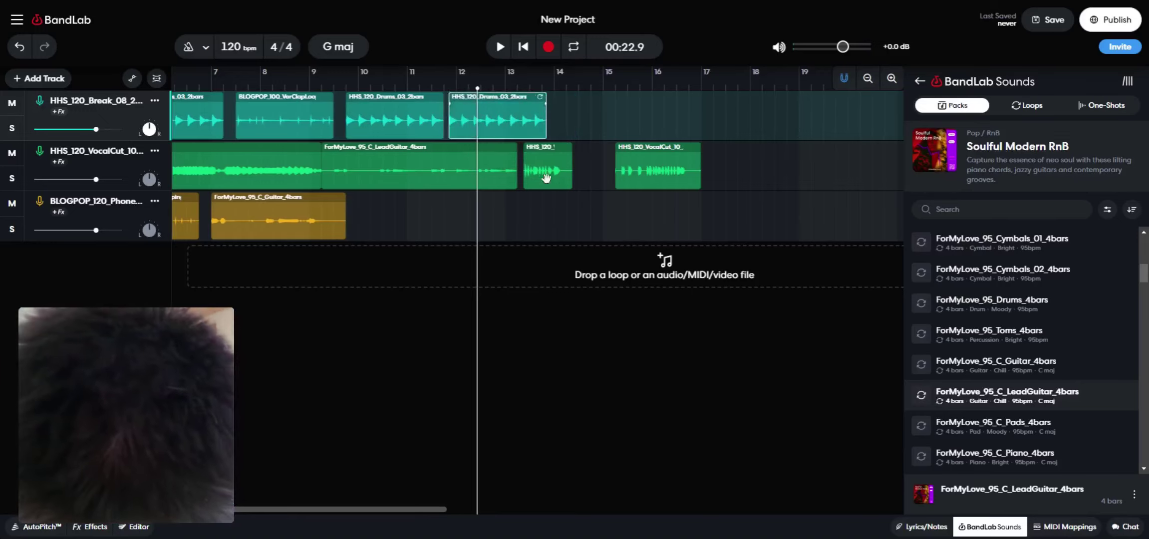
# Move the short vocal cut to bar 14 and the longer one to midway through bar 18, and play the arrangement from the beginning
pyautogui.moveTo(545, 173); pyautogui.dragTo(577, 171)
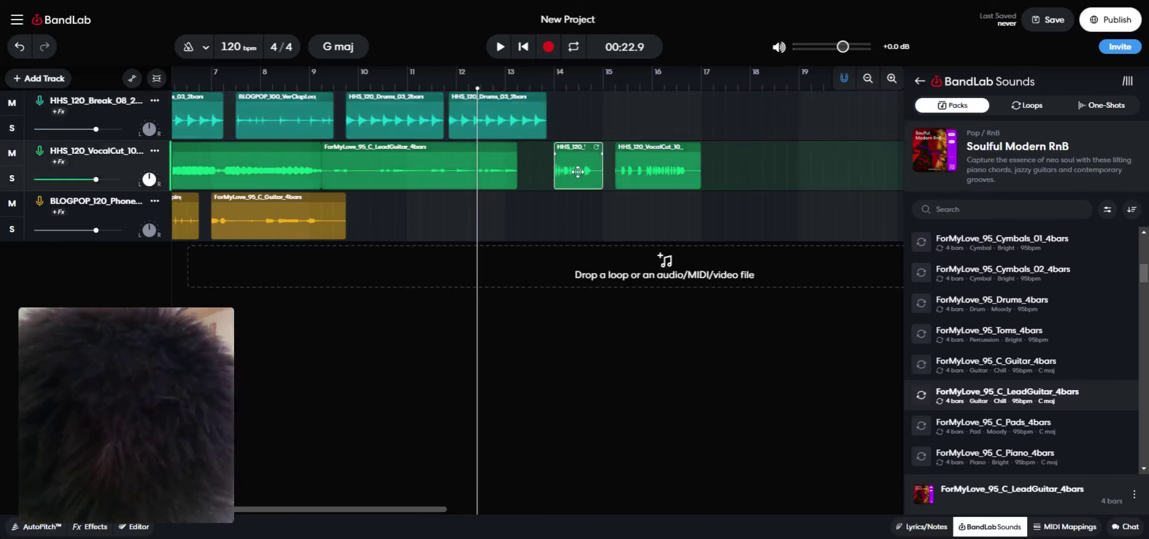
pyautogui.moveTo(645, 182); pyautogui.dragTo(791, 184)
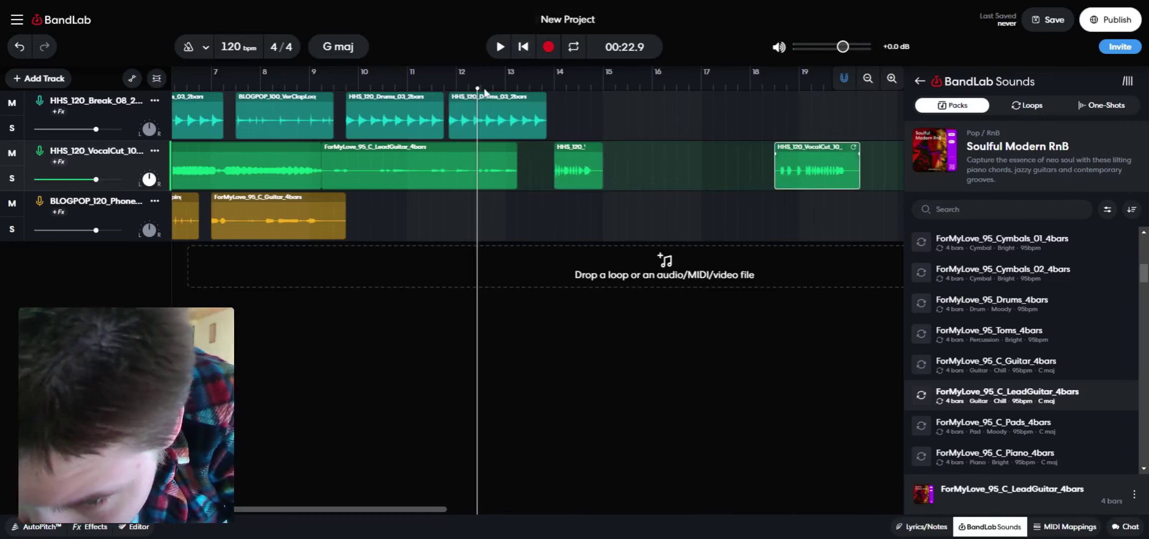
pyautogui.moveTo(484, 91); pyautogui.dragTo(108, 61)
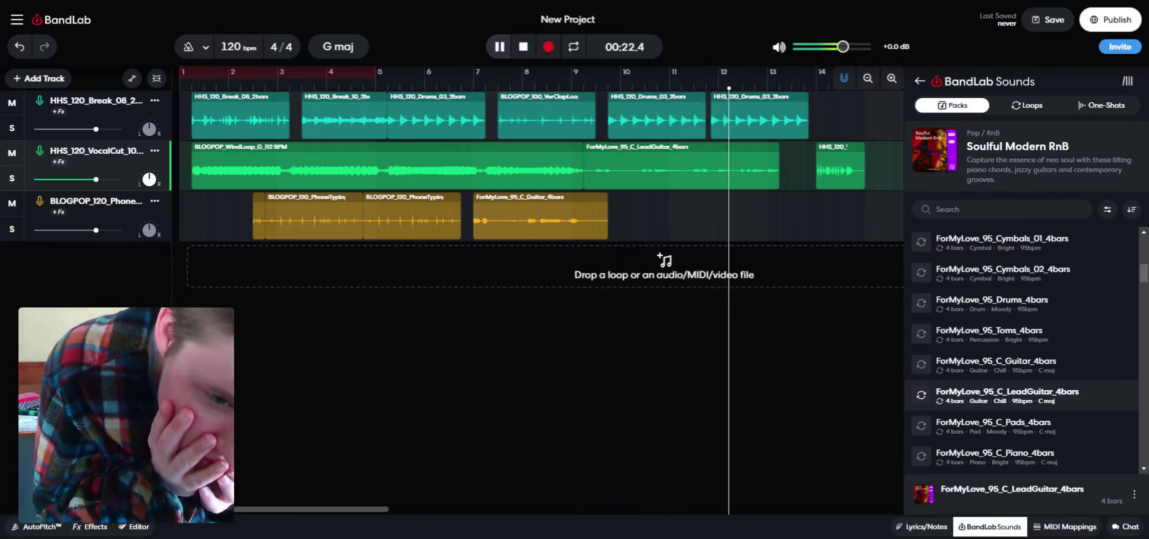
pyautogui.click(499, 46)
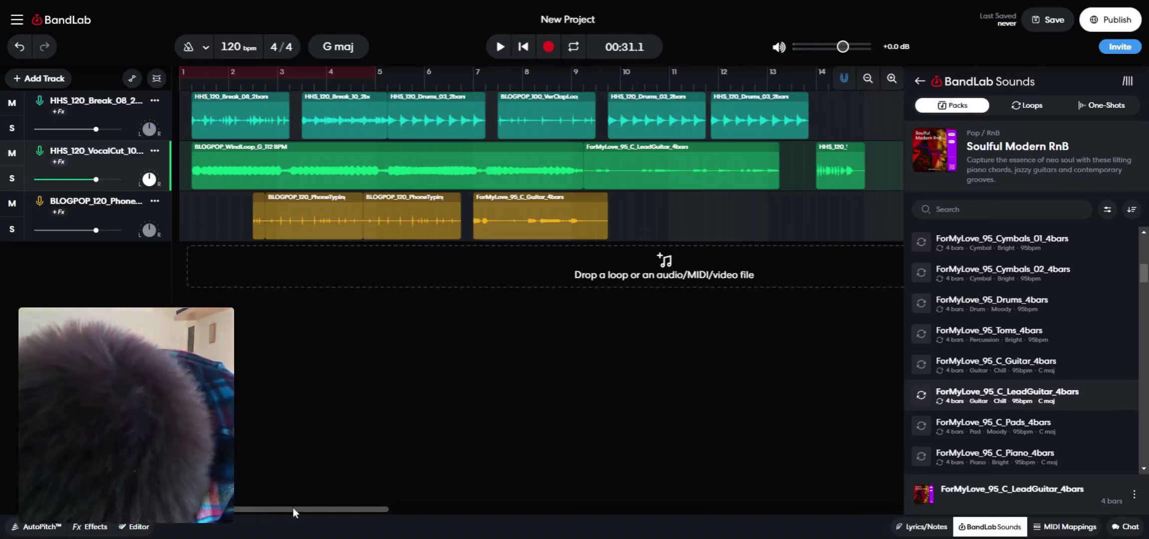
# Audition the Gratitude_95_Drums_4bars, Gratitude_95_Cymbals_02_4bars and Gratitude_95_Em_Guitar_4bars loops
pyautogui.hscroll(5, 293, 507)
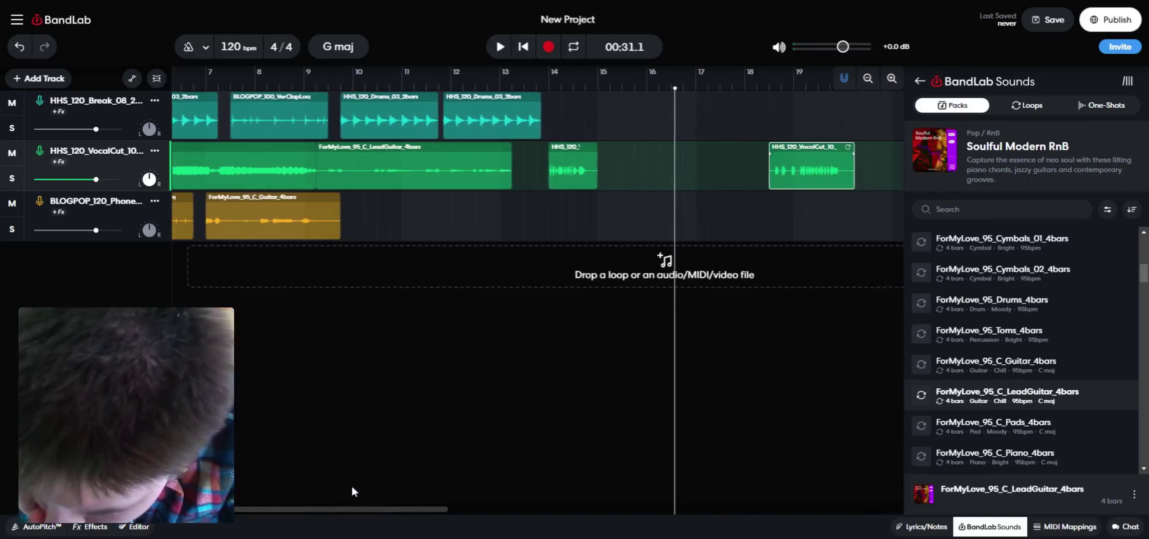
pyautogui.hscroll(2, 356, 491)
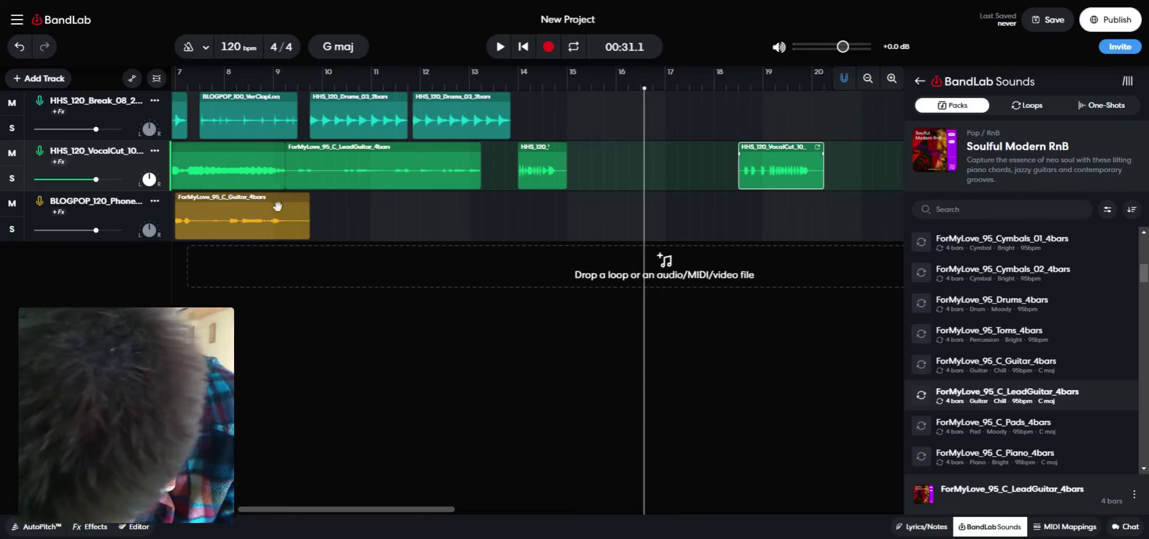
pyautogui.click(252, 230)
pyautogui.rightClick(251, 230)
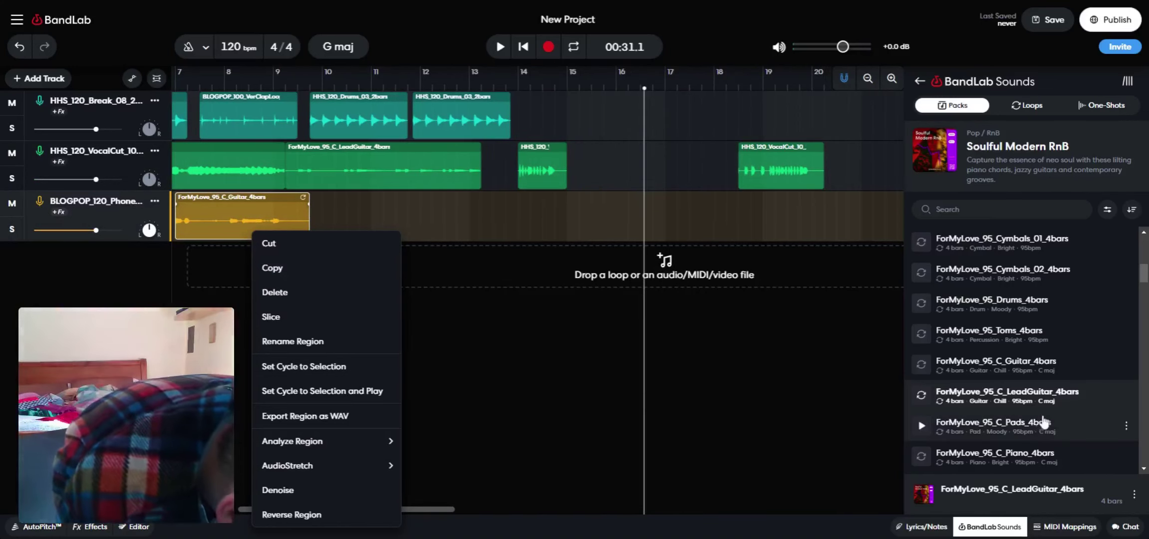
pyautogui.scroll(-3, 1017, 407)
pyautogui.click(986, 395)
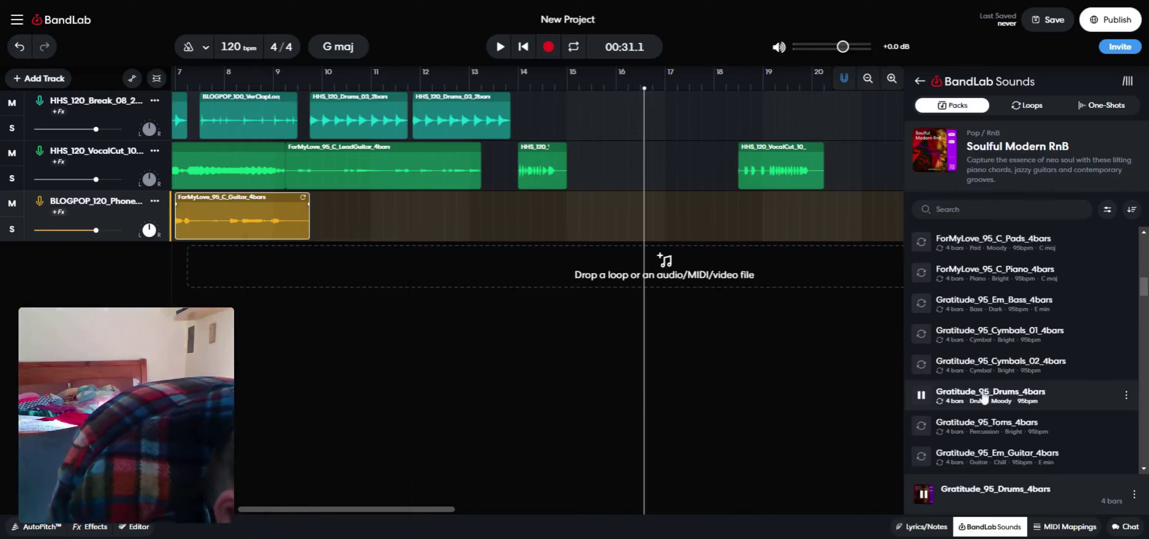
pyautogui.click(996, 367)
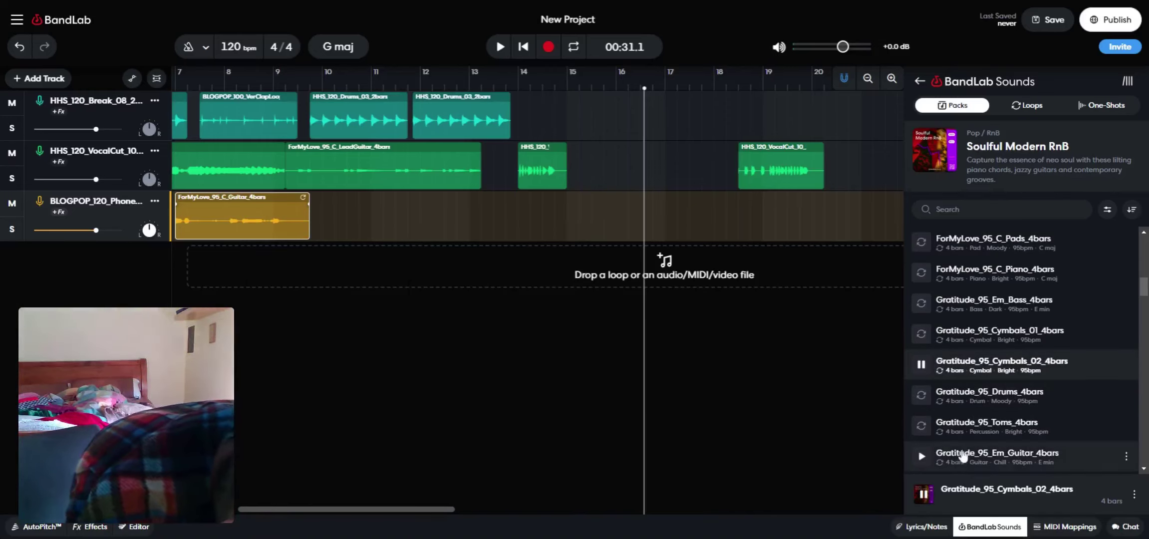
pyautogui.click(963, 453)
pyautogui.scroll(-2, 962, 450)
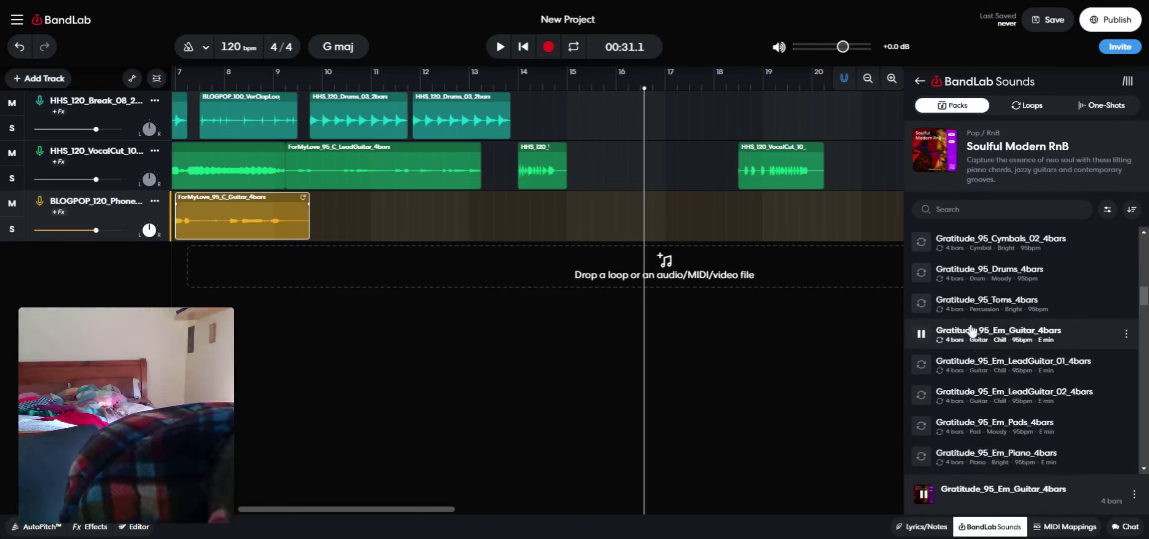
# Place Gratitude_95_Em_Guitar_4bars on the third track at bar 15 and move the longer vocal cut on the second track to early in bar 20
pyautogui.moveTo(969, 340); pyautogui.dragTo(614, 205)
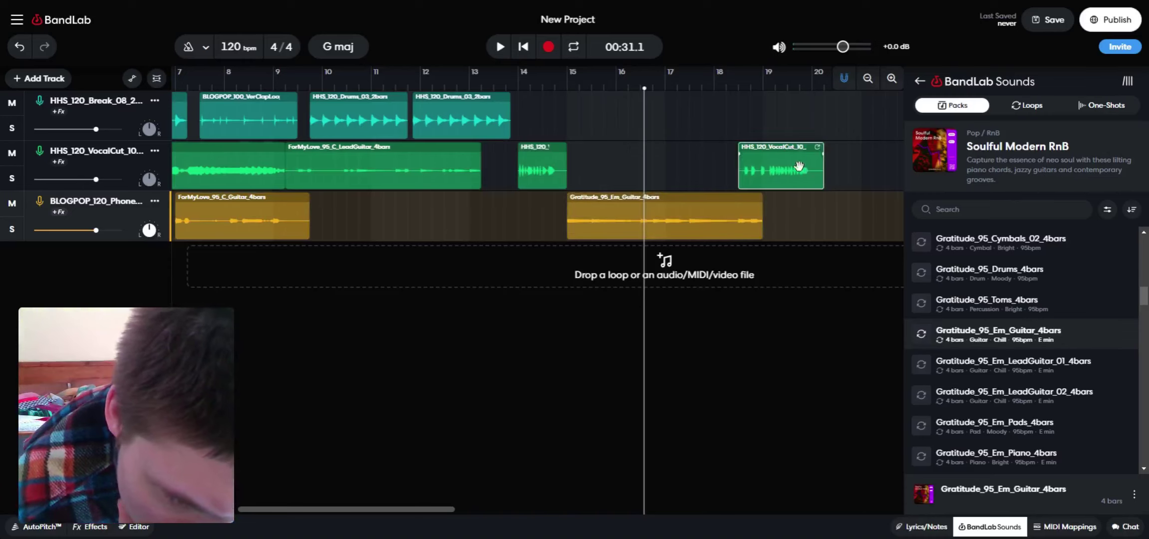
pyautogui.moveTo(800, 175); pyautogui.dragTo(891, 182)
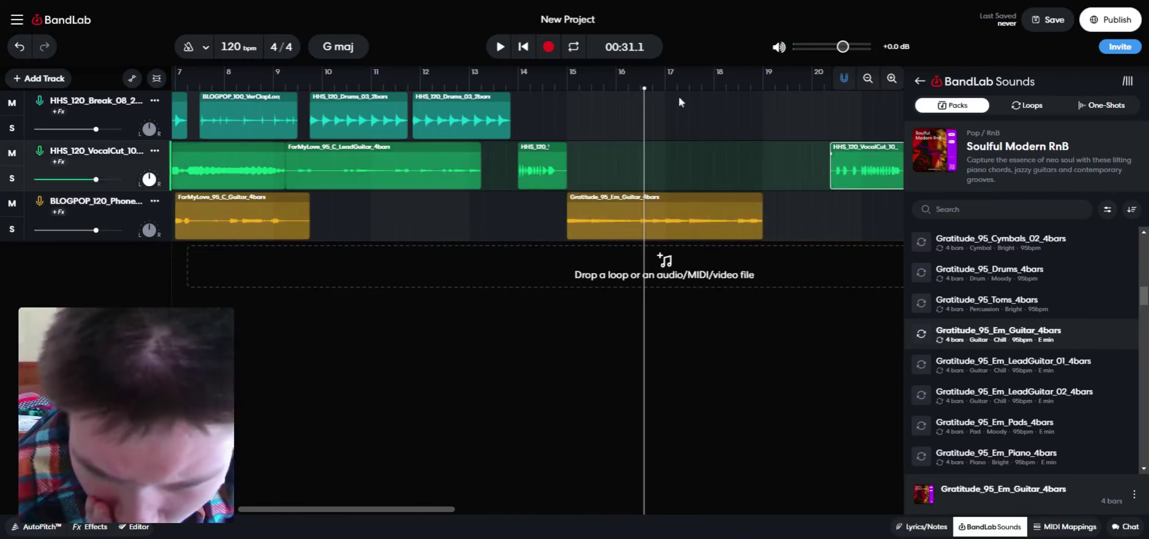
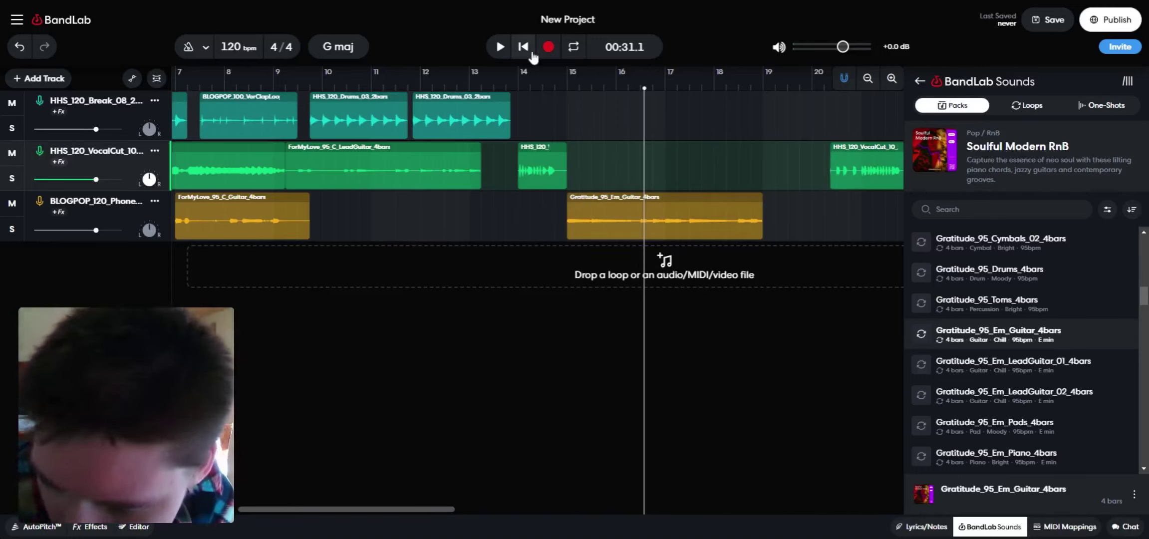
# Copy the ForMyLove_95_C_LeadGuitar_4bars clip and place the duplicate on the second track early in bar 15
pyautogui.rightClick(402, 179)
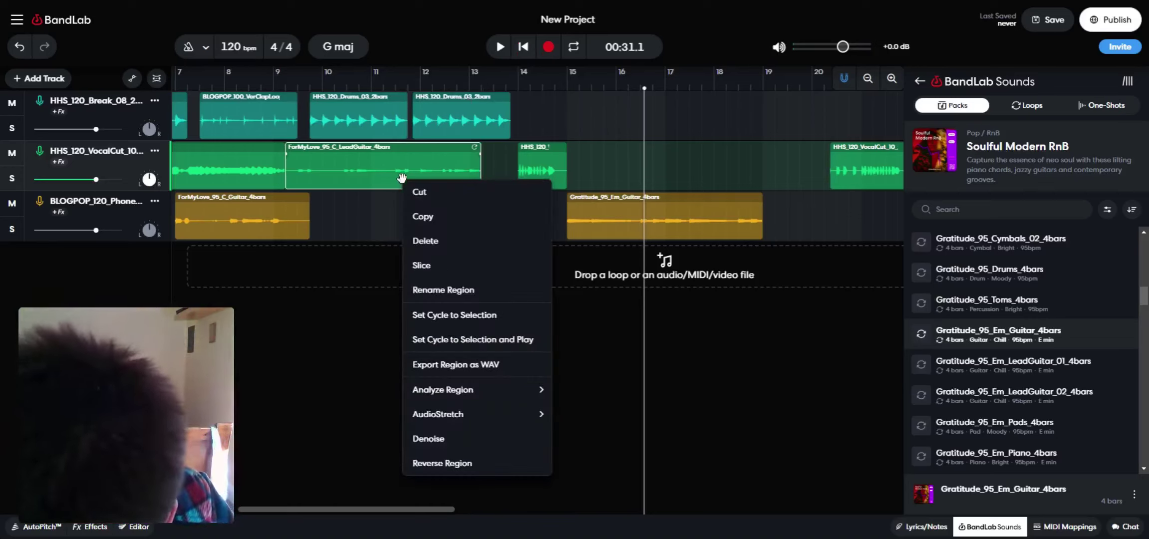
pyautogui.click(443, 222)
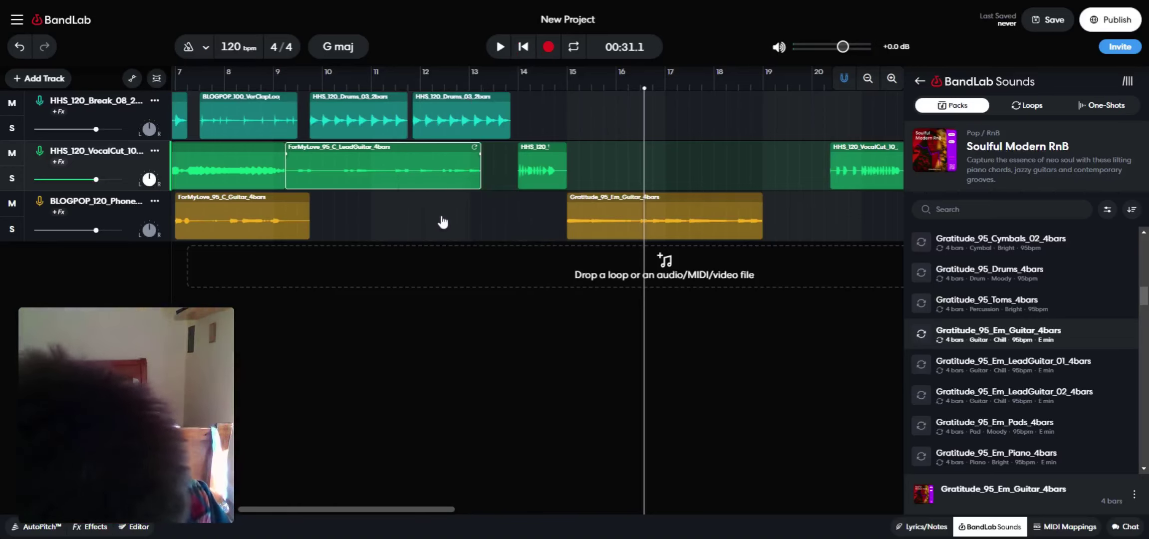
pyautogui.rightClick(668, 167)
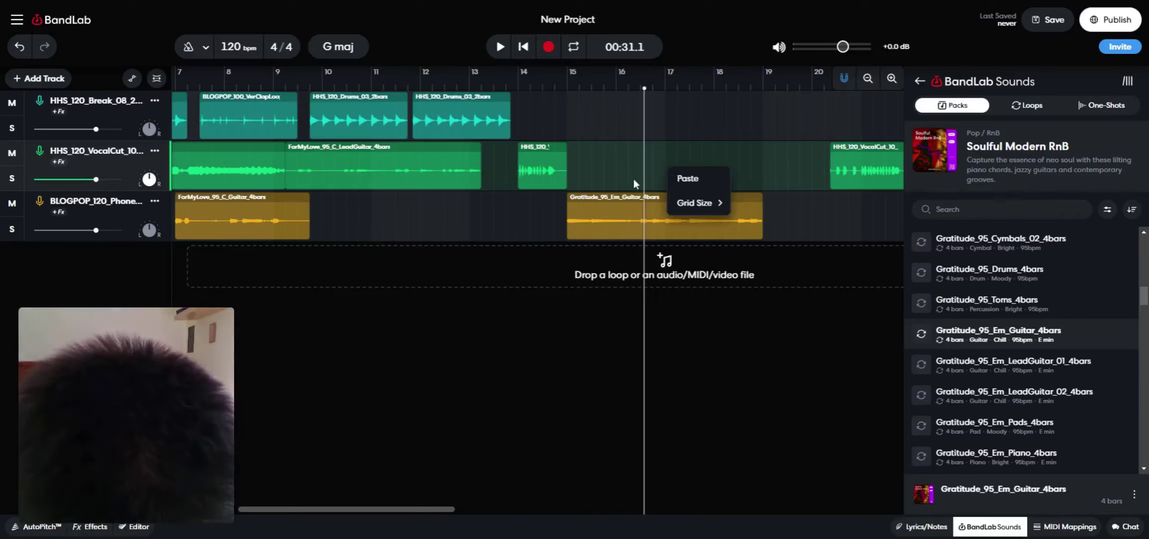
pyautogui.click(693, 179)
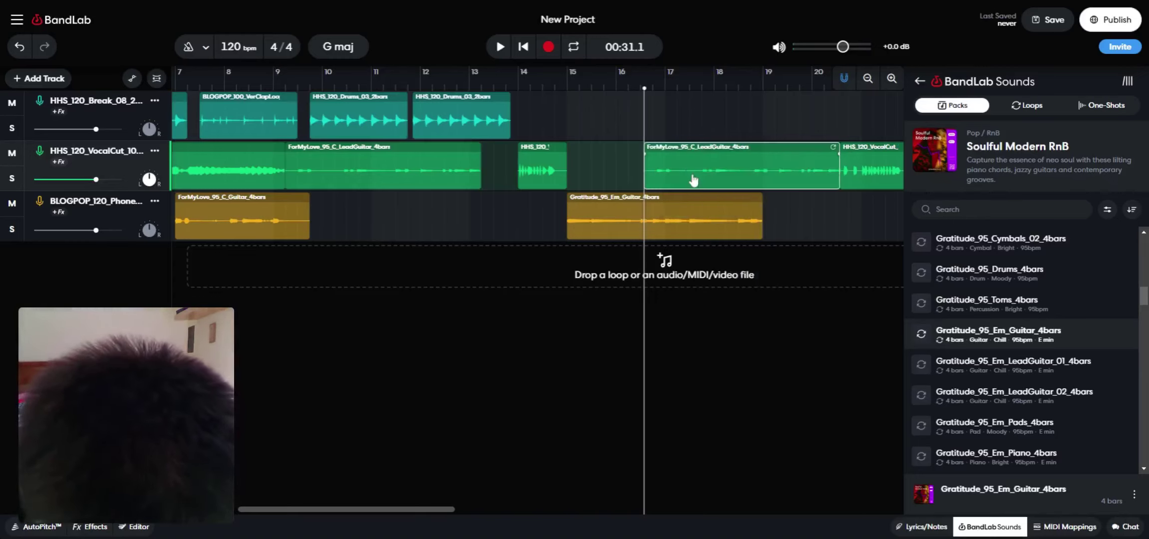
pyautogui.moveTo(691, 168); pyautogui.dragTo(630, 154)
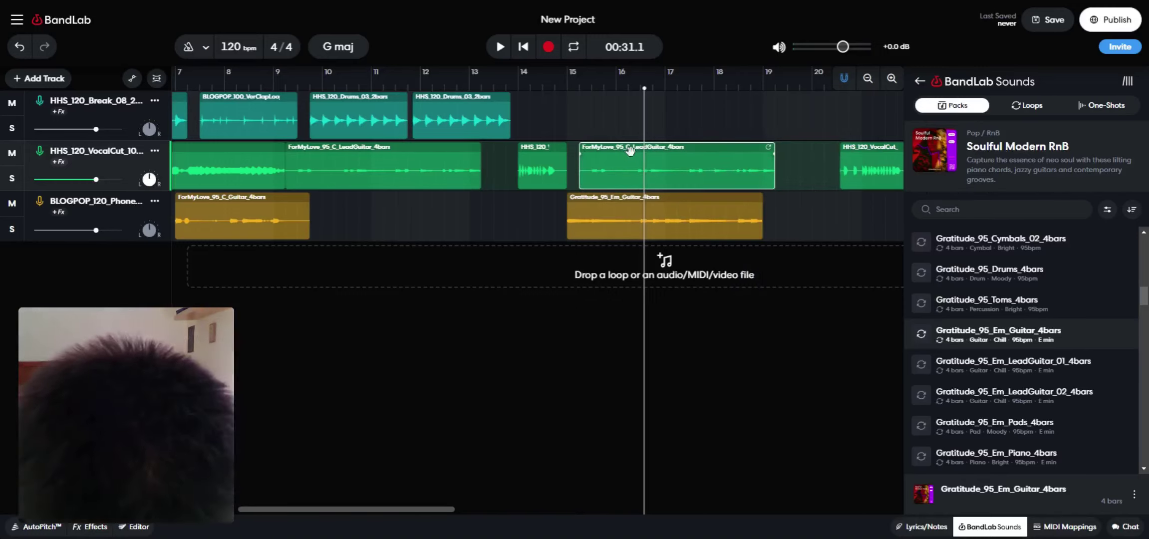
# Delete the second HHS_120_Drums_03_2bars clip, starting late in bar 11, from the first track
pyautogui.click(479, 127)
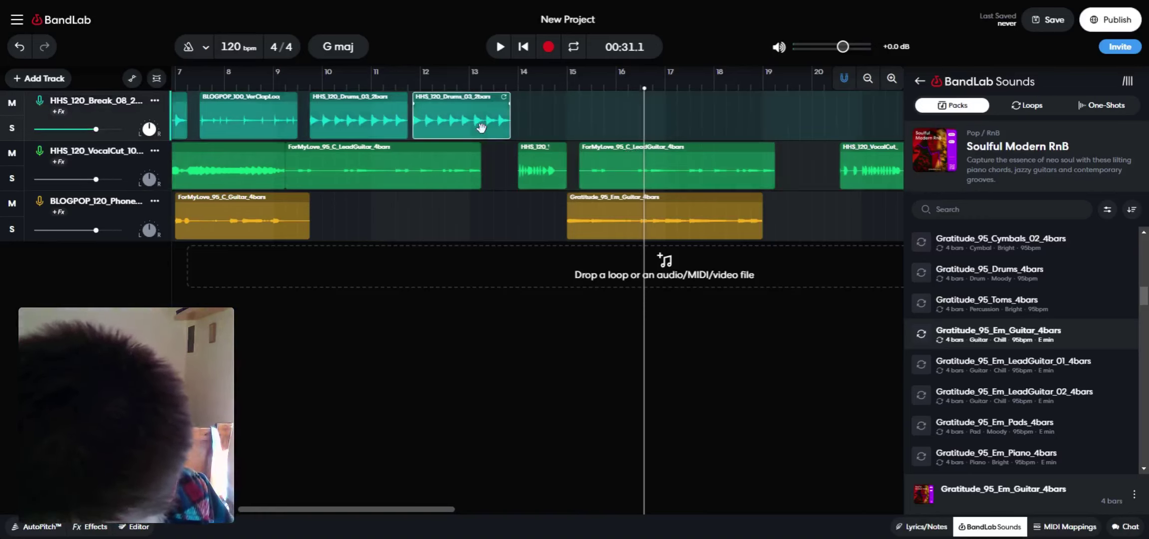
pyautogui.rightClick(480, 128)
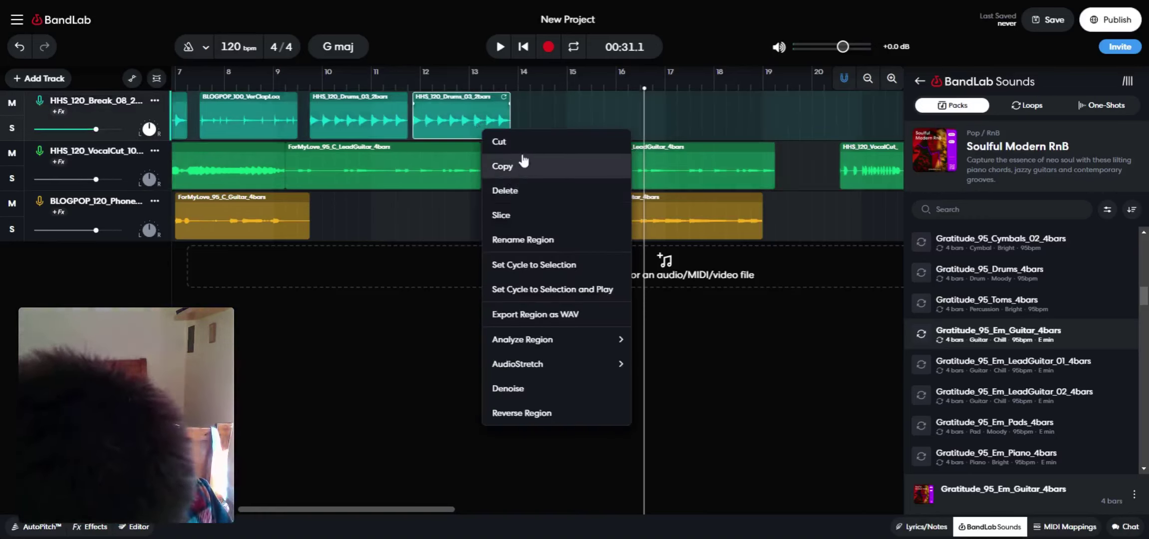
pyautogui.click(504, 191)
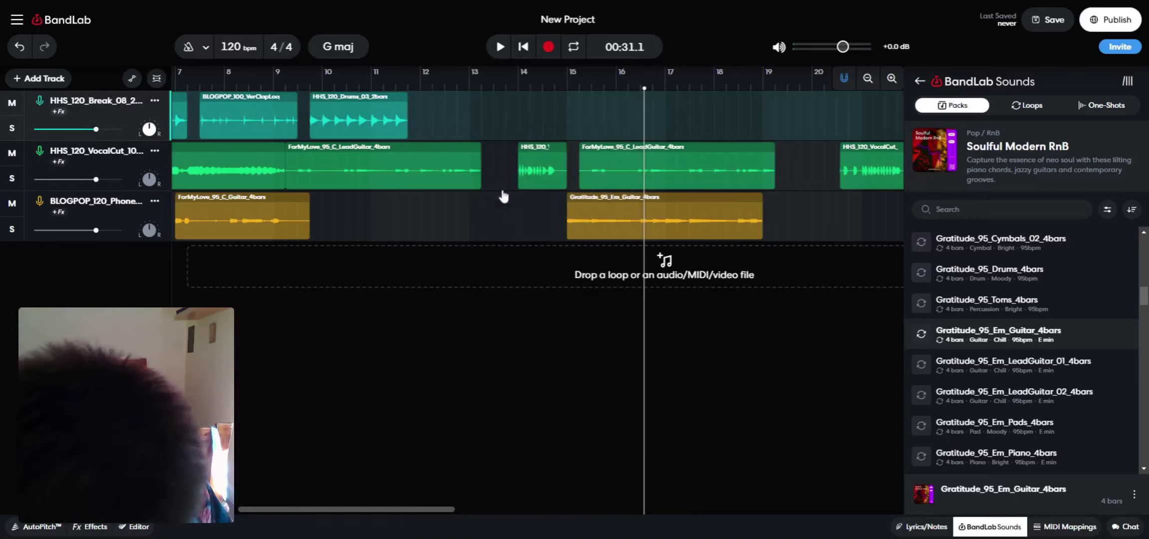
# Paste the copied lead guitar clip on the first track, move it to just before bar 15, and play back the section from the playhead
pyautogui.rightClick(698, 120)
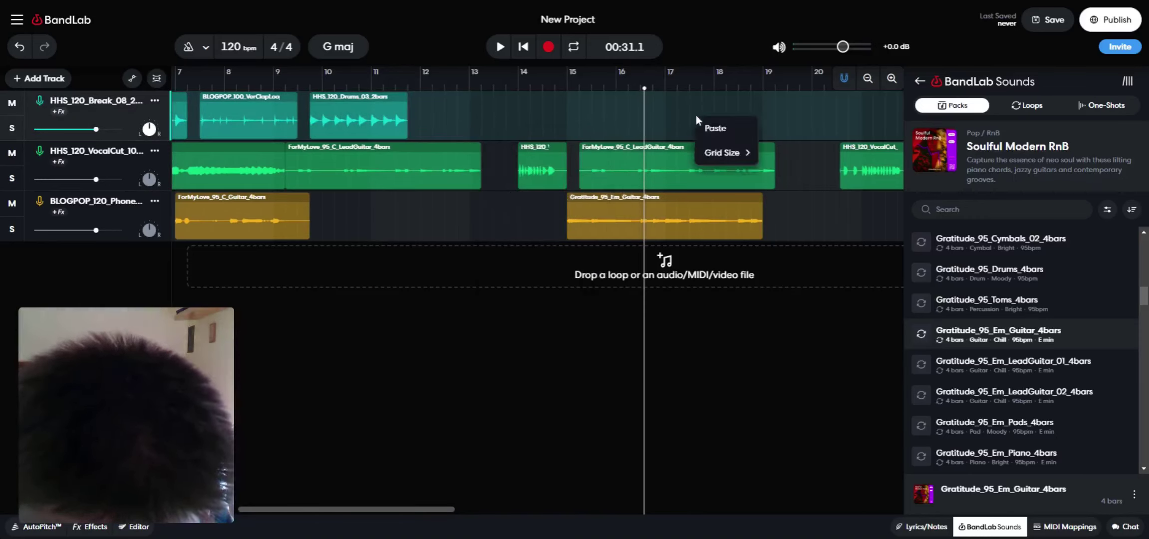
pyautogui.click(715, 128)
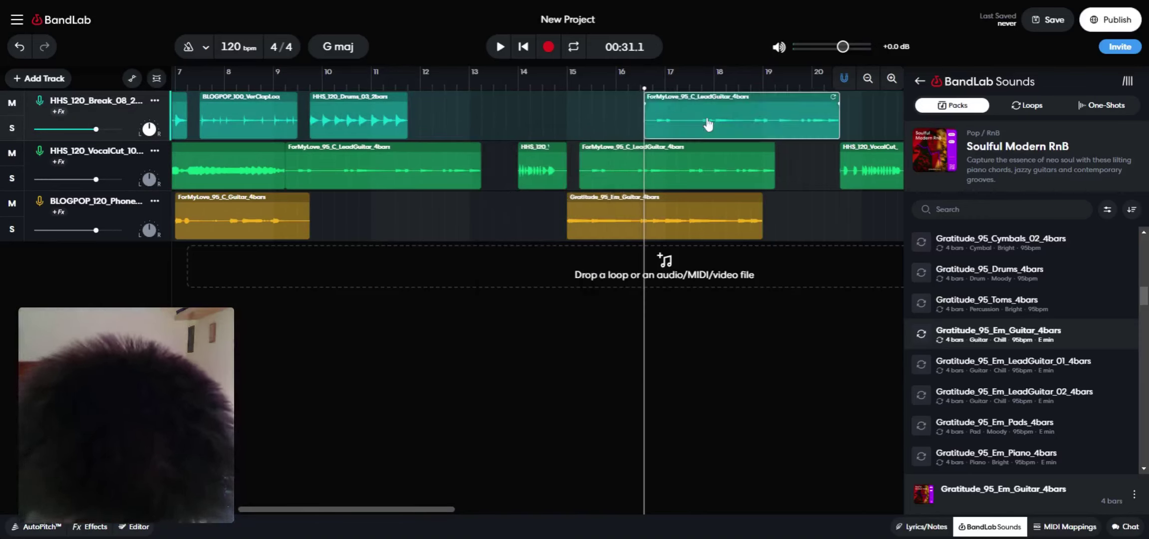
pyautogui.moveTo(705, 117); pyautogui.dragTo(624, 124)
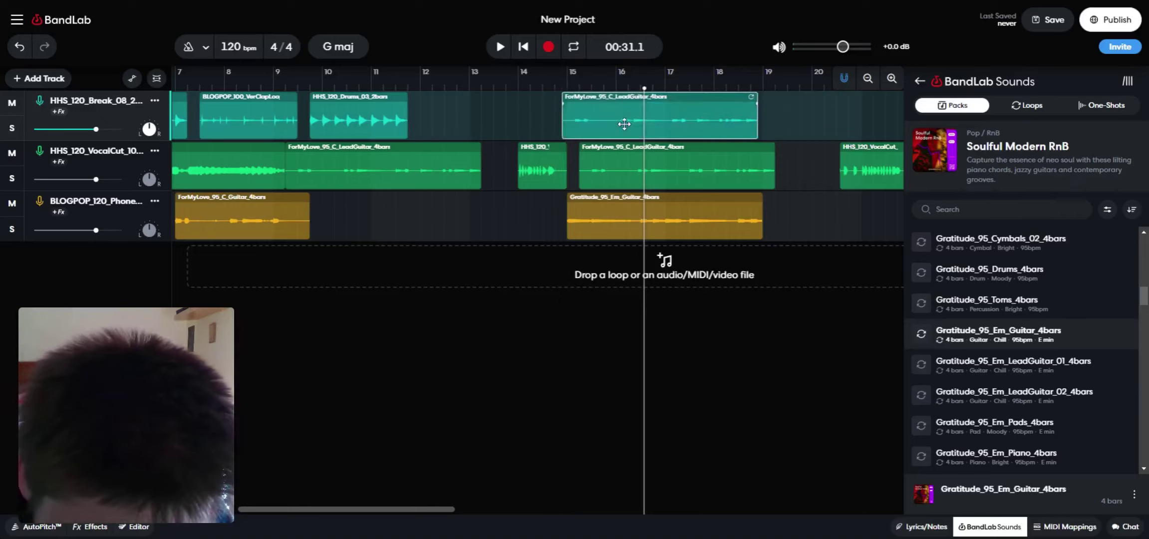
pyautogui.click(498, 48)
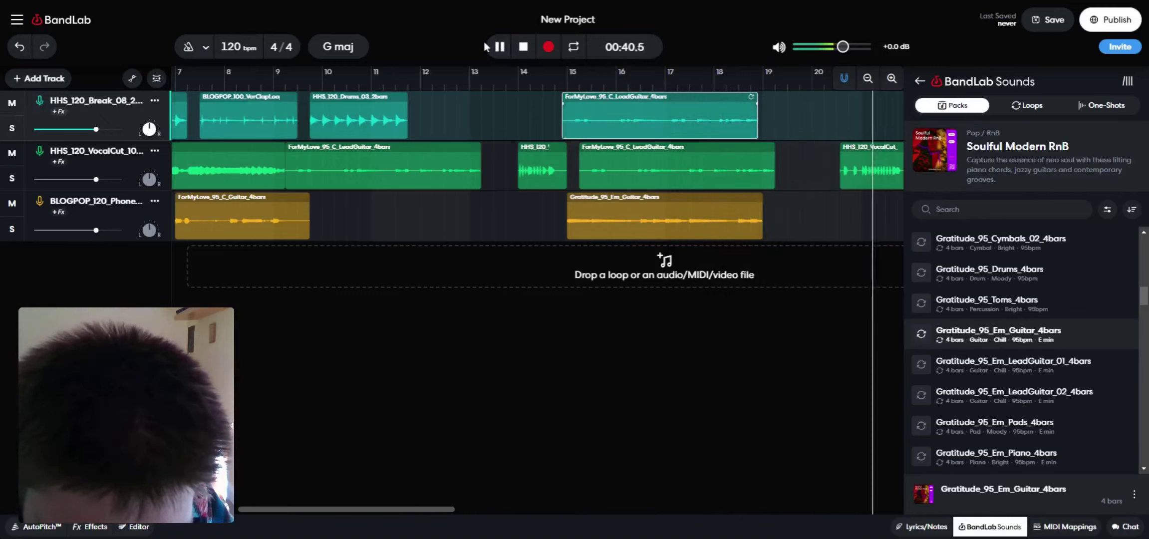
pyautogui.click(501, 47)
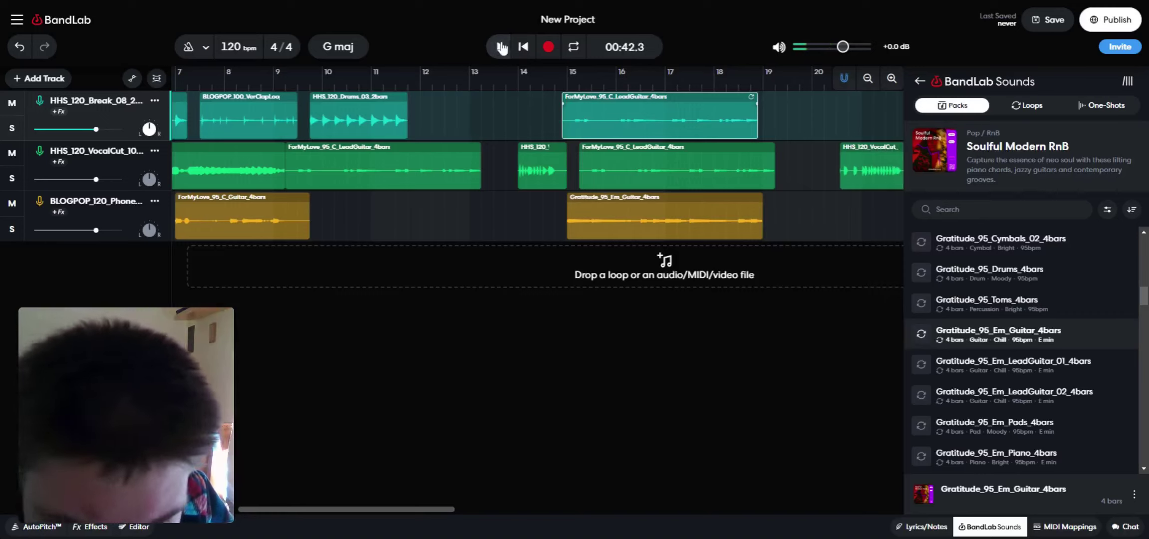
# Delete the duplicate ForMyLove_95_C_LeadGuitar_4bars clip in bar 15 of the second track
pyautogui.click(670, 180)
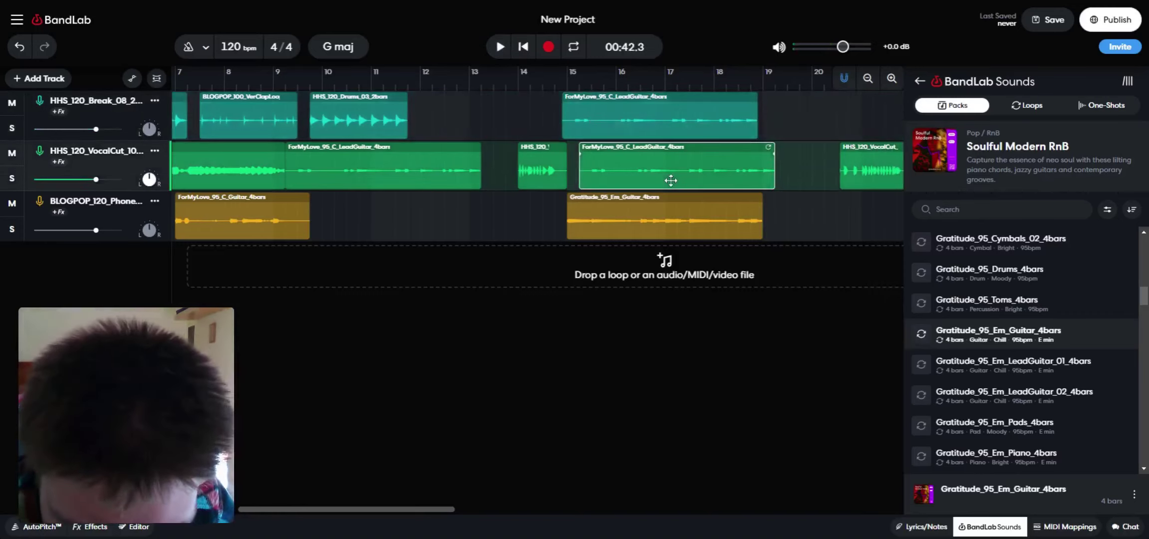
pyautogui.rightClick(670, 180)
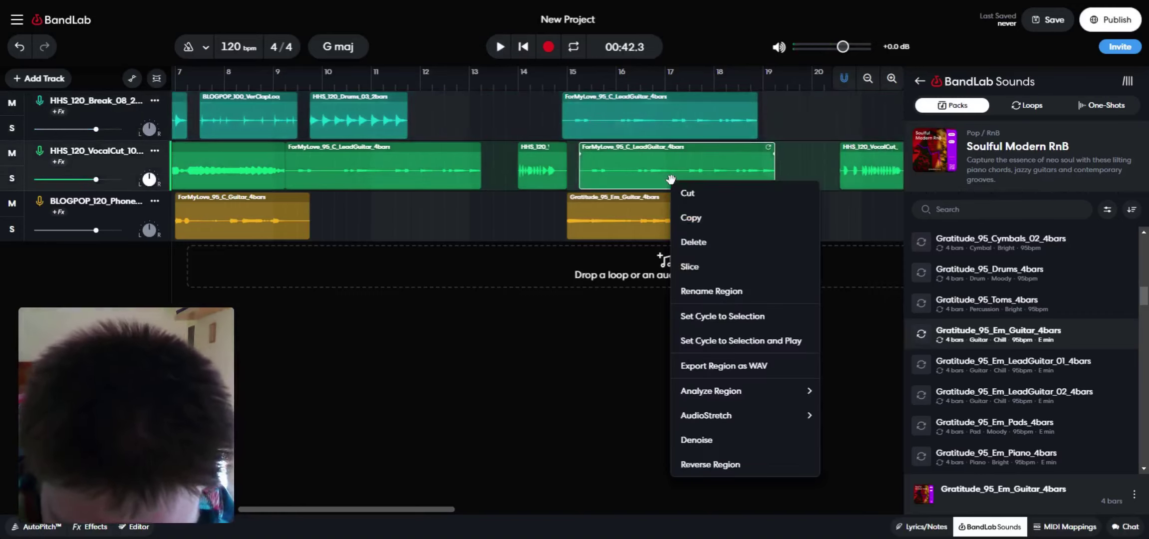
pyautogui.click(707, 252)
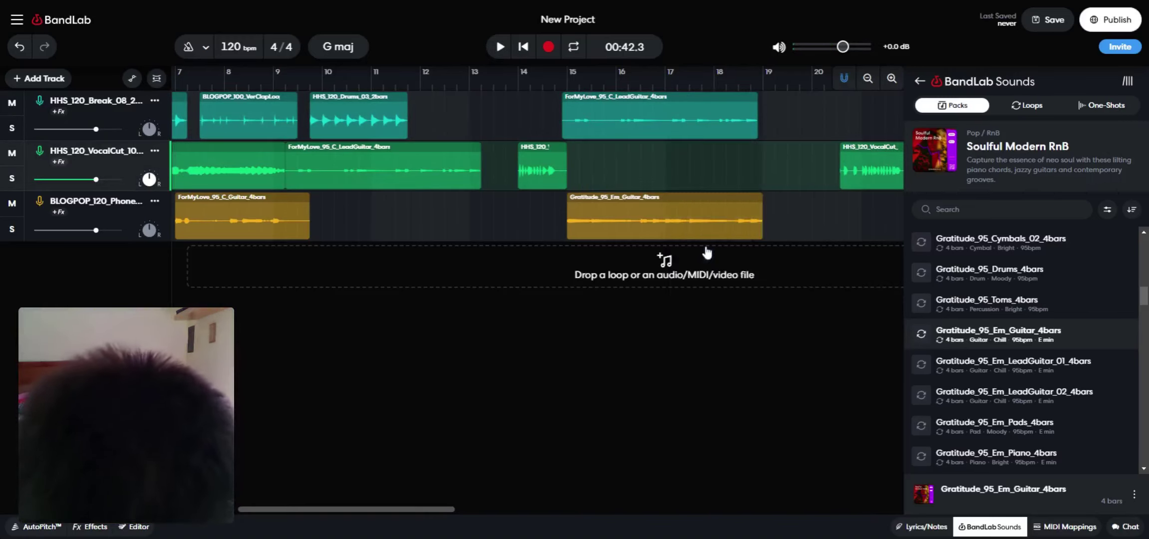
# Audition the LoveHarder_95_Bm_LeadGuitar_4bars, OpenLetters_95_F#m_Bass_4bars, OpenLetters_95_F#m_Guitar_4bars, OutWithTheOld_95_D_Bass_4bars and ForMyLove_95_Cymbals_02_4bars loops
pyautogui.scroll(-4, 913, 330)
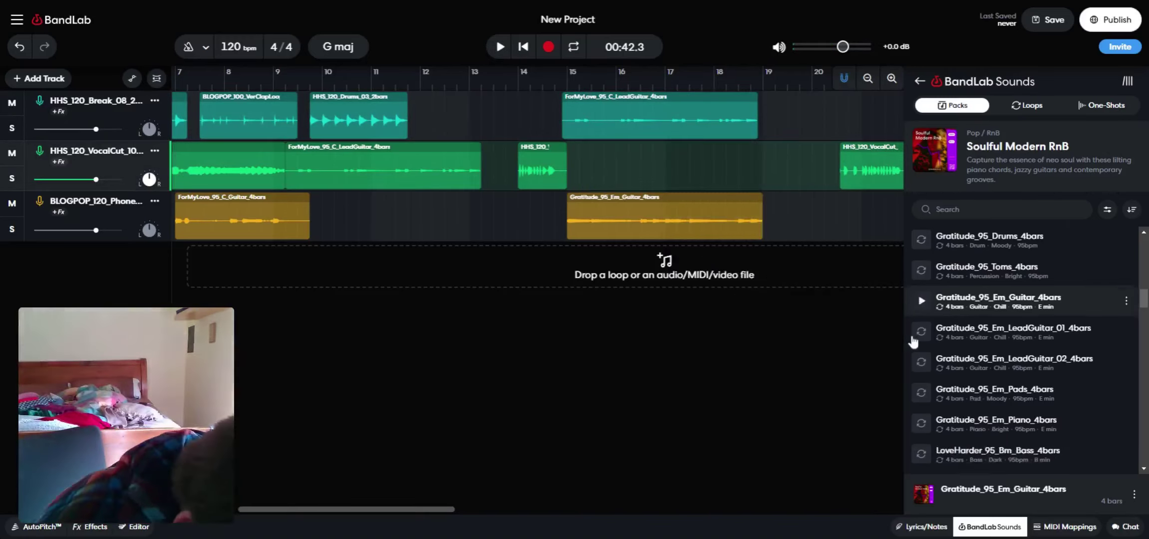
pyautogui.click(922, 457)
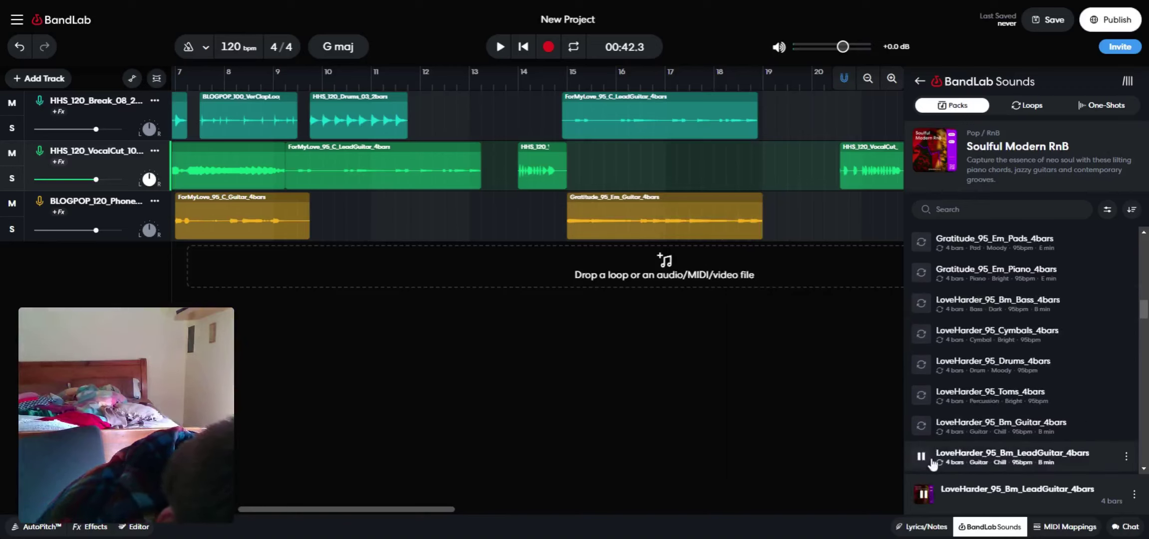
pyautogui.scroll(-3, 933, 464)
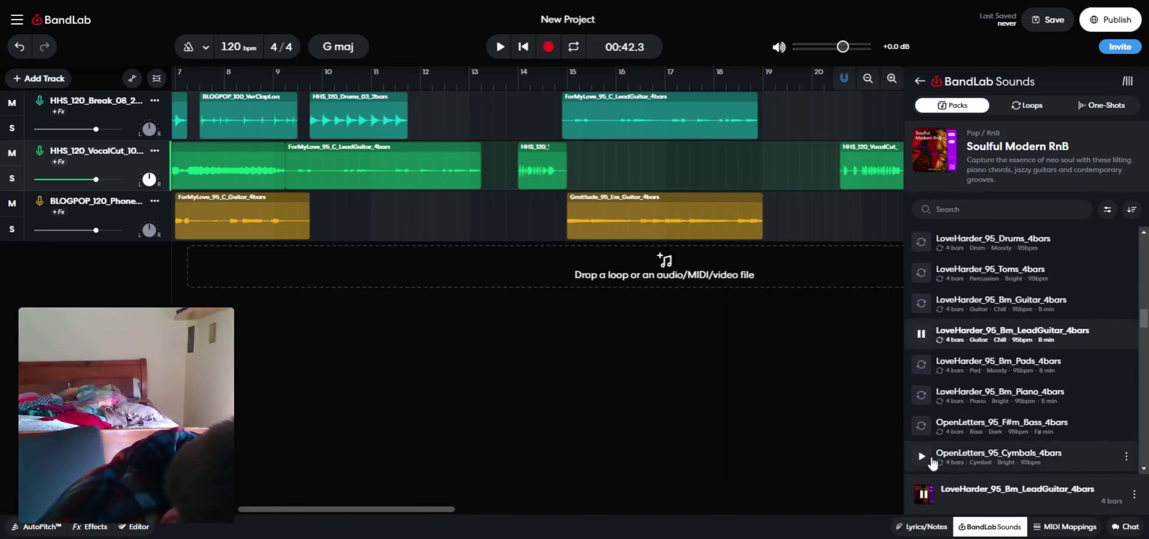
pyautogui.click(931, 435)
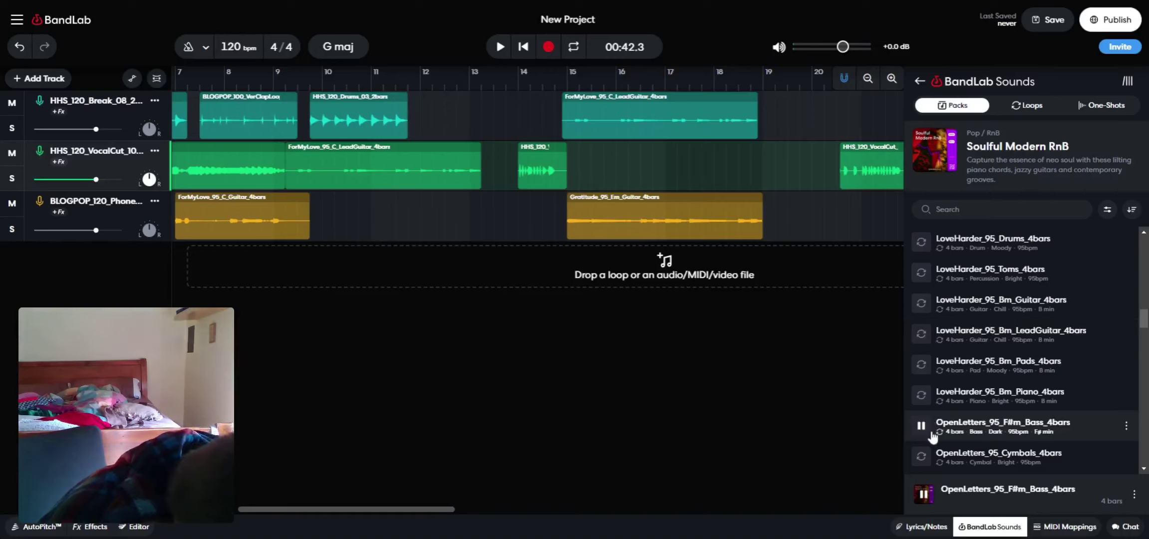
pyautogui.scroll(-3, 932, 435)
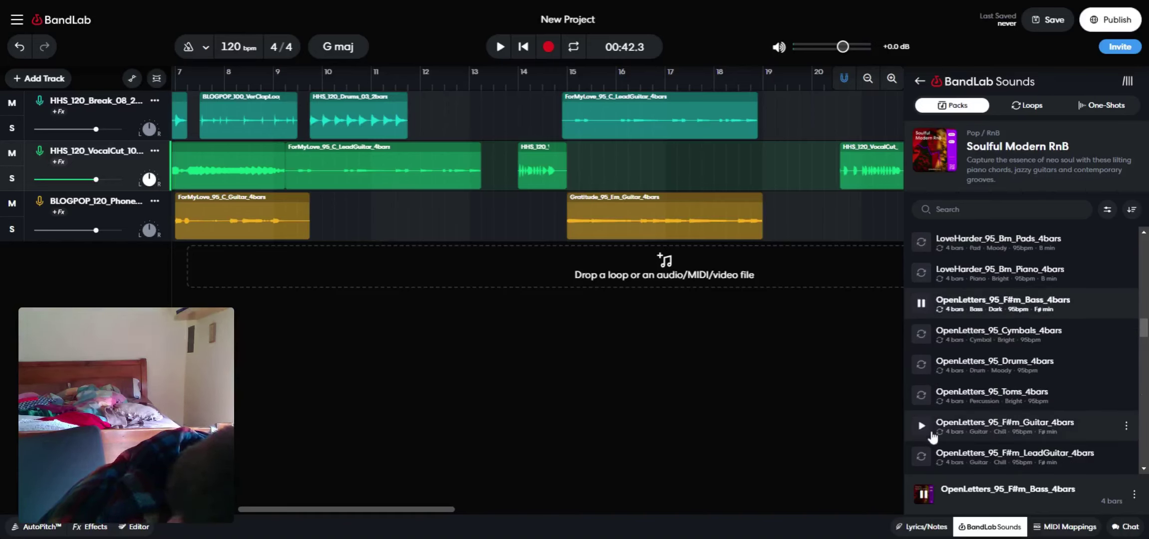
pyautogui.click(922, 426)
pyautogui.scroll(-3, 932, 437)
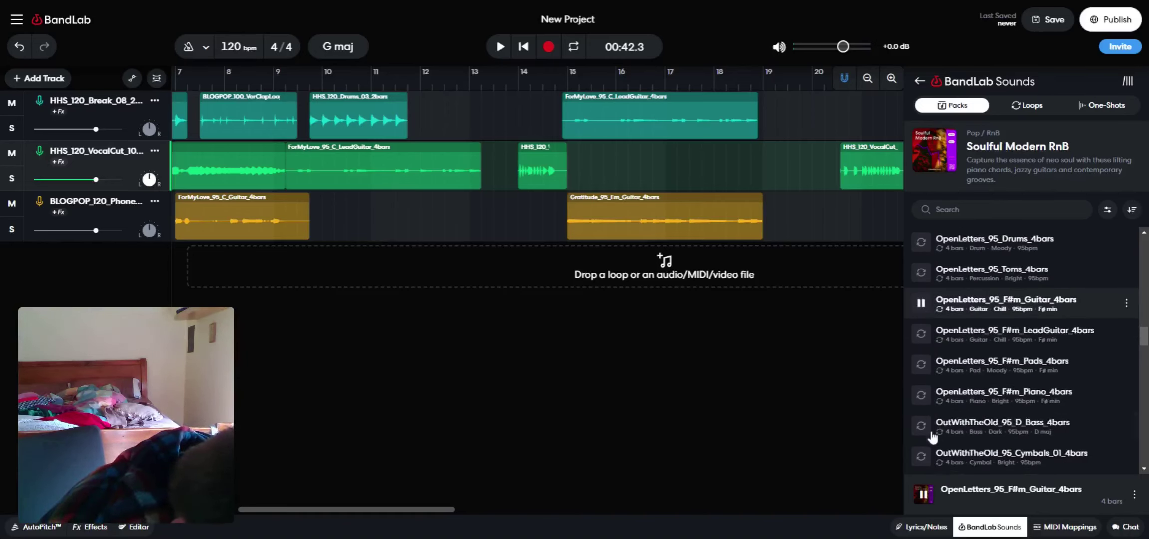
pyautogui.click(921, 425)
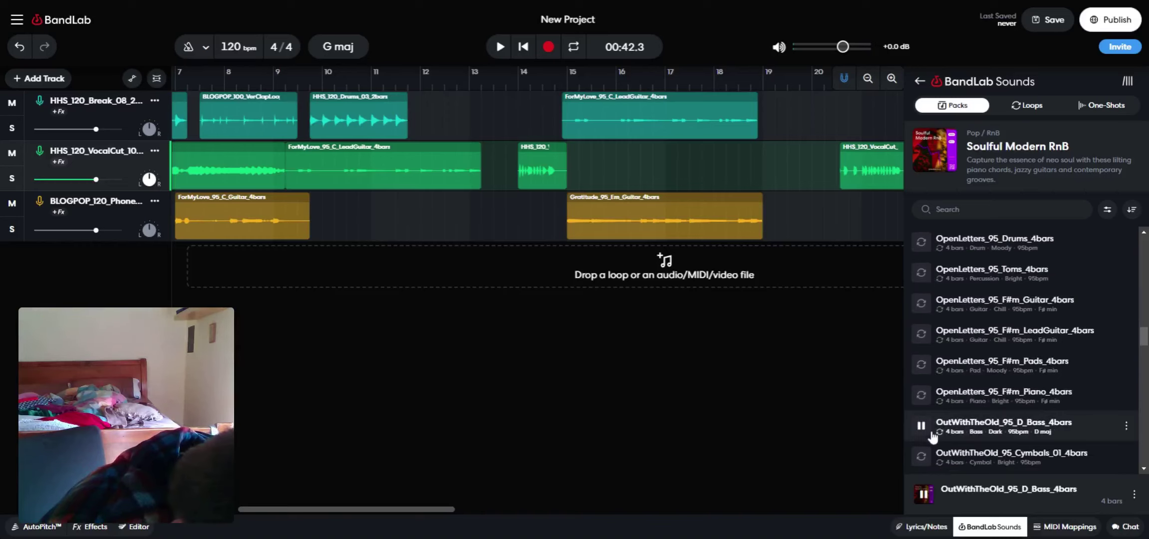
pyautogui.scroll(10, 931, 436)
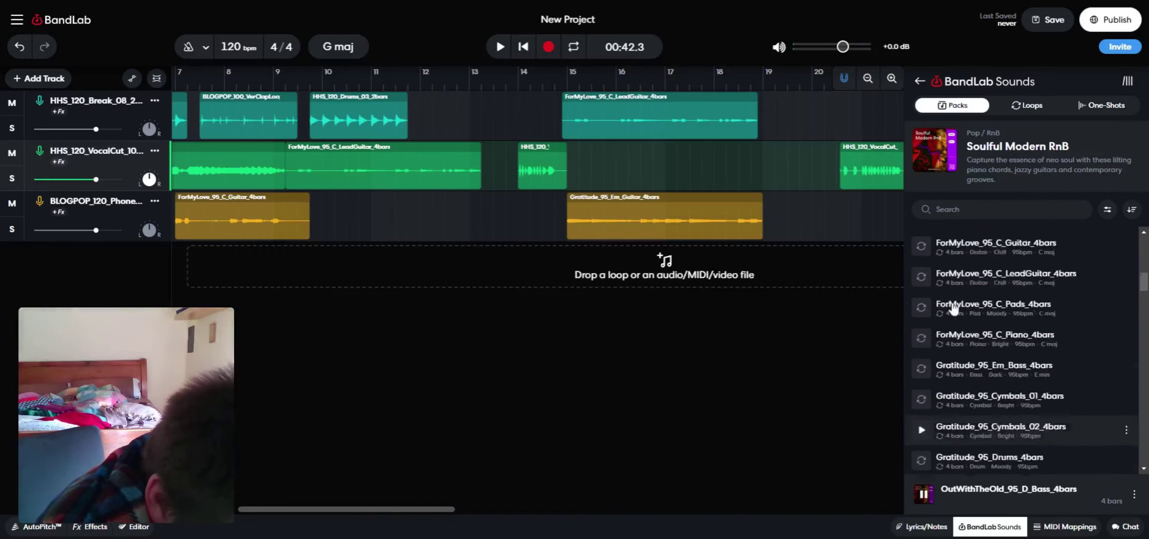
pyautogui.scroll(3, 954, 307)
pyautogui.click(956, 279)
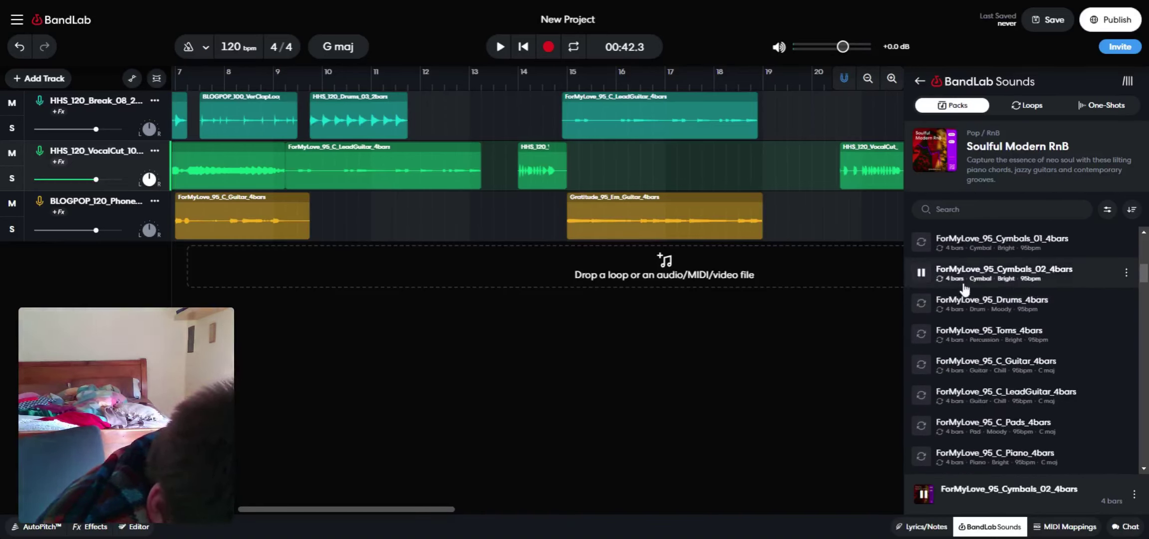
# Return to the sound pack list and preview the Sondmire: Cinematic Electronic and Swiftly Mixed Up Pop packs
pyautogui.click(921, 81)
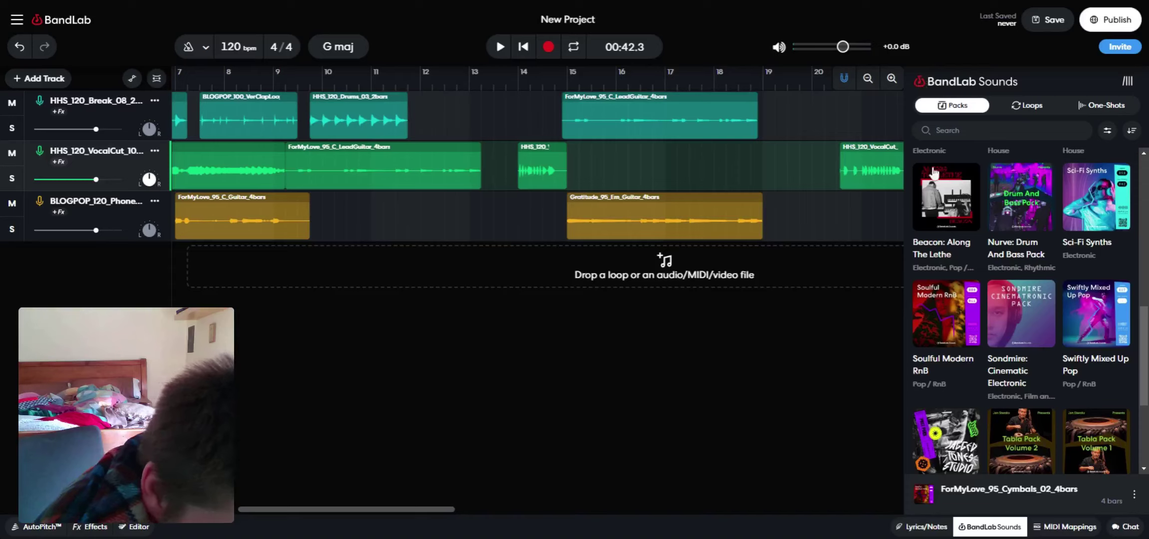
pyautogui.click(1021, 313)
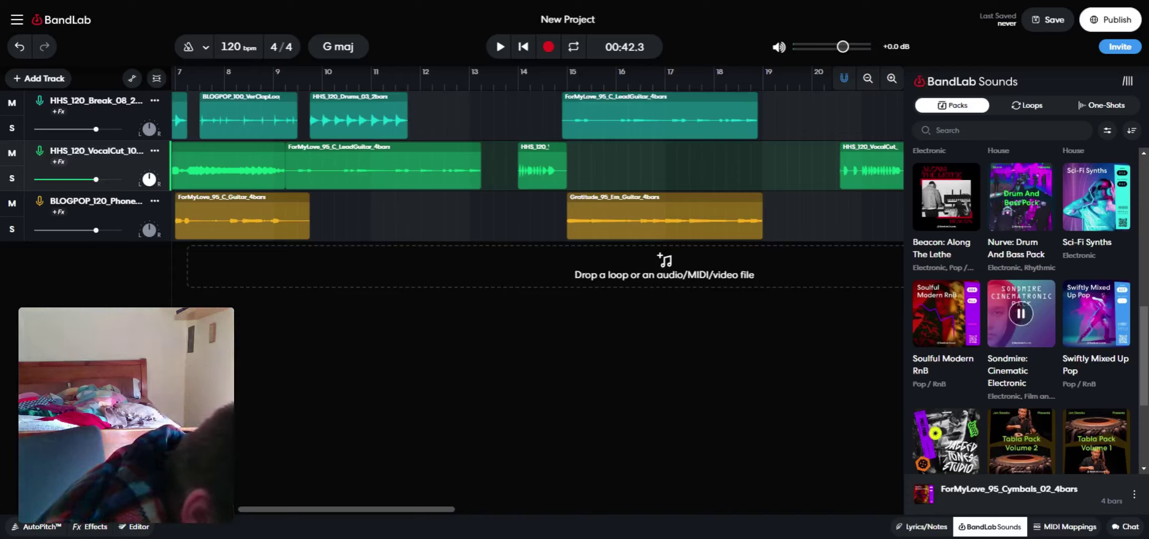
pyautogui.click(1093, 305)
pyautogui.scroll(-1, 1088, 316)
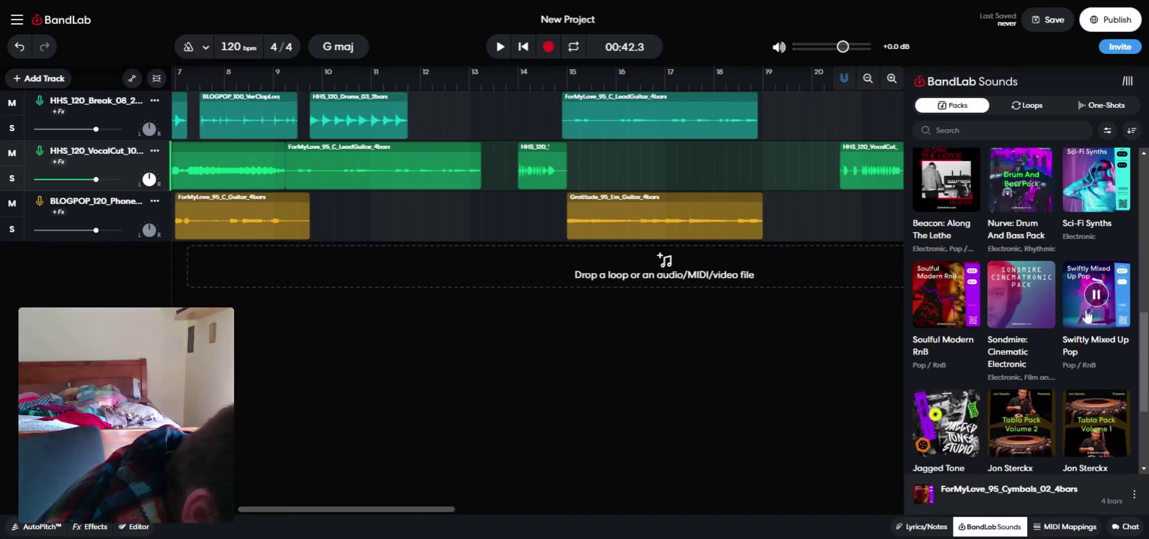
pyautogui.scroll(-1, 1088, 315)
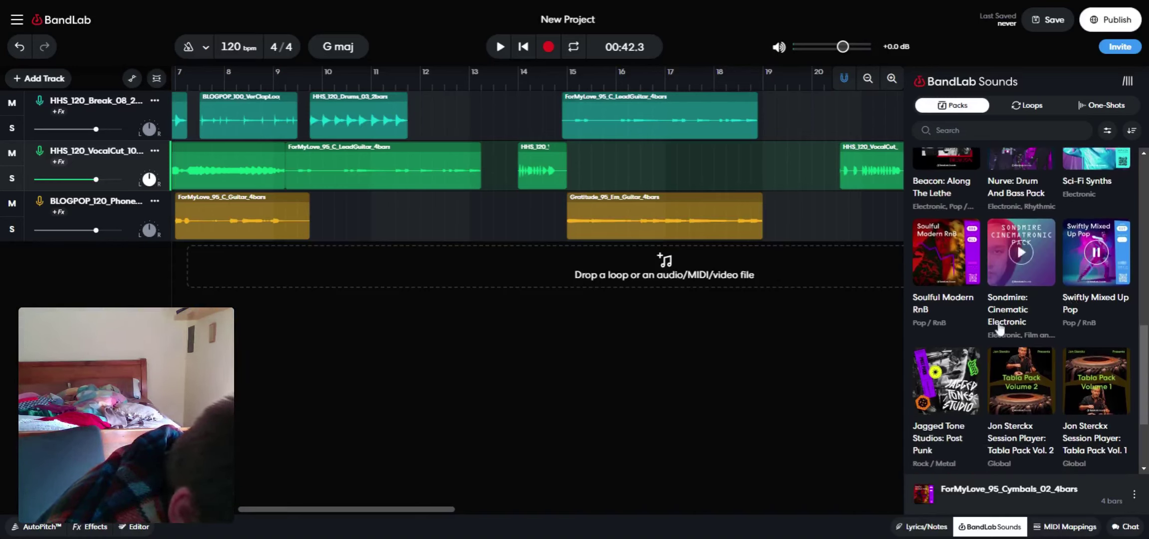
# Preview the Jagged Tone Studios: Post Punk, Tabla Pack Vol. 2 and Upbeat Pop Hop packs
pyautogui.click(949, 364)
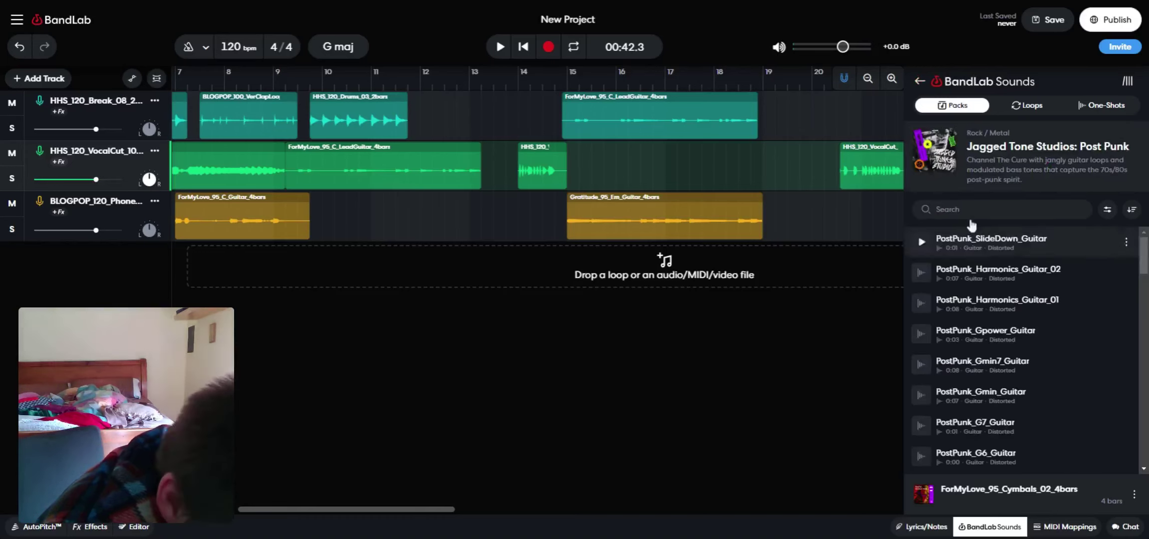
pyautogui.click(936, 151)
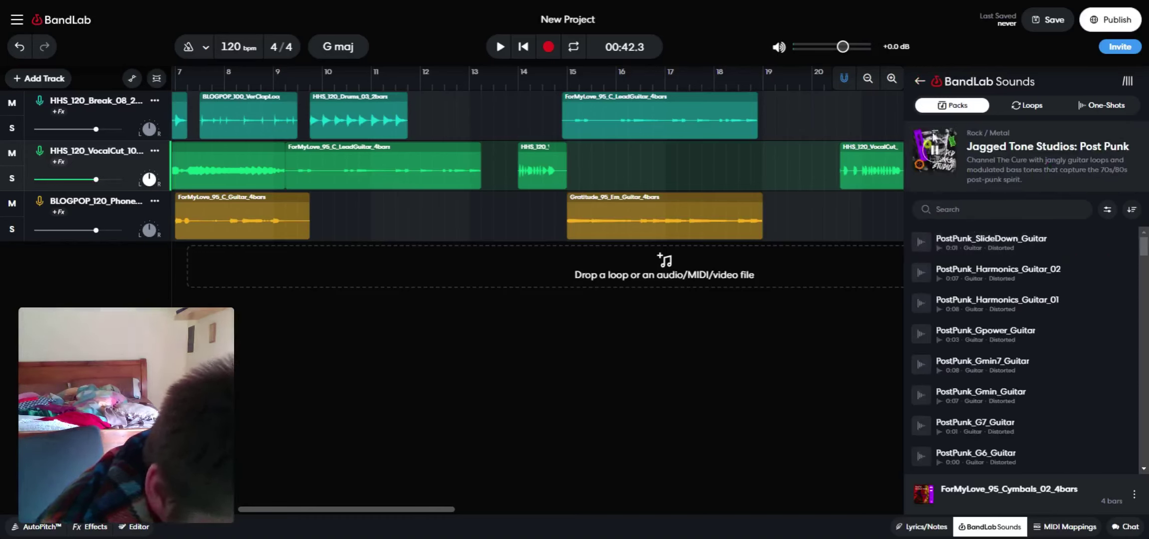
pyautogui.click(921, 82)
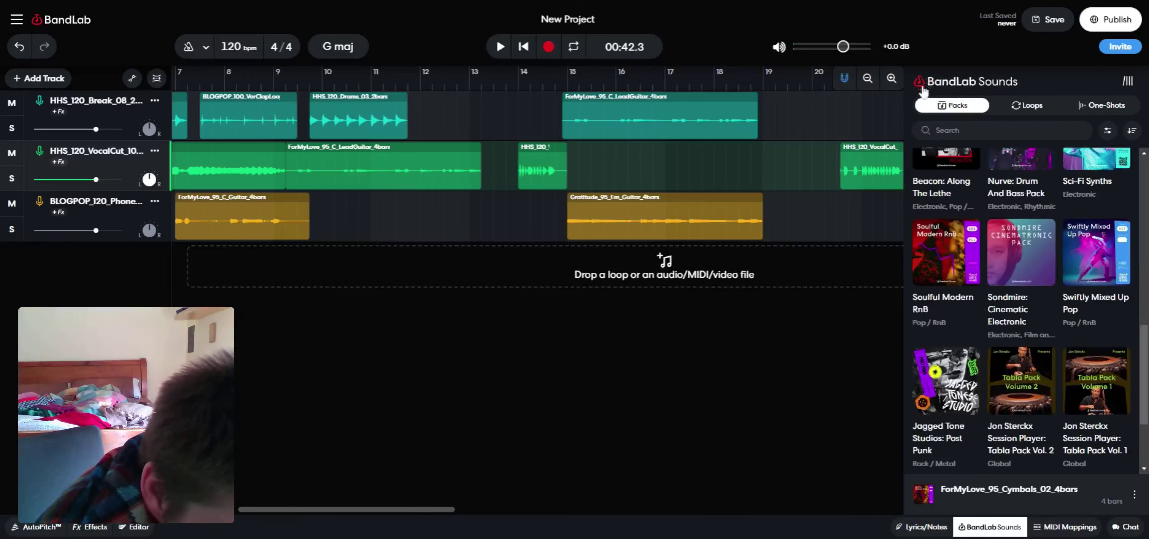
pyautogui.scroll(-2, 1058, 338)
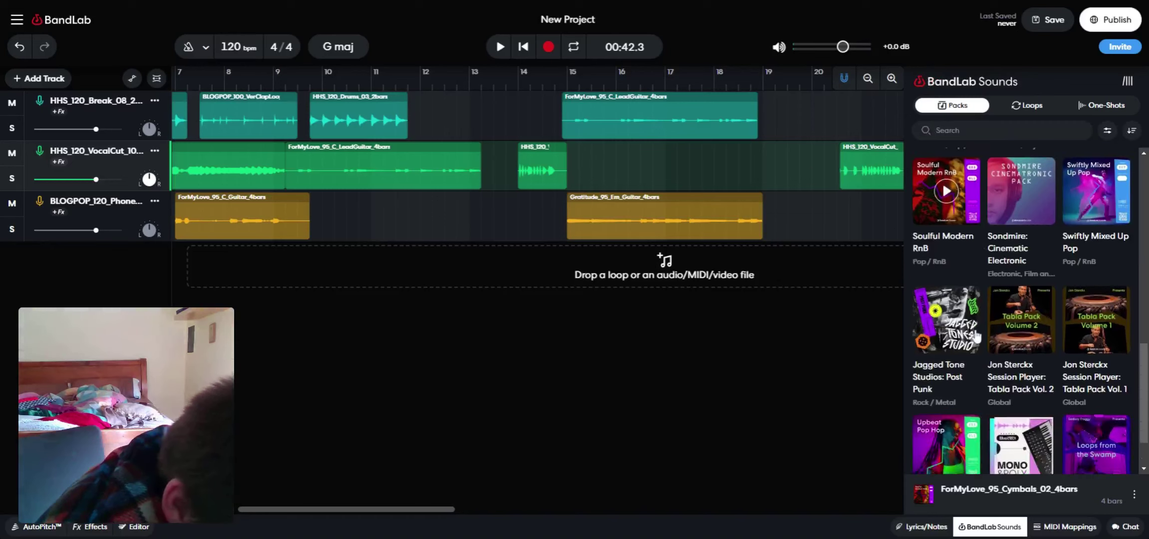
pyautogui.click(1031, 322)
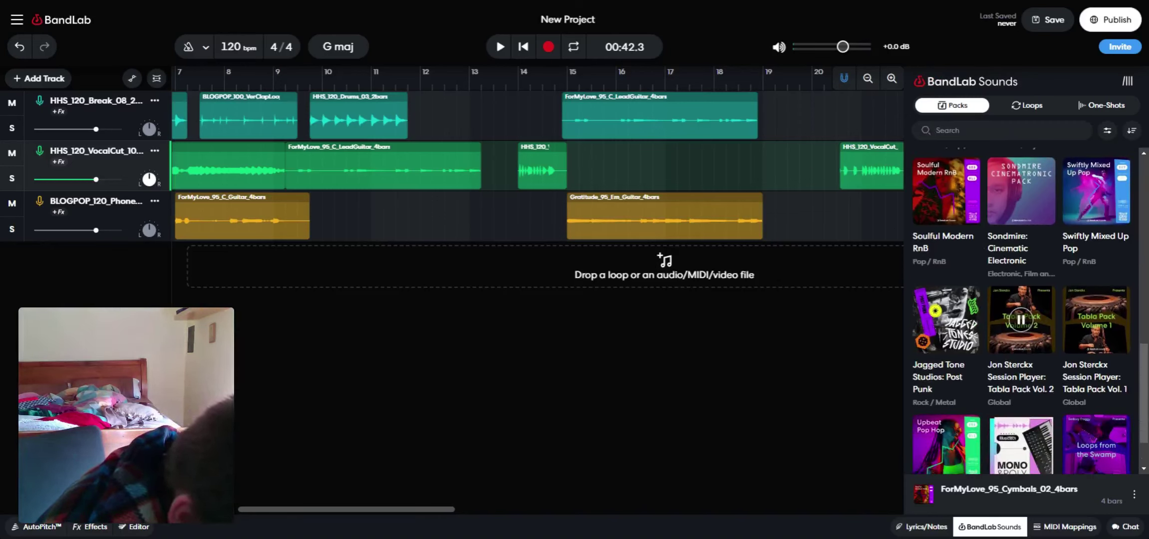
pyautogui.click(947, 449)
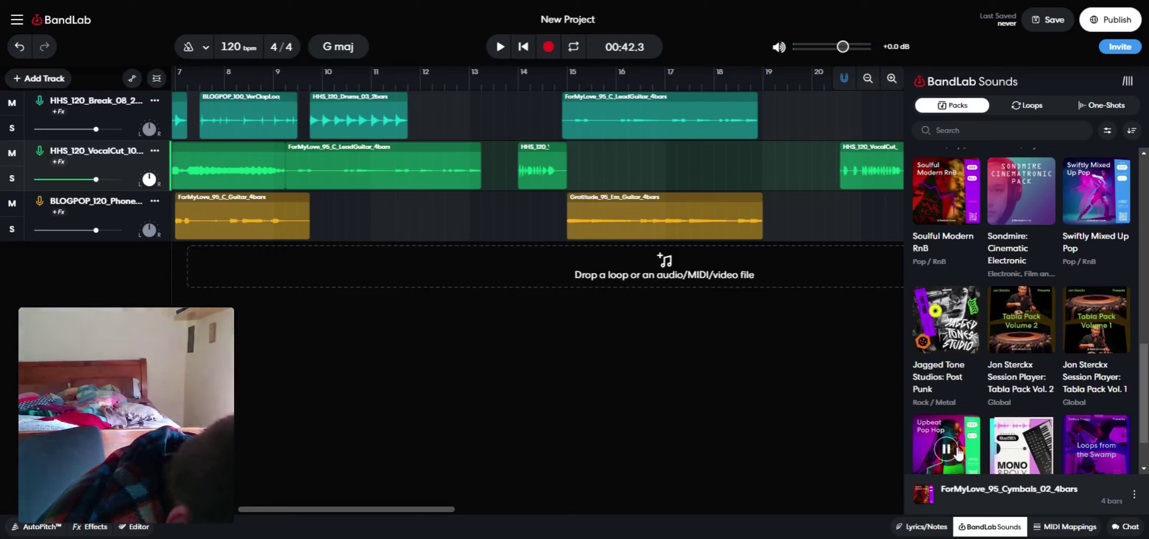
# Preview the MusicTech: MONO&POLY and Sadboy Froggy: Loops from the Swamp packs, opening the Sadboy Froggy pack's loop list
pyautogui.scroll(-2, 958, 452)
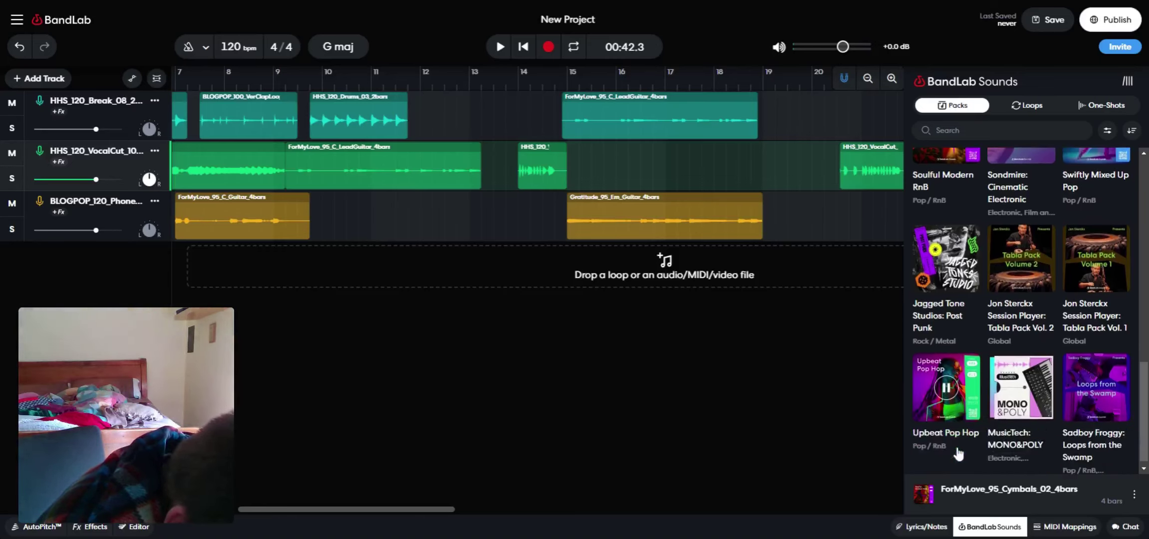
pyautogui.click(1021, 385)
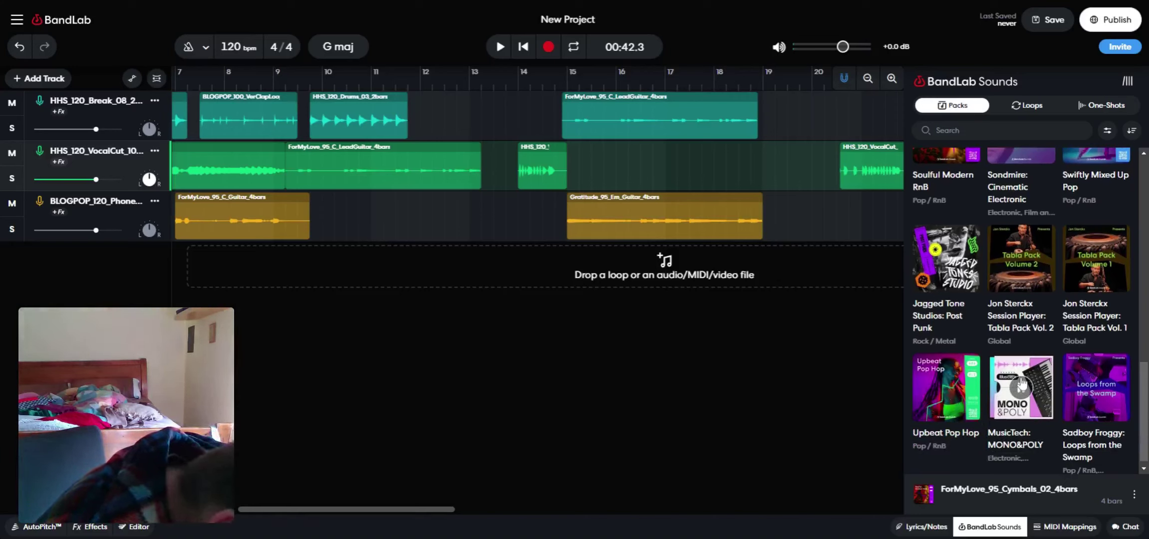
pyautogui.click(1095, 390)
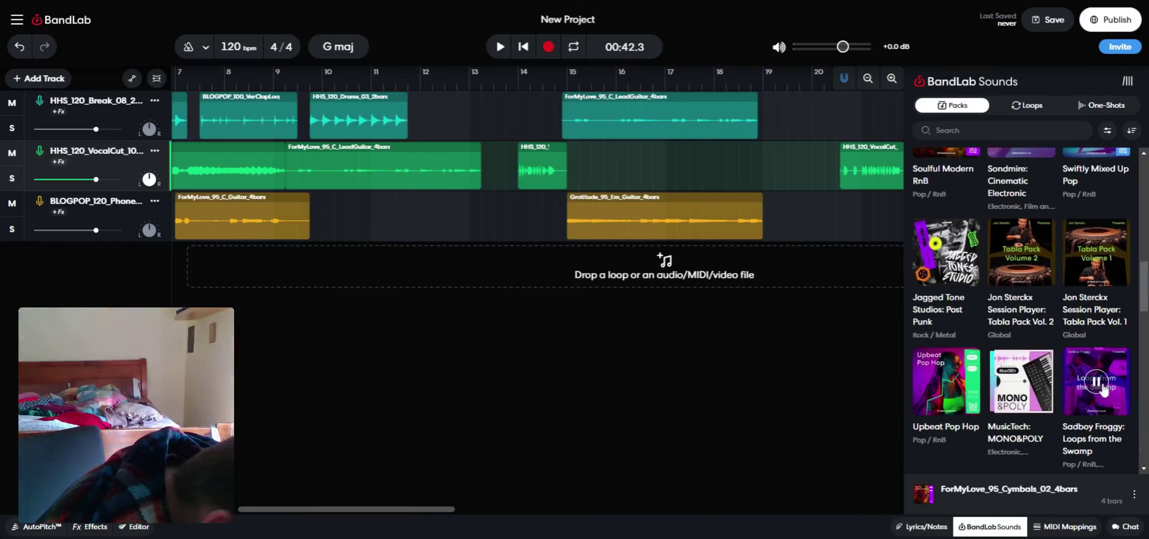
pyautogui.scroll(-1, 1101, 390)
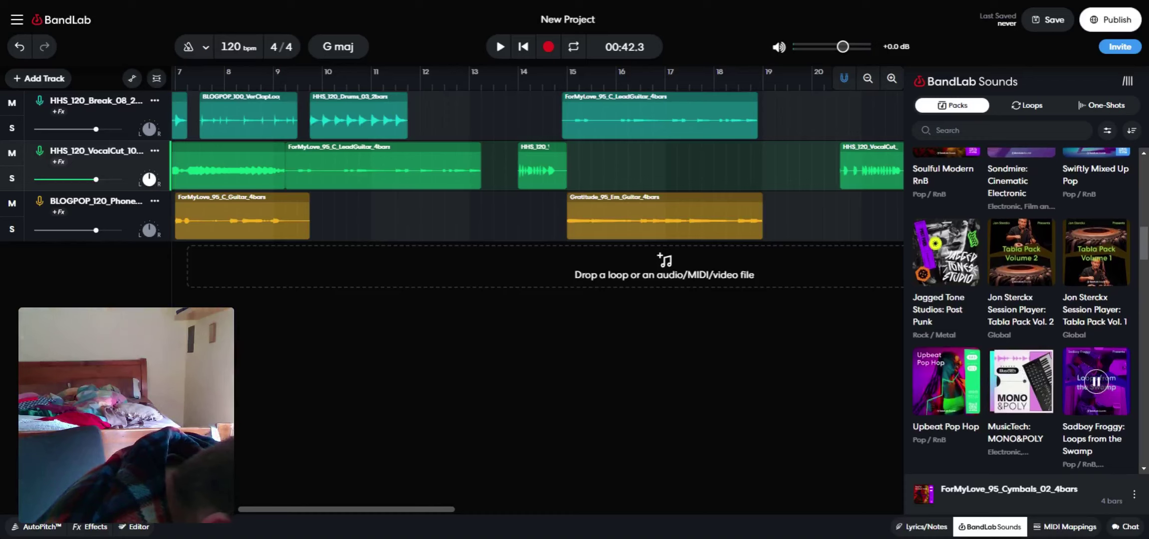
pyautogui.click(1091, 446)
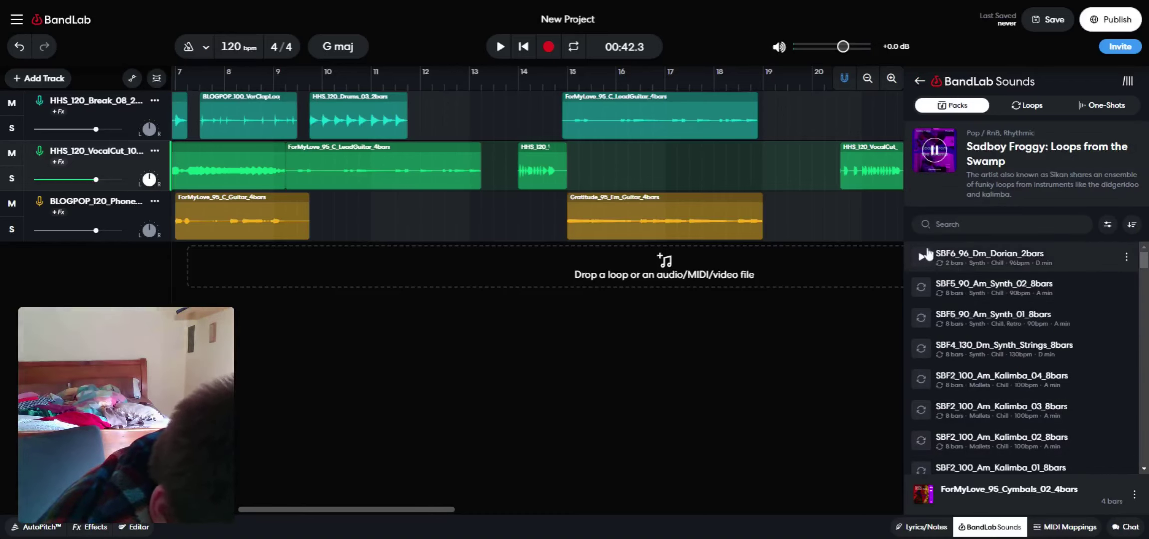
# Audition the SBF6_96_Dm_Dorian_2bars, SBF5_90_Am_Synth_02_8bars, SBF5_90_Am_Synth_01_8bars and SBF4_130_Dm_Synth_Strings_8bars loops
pyautogui.click(923, 256)
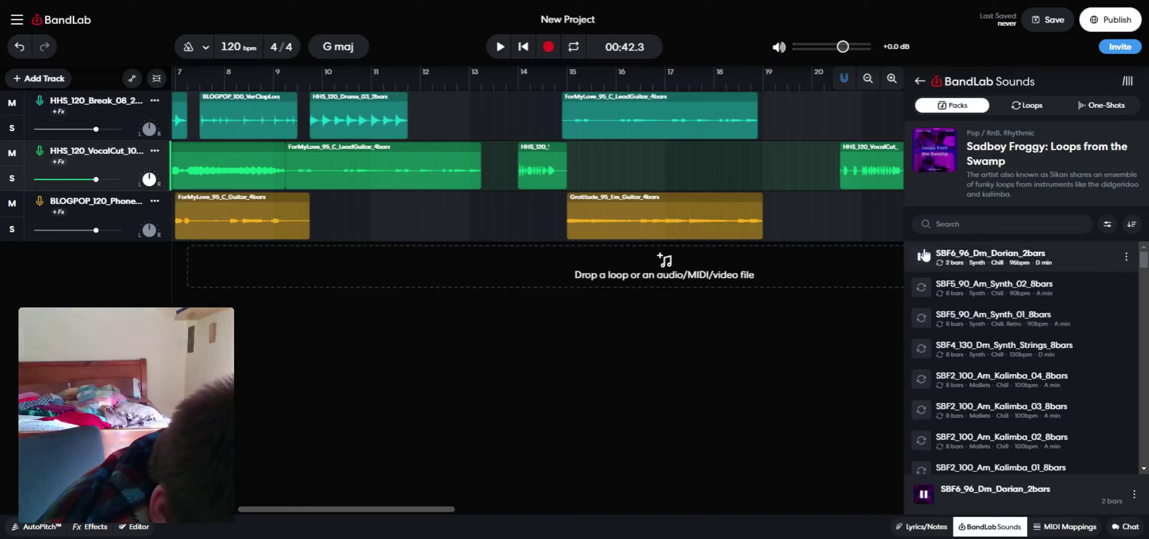
pyautogui.click(919, 288)
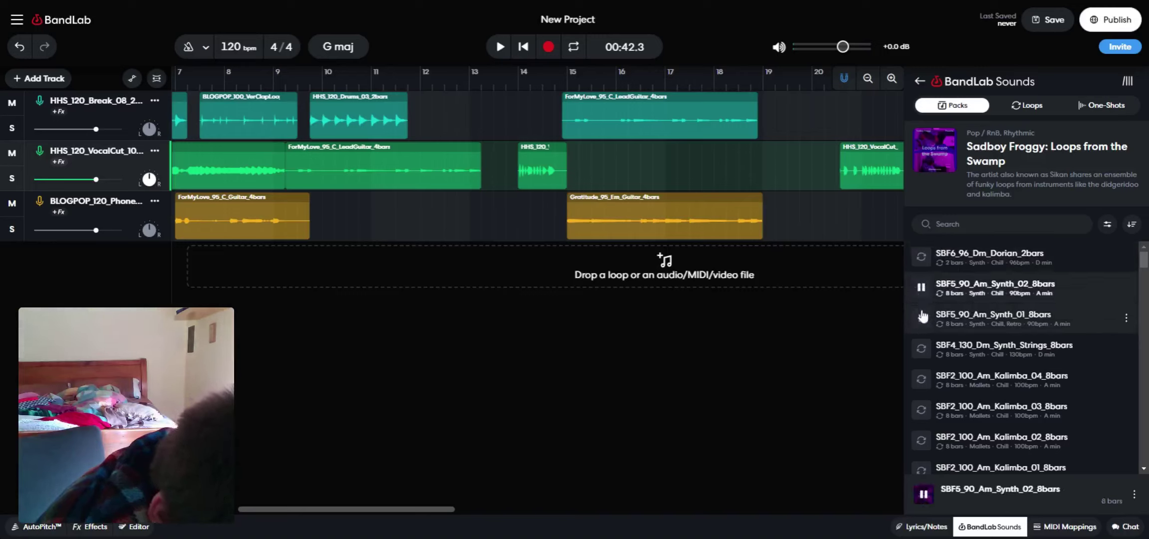
pyautogui.click(921, 318)
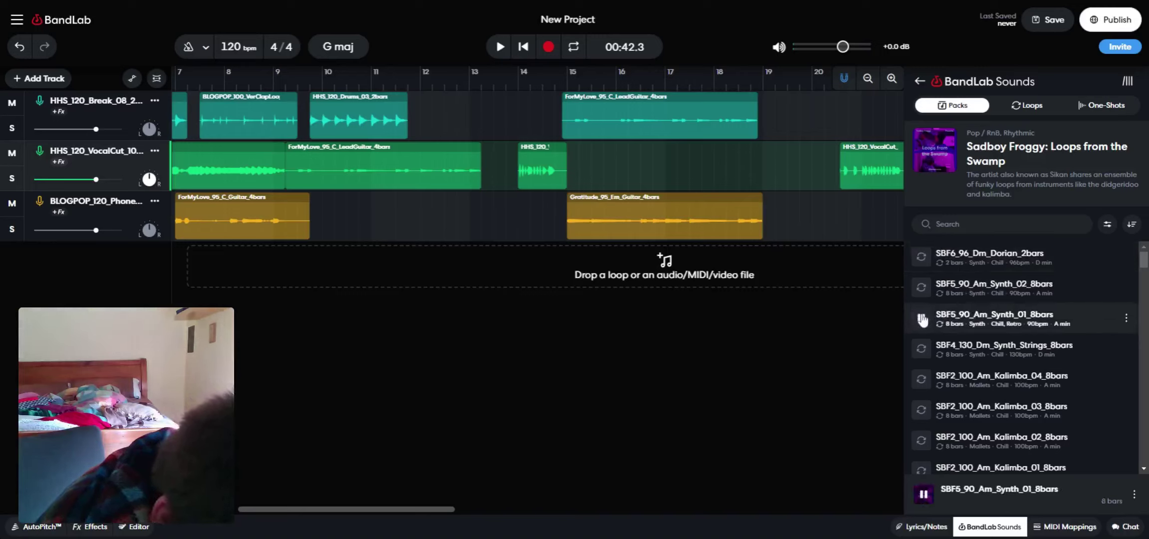
pyautogui.click(922, 349)
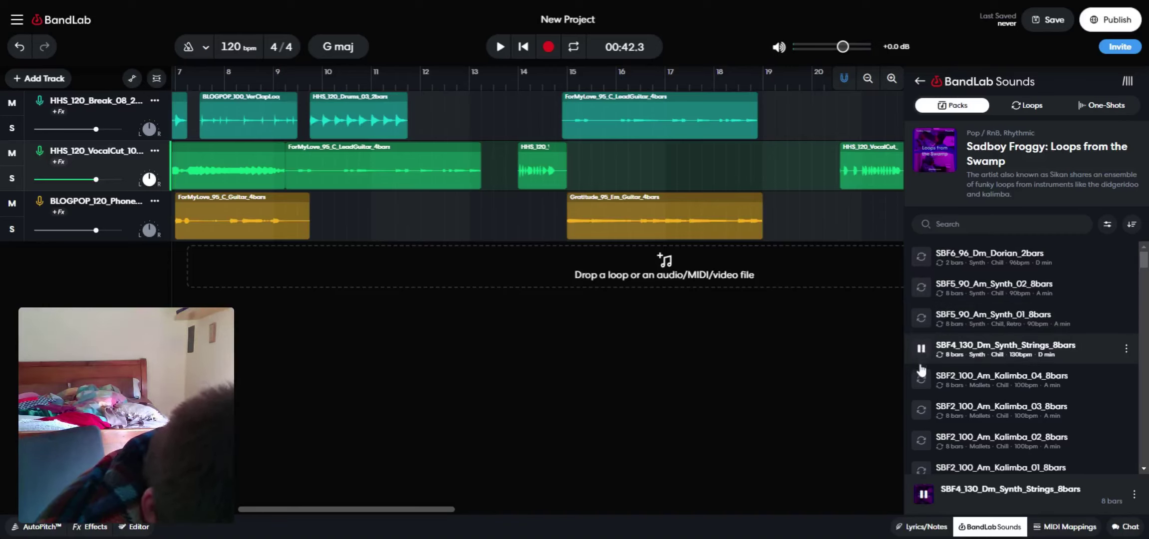
# Audition the SBF2_100_Am_Kalimba_04, Kalimba_03 and Kalimba_02 8-bar loops and stop the playback
pyautogui.click(922, 381)
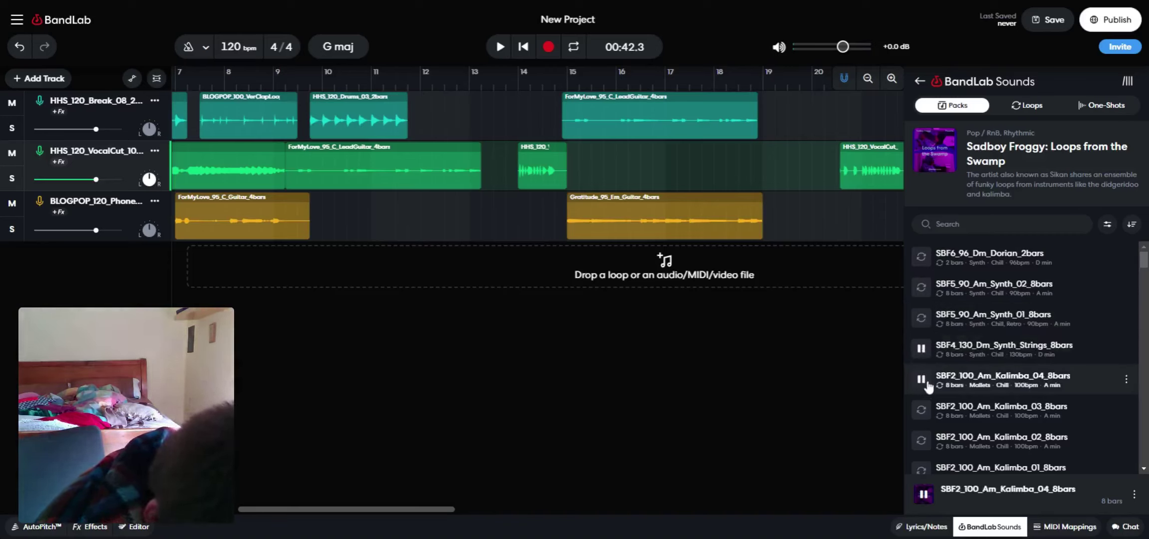
pyautogui.click(931, 413)
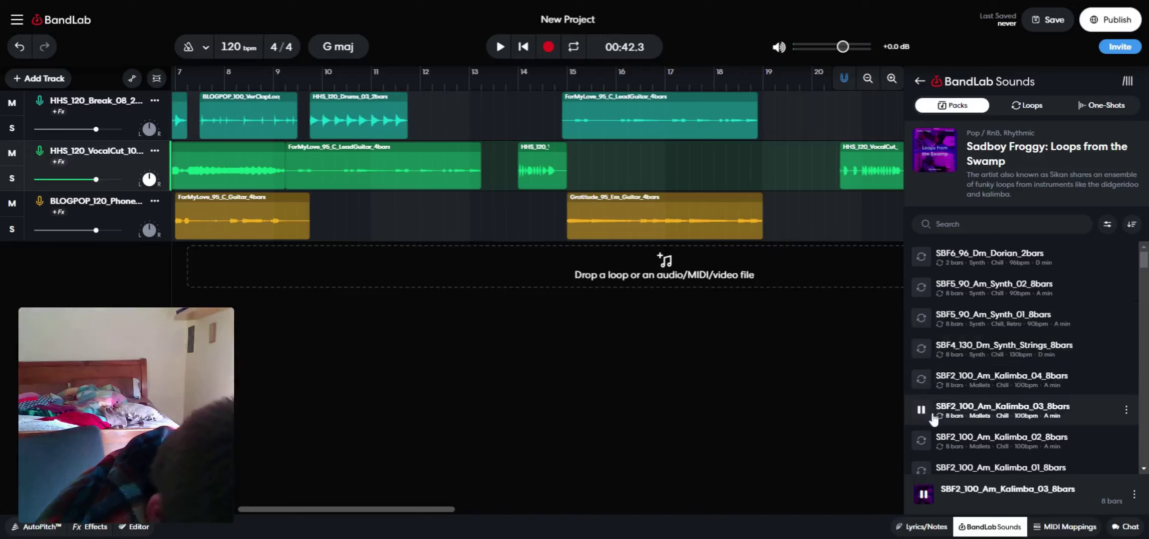
pyautogui.click(929, 450)
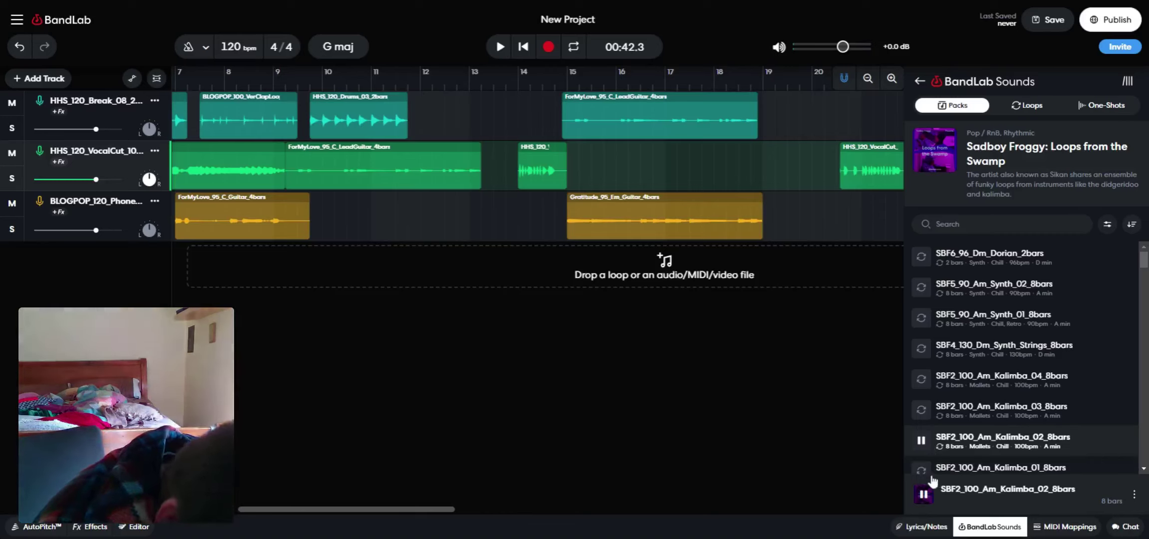
pyautogui.click(925, 495)
pyautogui.scroll(-2, 933, 464)
pyautogui.scroll(2, 932, 460)
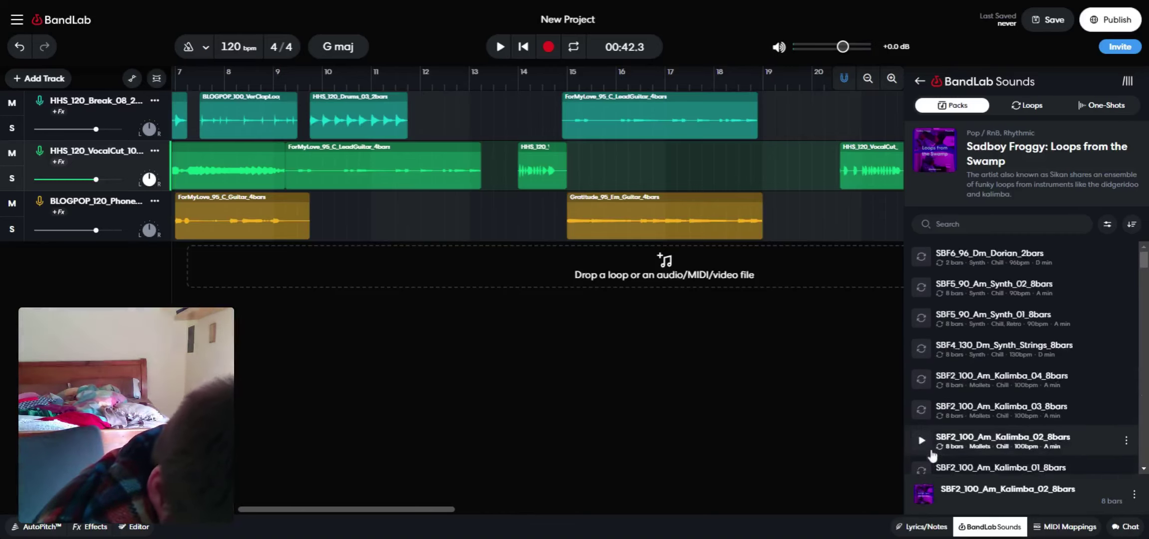
# Replay the SBF5_90_Am_Synth_01 and SBF4_130_Dm_Synth_Strings loops, followed by the SBF2_100_Am_Kalimba_04, 03 and 02 loops
pyautogui.click(964, 311)
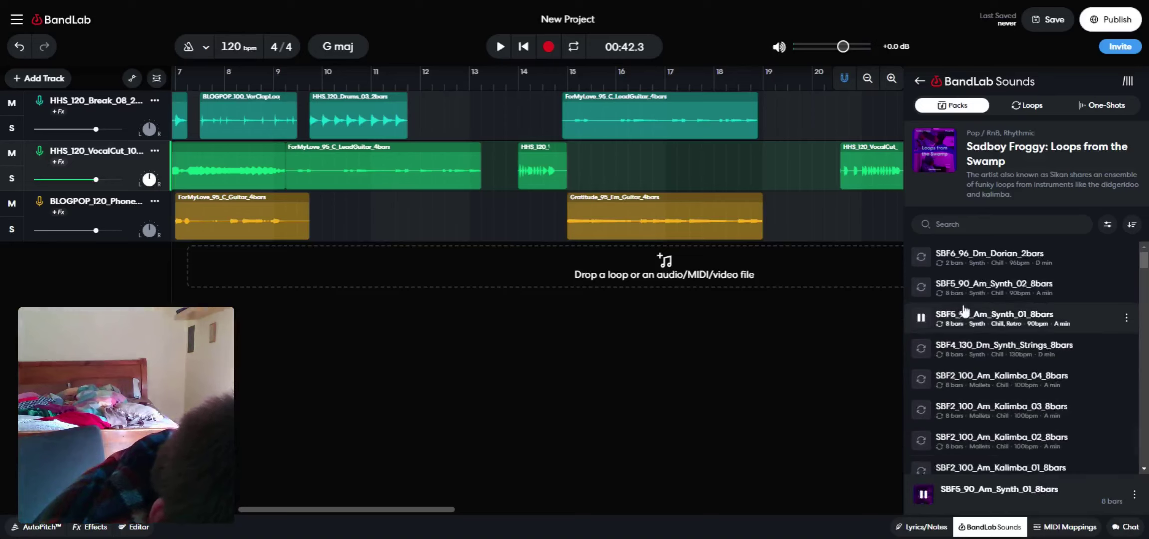
pyautogui.click(949, 345)
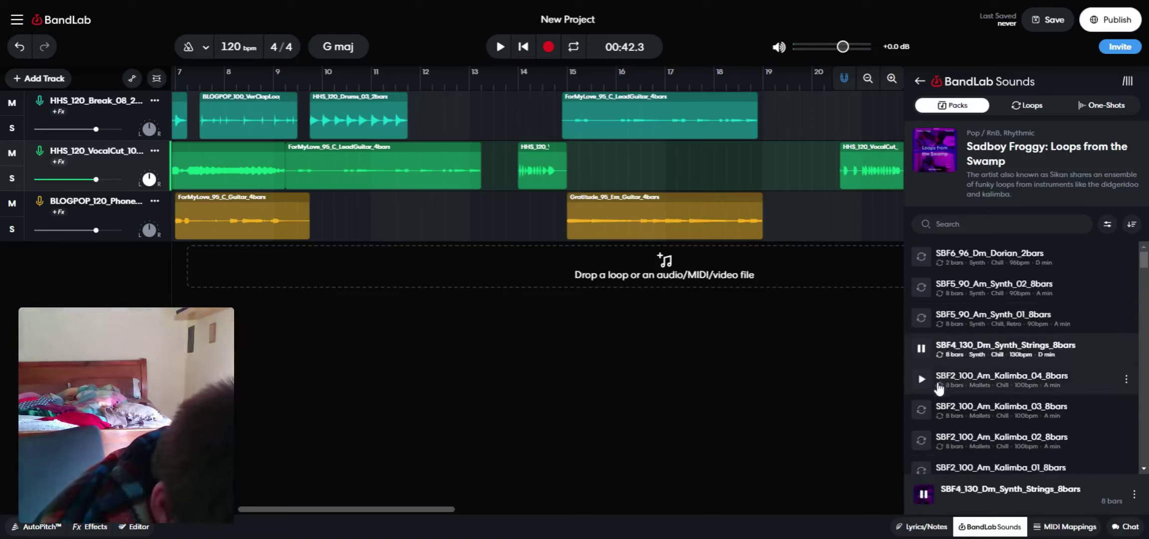
pyautogui.click(938, 387)
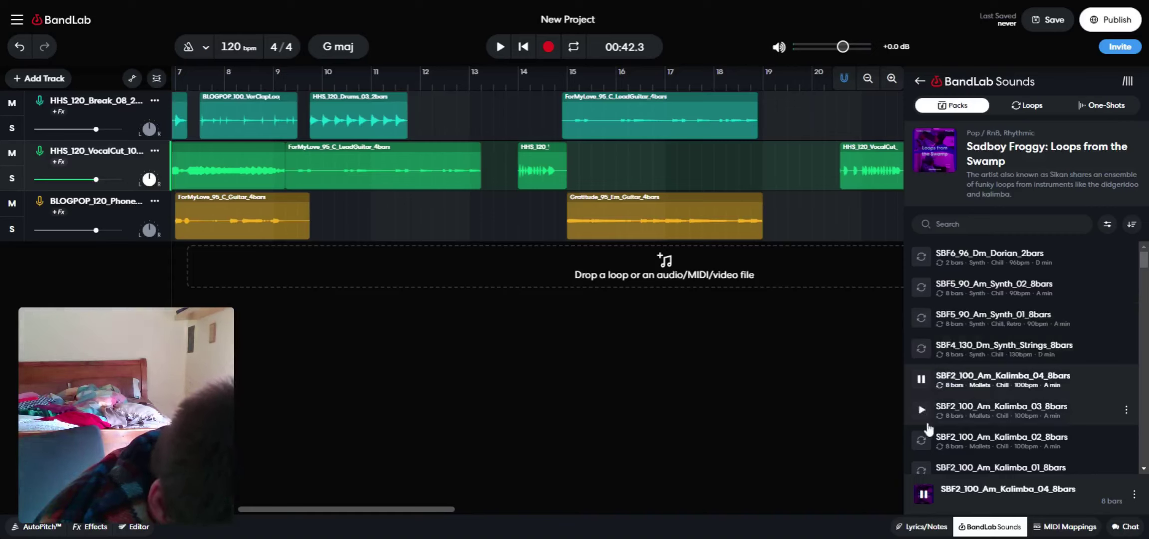
pyautogui.click(926, 422)
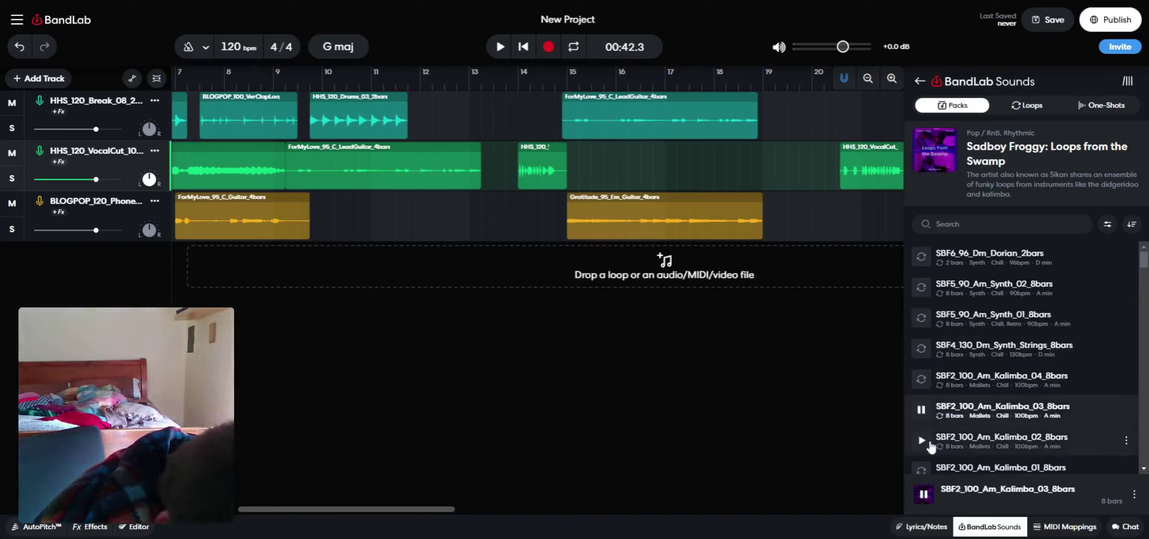
pyautogui.click(928, 444)
# Audition the SBF6_96_Dm_Guitar_Rhythm_05 and 02 loops and the SBF5_90_Am_Guitar_Rhythm_03 and 02 loops
pyautogui.scroll(-3, 928, 442)
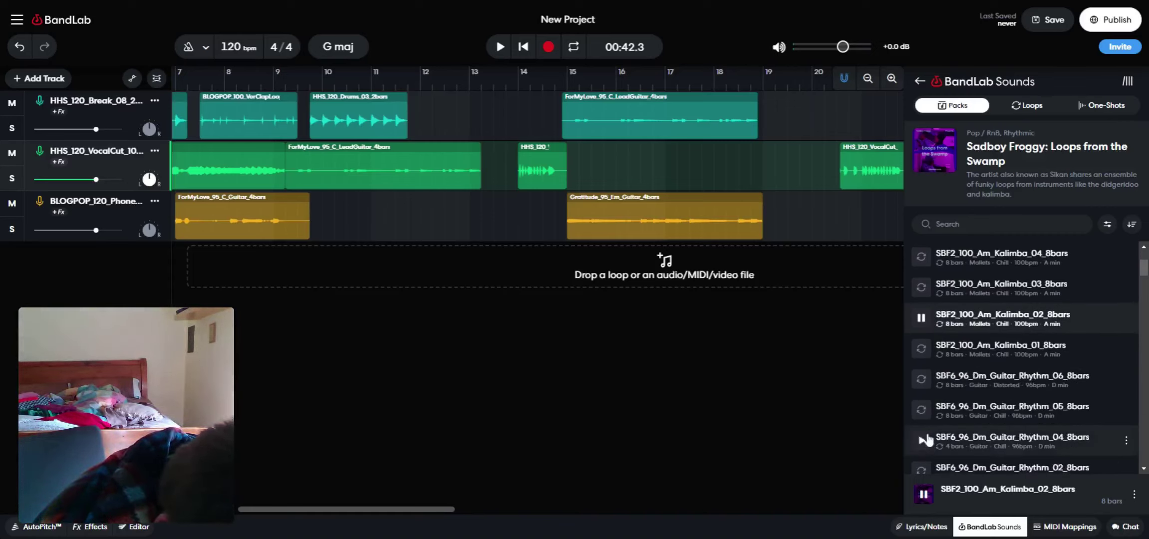
pyautogui.click(925, 407)
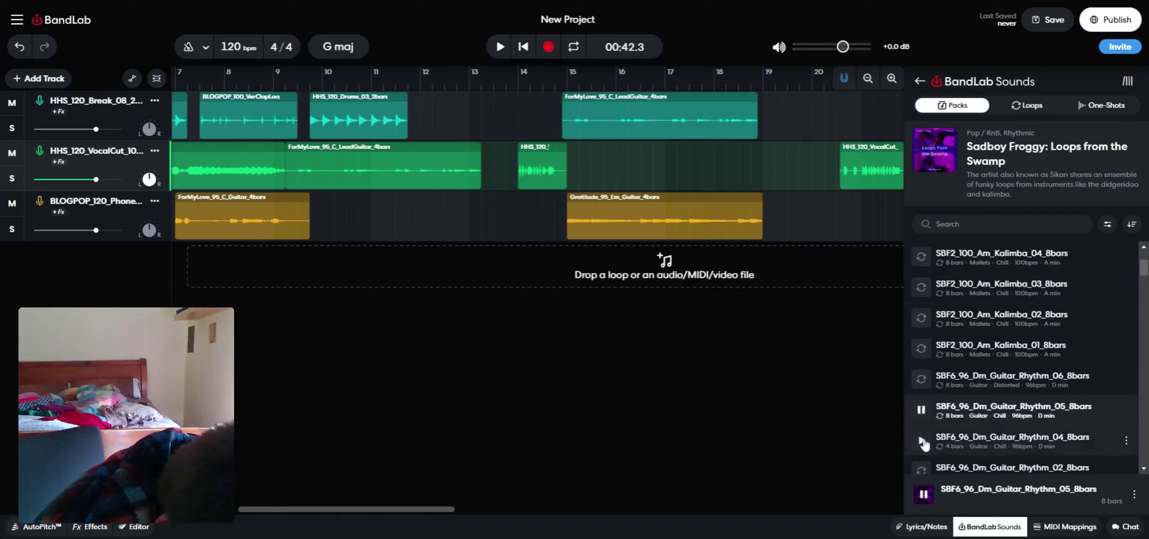
pyautogui.click(938, 466)
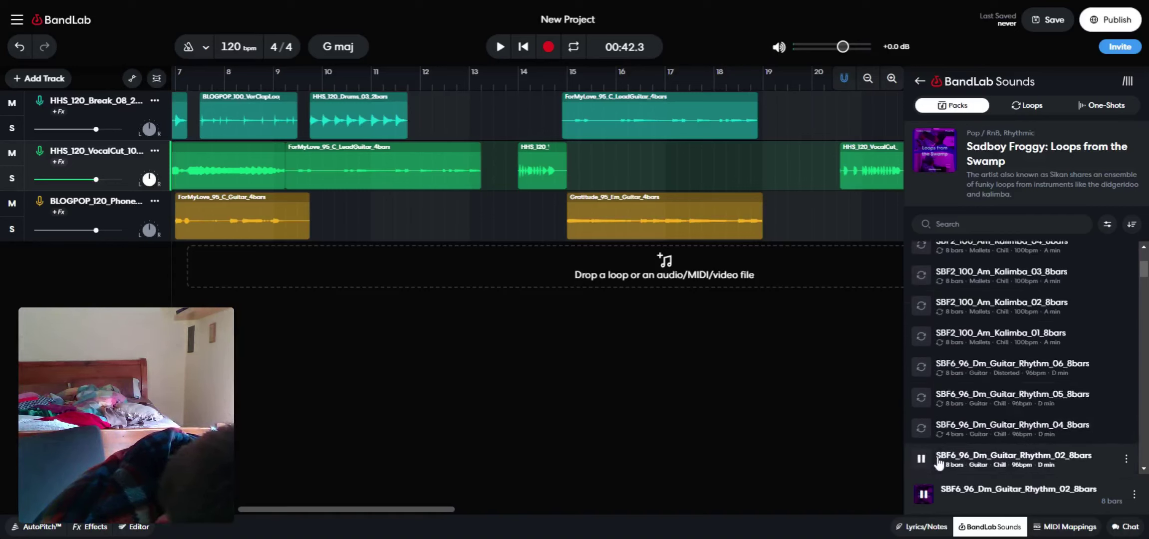
pyautogui.scroll(-2, 939, 461)
pyautogui.click(939, 459)
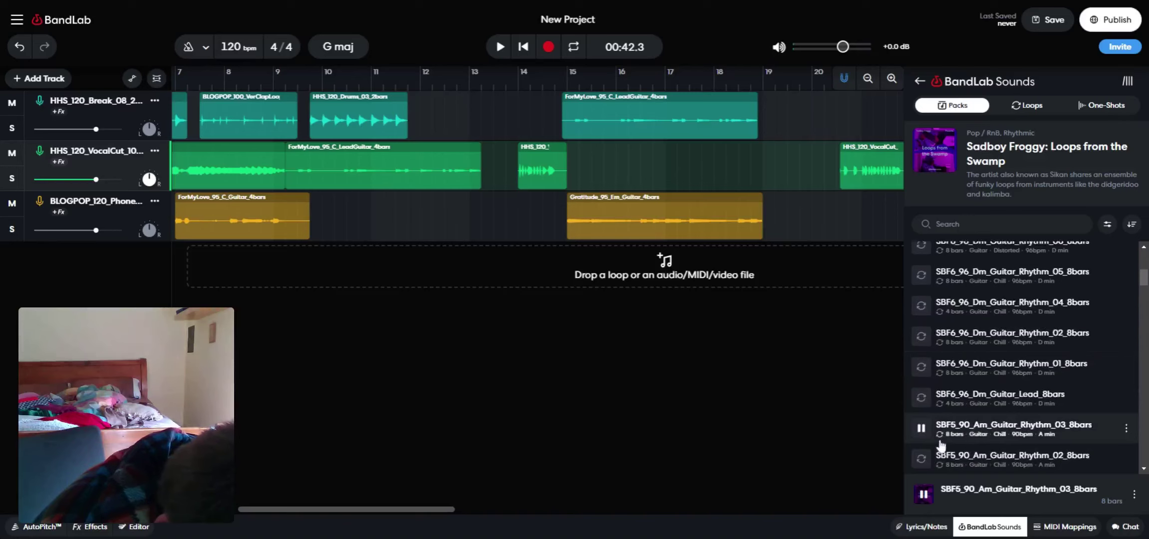
pyautogui.click(941, 462)
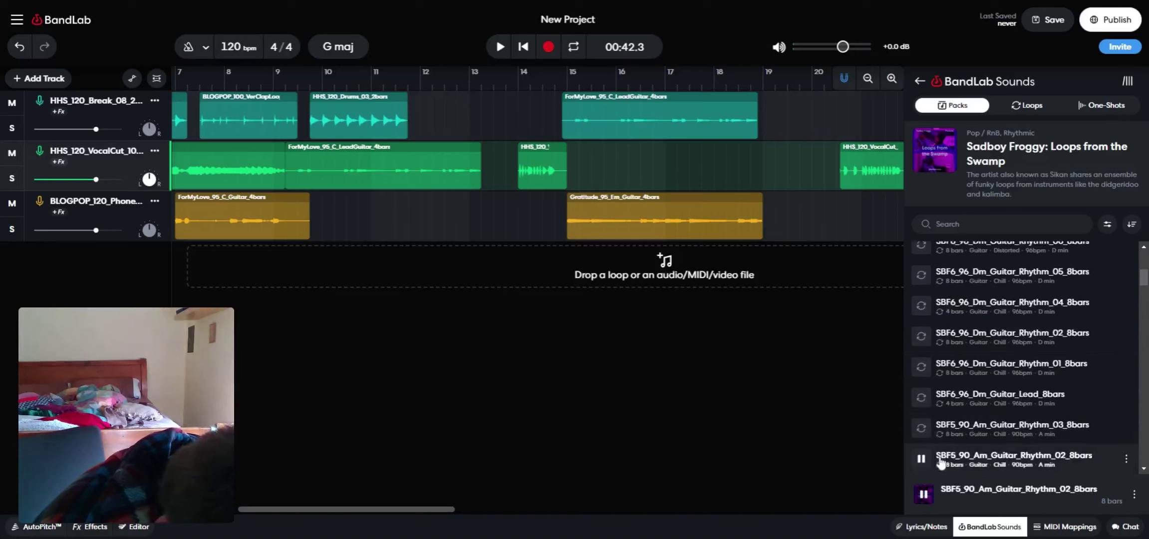
# Audition the SBF4_130_Dm_Guitar_Rhythm_03, Guitar_Rhythm_02 and Guitar_Lead_01 8-bar loops
pyautogui.scroll(-2, 940, 460)
pyautogui.click(942, 441)
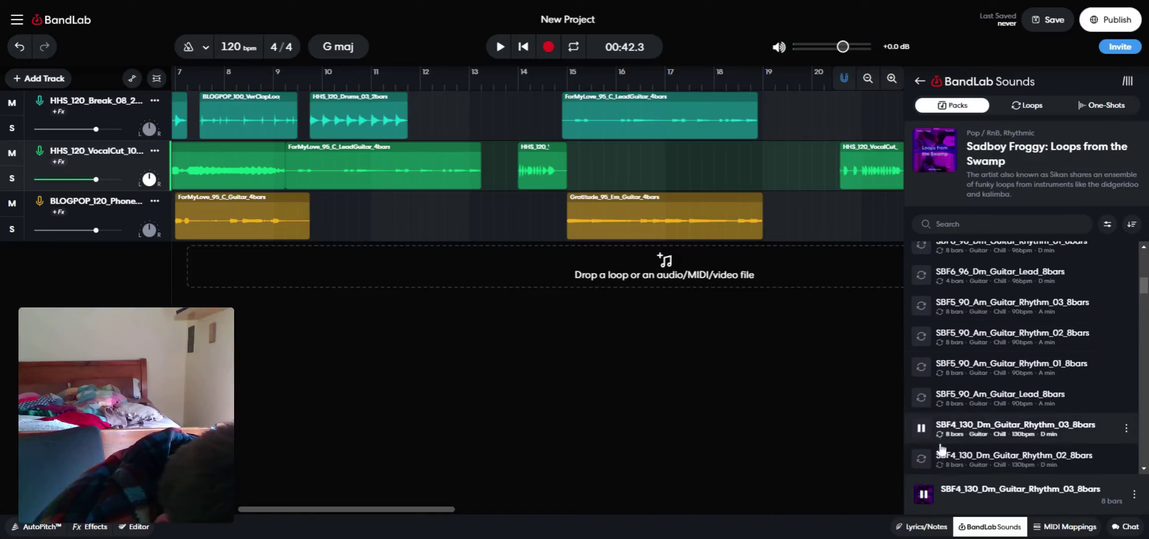
pyautogui.click(948, 473)
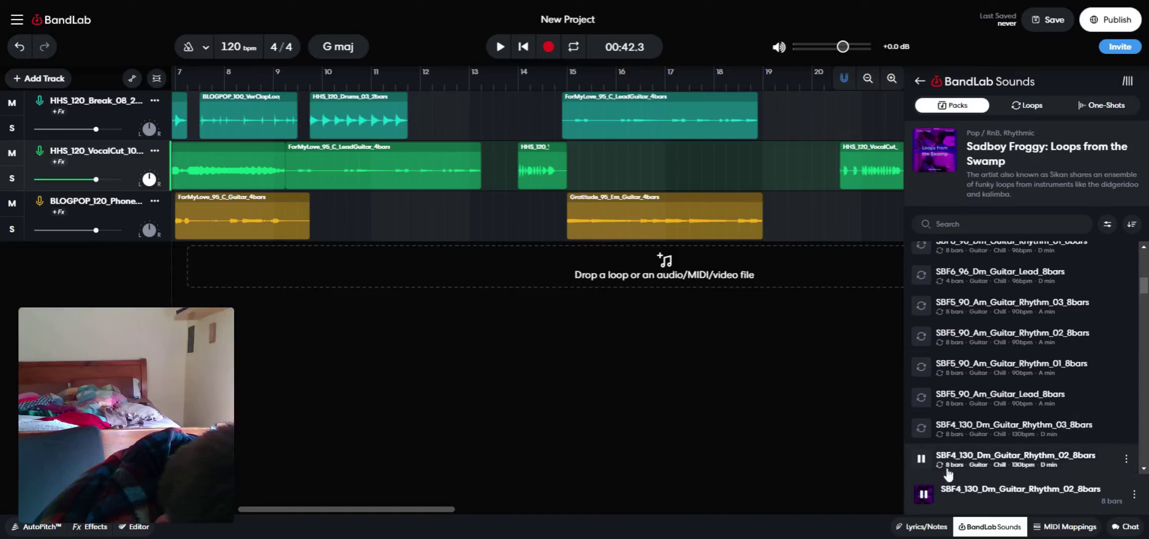
pyautogui.scroll(-2, 949, 474)
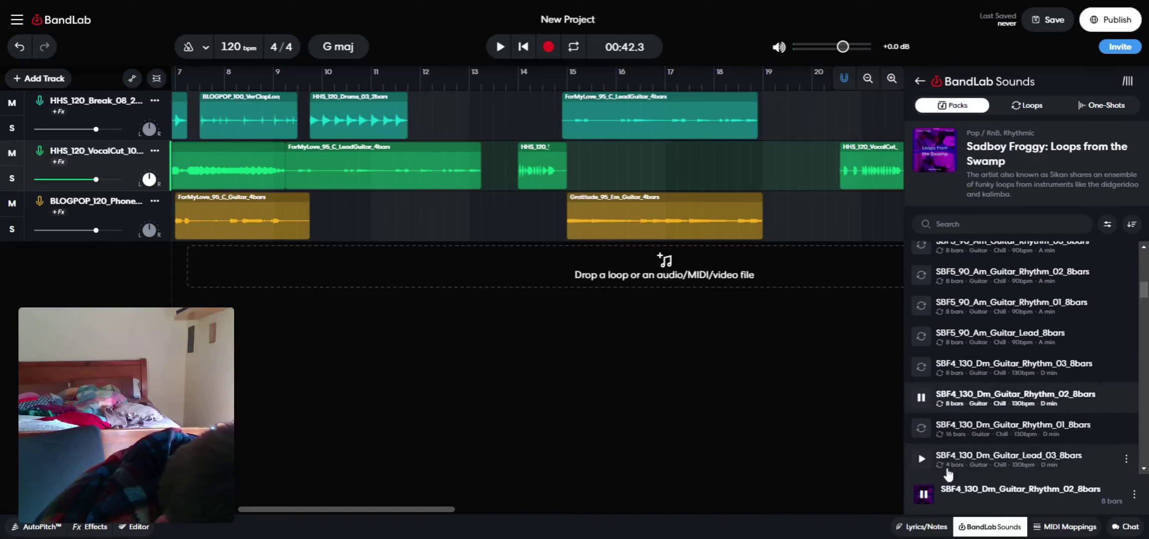
pyautogui.scroll(-2, 949, 472)
pyautogui.click(948, 462)
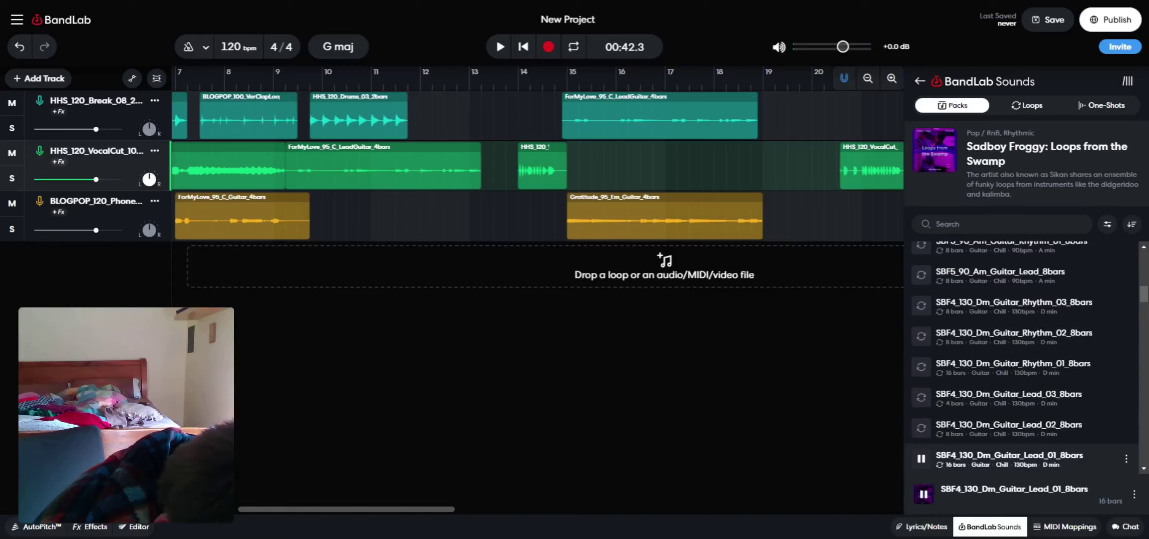
# Audition the SBF2_100_Am guitar loops Solo_01, Rhythm_02, Rhythm_01, Lead_02 and Lead_01
pyautogui.scroll(-4, 948, 462)
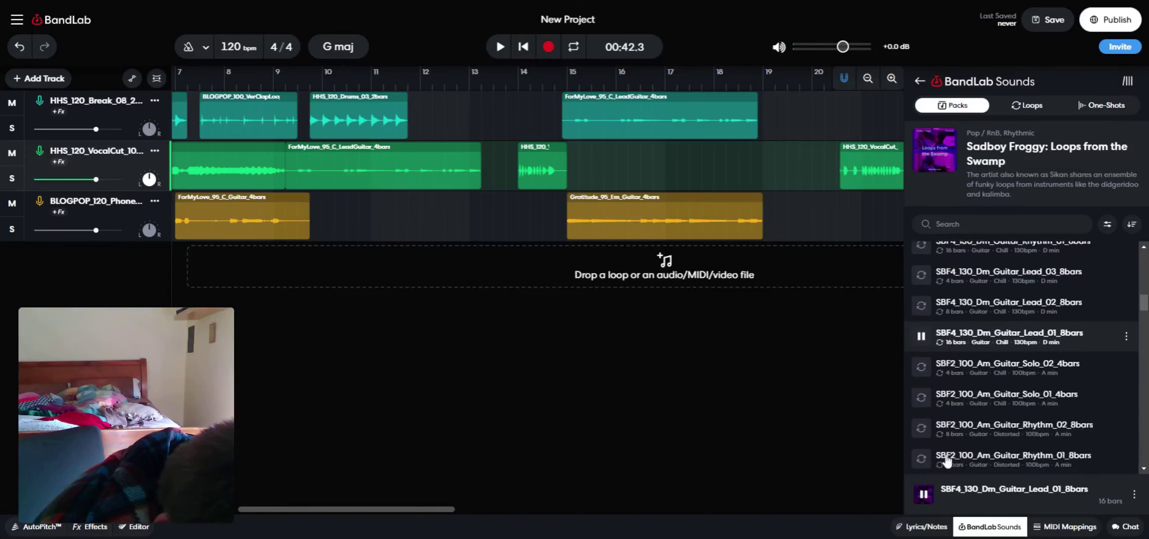
pyautogui.click(928, 410)
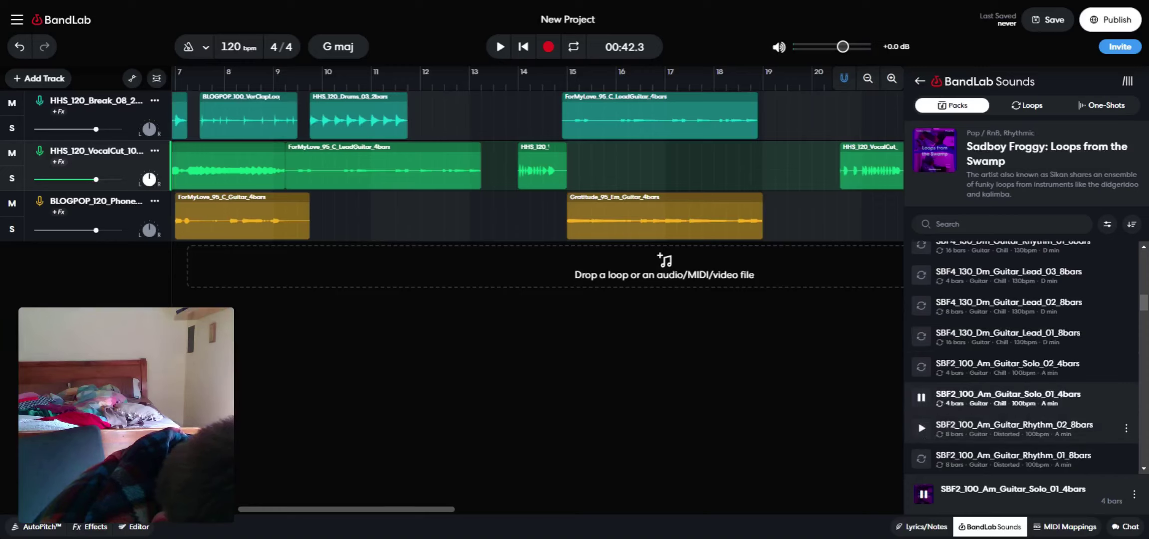
pyautogui.click(927, 433)
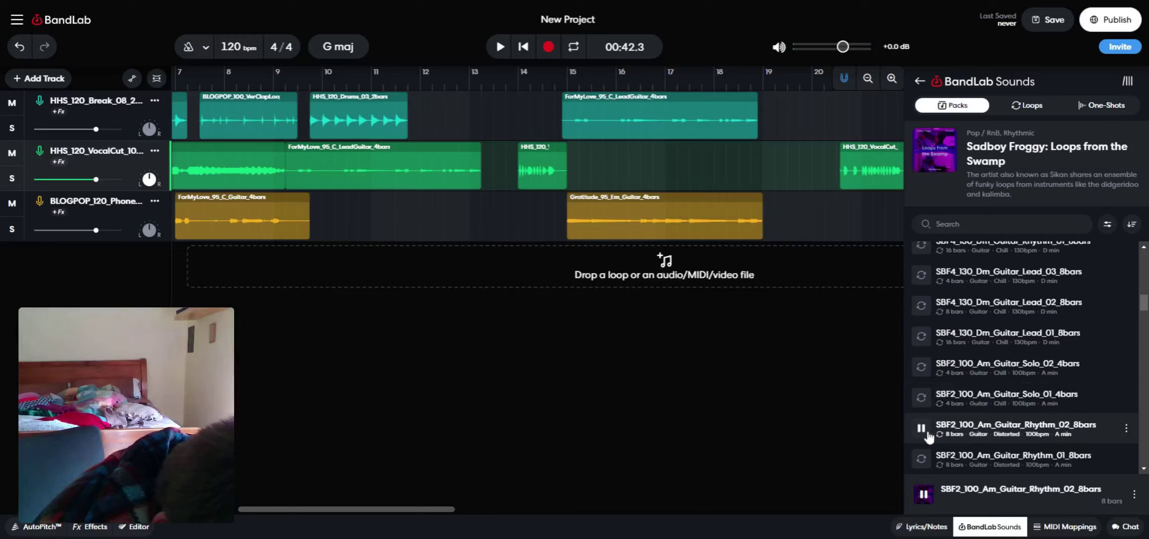
pyautogui.scroll(-4, 929, 436)
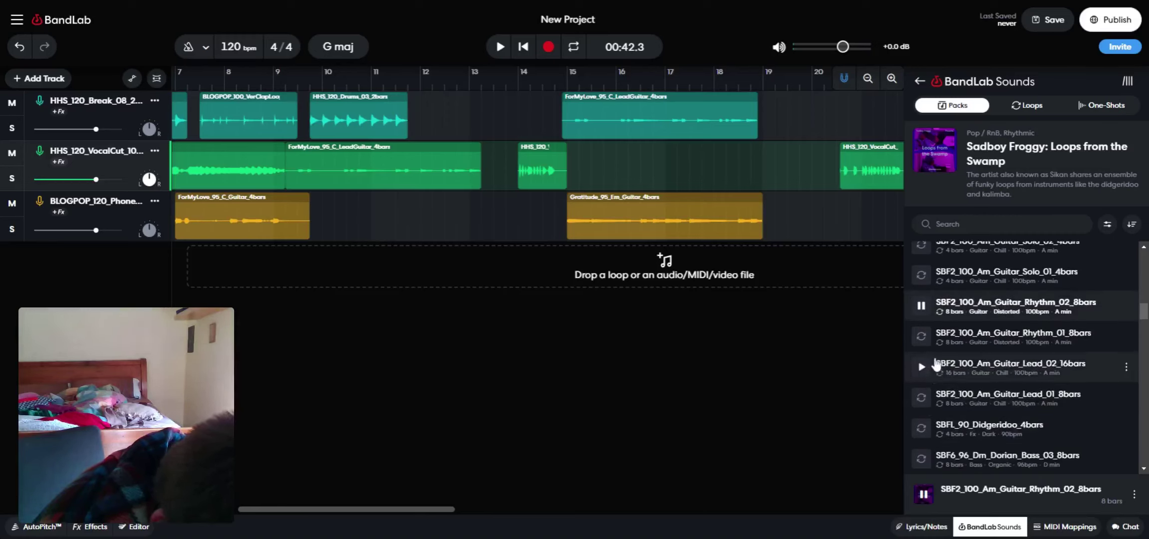
pyautogui.click(922, 336)
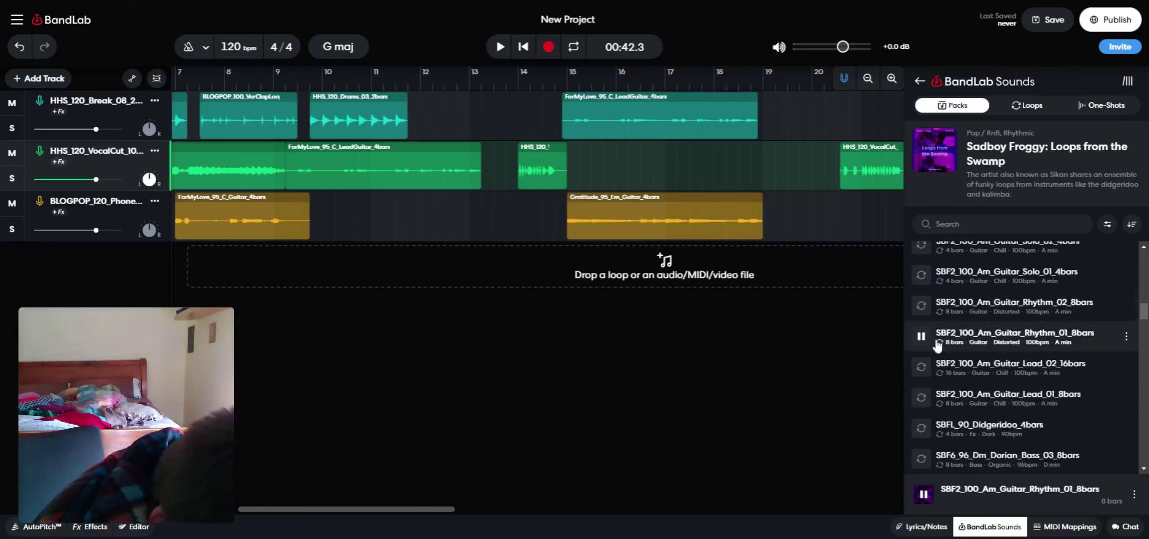
pyautogui.click(923, 368)
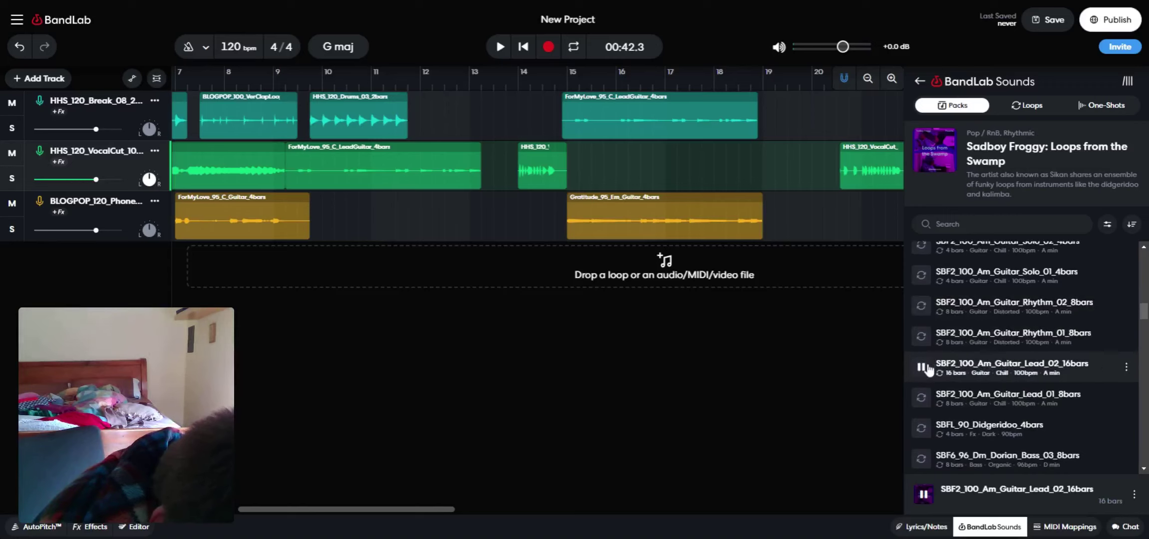
pyautogui.click(932, 399)
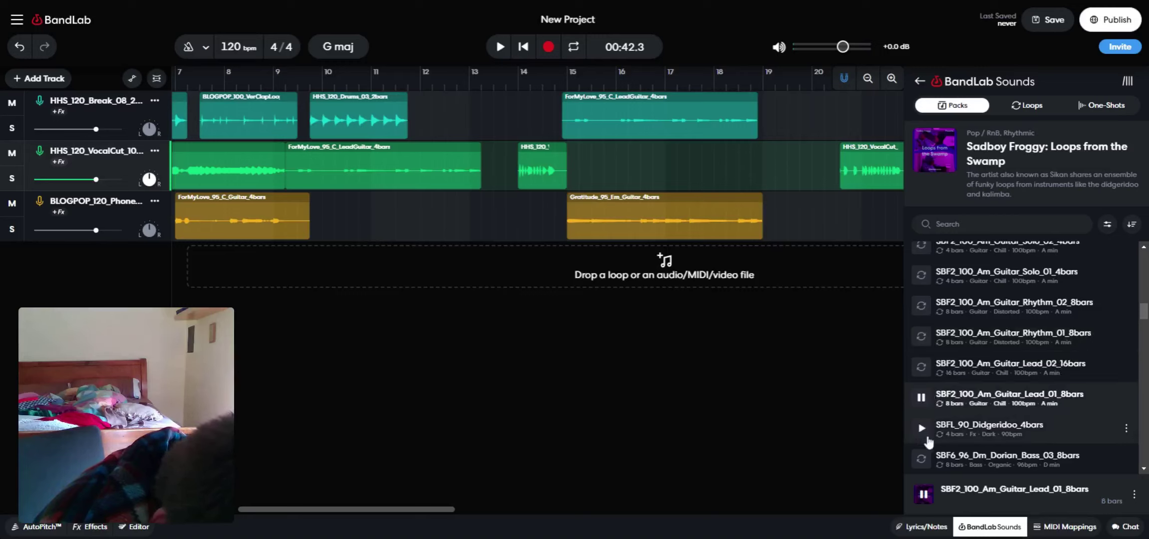
# Audition the SBFL_90_Didgeridoo_4bars and SBF6_96_Dm_Dorian_Bass_03_8bars loops
pyautogui.click(926, 432)
pyautogui.scroll(-3, 934, 447)
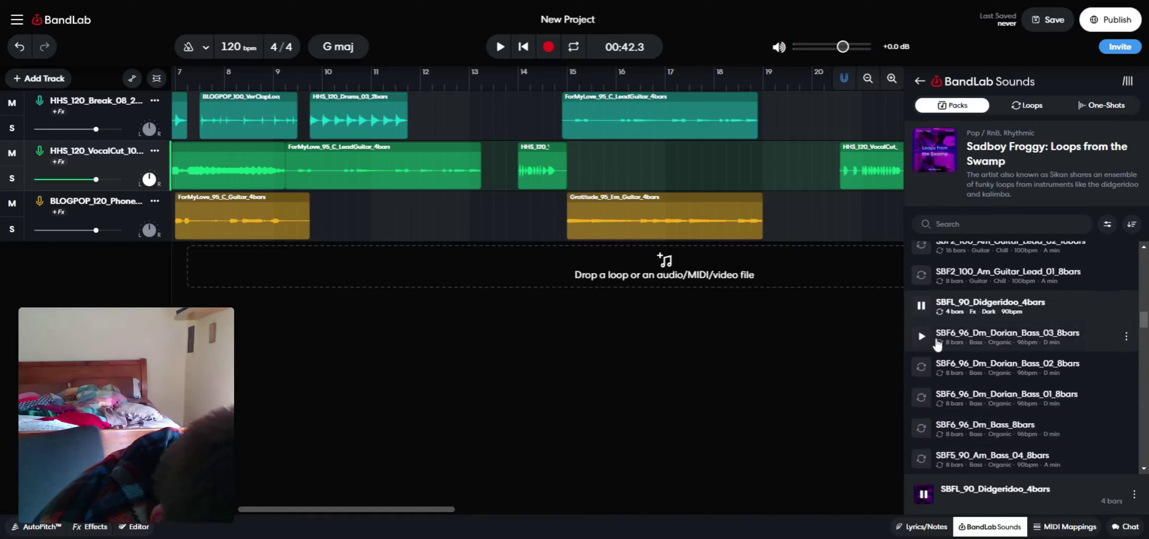
pyautogui.click(935, 344)
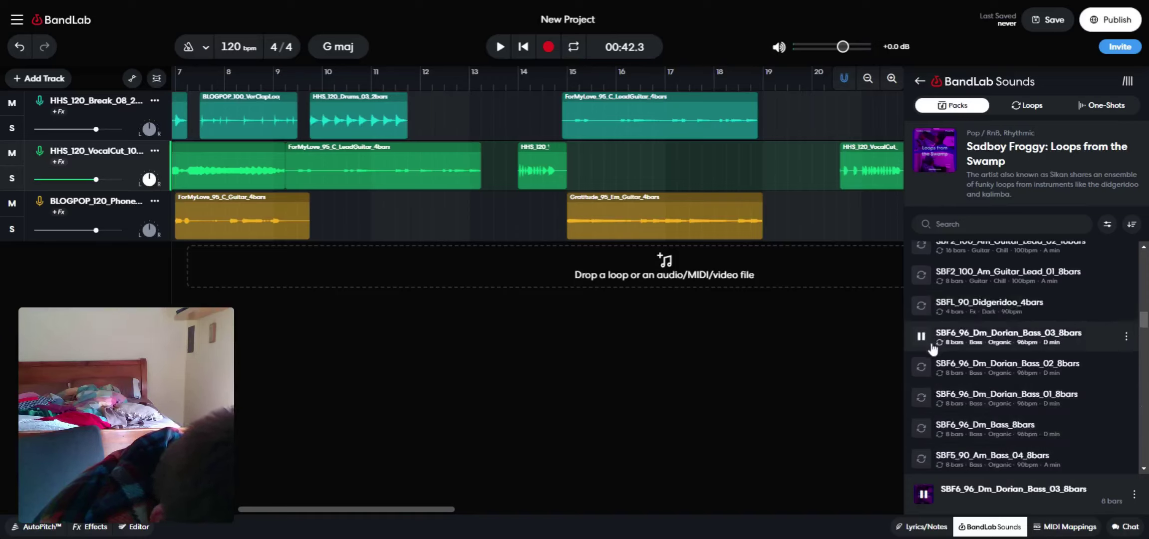
# Audition the SBF6_96_Dm_Dorian_Bass_02, Dorian_Bass_01 and SBF6_96_Dm_Bass 8-bar loops
pyautogui.click(942, 378)
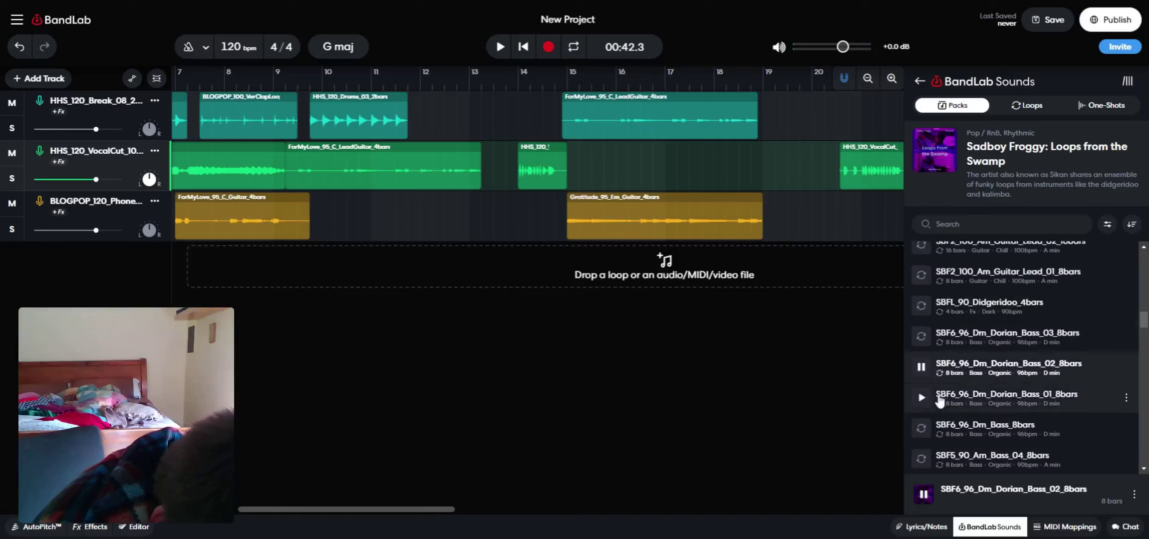
pyautogui.click(939, 400)
pyautogui.scroll(-1, 939, 398)
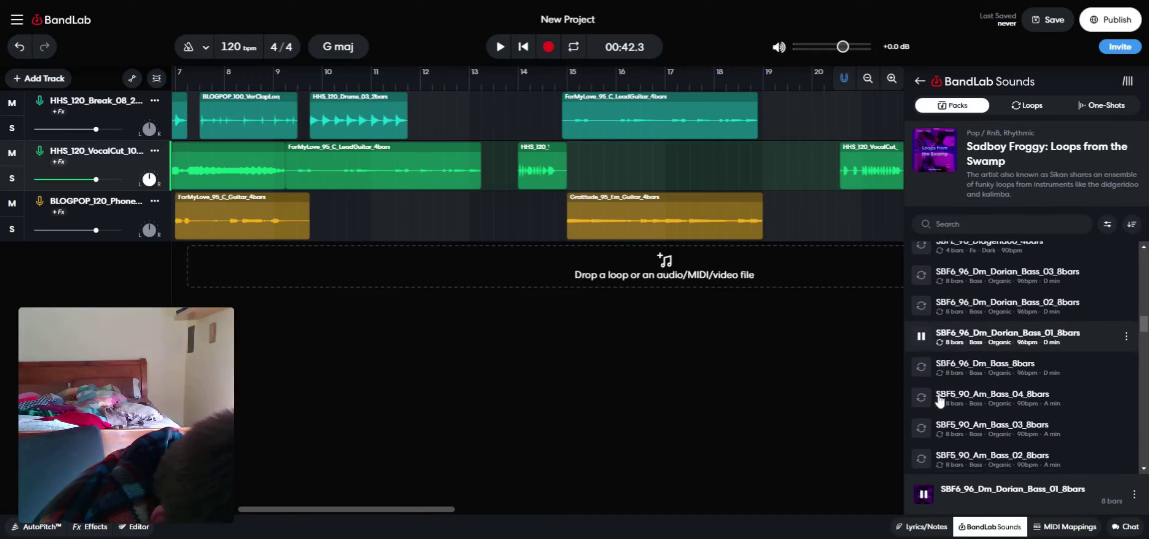
pyautogui.click(923, 368)
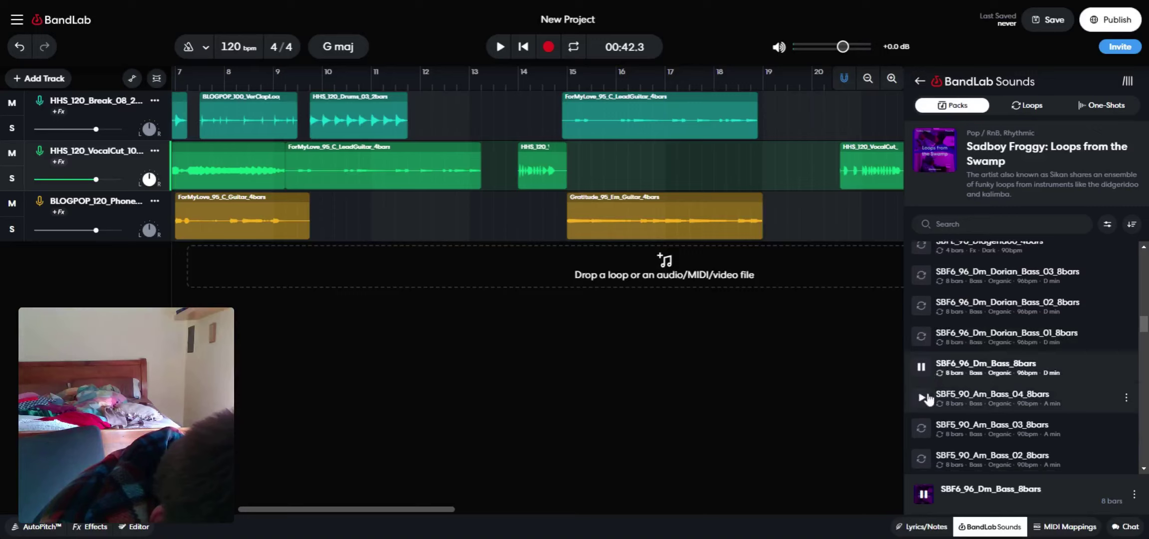
# Audition the SBF5_90_Am_Bass loops 04, 03, 02 and 01
pyautogui.click(924, 398)
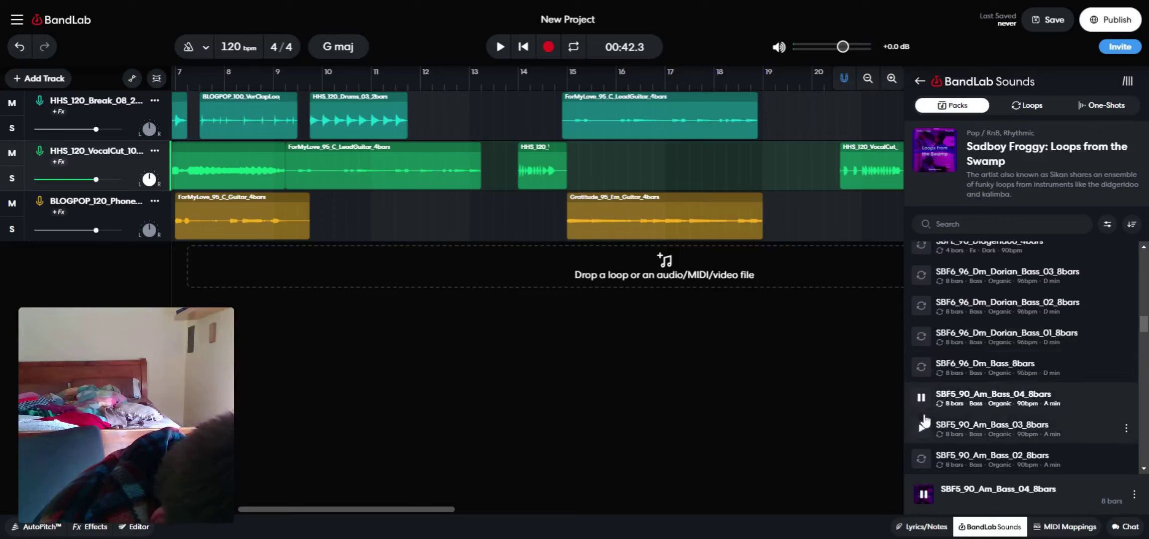
pyautogui.click(923, 425)
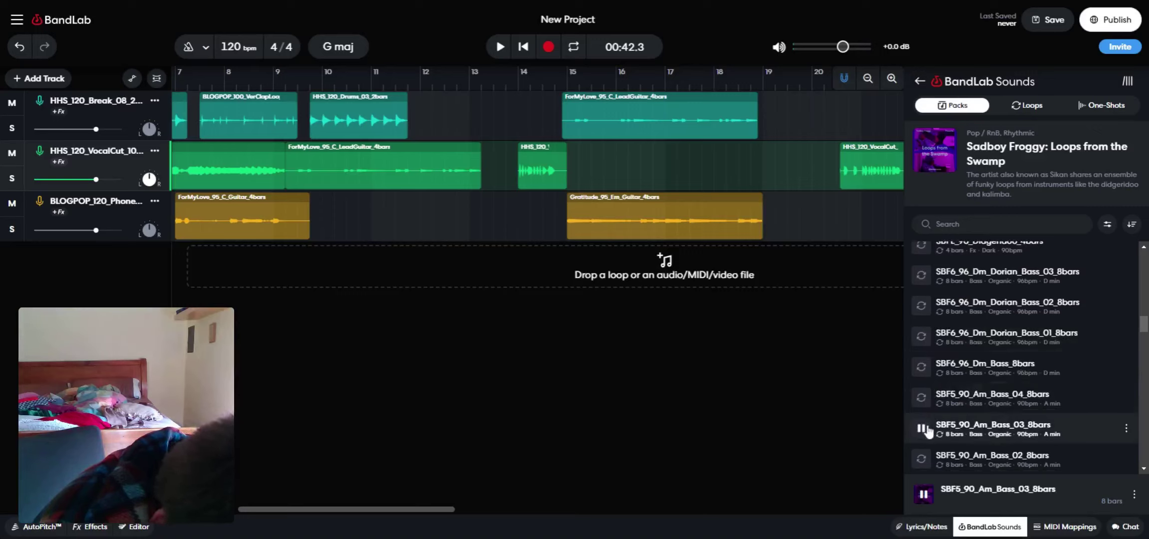
pyautogui.click(924, 428)
pyautogui.scroll(-3, 924, 389)
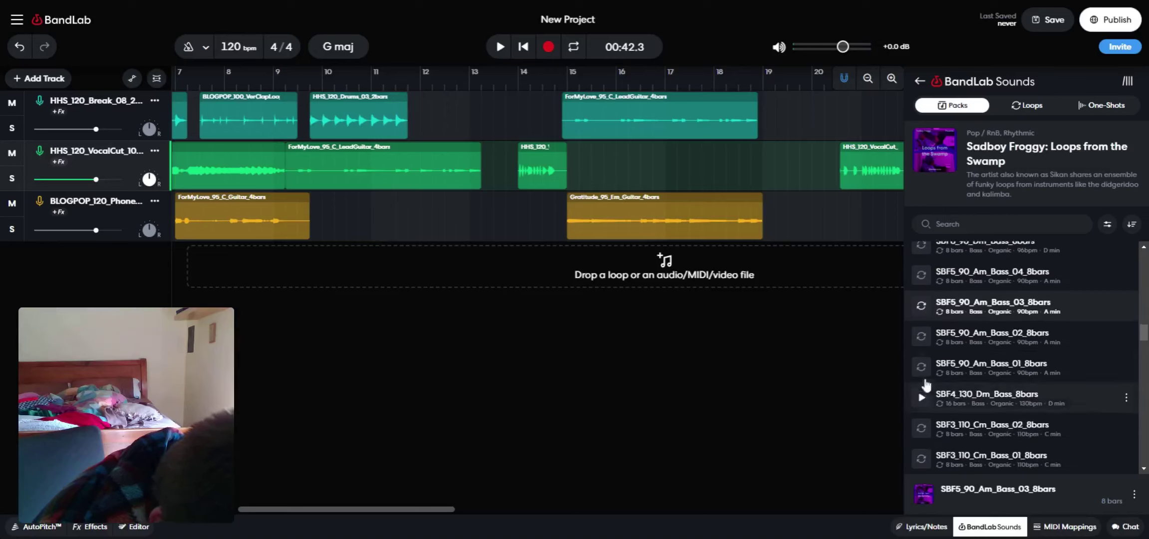
pyautogui.click(920, 308)
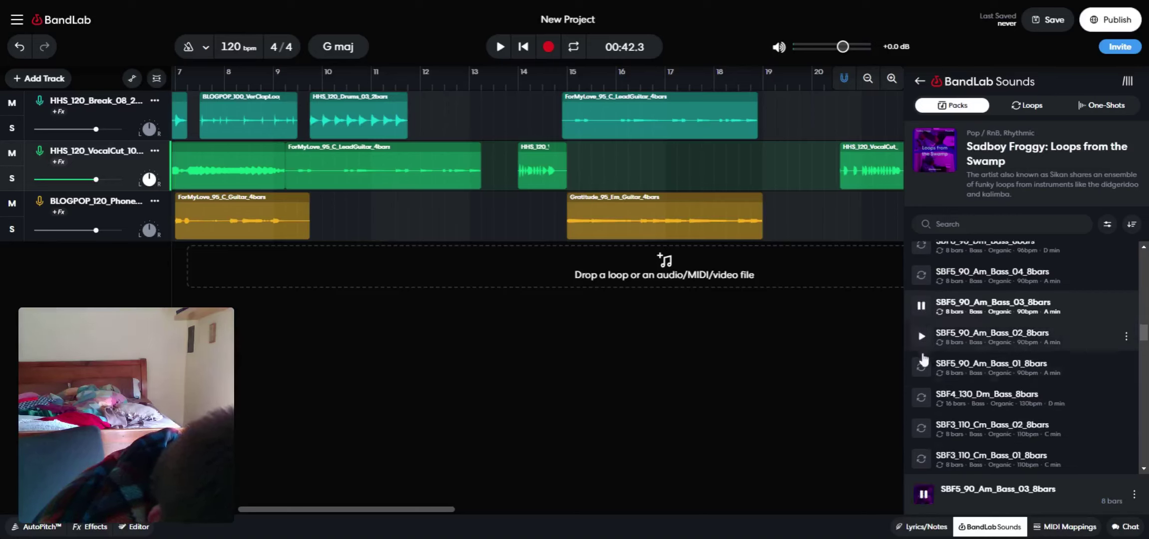
pyautogui.click(927, 337)
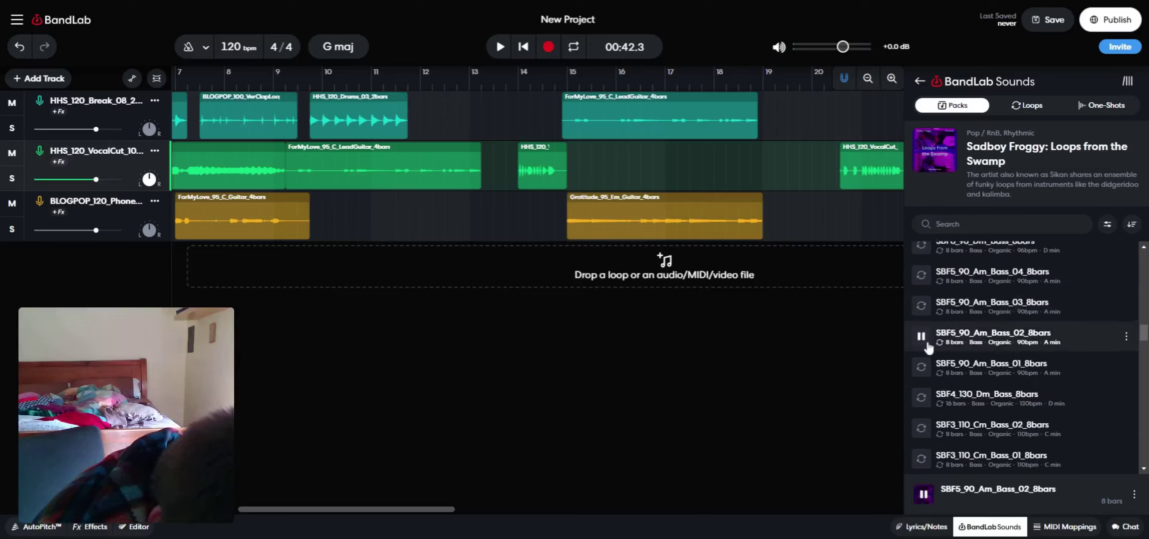
pyautogui.click(924, 367)
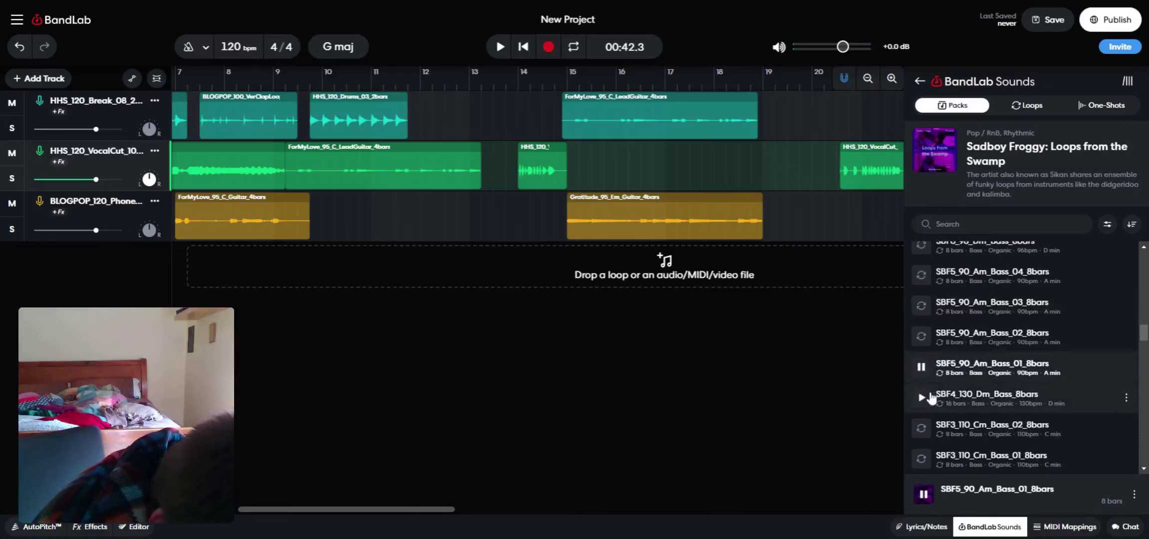
# Audition the bass loops SBF4_130_Dm_Bass, SBF3_110_Cm_Bass_02 and 01, SBF2_100_Am_Bass and SBF1_86_Dm_Bass
pyautogui.click(930, 398)
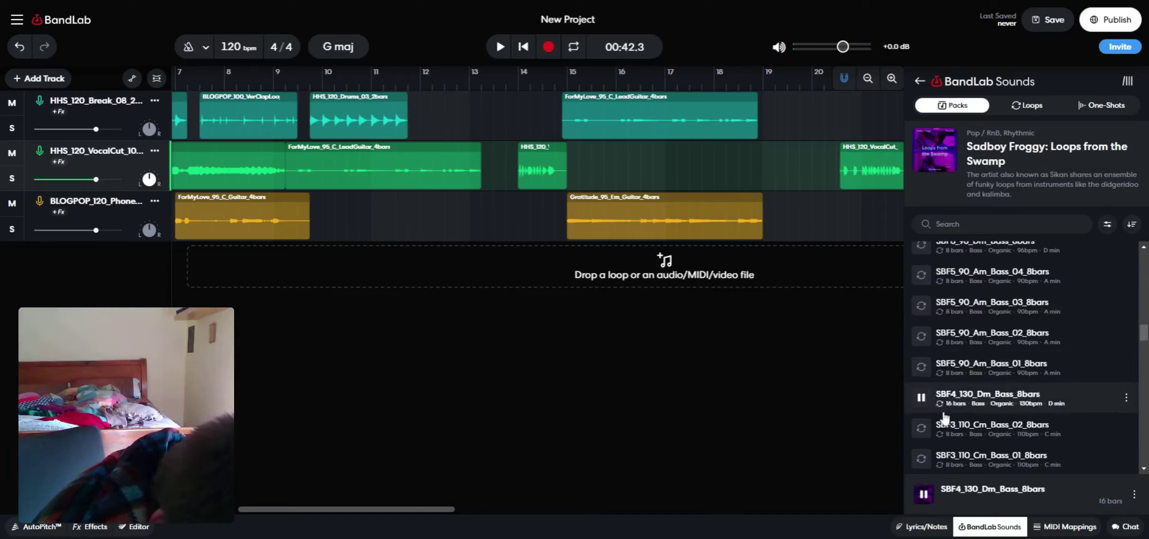
pyautogui.click(931, 428)
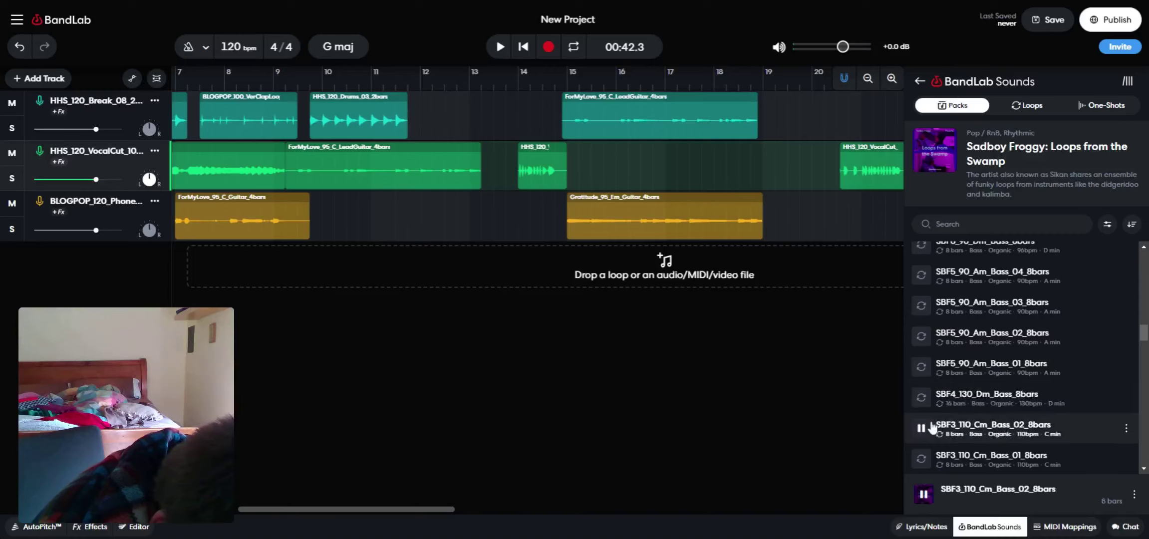
pyautogui.scroll(-1, 928, 419)
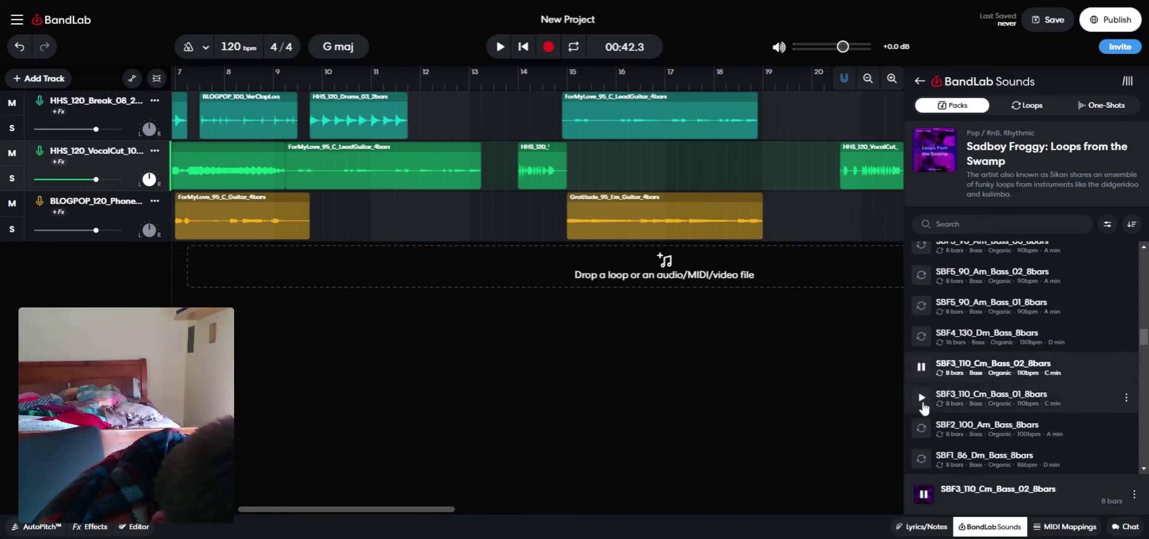
pyautogui.click(923, 401)
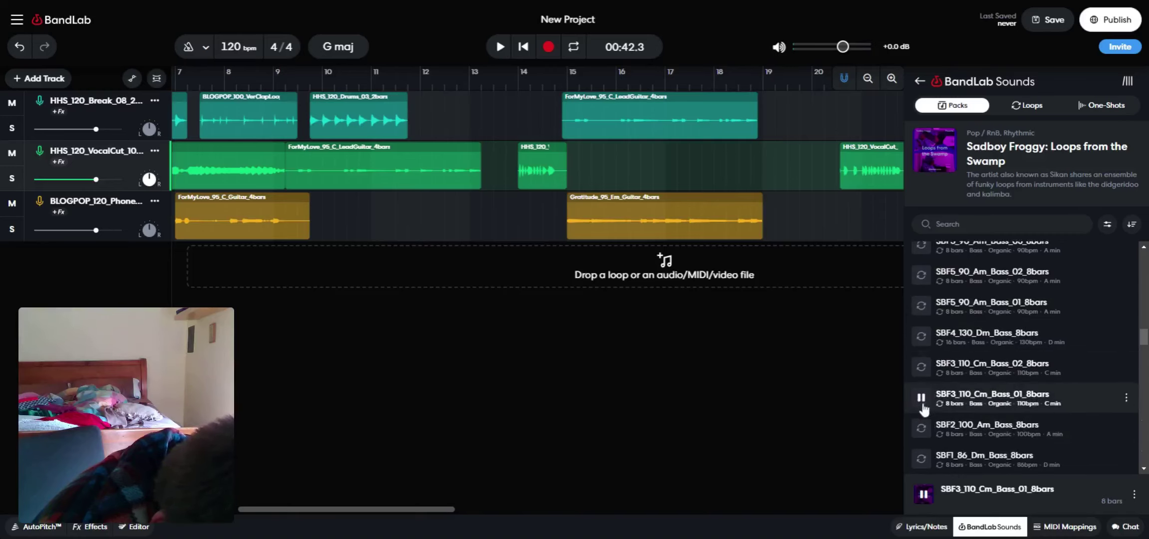
pyautogui.click(921, 429)
pyautogui.scroll(-1, 922, 425)
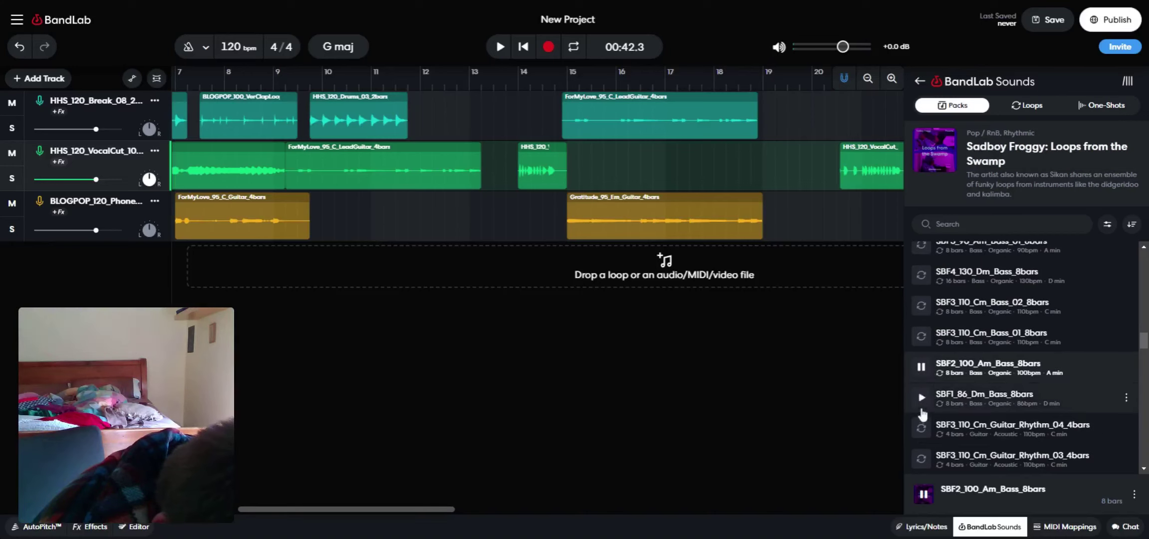
pyautogui.click(922, 399)
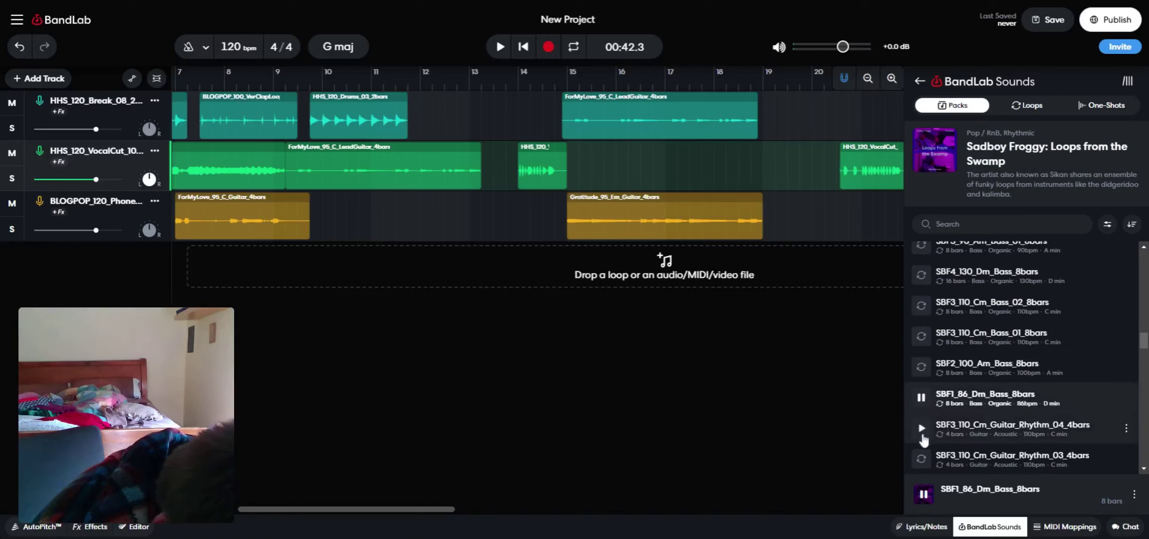
# Audition the SBF3_110_Cm_Guitar_Rhythm loops 04, 03, 02 and 01
pyautogui.click(922, 430)
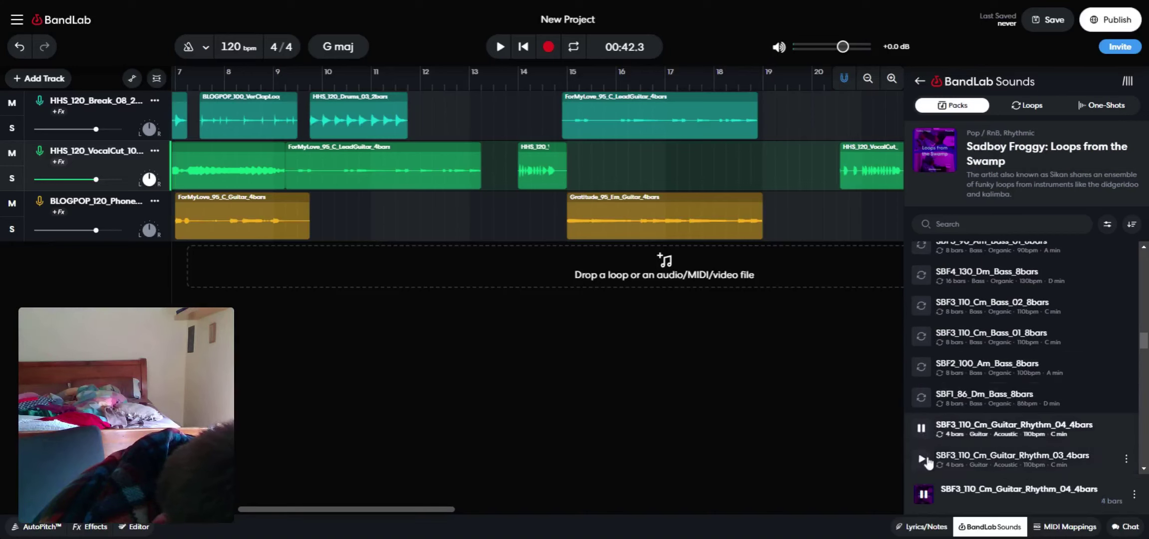
pyautogui.click(922, 459)
pyautogui.scroll(-2, 928, 459)
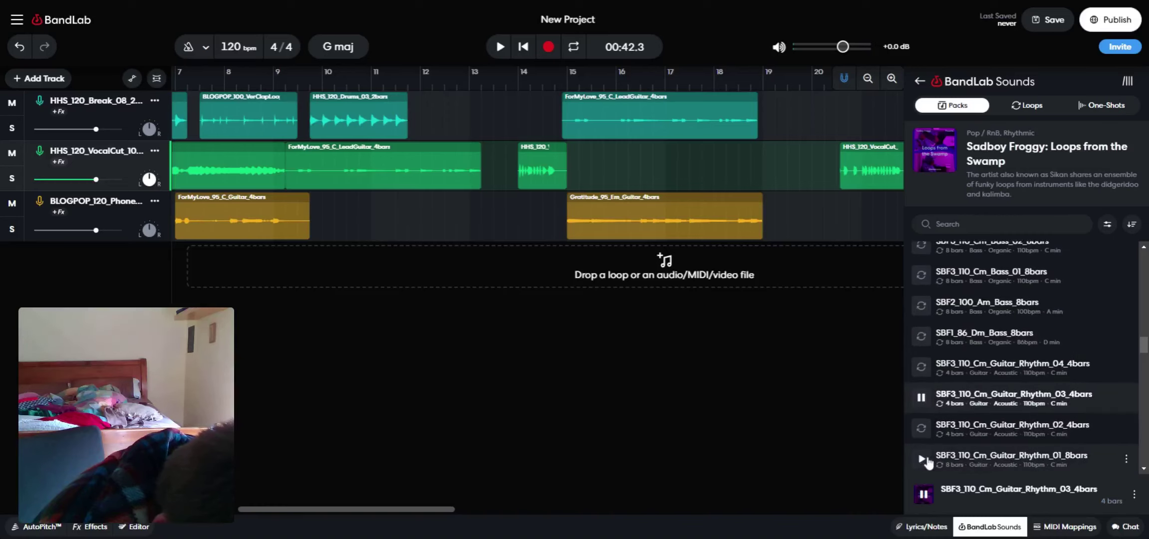
pyautogui.click(924, 431)
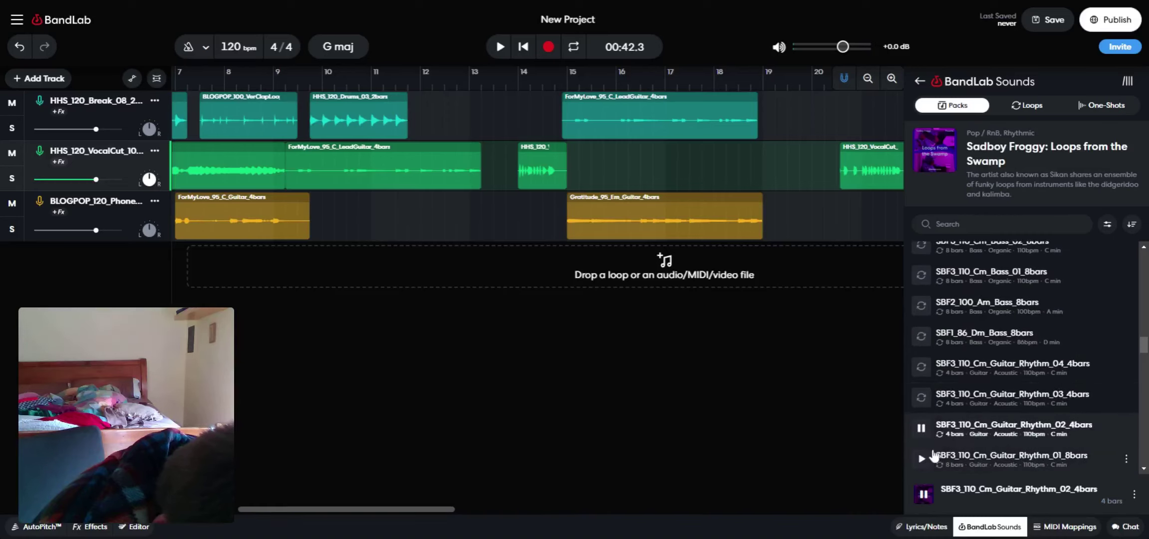
pyautogui.scroll(-2, 933, 457)
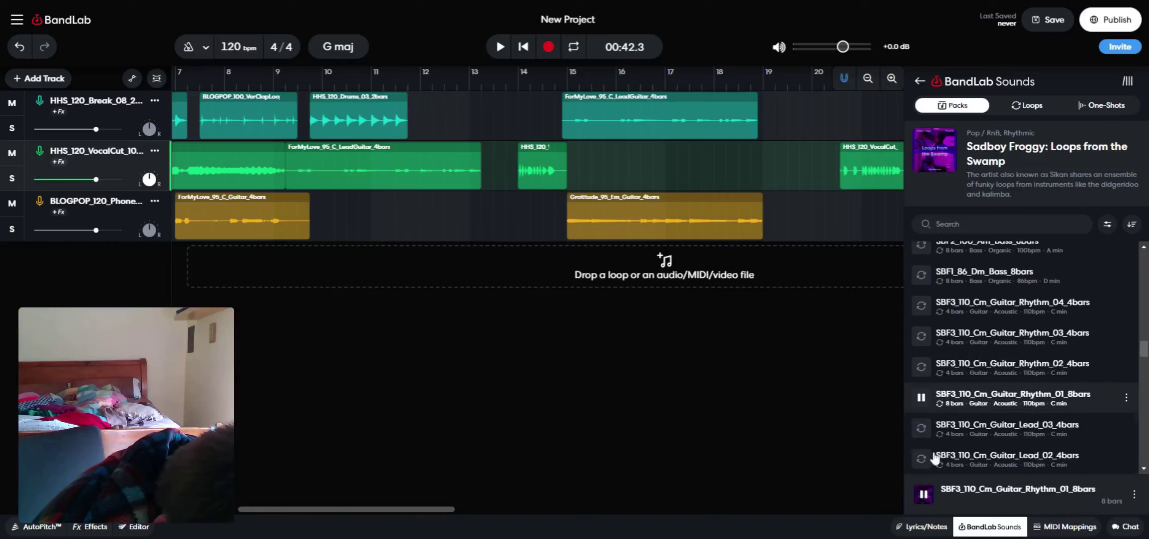
# Audition the SBF3_110_Cm_Guitar_Lead 4-bar loops 03, 02 and 01
pyautogui.click(932, 435)
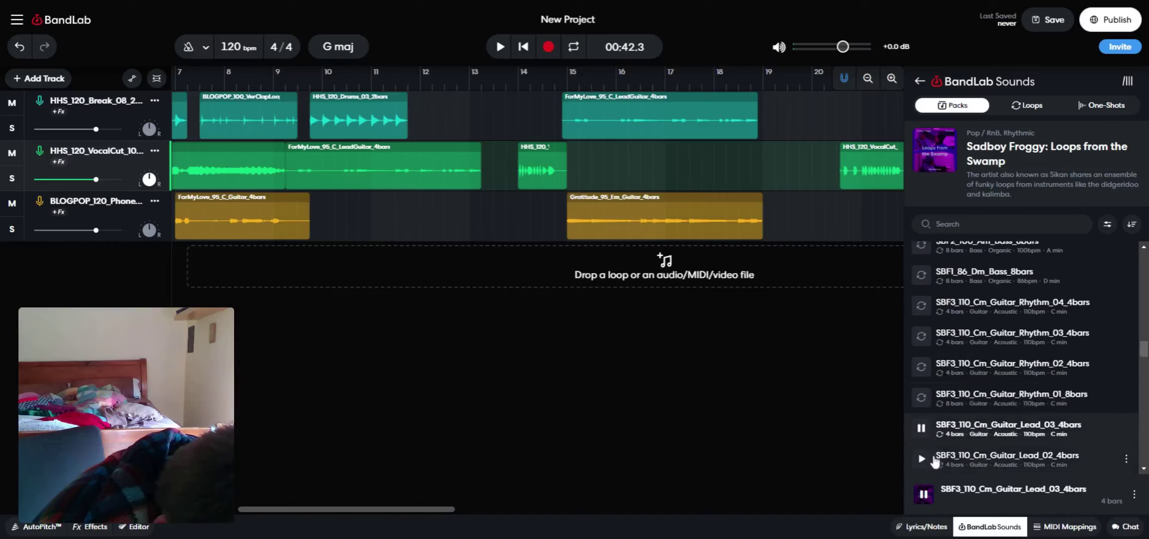
pyautogui.click(922, 458)
pyautogui.scroll(-2, 935, 461)
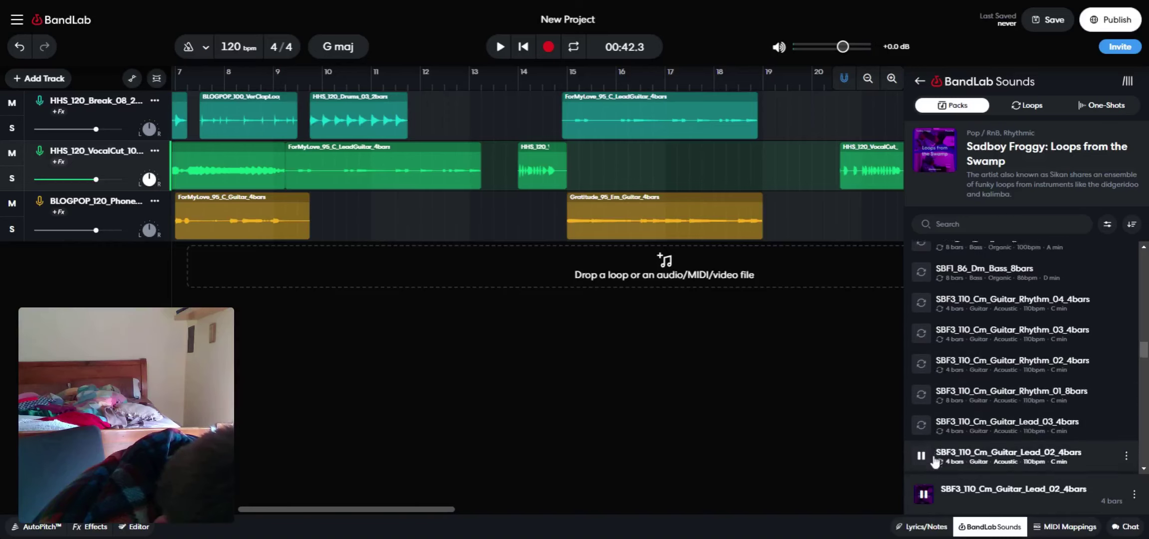
pyautogui.click(934, 443)
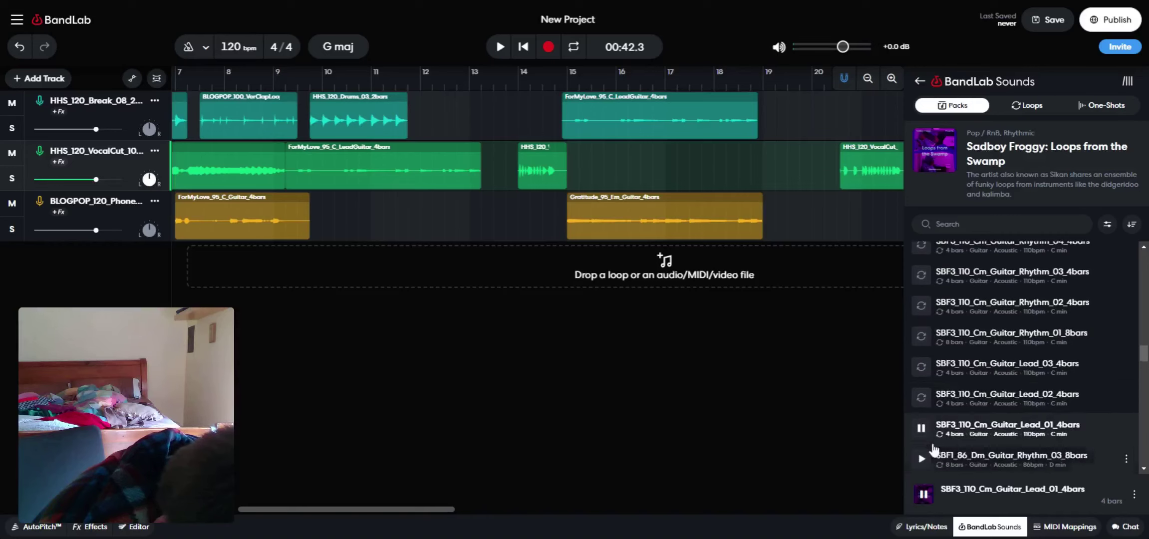
# Audition the SBF1_86_Dm_Guitar_Rhythm 8-bar loops 03, 02 and 01
pyautogui.click(932, 453)
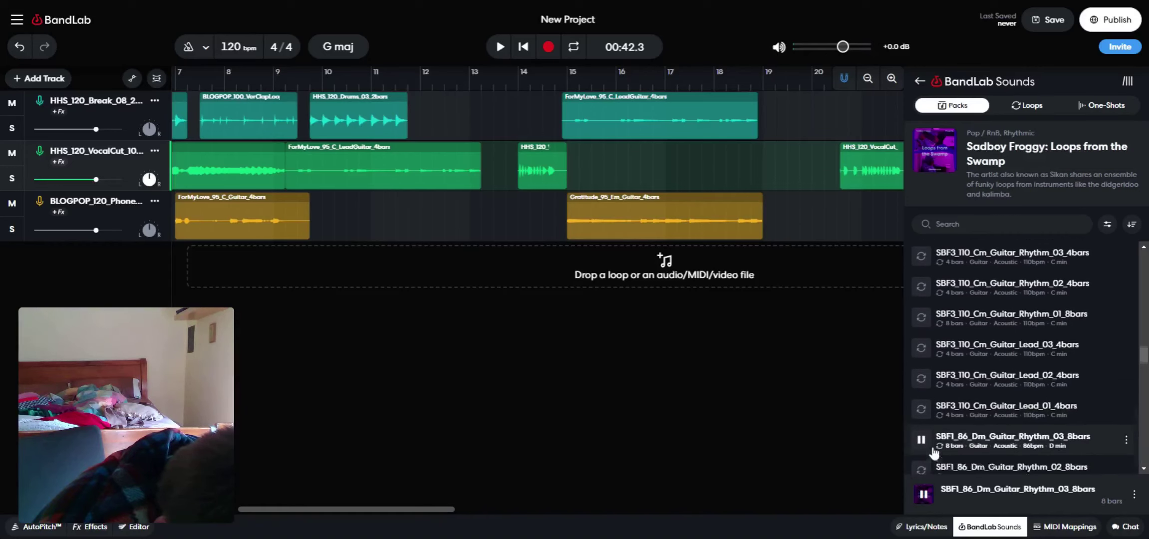
pyautogui.scroll(-1, 934, 449)
pyautogui.click(923, 428)
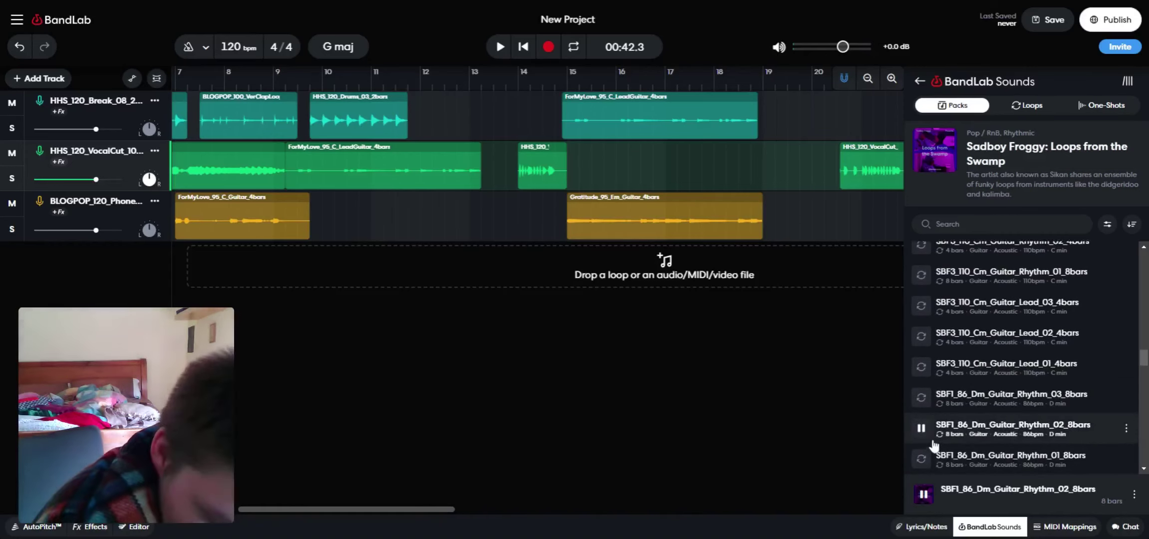
pyautogui.click(938, 464)
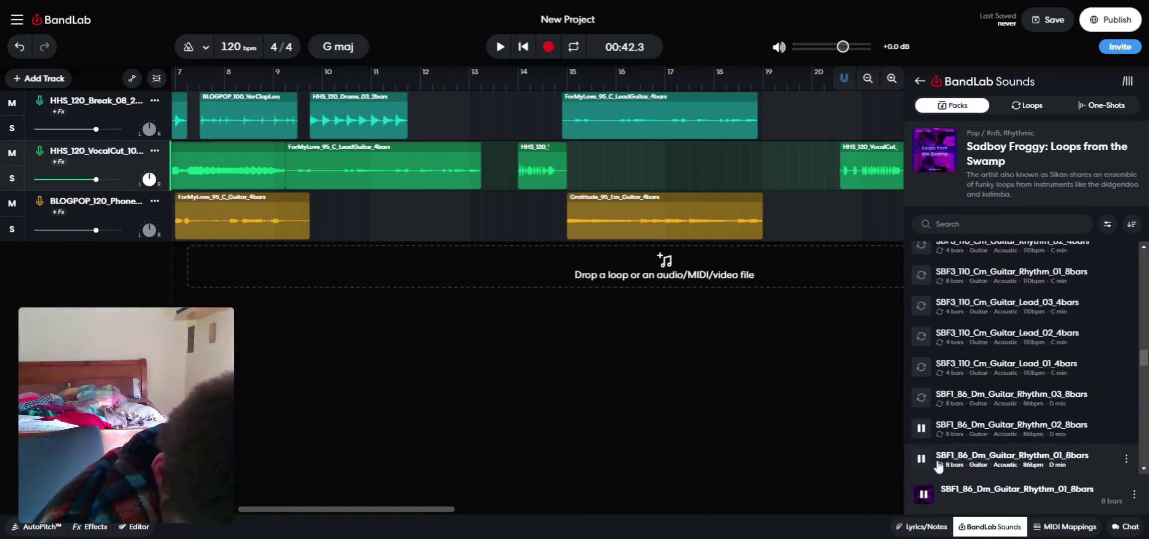
# Audition the SBF1_86_Dm_Guitar_Lead 8-bar loops 04, 03, 02 and 01
pyautogui.scroll(-2, 938, 465)
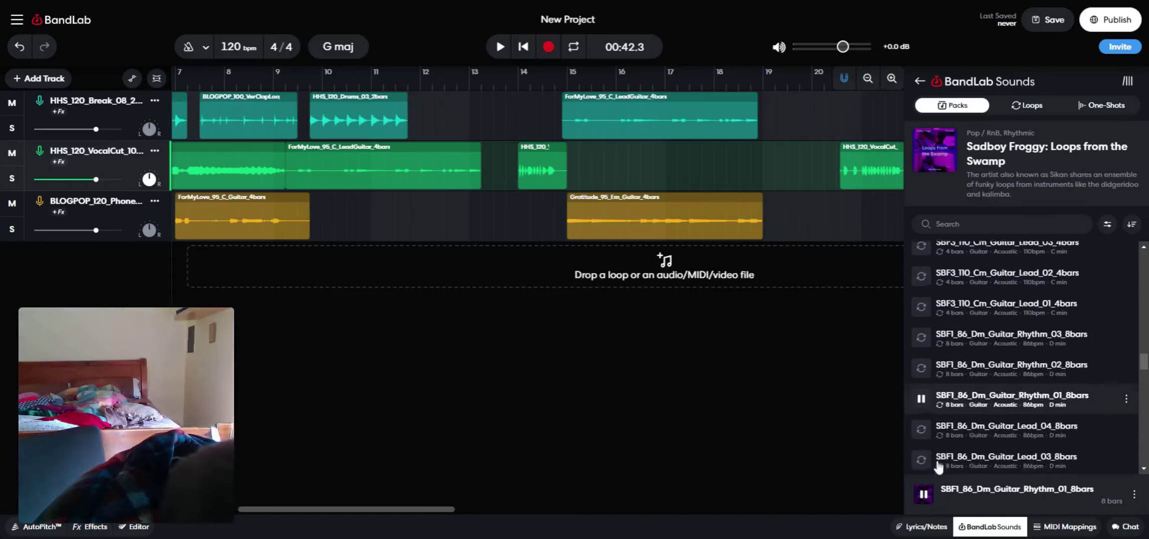
pyautogui.click(933, 438)
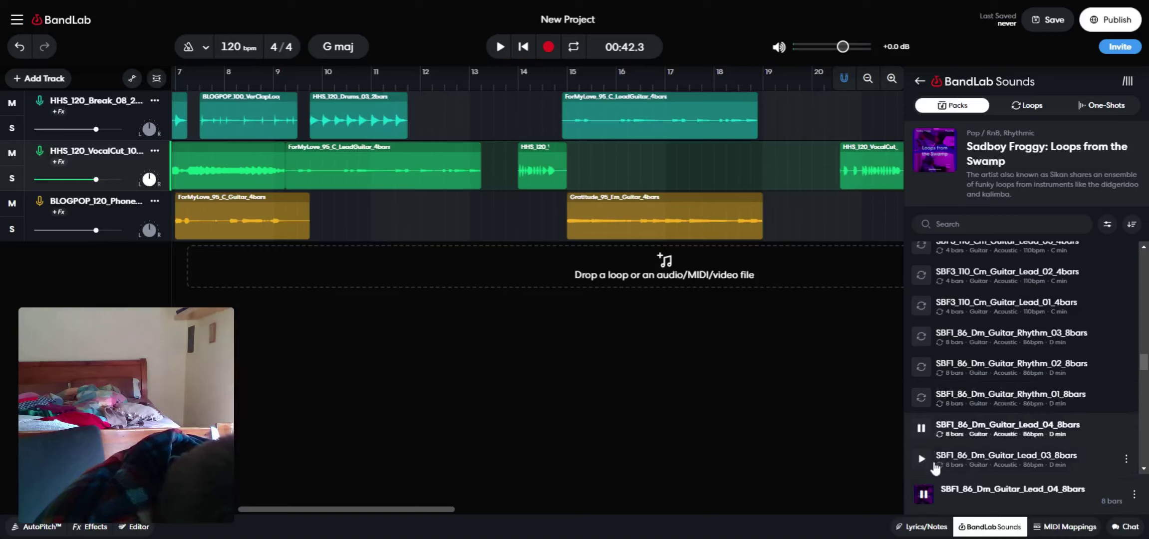
pyautogui.click(933, 465)
pyautogui.scroll(-1, 934, 459)
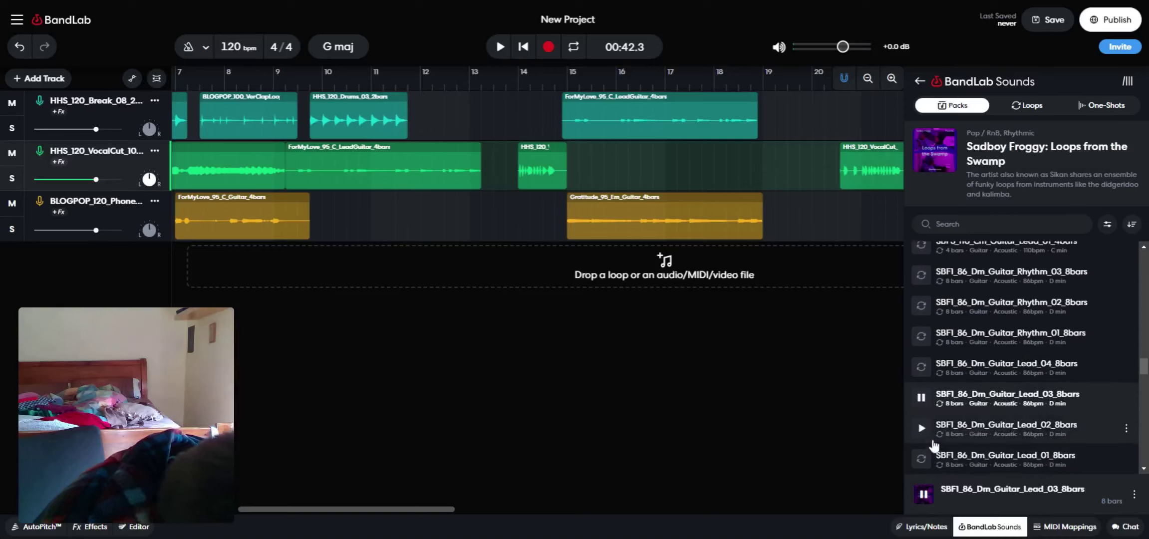
pyautogui.click(932, 441)
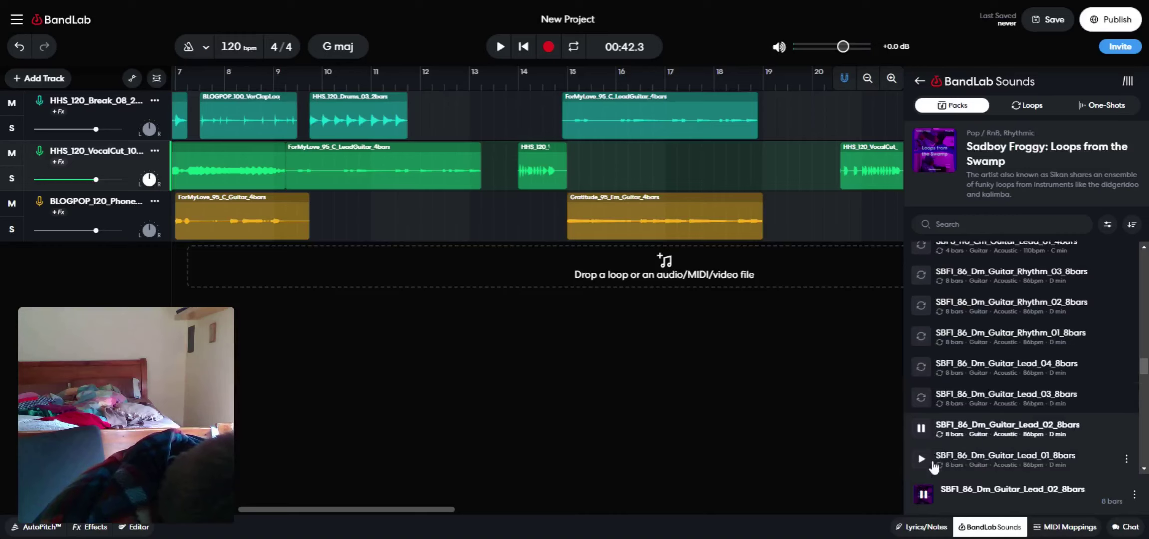
pyautogui.click(932, 462)
# Audition the SBF5_90_Am_808_Bass_8bars and SBF5_90_Drums_Snare_4bars loops
pyautogui.scroll(-4, 933, 466)
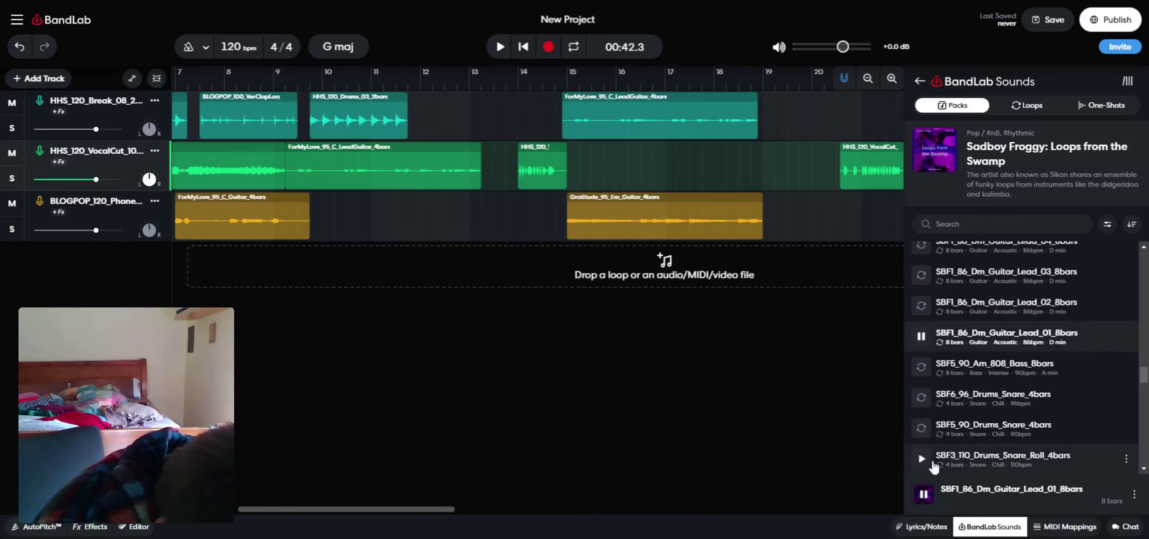
pyautogui.click(940, 365)
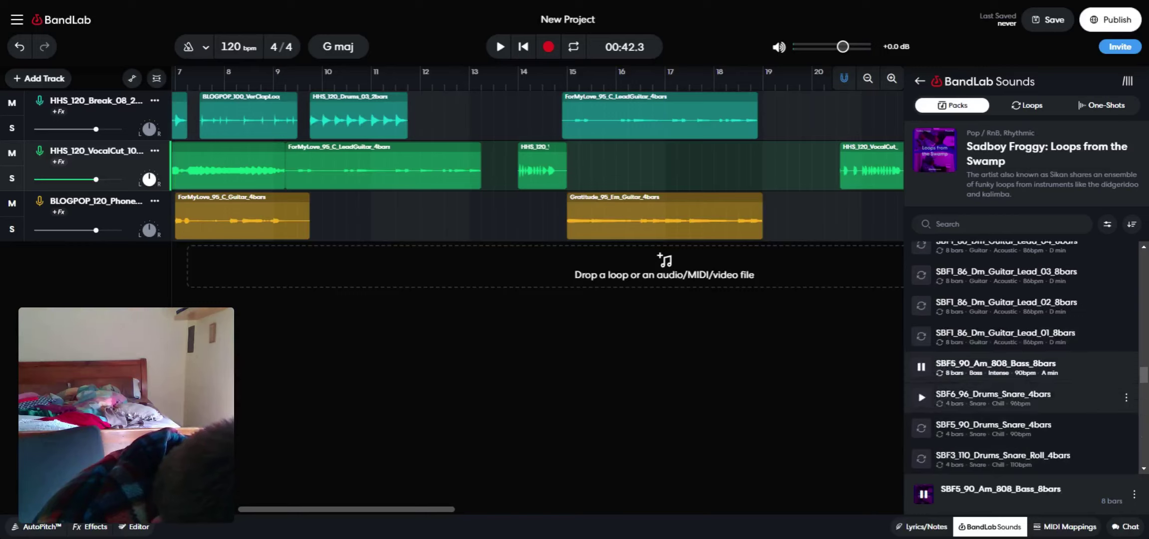
pyautogui.click(948, 427)
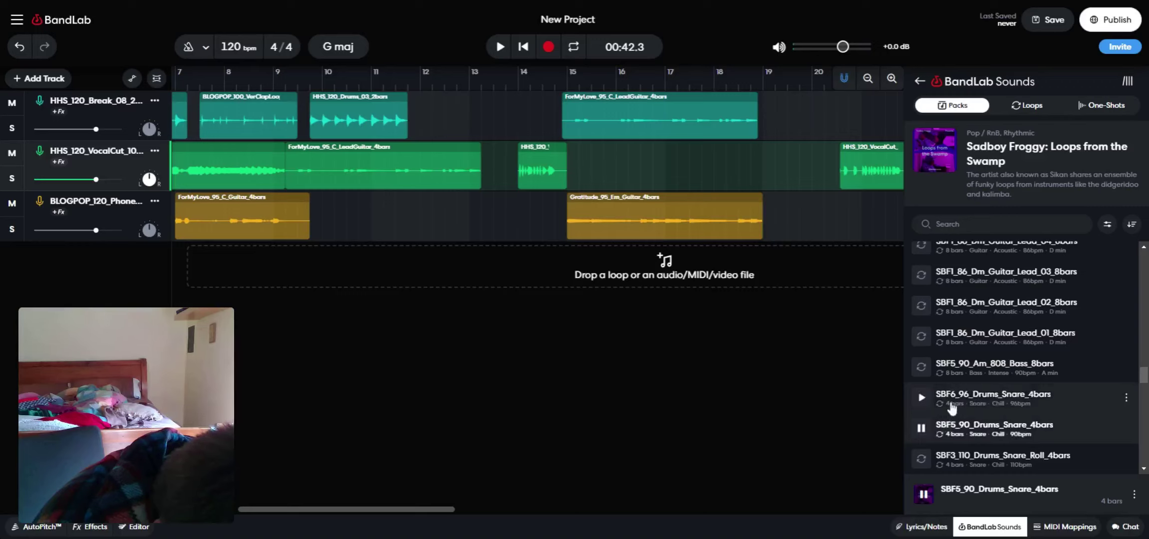
# Audition SBF6_96_Drums_Snare_4bars and place it on the HHS_120_VocalCut track, starting just after bar 15
pyautogui.click(937, 398)
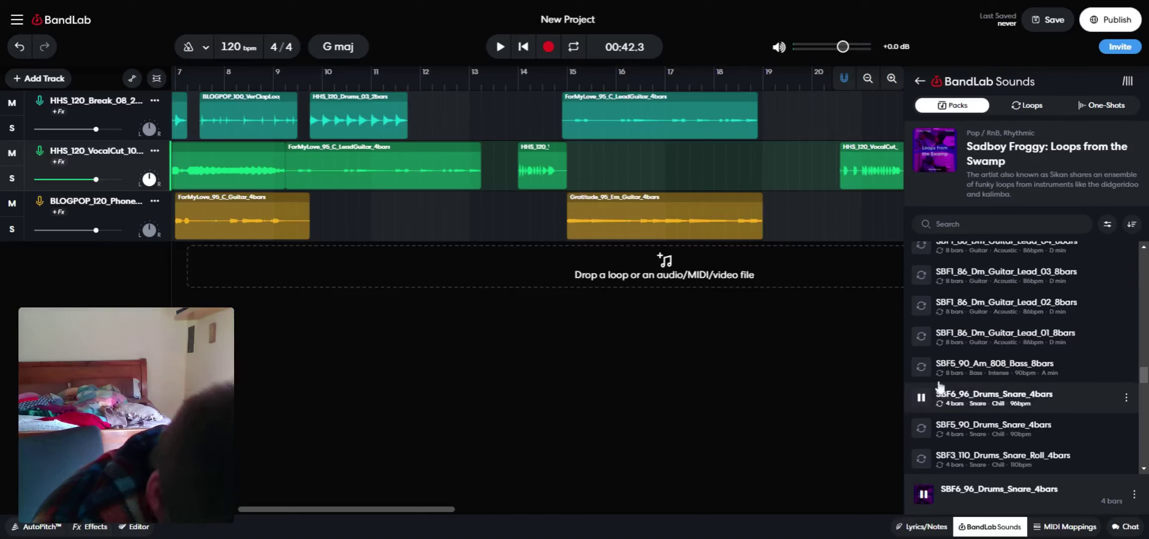
pyautogui.moveTo(946, 398); pyautogui.dragTo(580, 165)
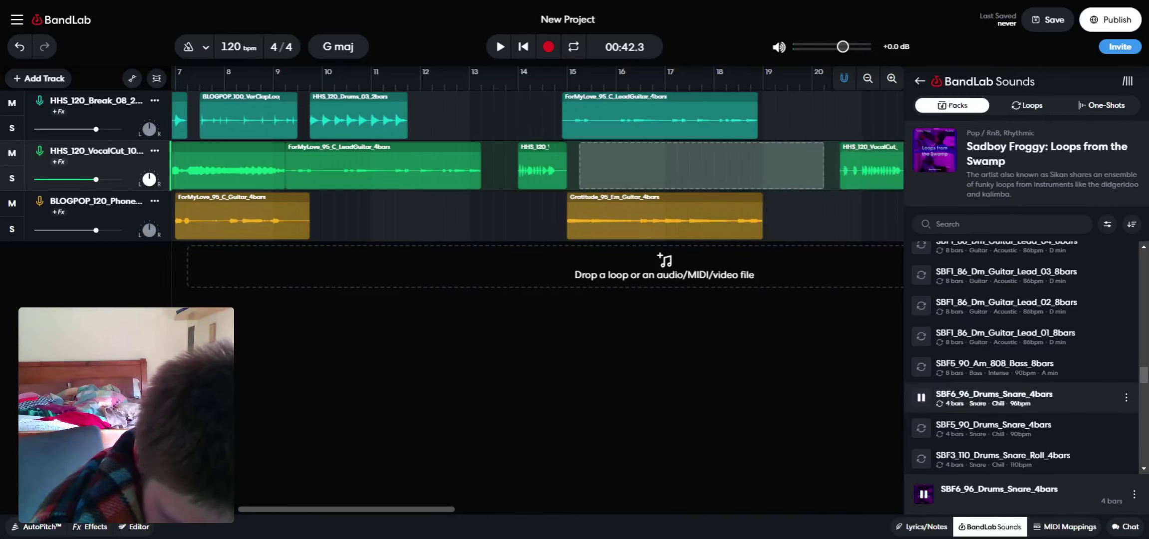
pyautogui.moveTo(675, 164); pyautogui.dragTo(674, 165)
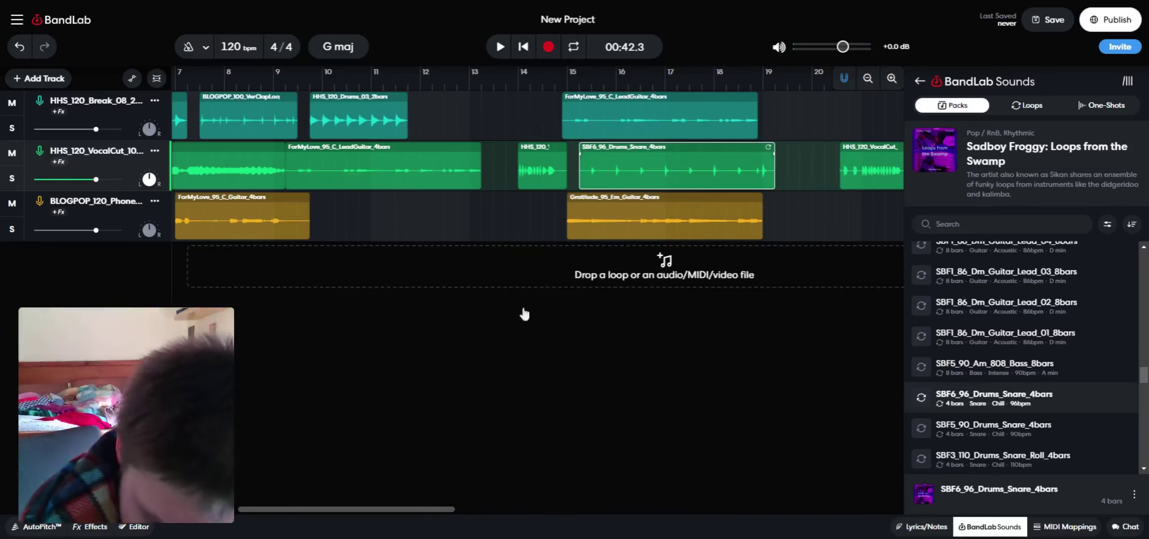
# Play back the arrangement from just before bar 15 to past bar 19 to check the newly placed snare loop
pyautogui.moveTo(350, 506); pyautogui.dragTo(400, 504)
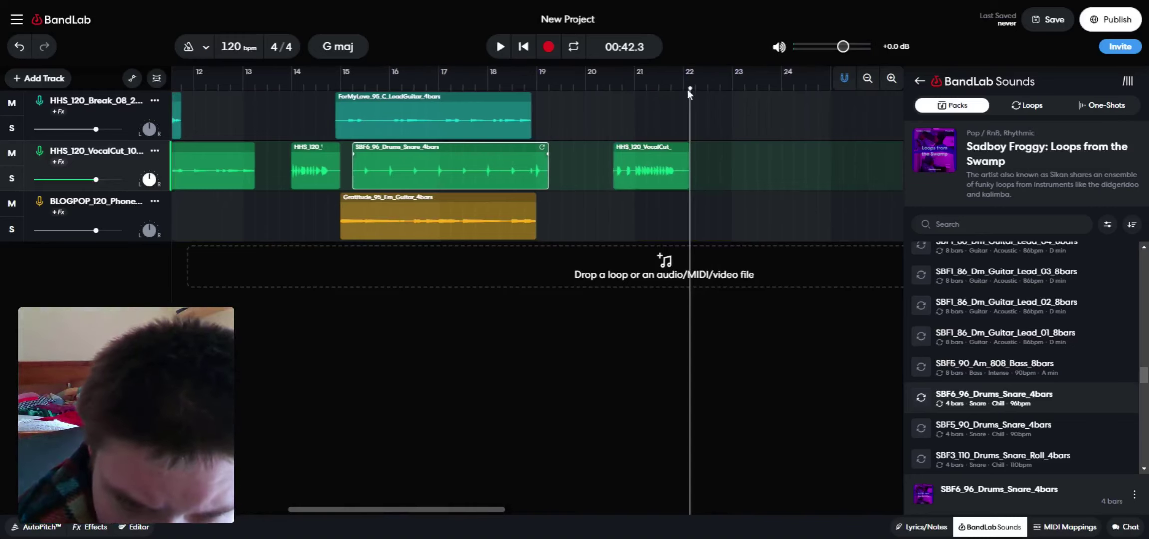
pyautogui.moveTo(688, 89); pyautogui.dragTo(335, 110)
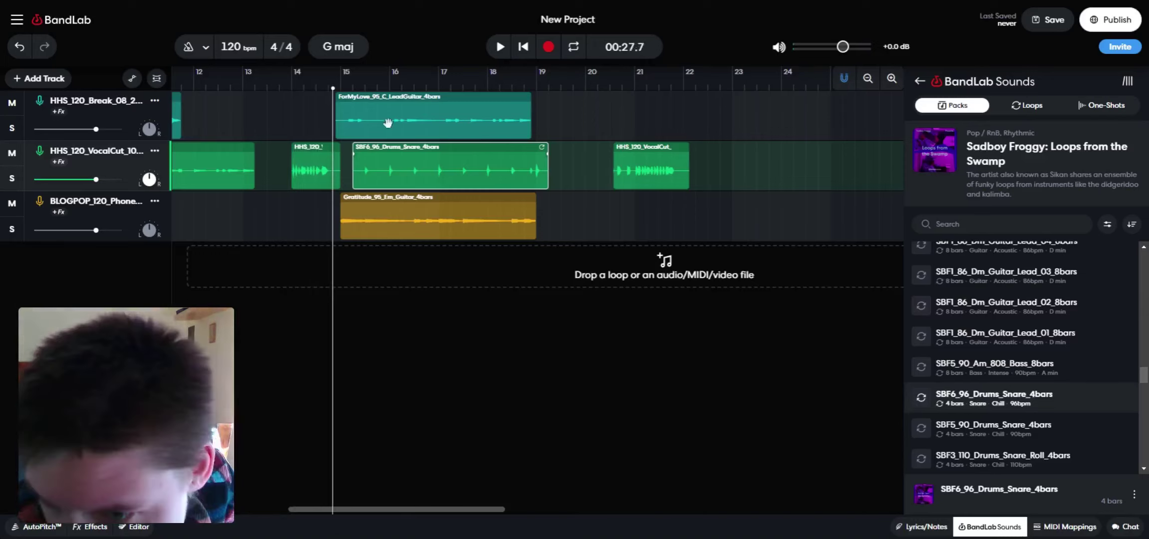
pyautogui.click(490, 54)
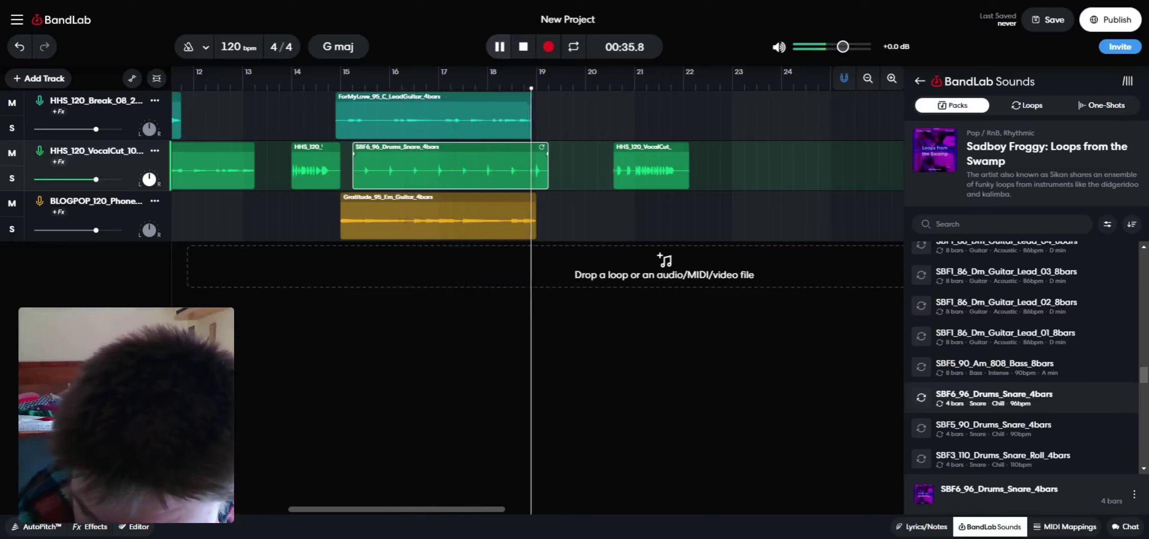
pyautogui.press('space')
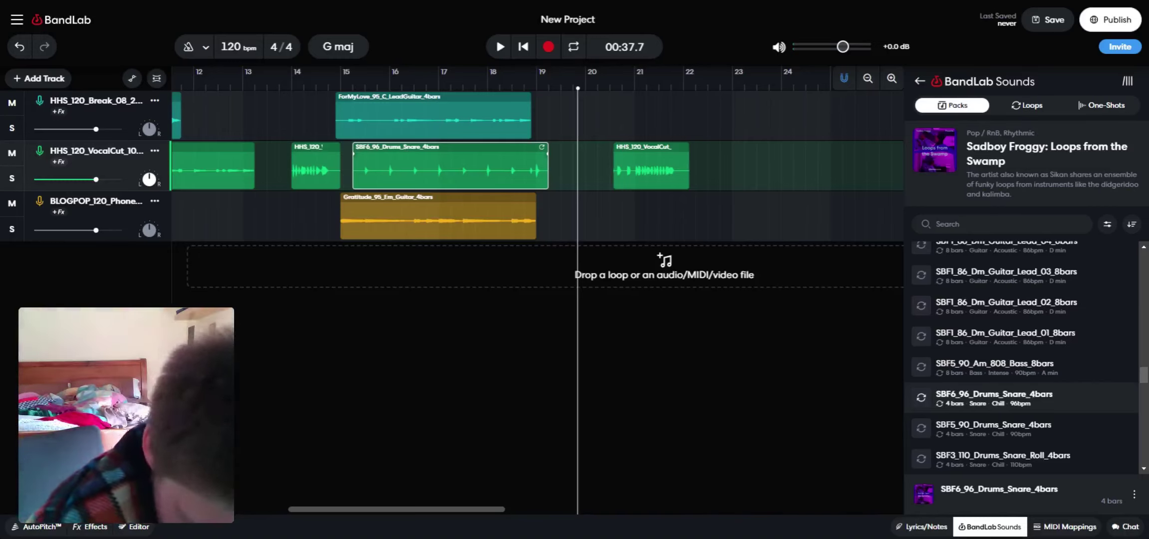
# Audition SBF1_86_Dm_Guitar_Lead_02_8bars, and open the Hip House Scratch pack
pyautogui.click(921, 305)
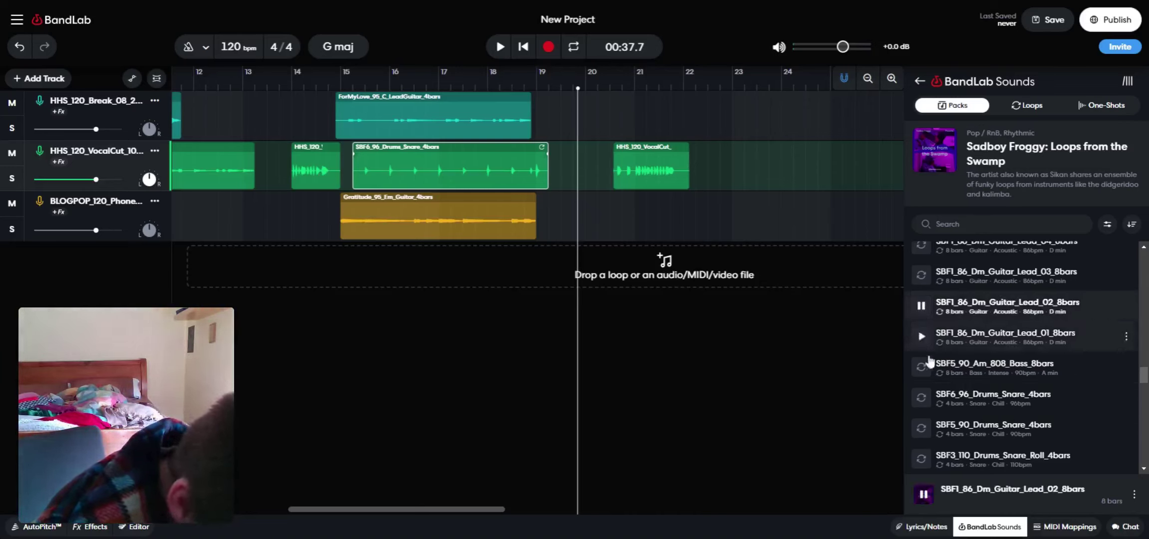
pyautogui.click(922, 81)
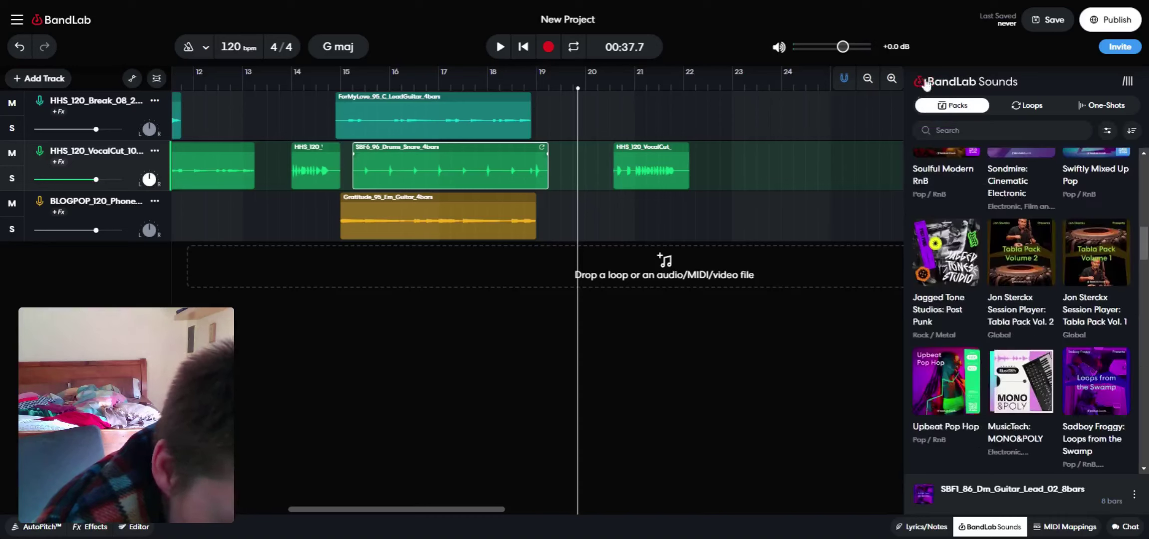
pyautogui.scroll(5, 1053, 272)
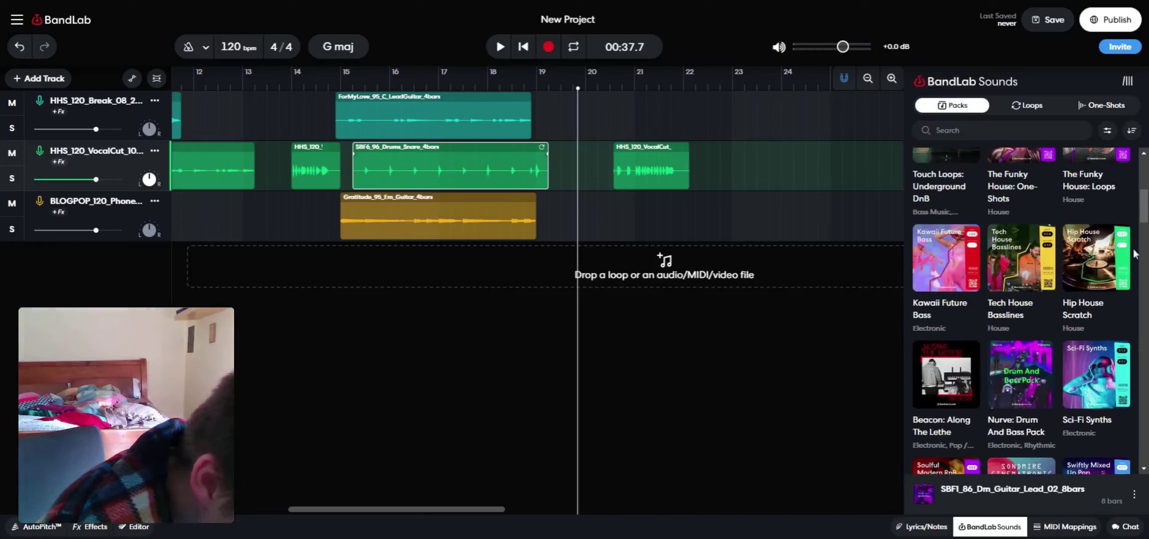
pyautogui.click(1120, 252)
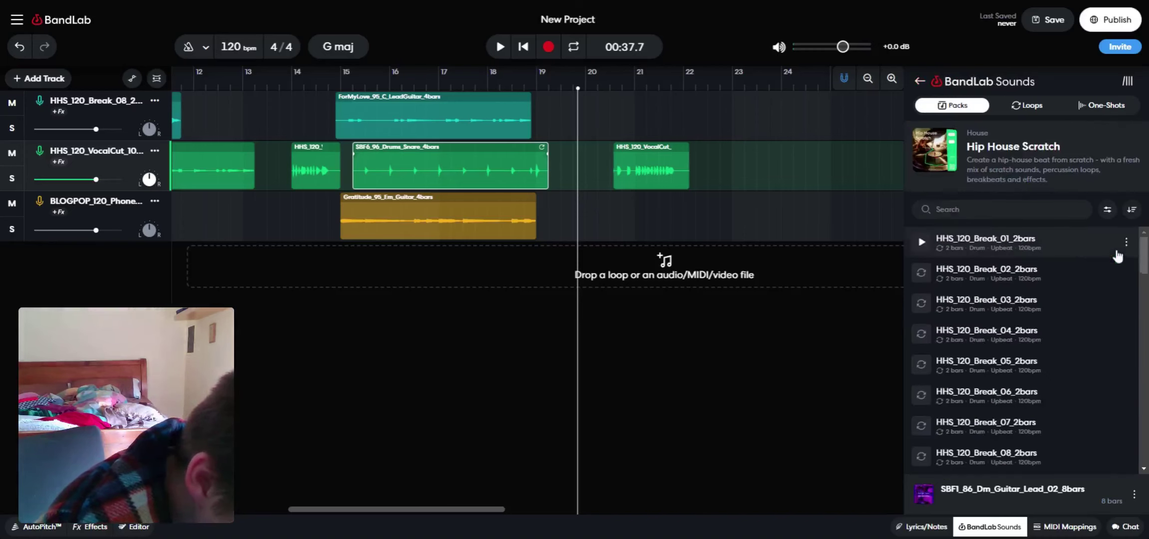
# Audition the HHS_120_Break 2-bar loops 01, 02, 03, 04 and 06
pyautogui.click(993, 248)
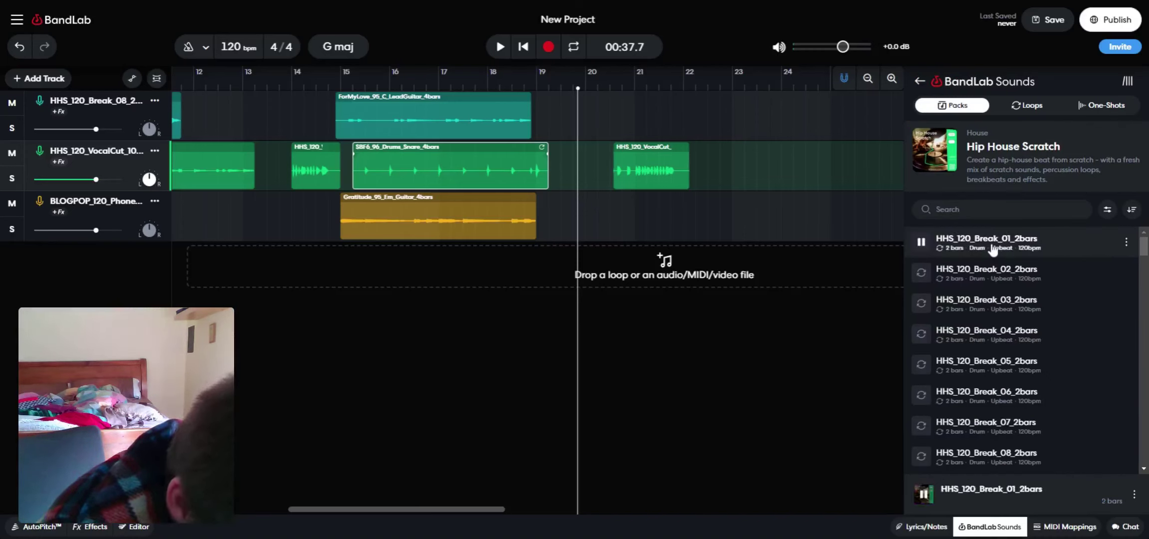
pyautogui.click(935, 272)
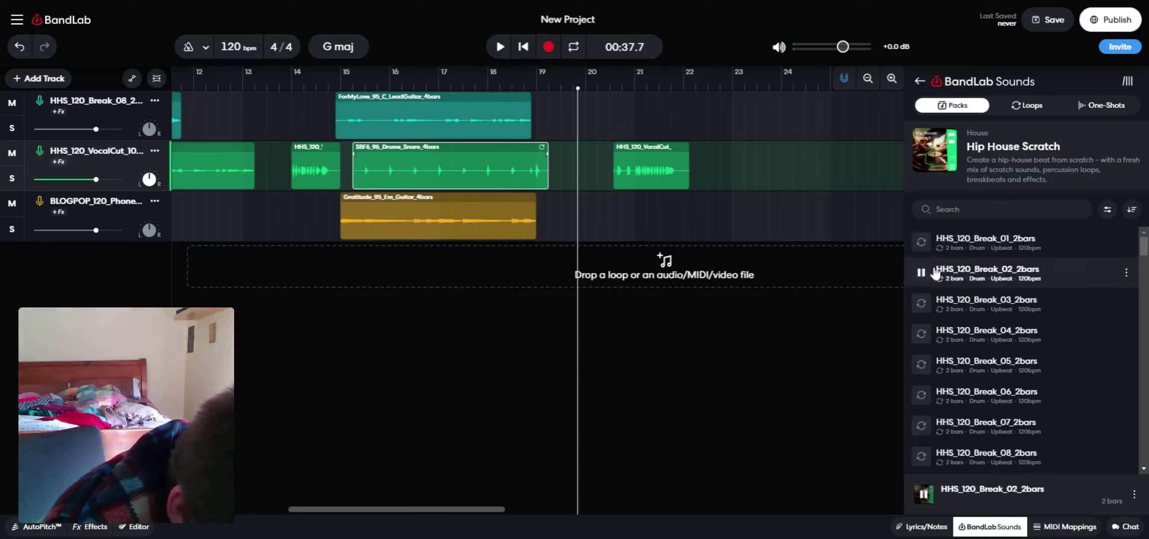
pyautogui.click(922, 302)
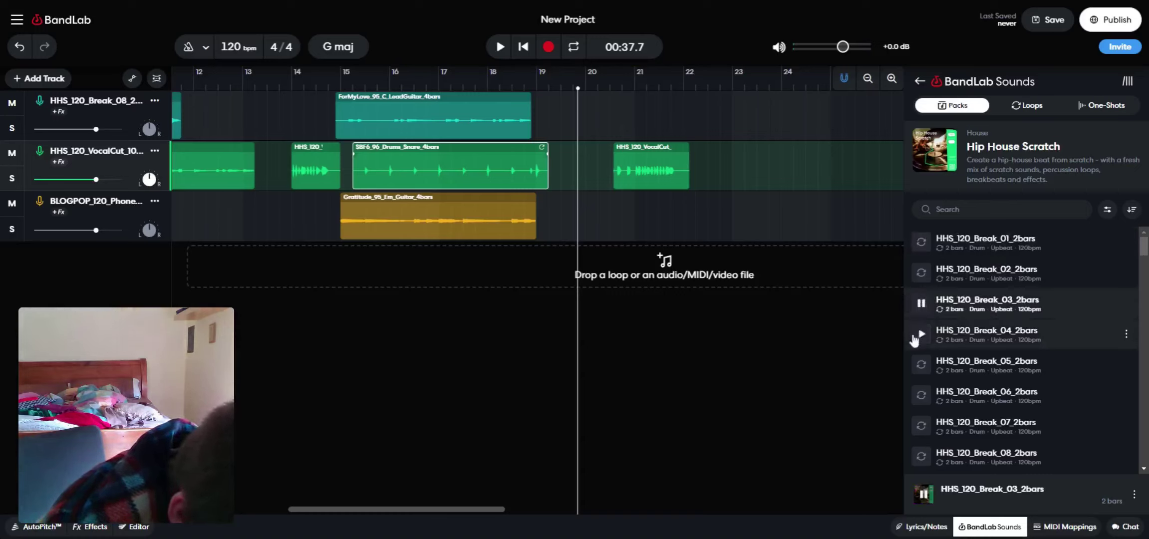
pyautogui.click(922, 337)
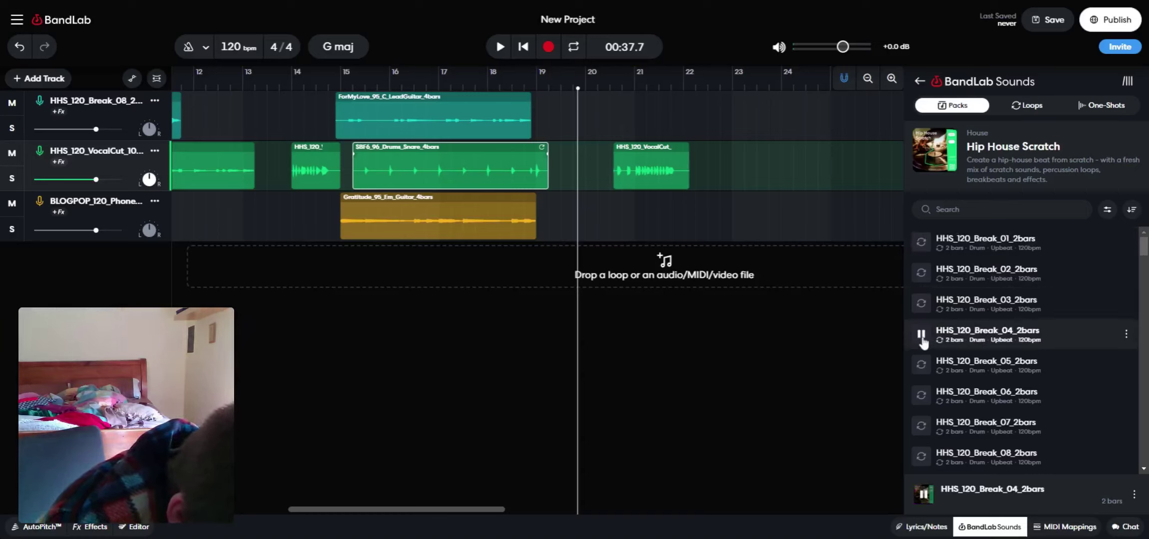
pyautogui.click(922, 397)
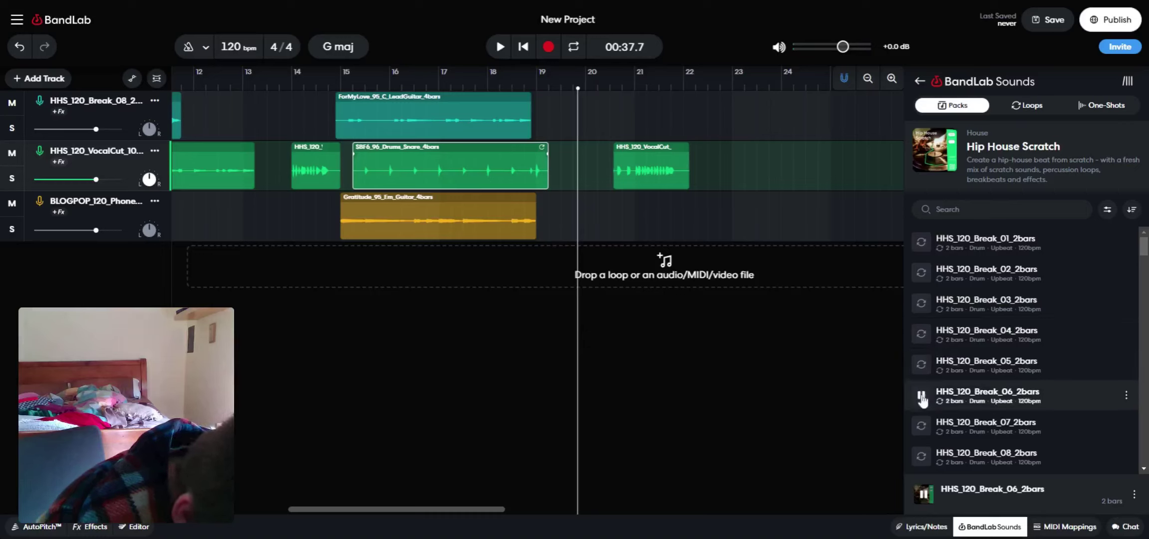
# Audition the HHS_120_Break 2-bar loops 07 through 12
pyautogui.click(920, 425)
pyautogui.scroll(-2, 928, 419)
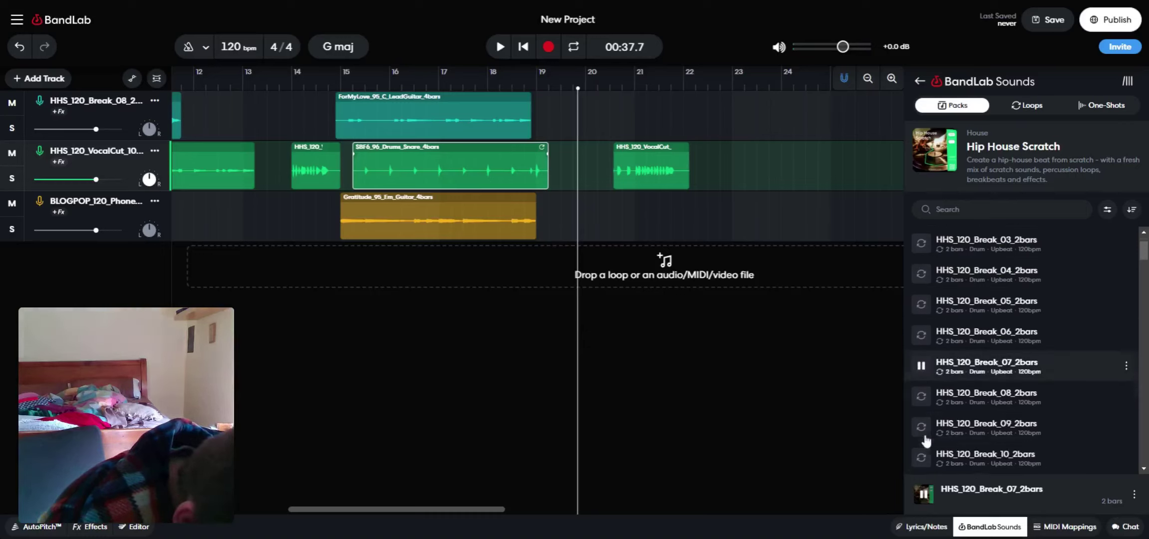
pyautogui.click(922, 395)
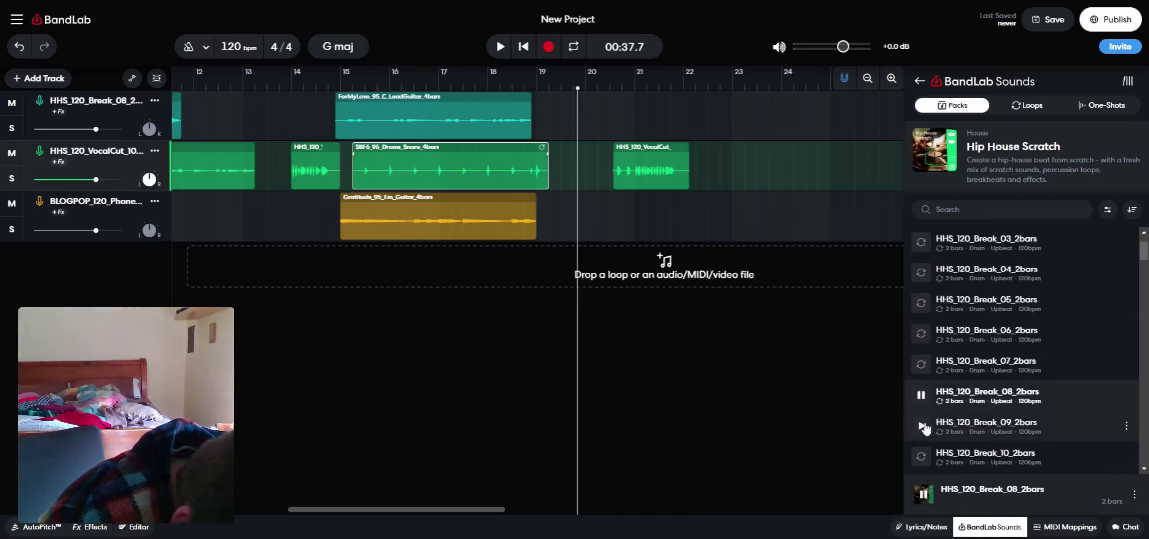
pyautogui.click(922, 426)
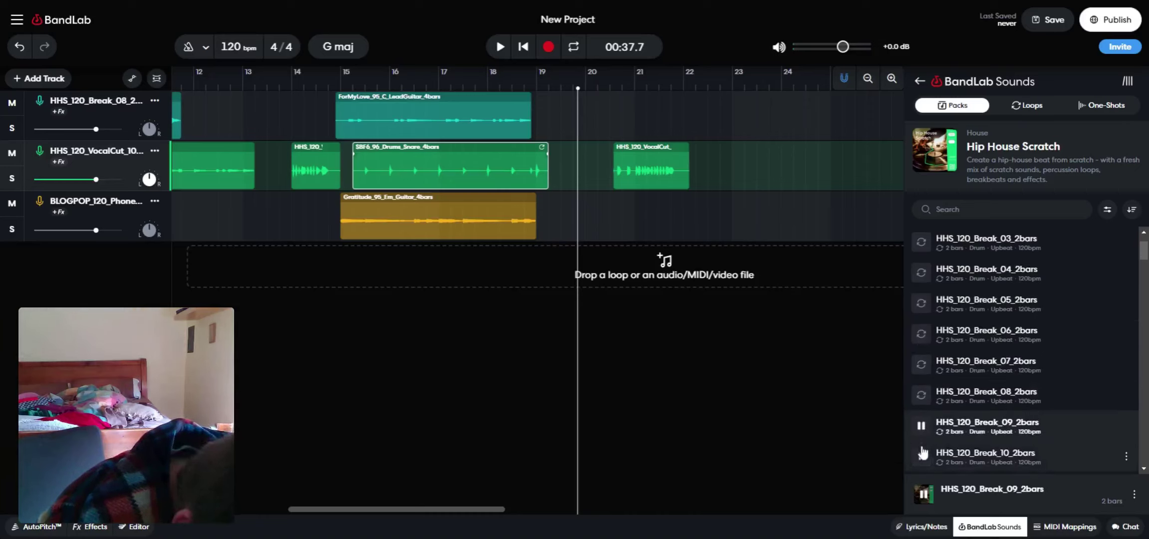
pyautogui.click(922, 452)
pyautogui.scroll(-2, 924, 440)
pyautogui.click(923, 425)
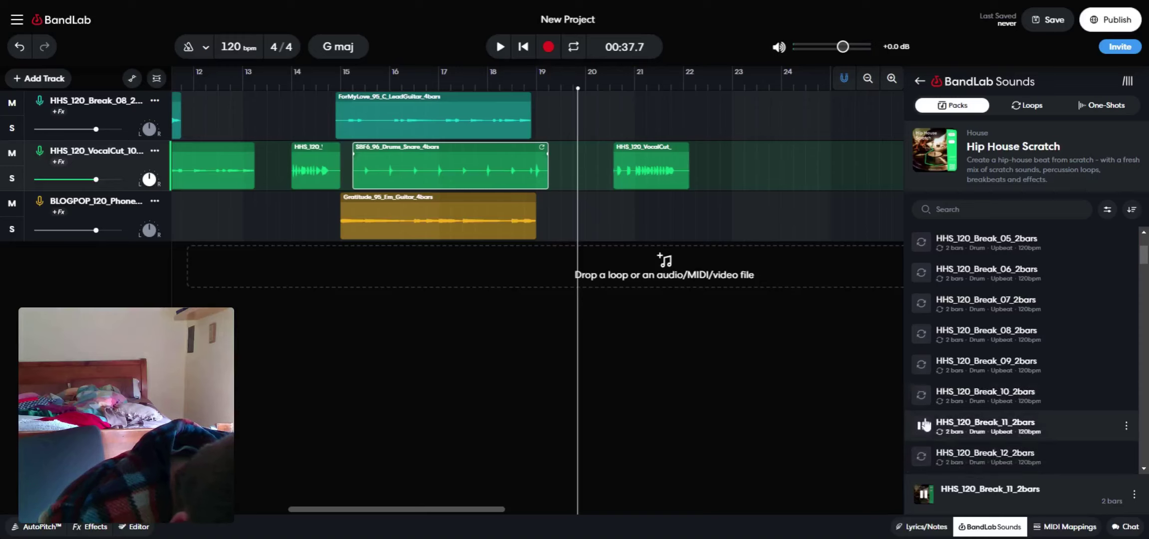
pyautogui.click(922, 456)
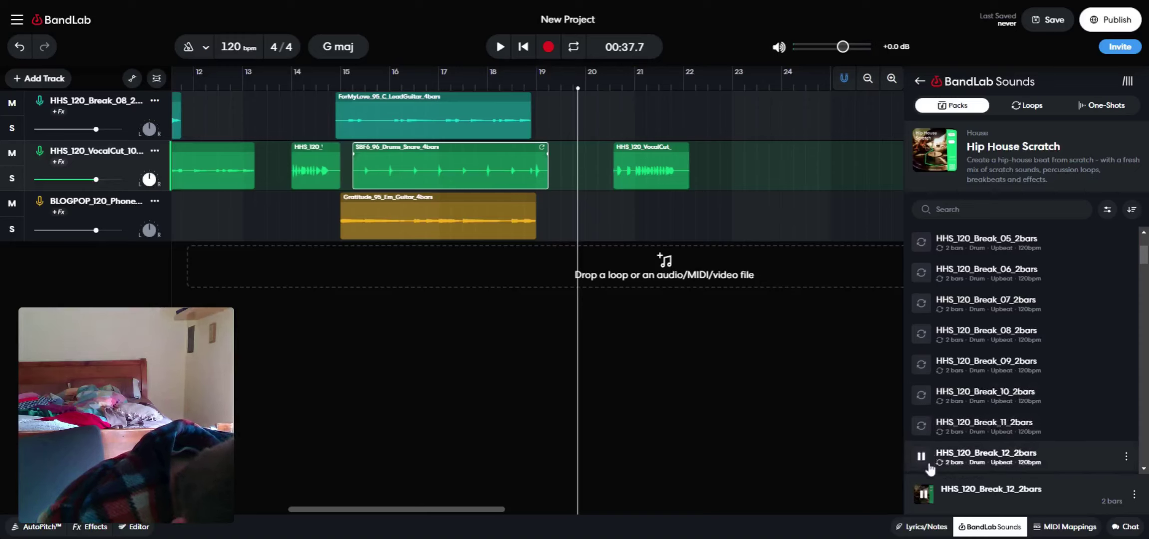
# Audition the HHS_120_Break 2-bar loops 13 through 17
pyautogui.scroll(-2, 929, 467)
pyautogui.click(922, 426)
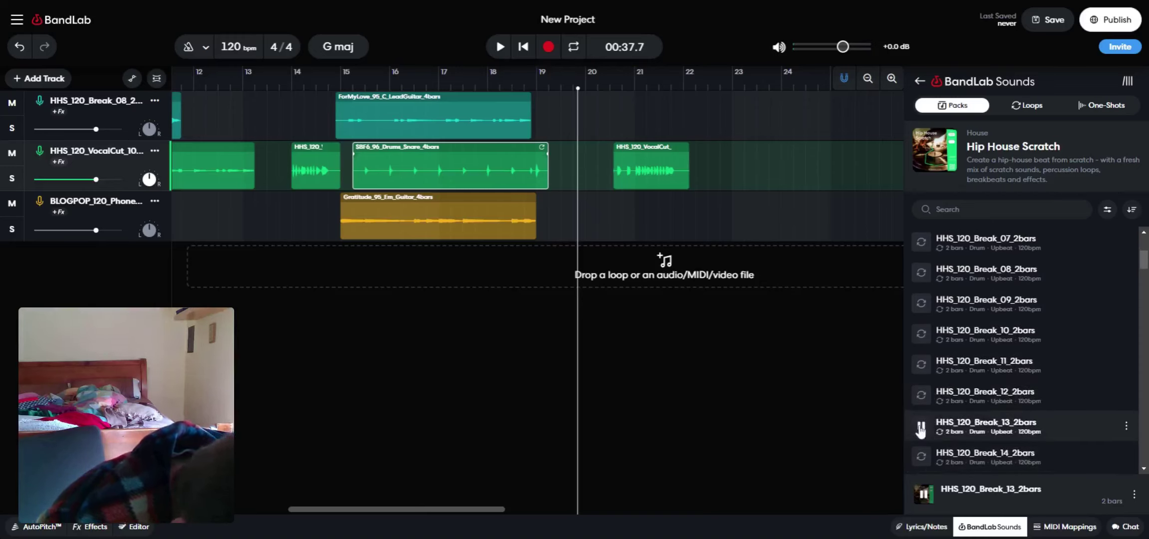
pyautogui.click(921, 457)
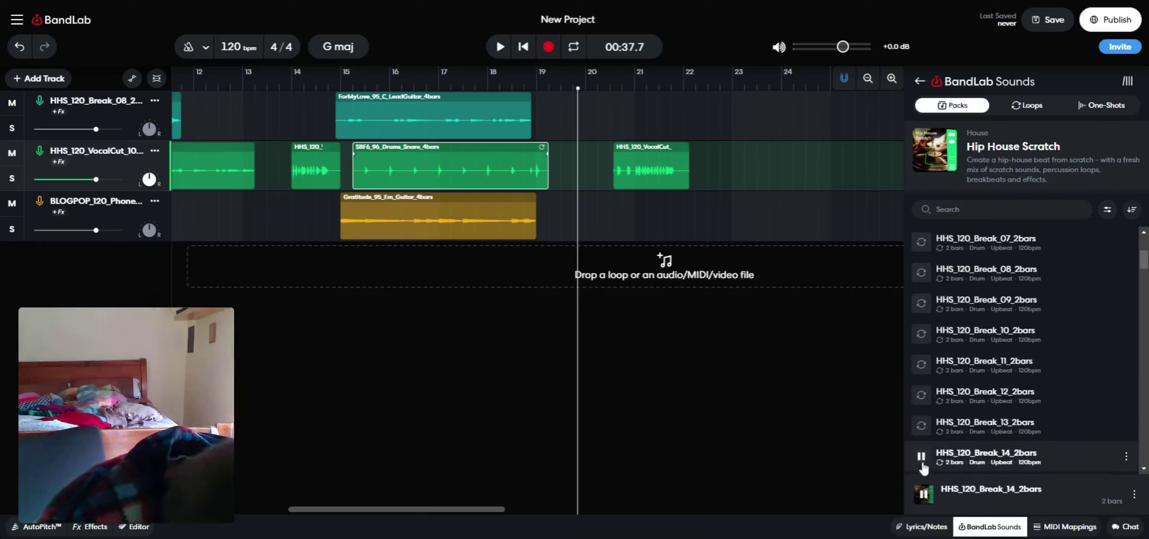
pyautogui.scroll(-4, 922, 467)
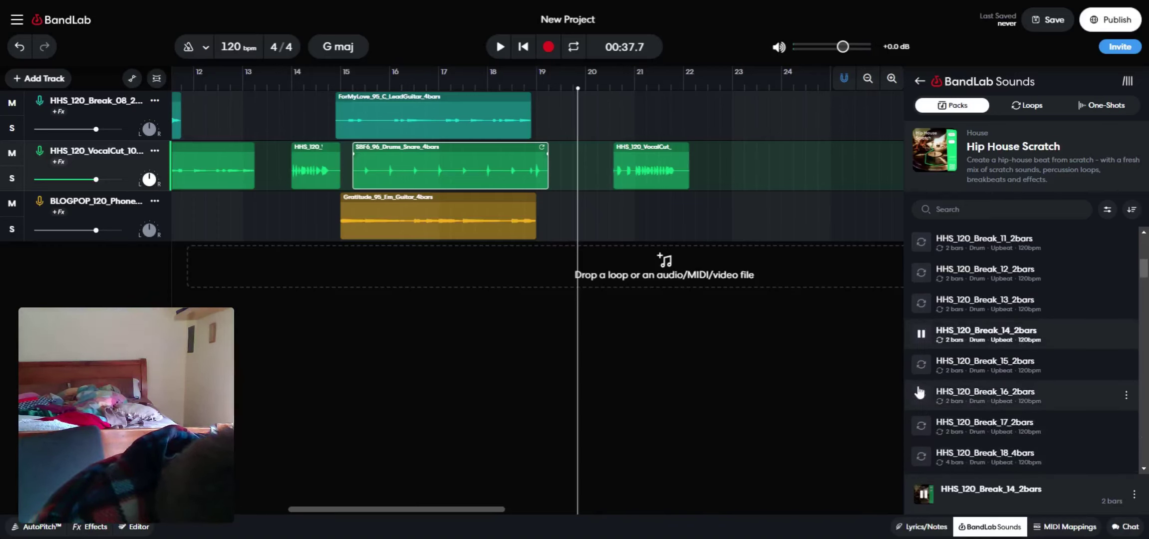
pyautogui.click(921, 364)
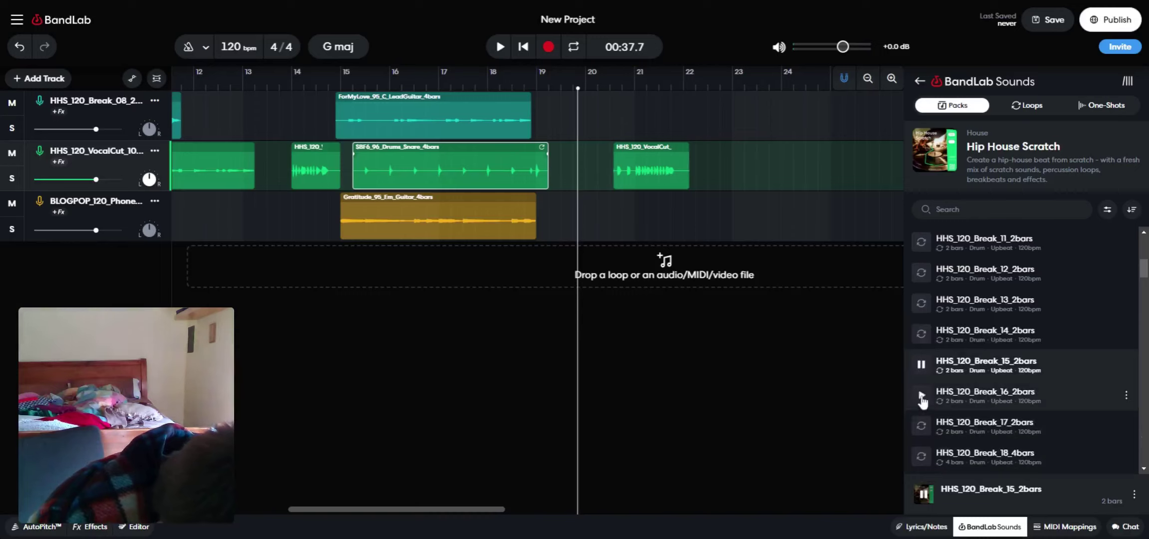
pyautogui.click(921, 396)
pyautogui.click(921, 426)
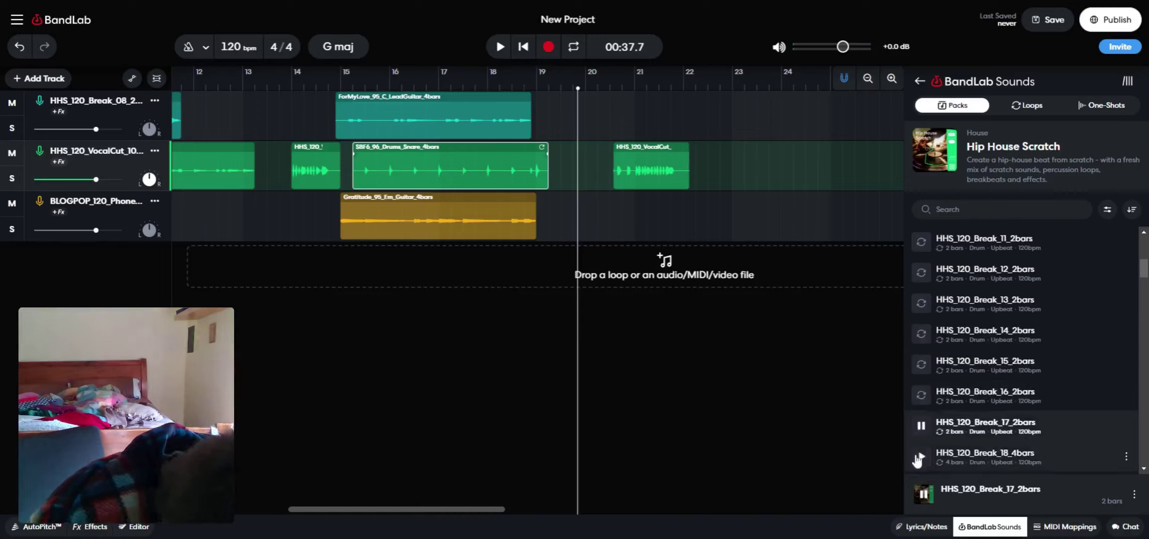
# Audition HHS_120_Break_18_4bars and the HHS_120_Break 2-bar loops 19 and 20
pyautogui.click(919, 458)
pyautogui.scroll(-2, 922, 467)
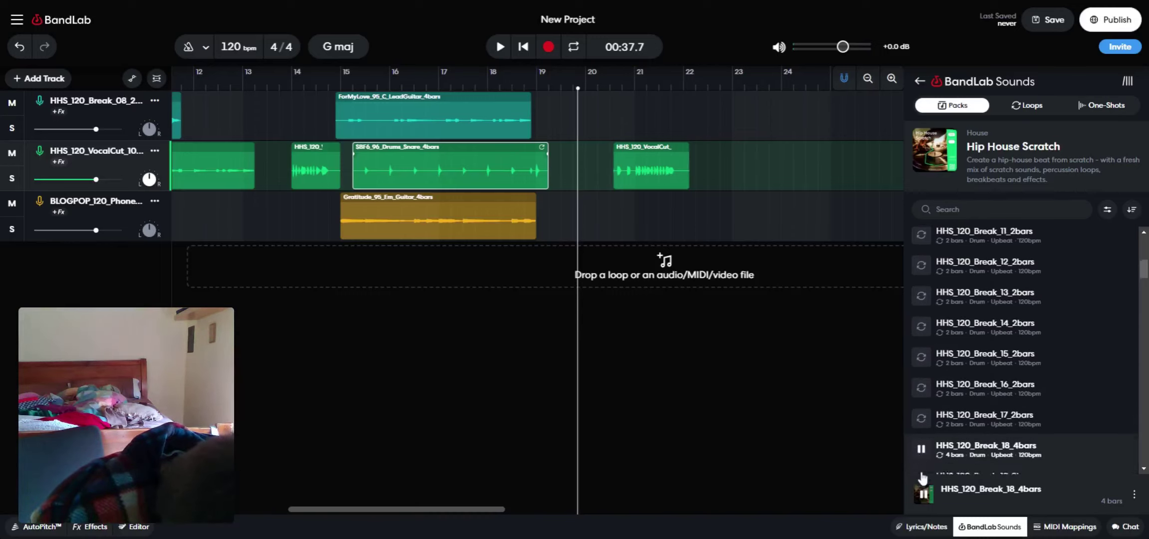
pyautogui.click(919, 437)
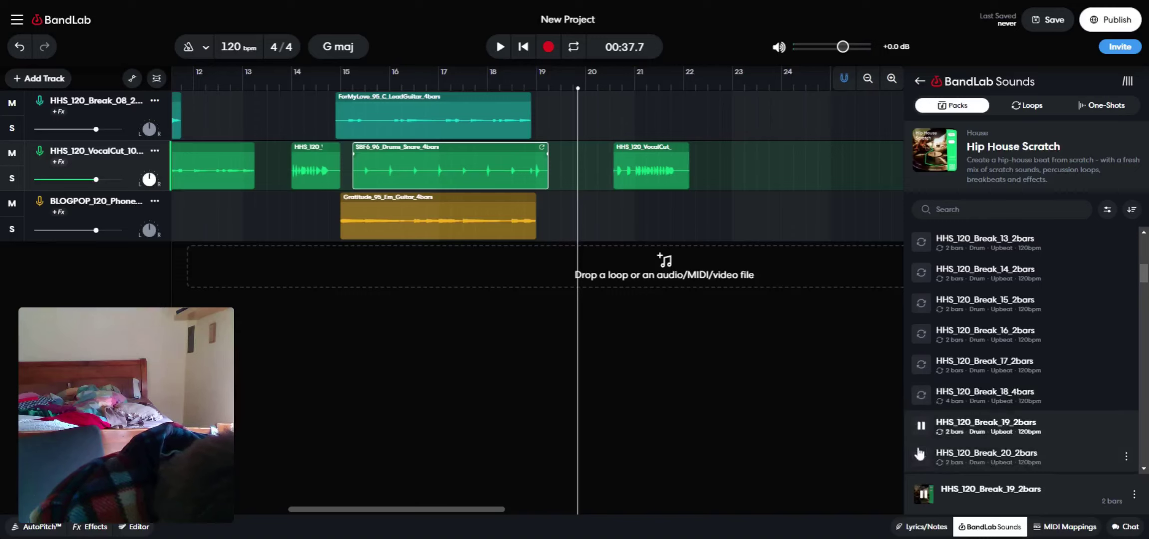
pyautogui.click(920, 458)
# Audition the HHS_120_Drums 2-bar loops 01 through 04
pyautogui.scroll(-2, 921, 449)
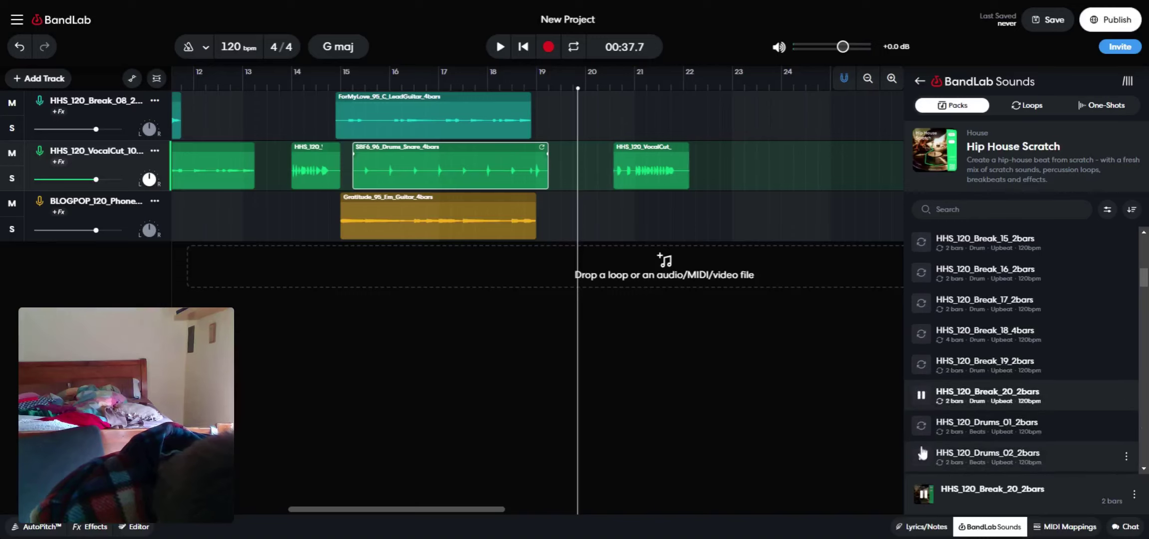
pyautogui.click(922, 434)
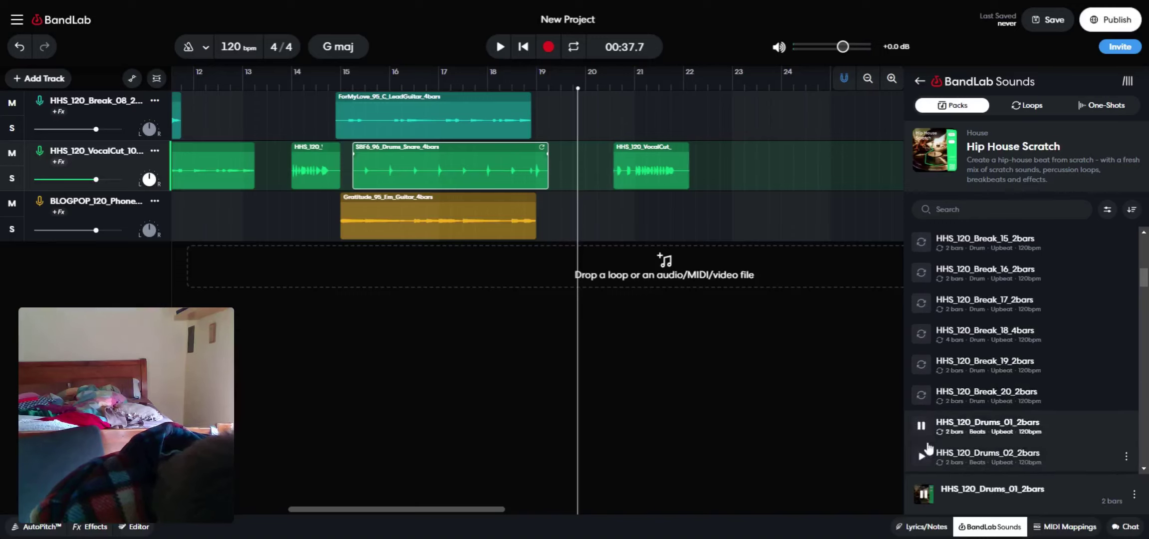
pyautogui.click(921, 458)
pyautogui.scroll(-2, 924, 450)
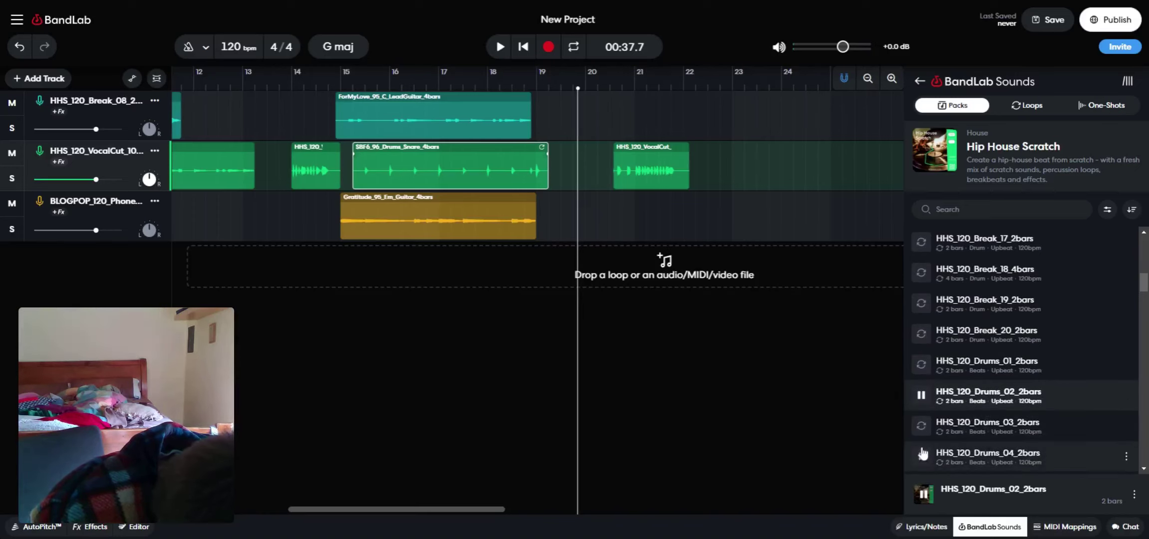
pyautogui.click(924, 435)
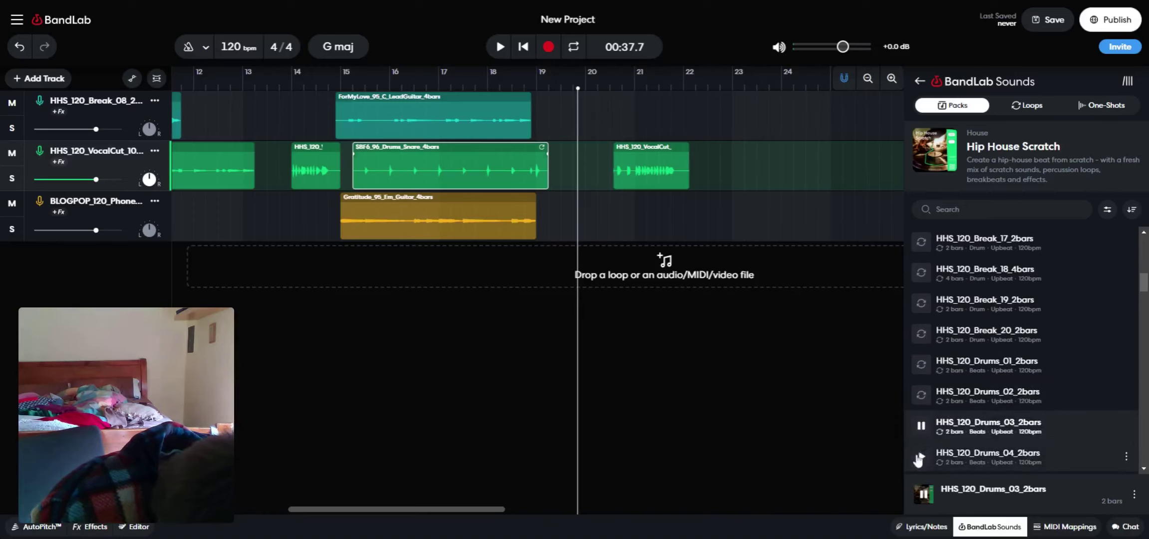
pyautogui.click(919, 456)
# Audition the HHS_120_Drums 2-bar loops 05 through 09
pyautogui.scroll(-2, 919, 452)
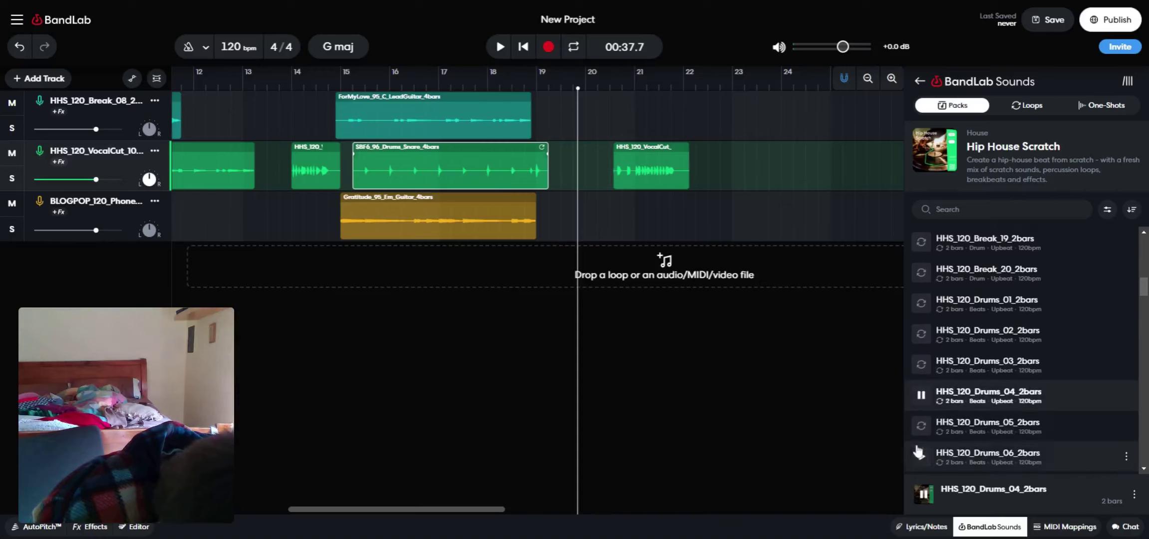
pyautogui.click(922, 426)
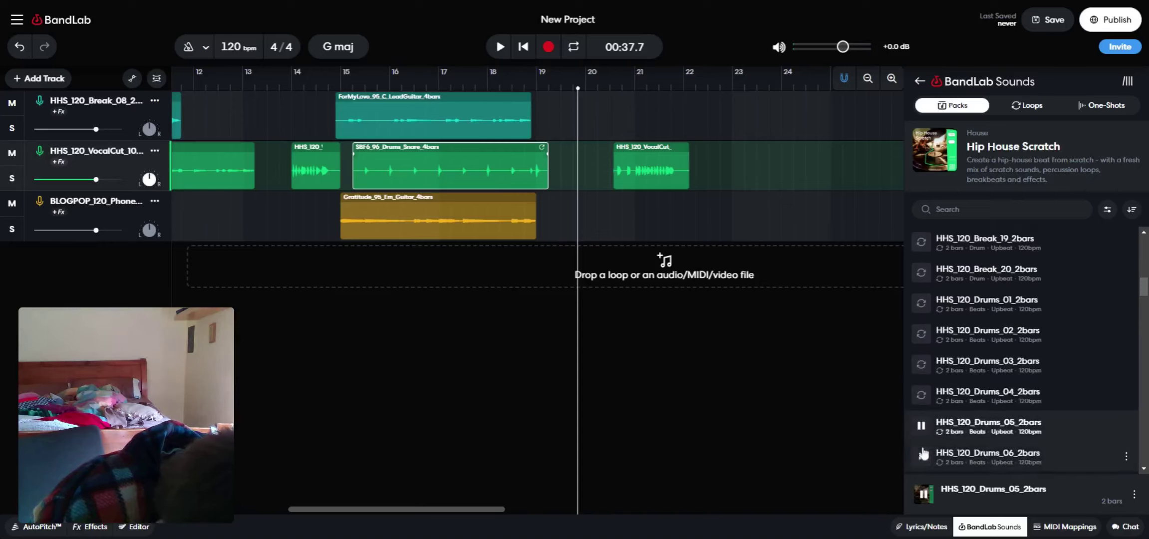
pyautogui.click(922, 458)
pyautogui.scroll(-2, 921, 466)
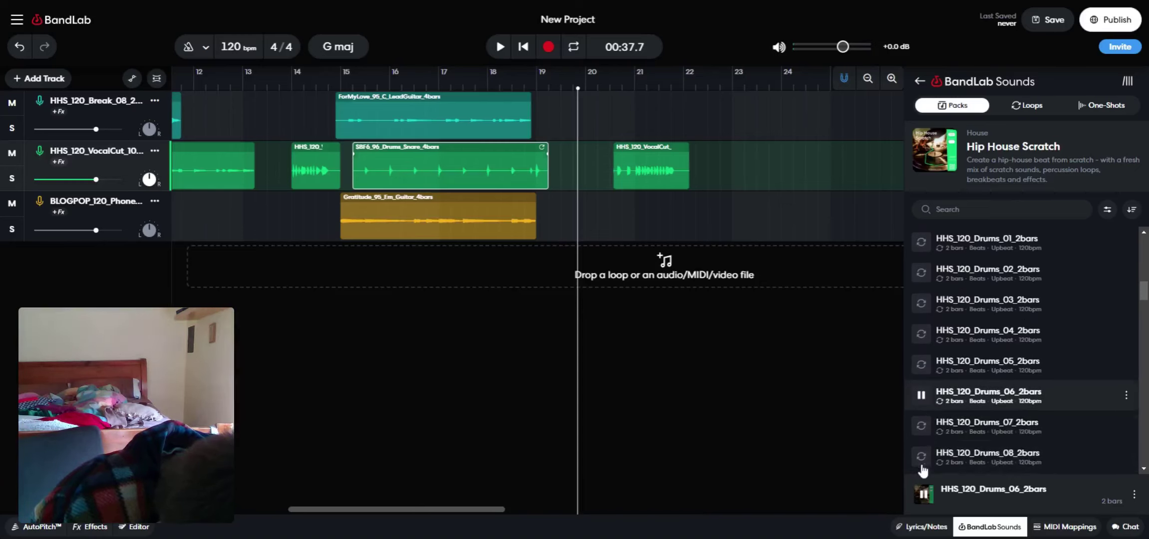
pyautogui.click(927, 432)
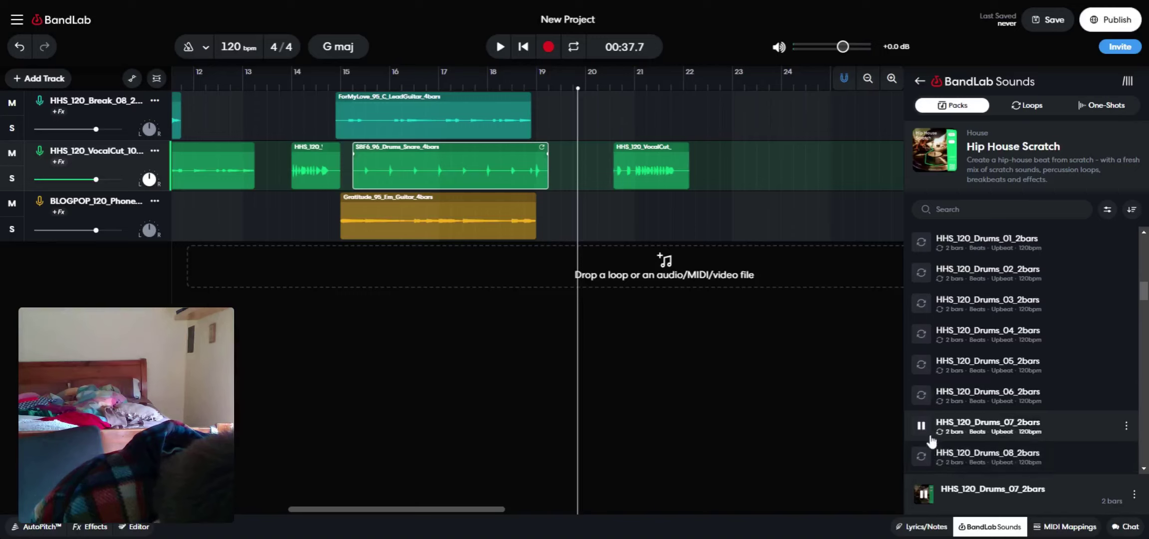
pyautogui.click(930, 457)
pyautogui.scroll(-2, 929, 458)
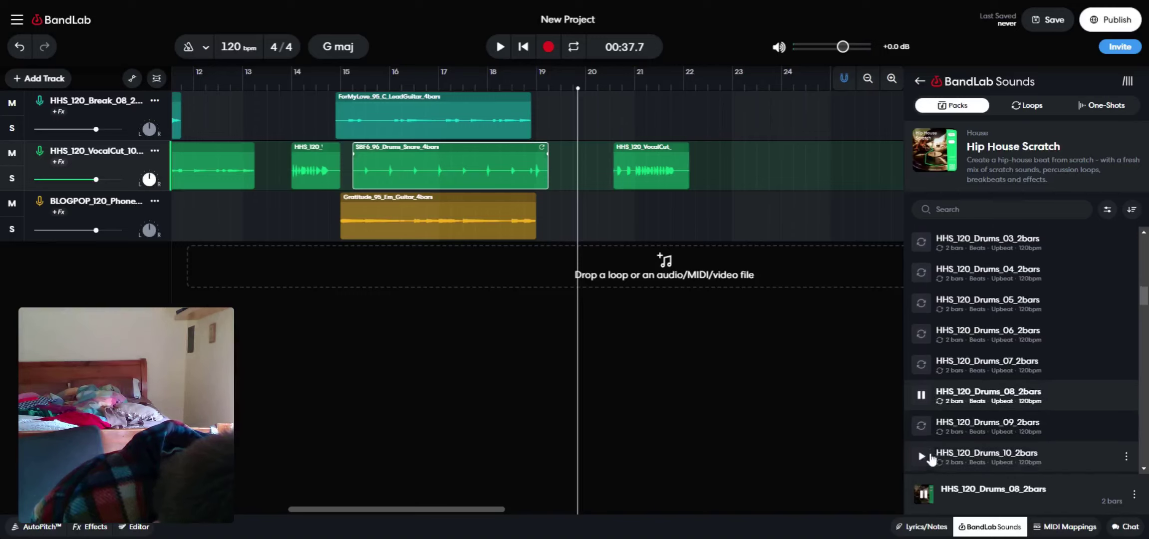
pyautogui.click(922, 426)
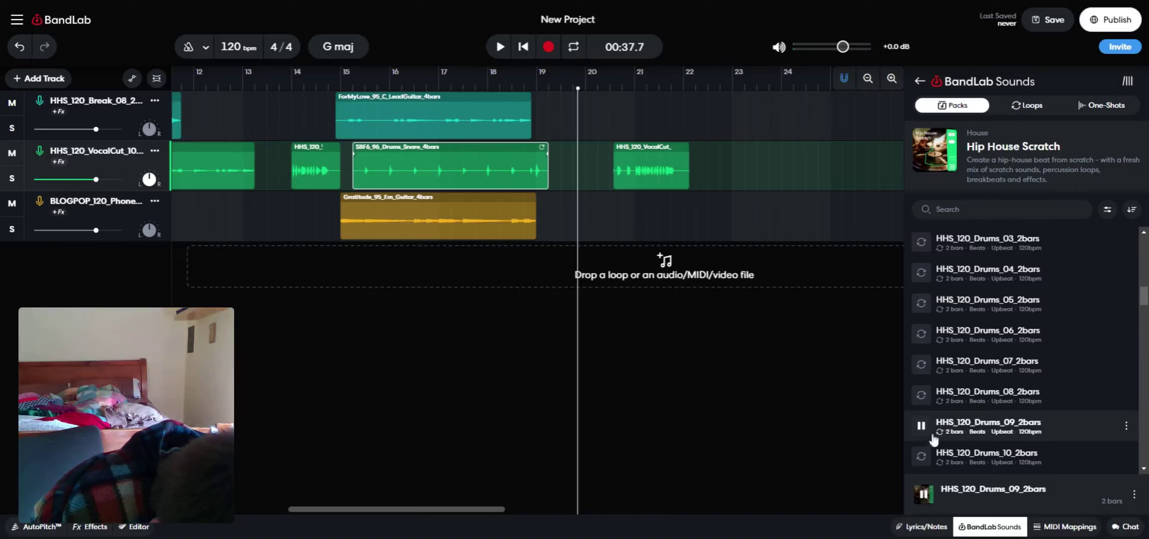
# Audition HHS_120_Drums_10_2bars and HHS_120_Drums_09_2bars, and place Drums_09 on the first track directly after the lead guitar clip near bar 19
pyautogui.click(922, 454)
pyautogui.scroll(-2, 922, 452)
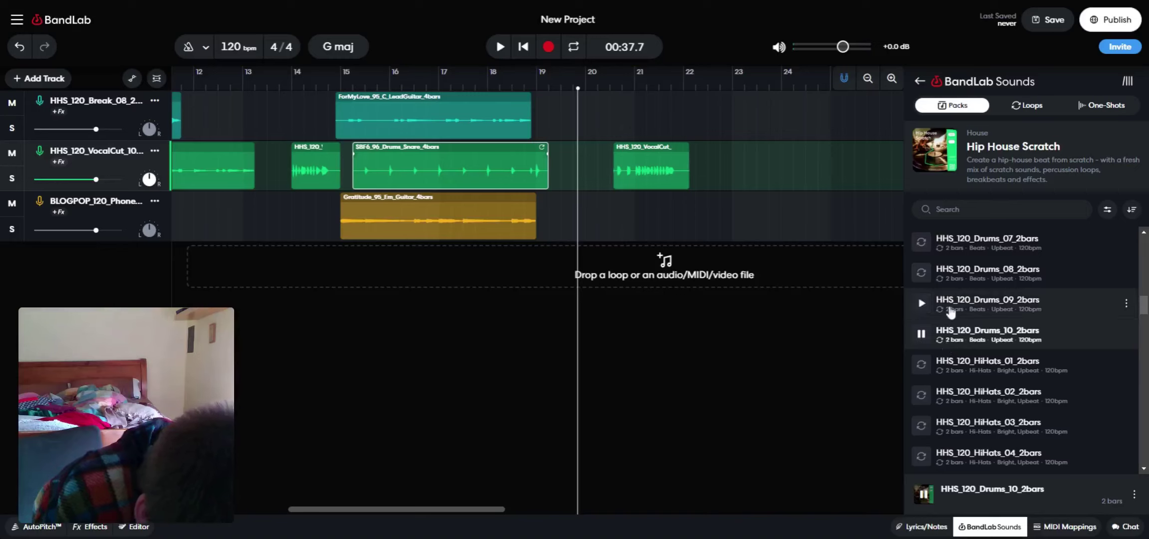
pyautogui.click(951, 312)
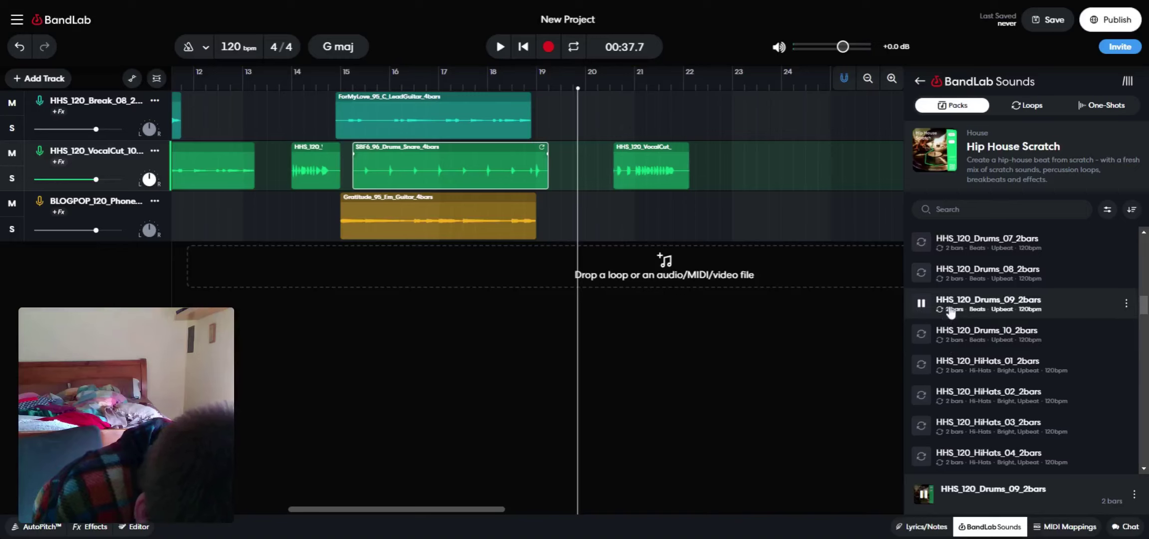
pyautogui.click(951, 312)
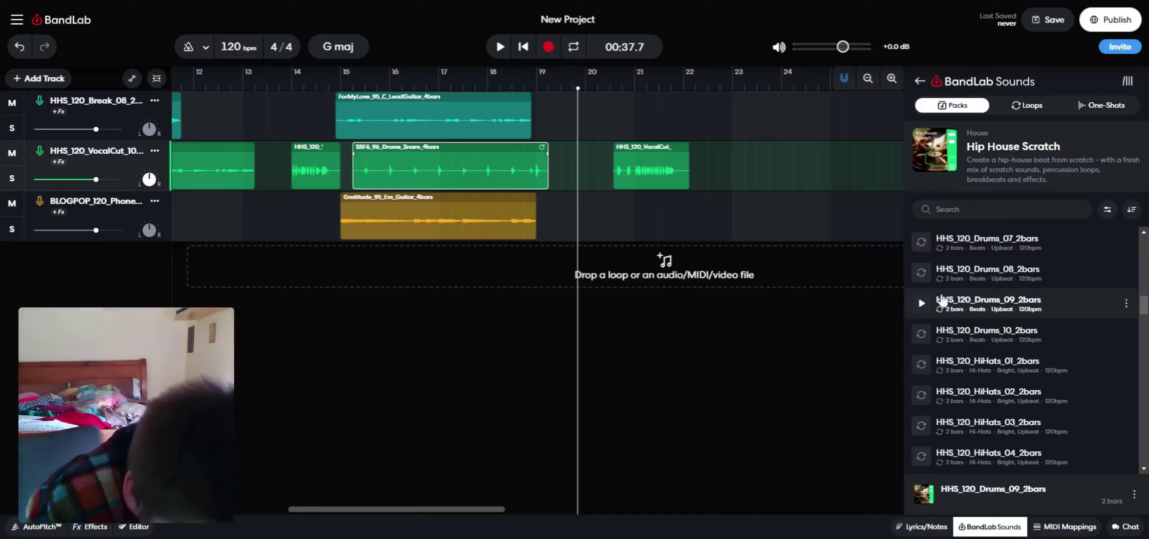
pyautogui.moveTo(942, 301); pyautogui.dragTo(574, 114)
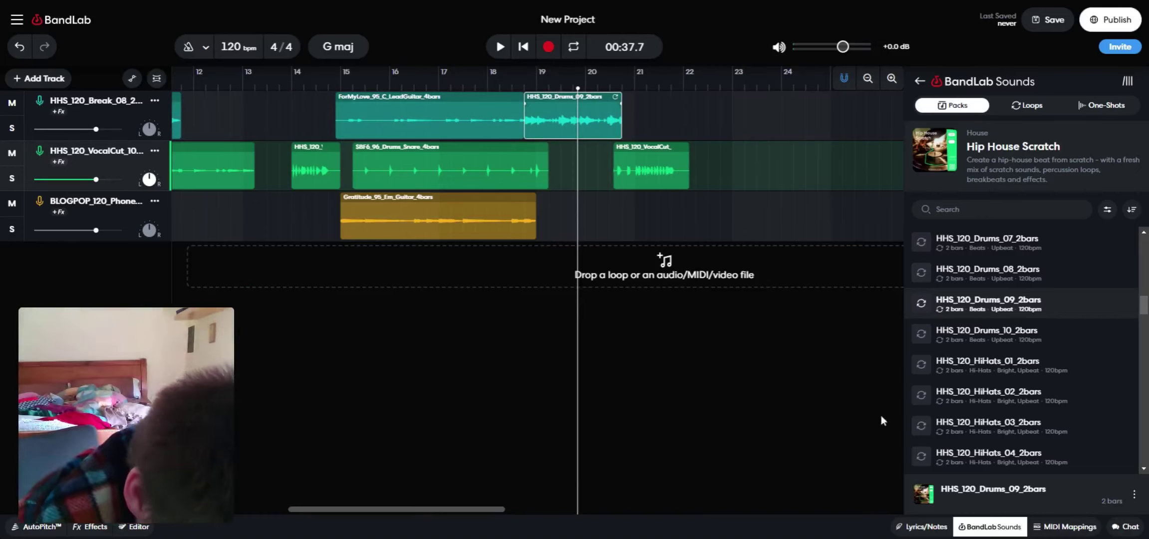
# Audition the HHS_120_HiHats 2-bar loops 04, 05 and 09, and browse on past the kick and Aaah loops
pyautogui.click(919, 465)
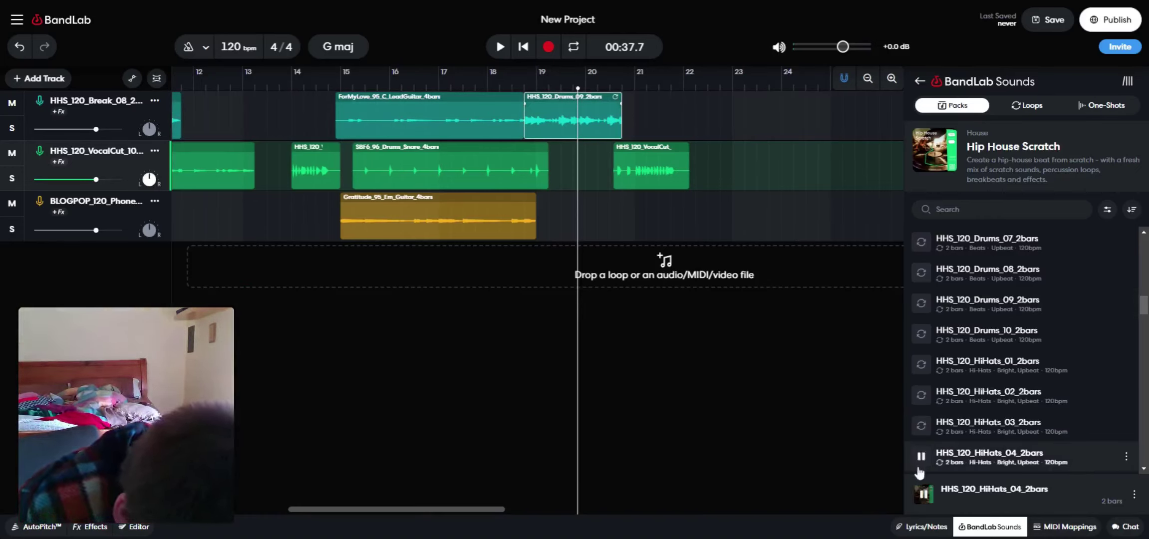
pyautogui.scroll(-2, 919, 472)
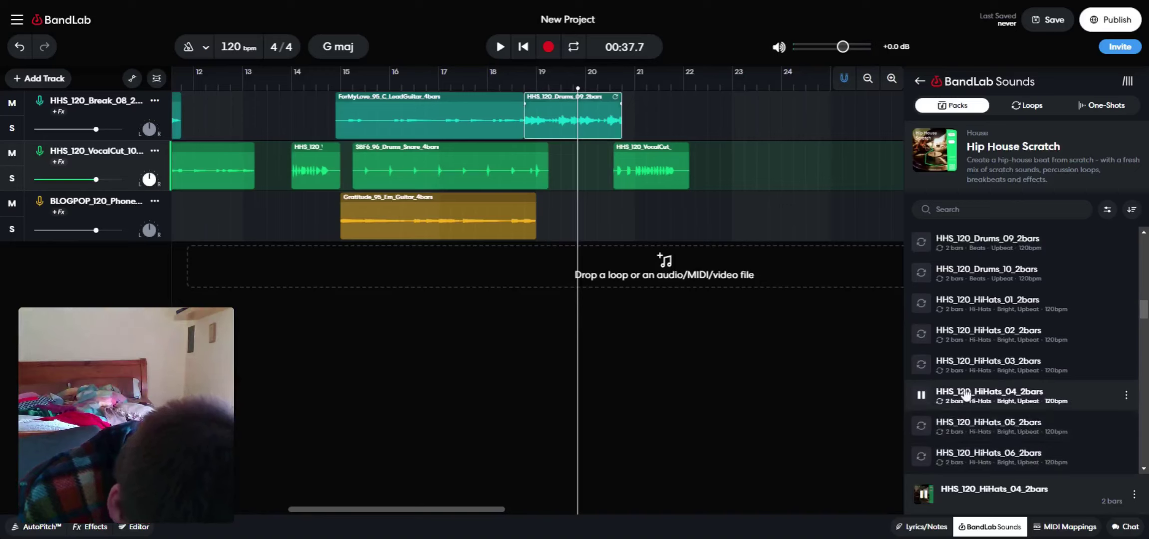
pyautogui.click(921, 426)
pyautogui.scroll(-2, 928, 437)
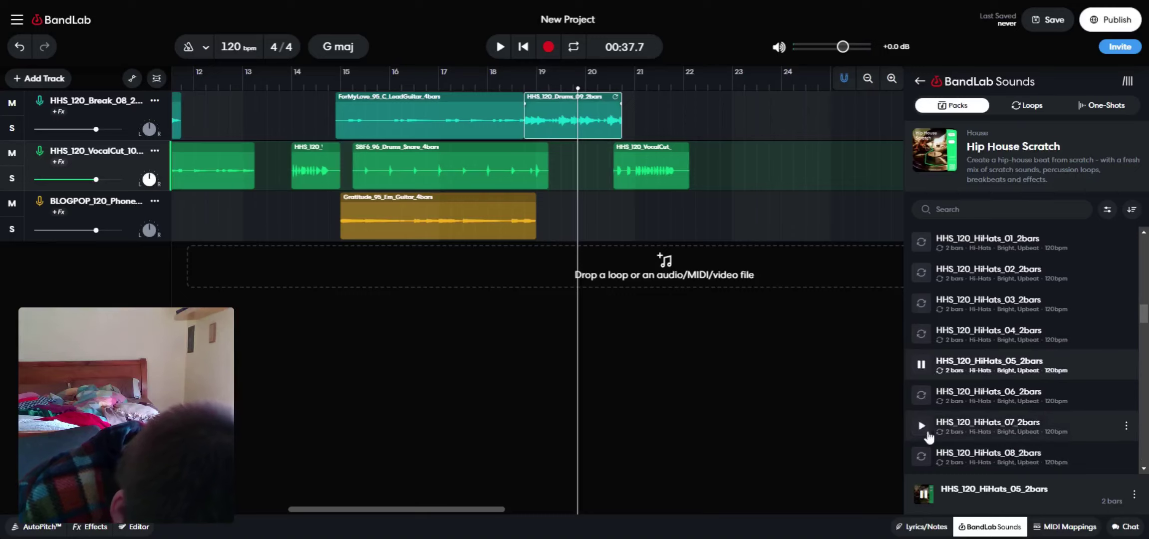
pyautogui.scroll(-2, 928, 437)
pyautogui.click(923, 429)
pyautogui.scroll(-10, 928, 435)
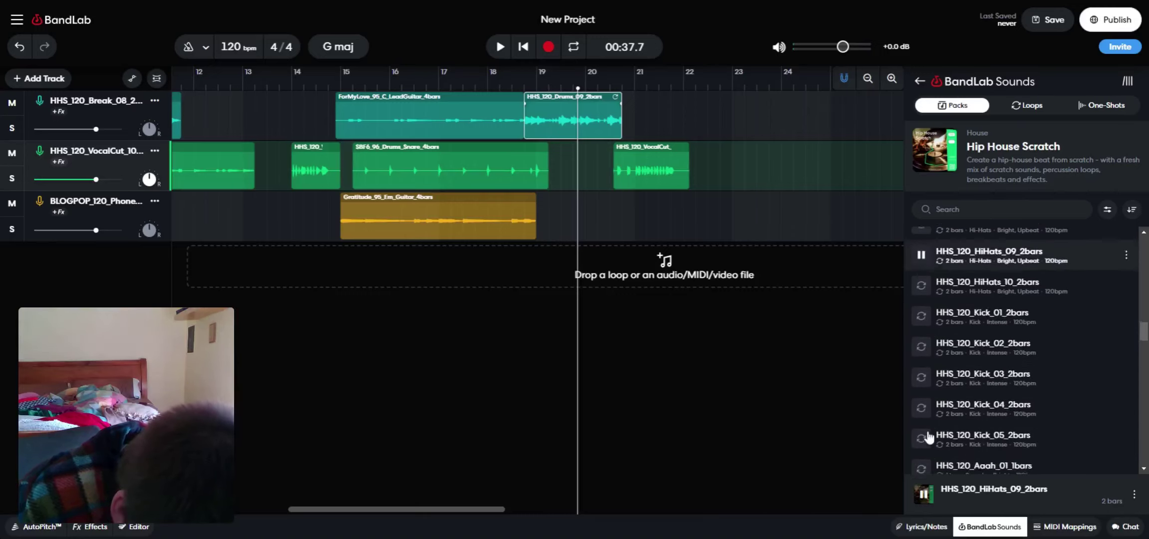
pyautogui.scroll(-15, 928, 438)
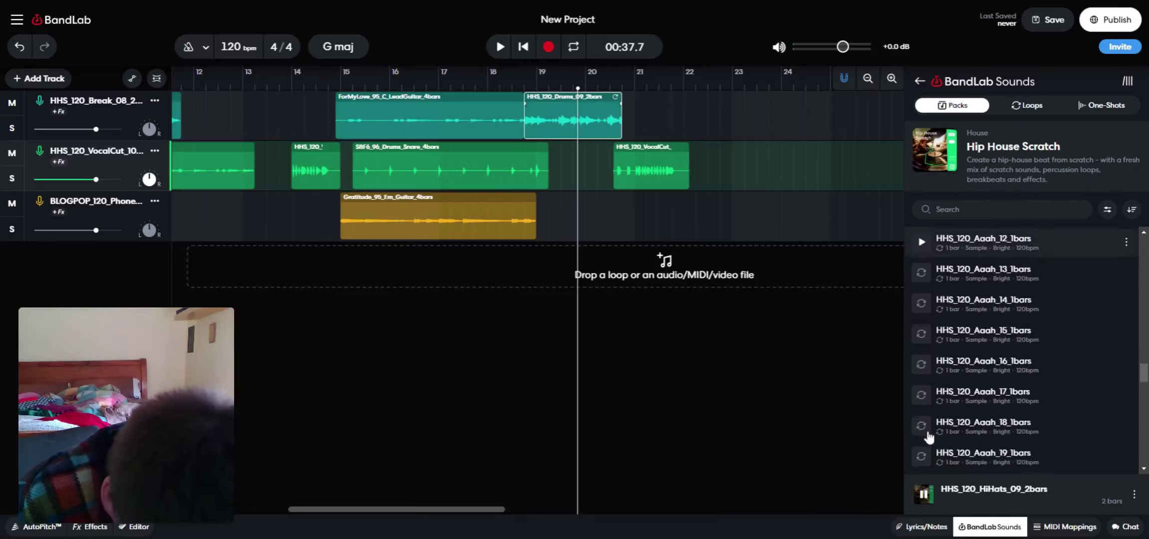
# Audition HHS_120_FX_03_2bars and place it on the VocalCut track directly after the snare drum clip
pyautogui.click(972, 454)
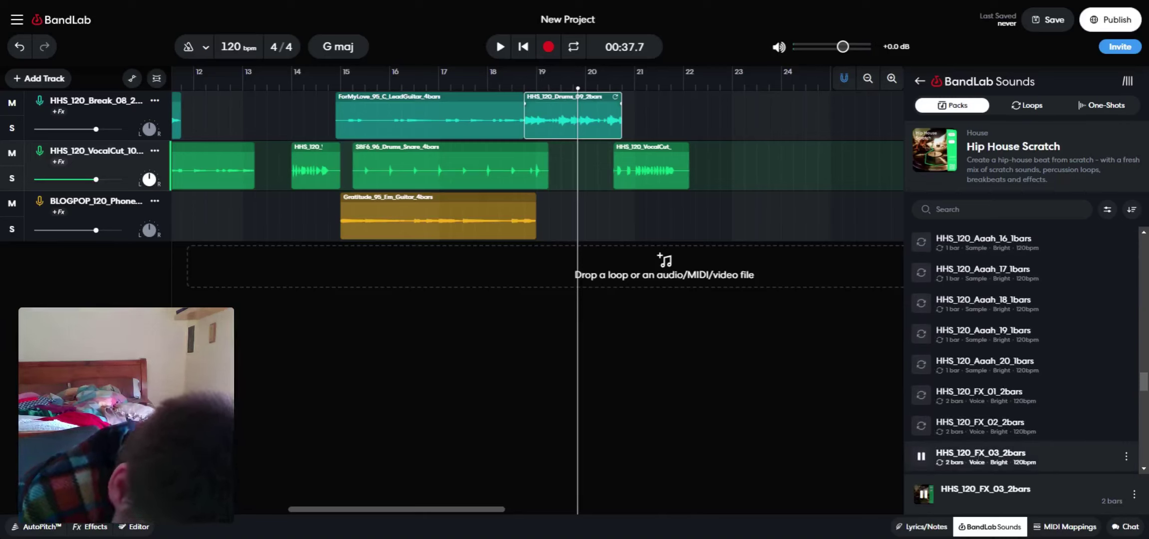
pyautogui.moveTo(969, 457); pyautogui.dragTo(600, 167)
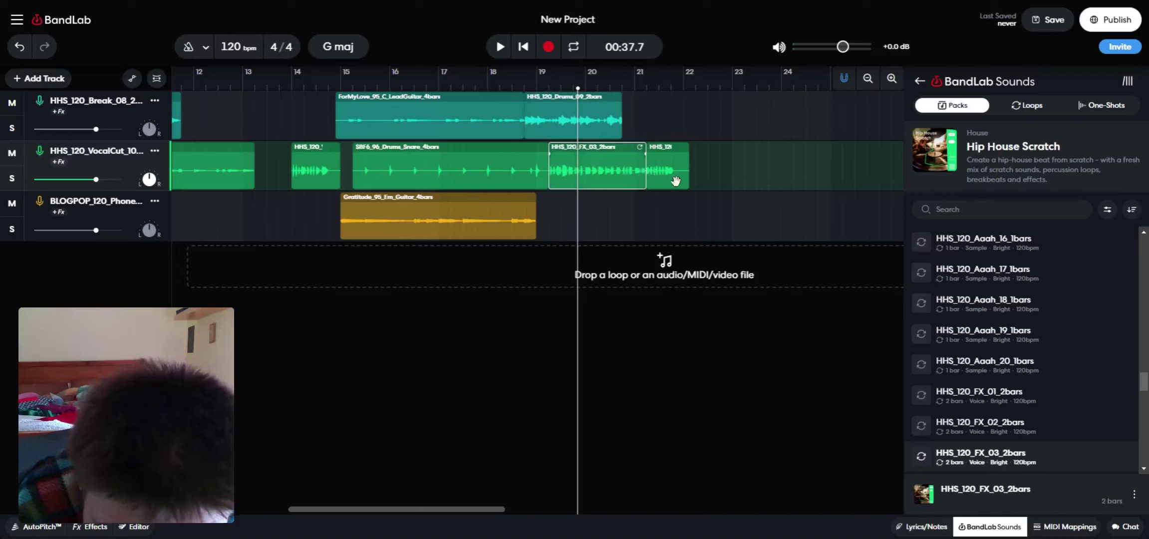
pyautogui.moveTo(682, 179)
pyautogui.mouseDown()
pyautogui.moveTo(707, 178)
pyautogui.moveTo(666, 178)
pyautogui.mouseUp()
pyautogui.click(668, 206)
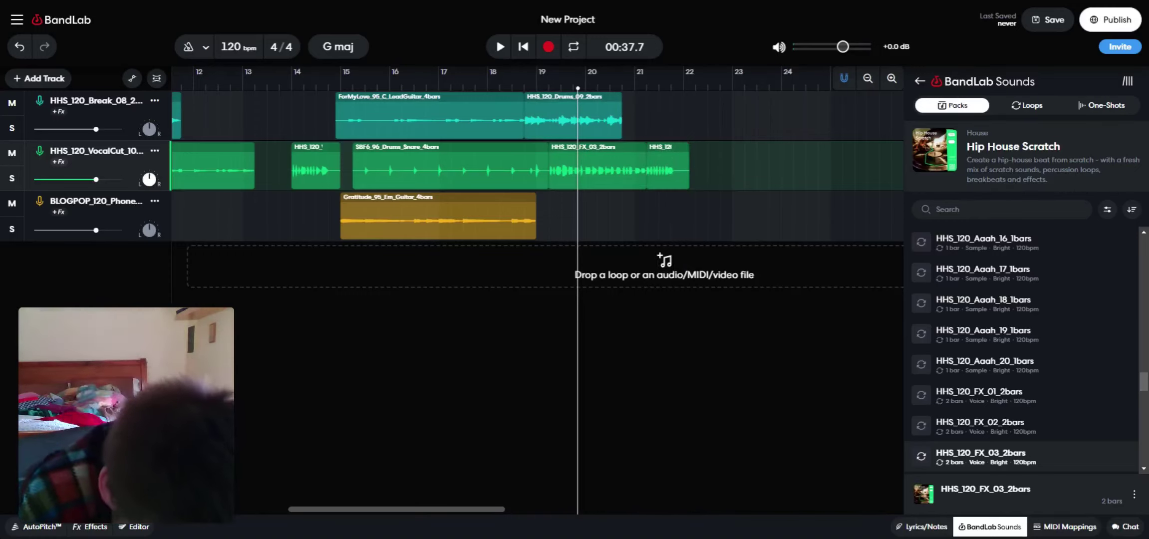
# Close the sound browser and move the playhead back to the start of the first clips at 00:00.5
pyautogui.click(922, 528)
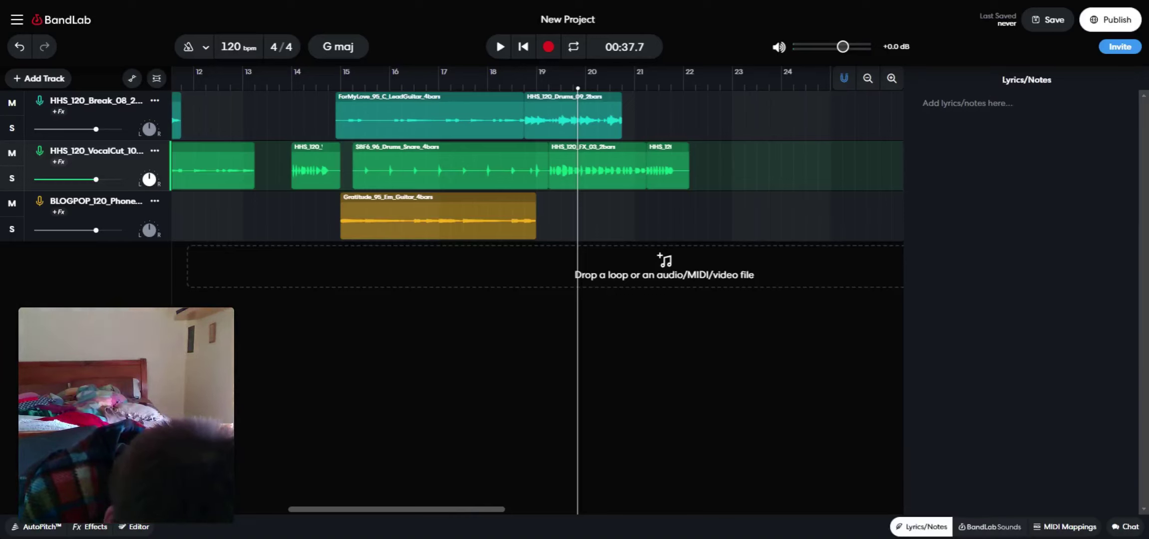
pyautogui.click(1010, 530)
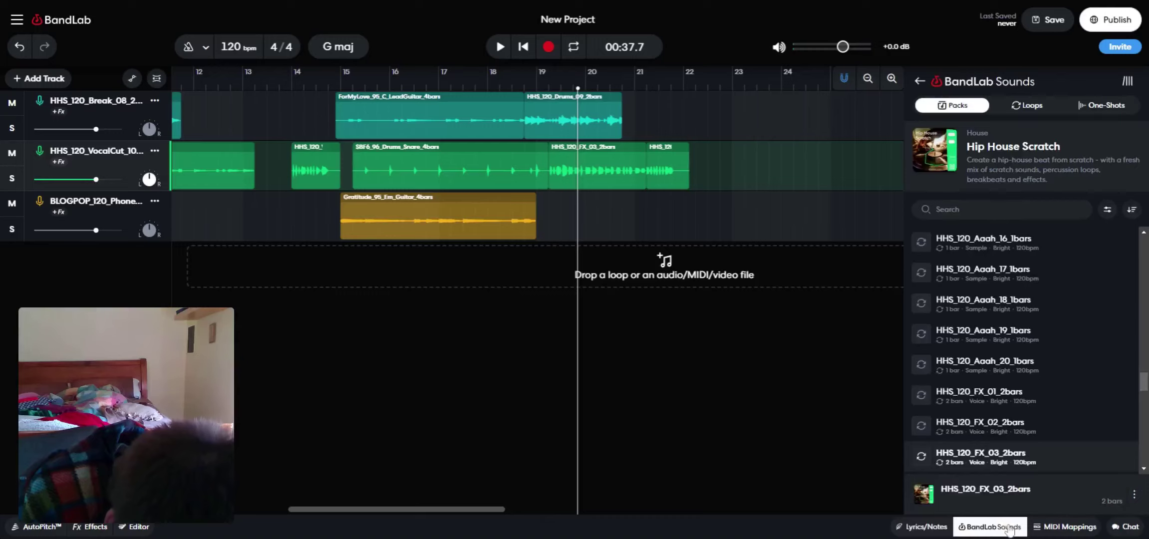
pyautogui.click(1009, 529)
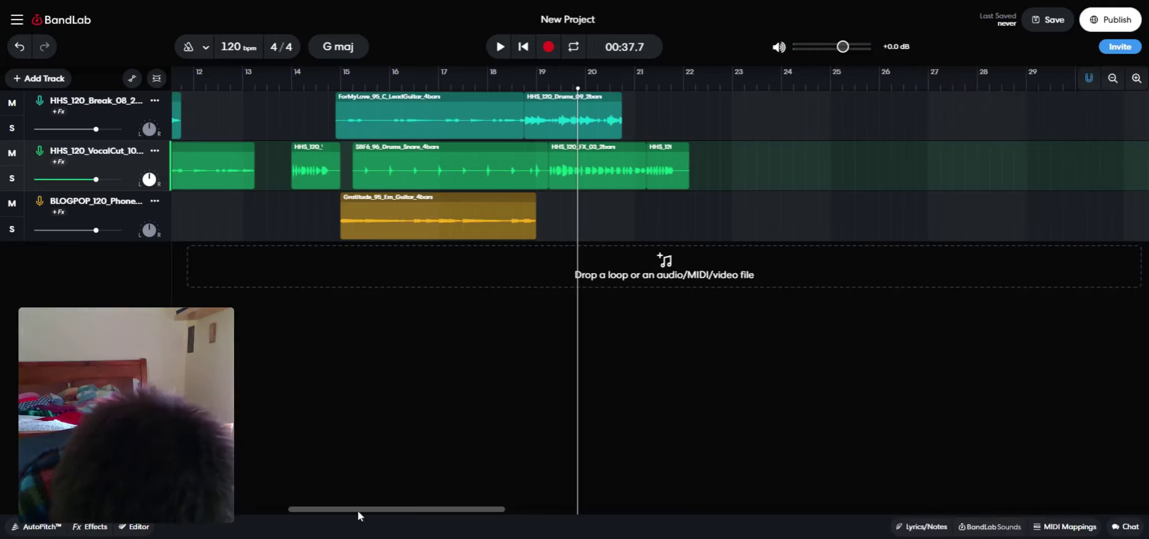
pyautogui.moveTo(358, 510); pyautogui.dragTo(209, 494)
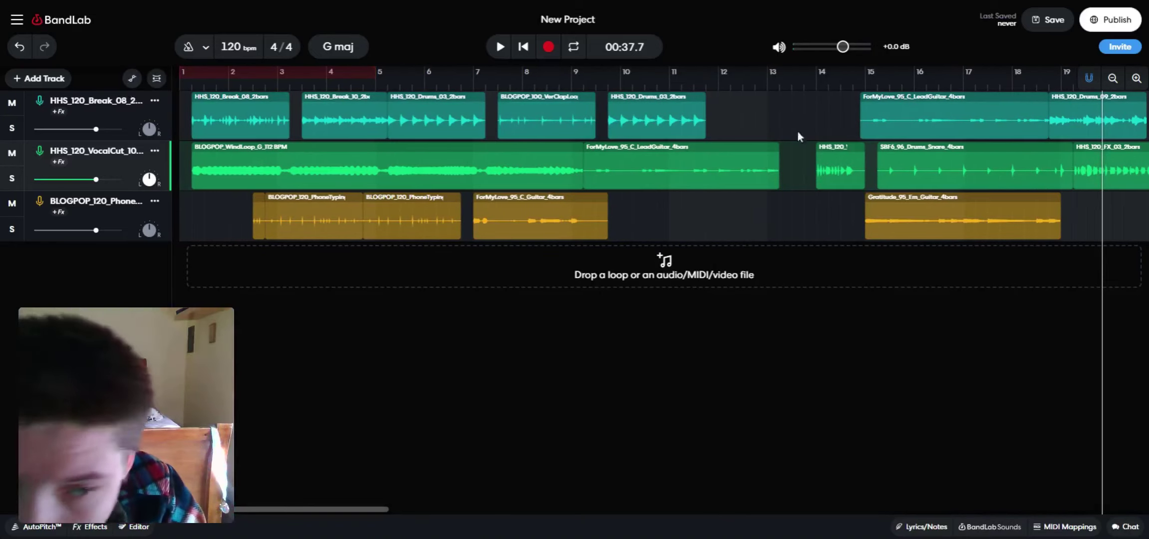
pyautogui.moveTo(348, 511); pyautogui.dragTo(415, 497)
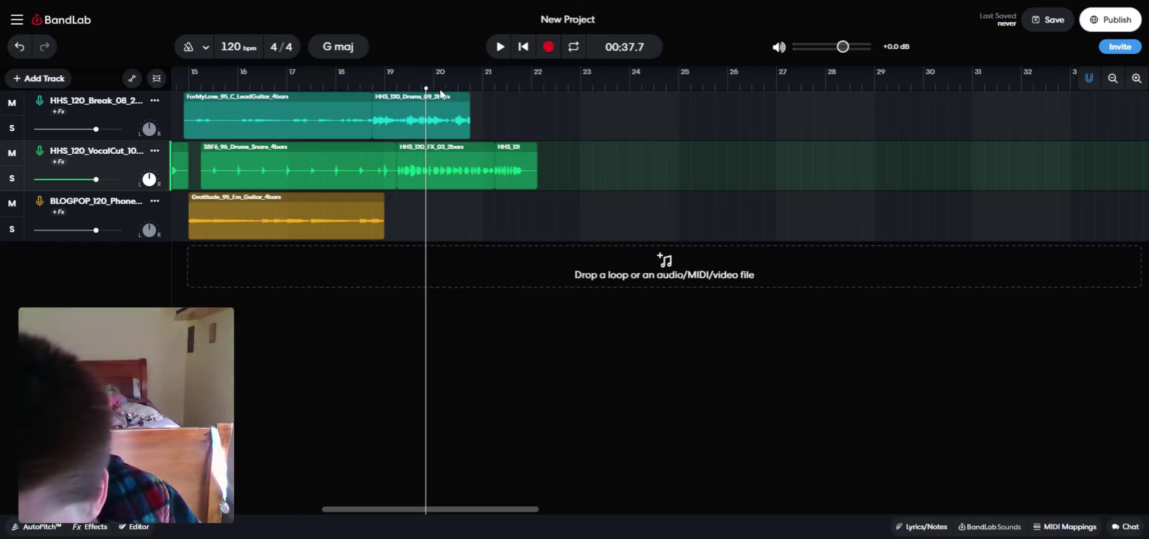
pyautogui.moveTo(426, 125); pyautogui.dragTo(192, 145)
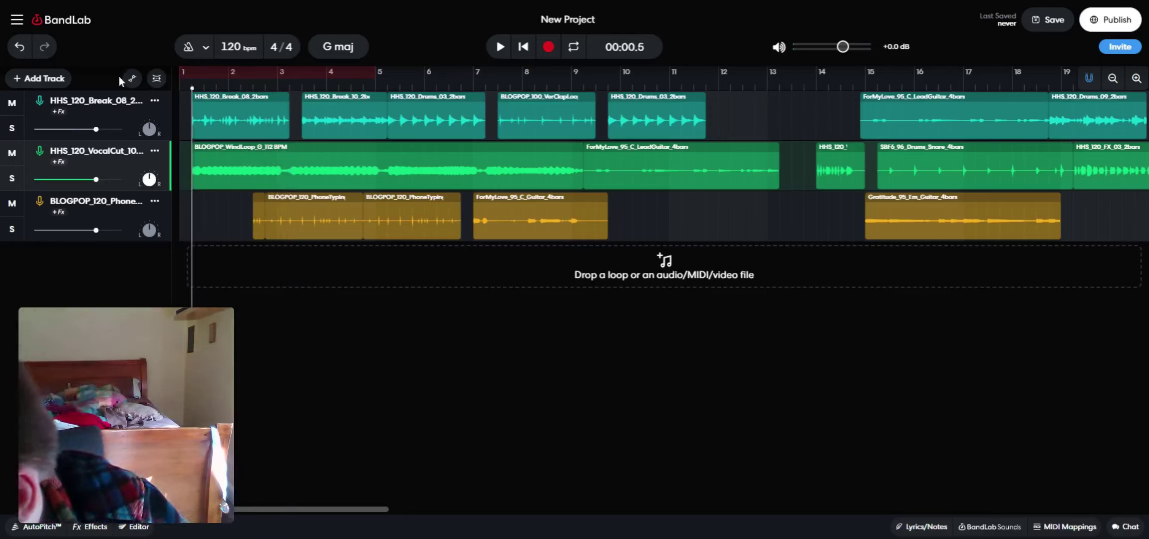
# Turn on loop playback and extend the loop region so it runs from bar 1 to bar 22
pyautogui.click(133, 78)
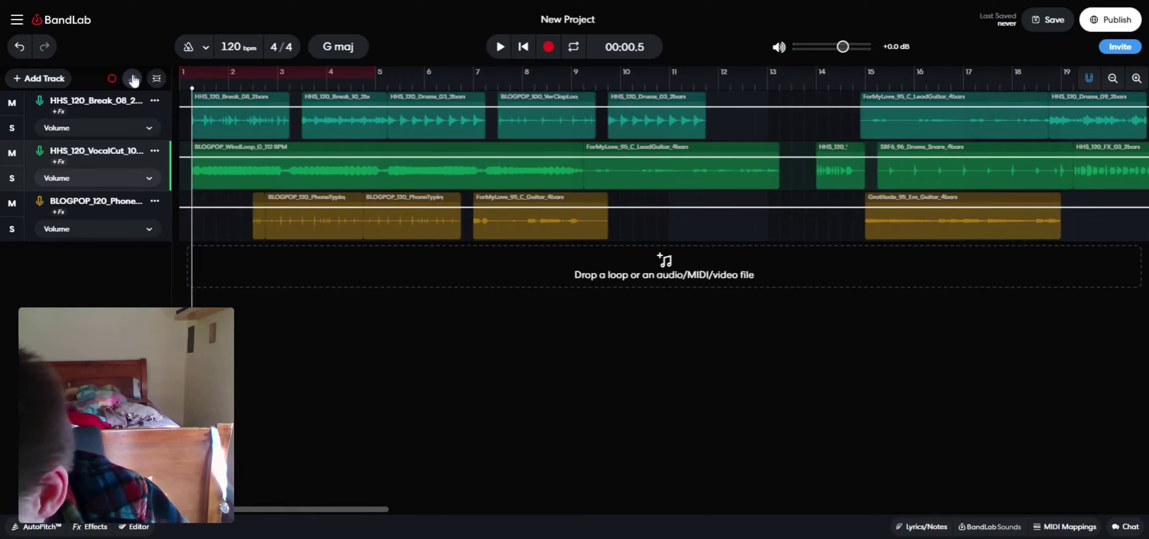
pyautogui.click(133, 79)
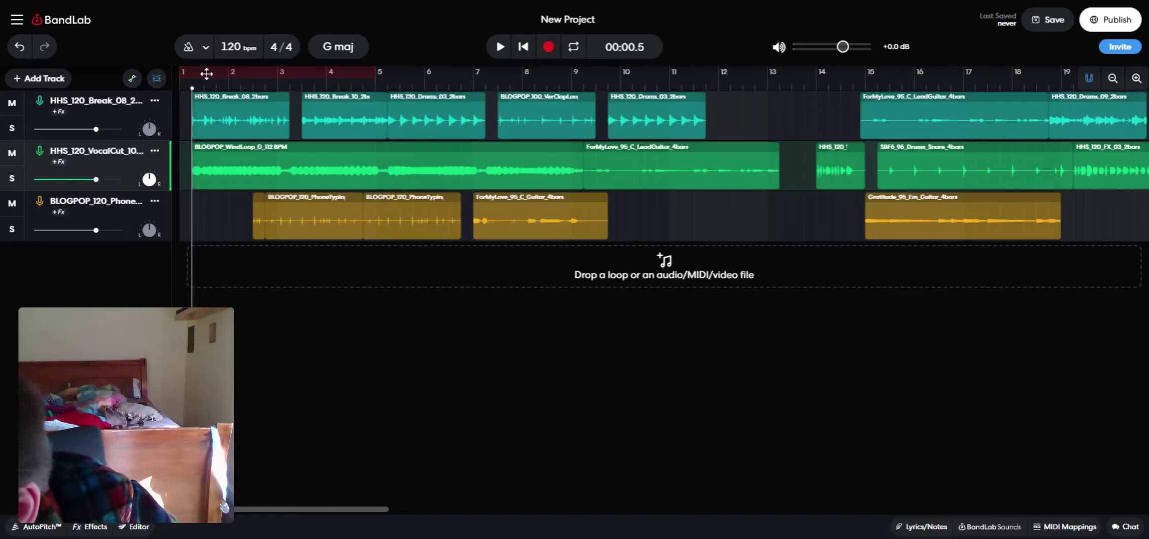
pyautogui.moveTo(202, 69); pyautogui.dragTo(242, 70)
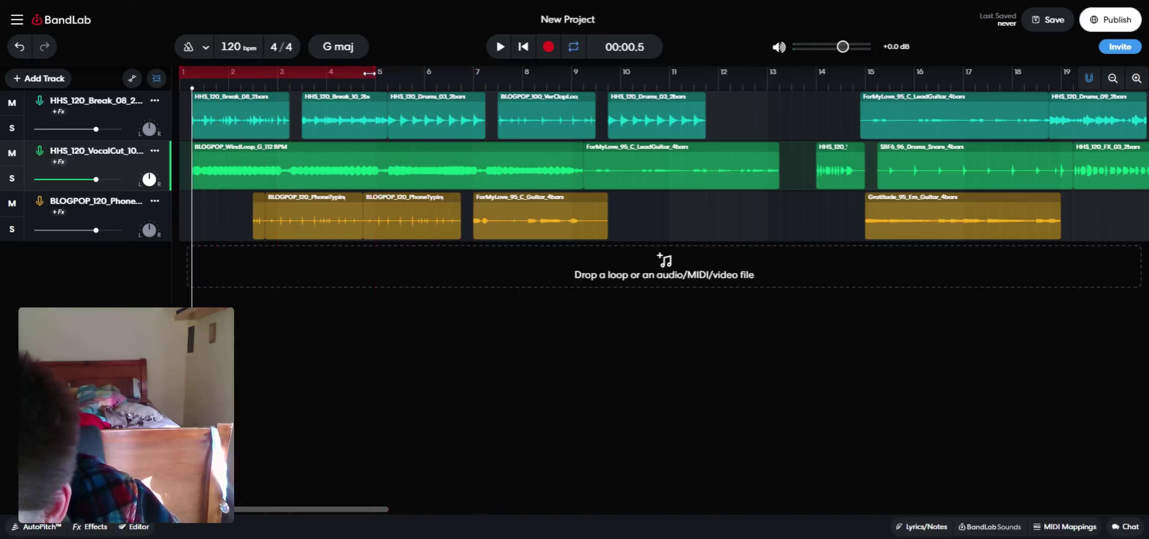
pyautogui.moveTo(537, 80); pyautogui.dragTo(781, 227)
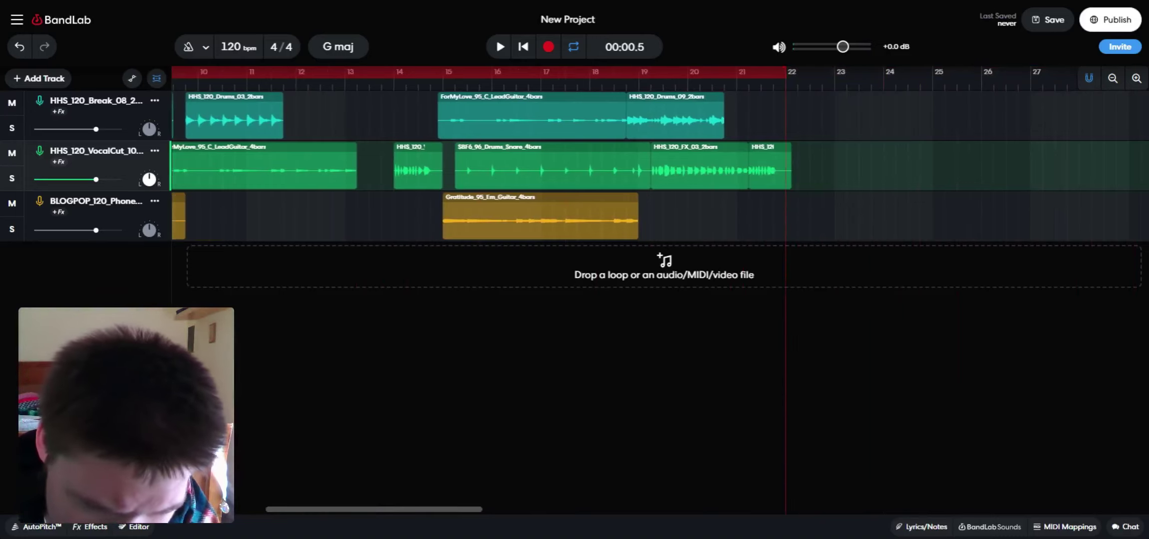
# Select the BLOGPOP_120_Phone track and listen to the opening bars of the looped arrangement, pausing at 00:08.6
pyautogui.click(781, 227)
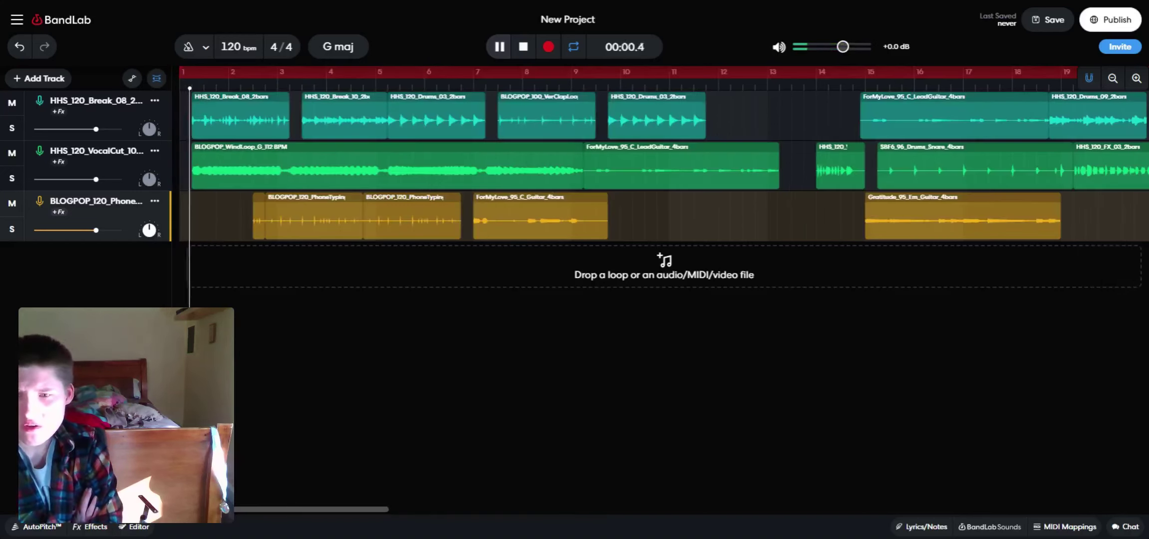
pyautogui.click(499, 47)
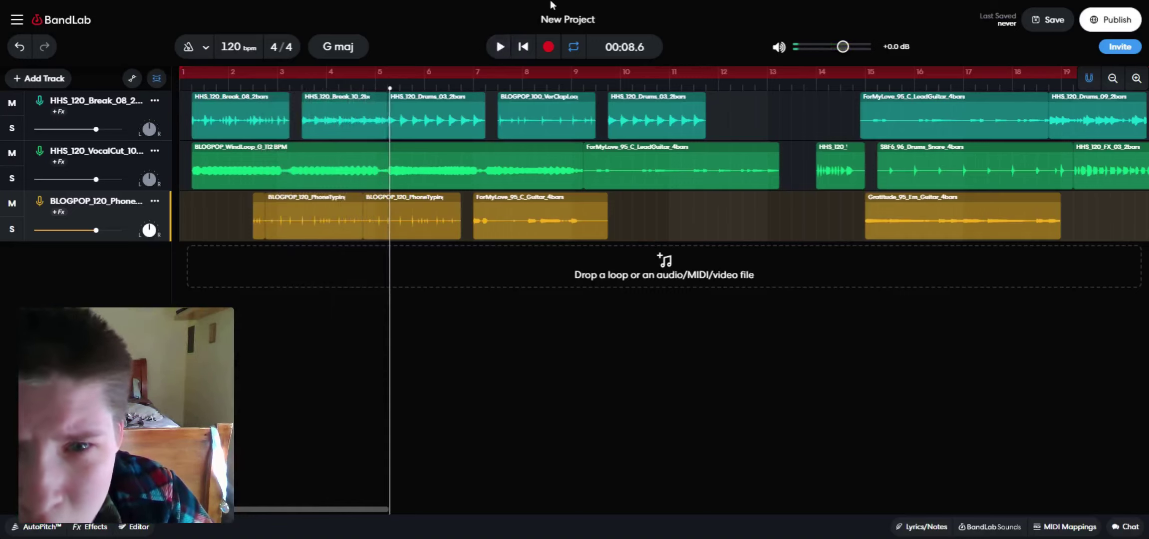